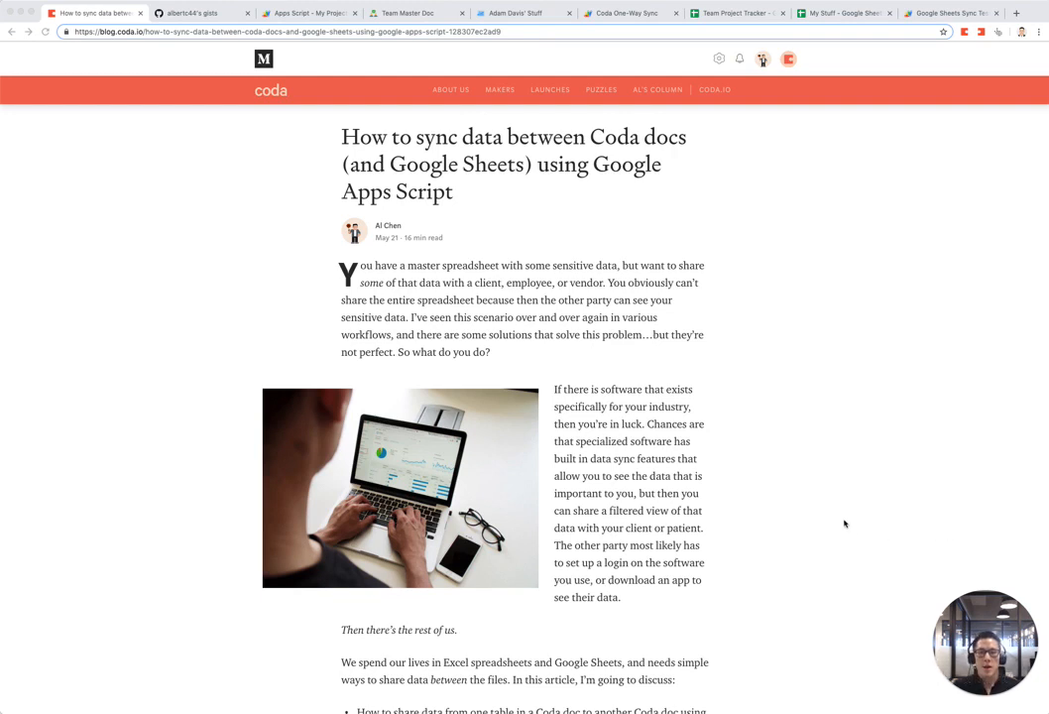
Step: Bring the browser window into focus and scroll the current page
click(700, 433)
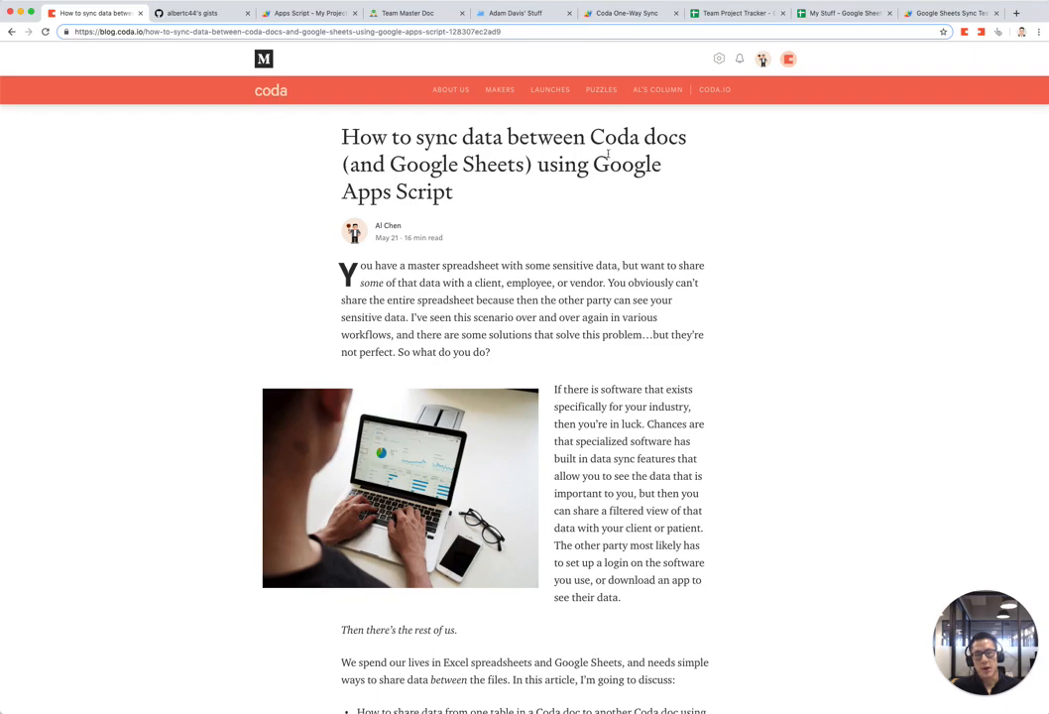
scroll(600, 259, down, 8)
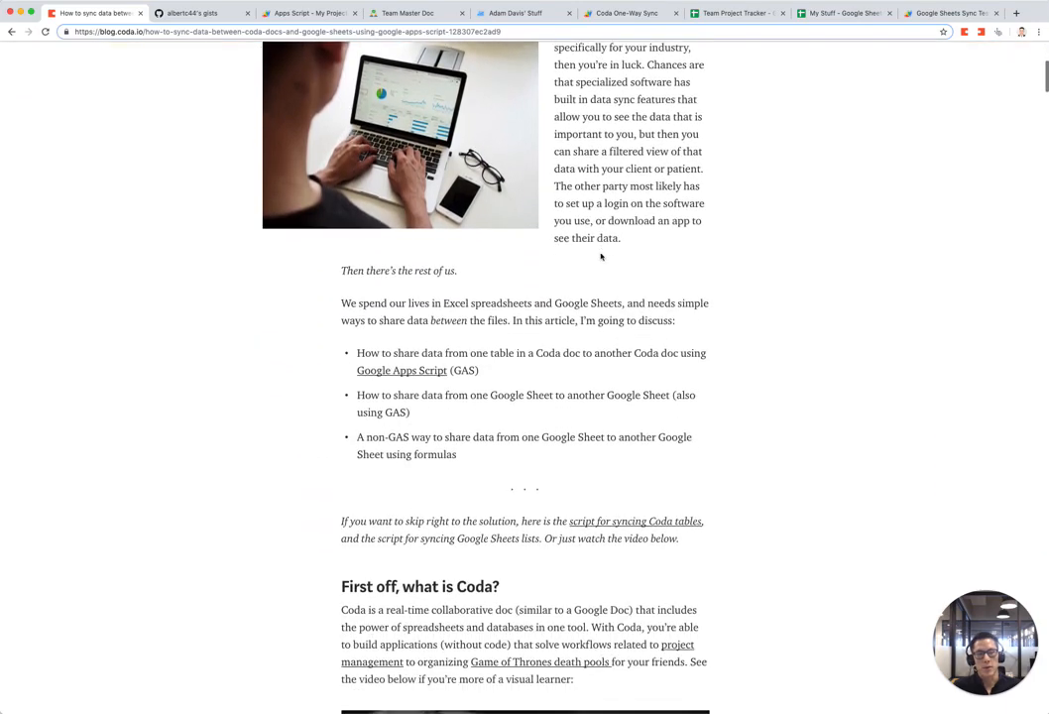
scroll(600, 257, down, 15)
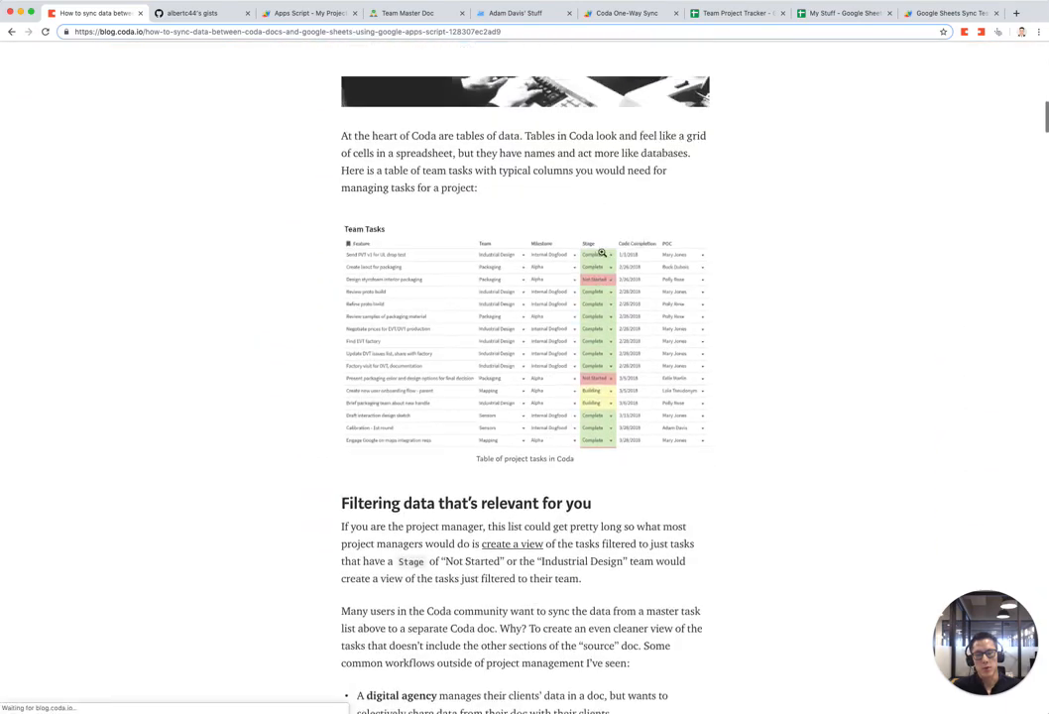
scroll(602, 254, up, 20)
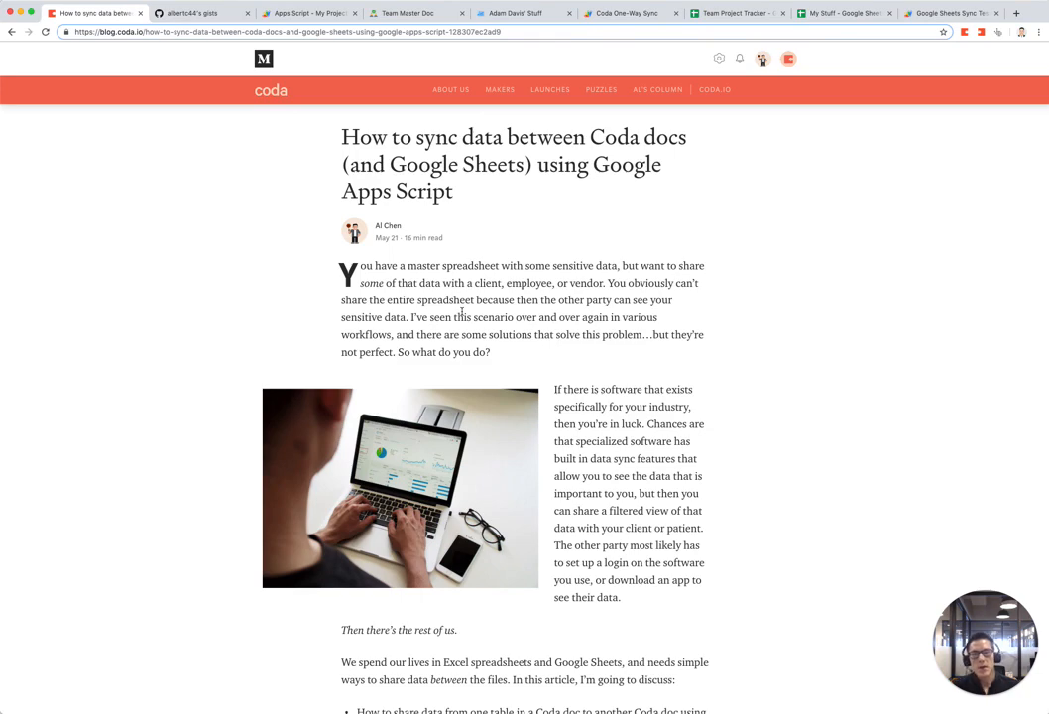
click(434, 13)
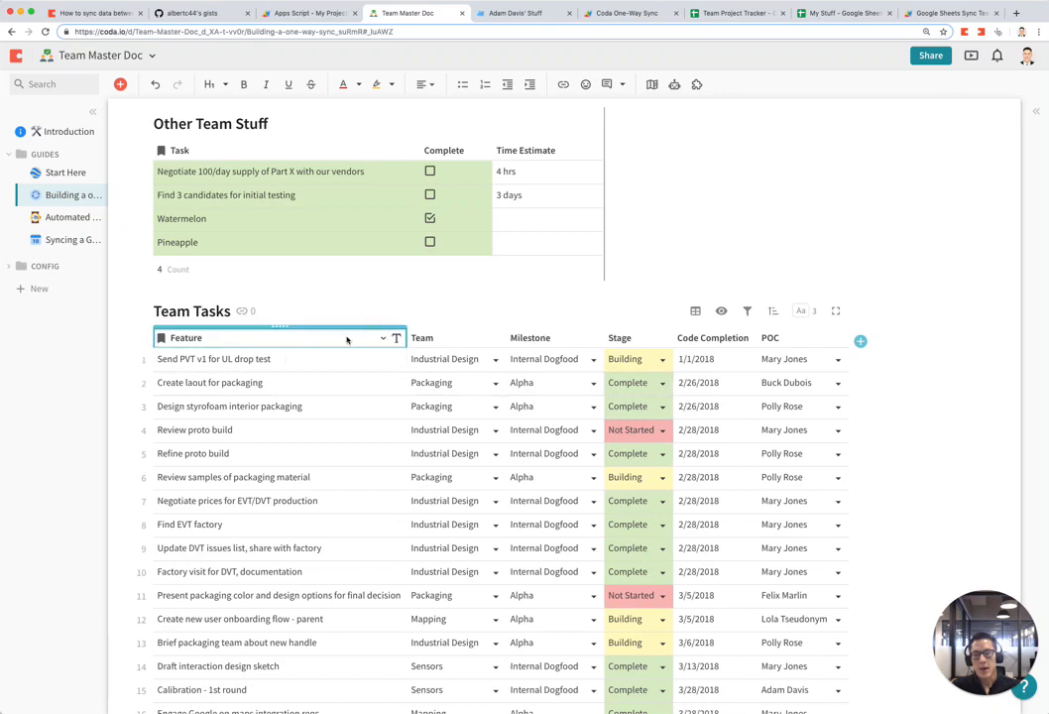
scroll(645, 389, down, 1)
key(ctrl+plus)
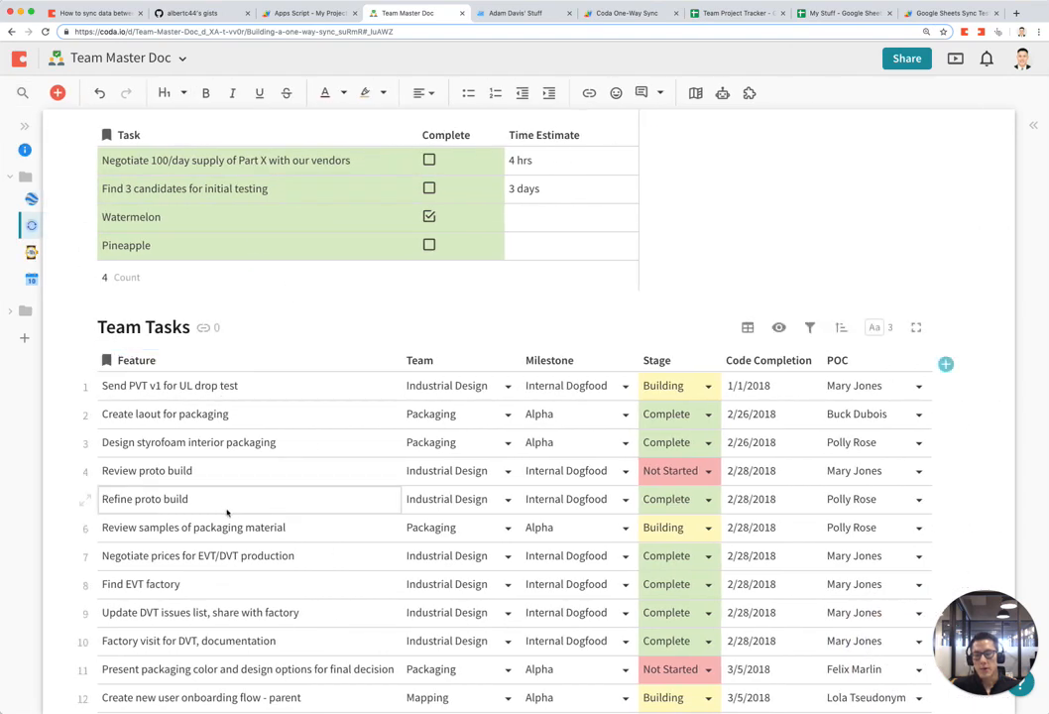
scroll(227, 509, down, 1)
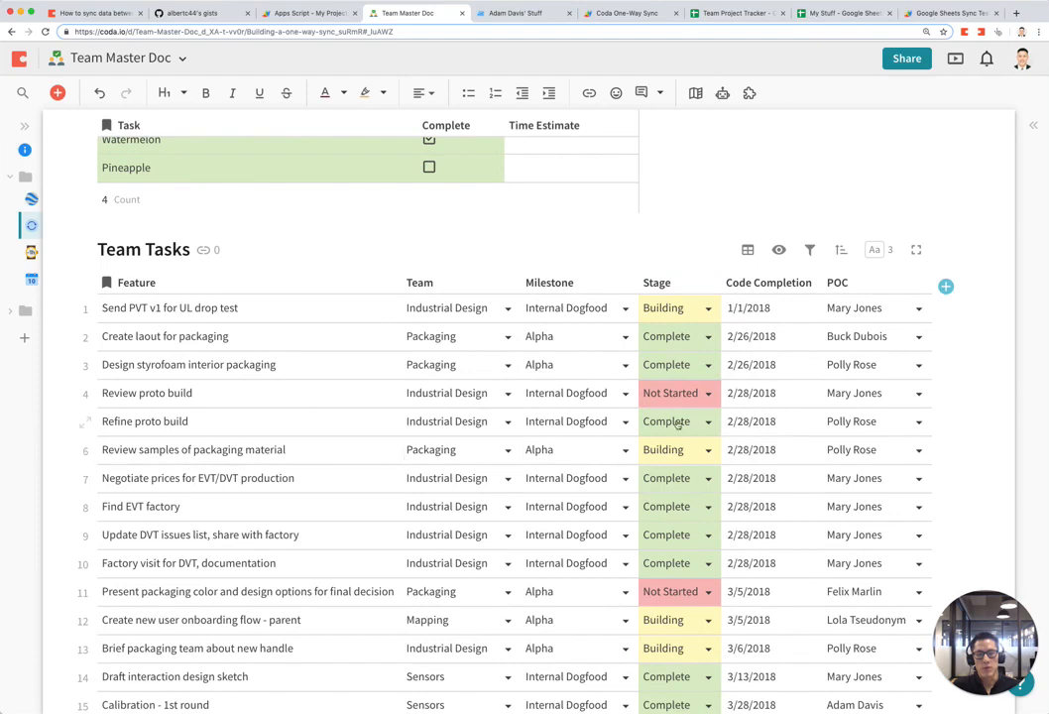
scroll(904, 313, down, 1)
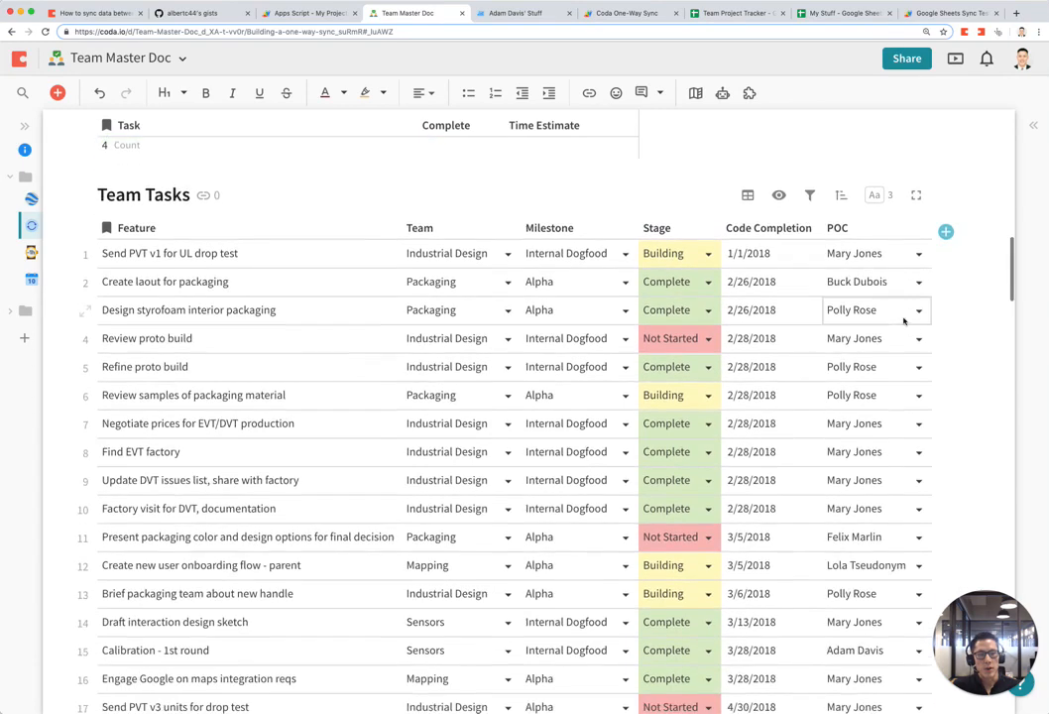
scroll(891, 520, down, 3)
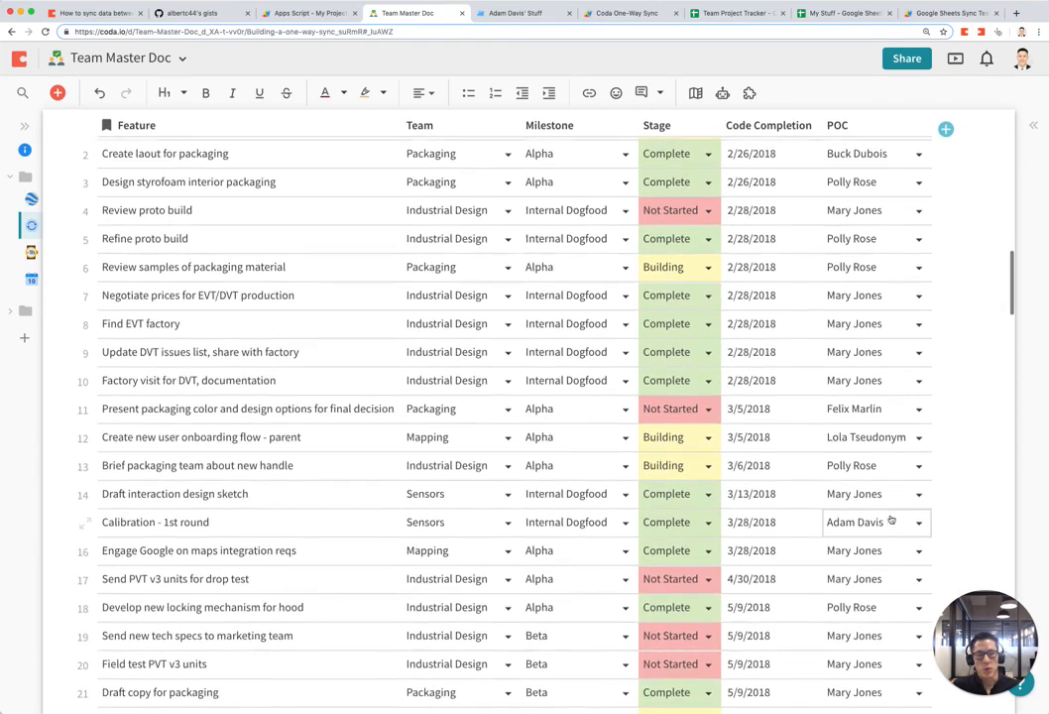
scroll(891, 520, up, 3)
scroll(891, 518, up, 1)
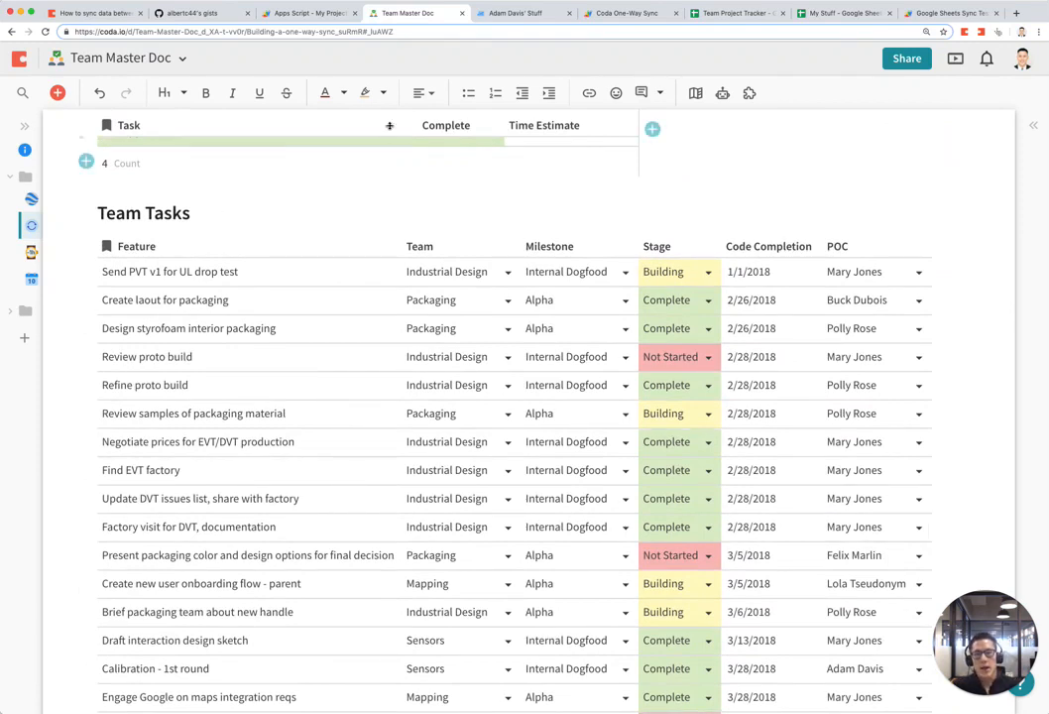
click(524, 18)
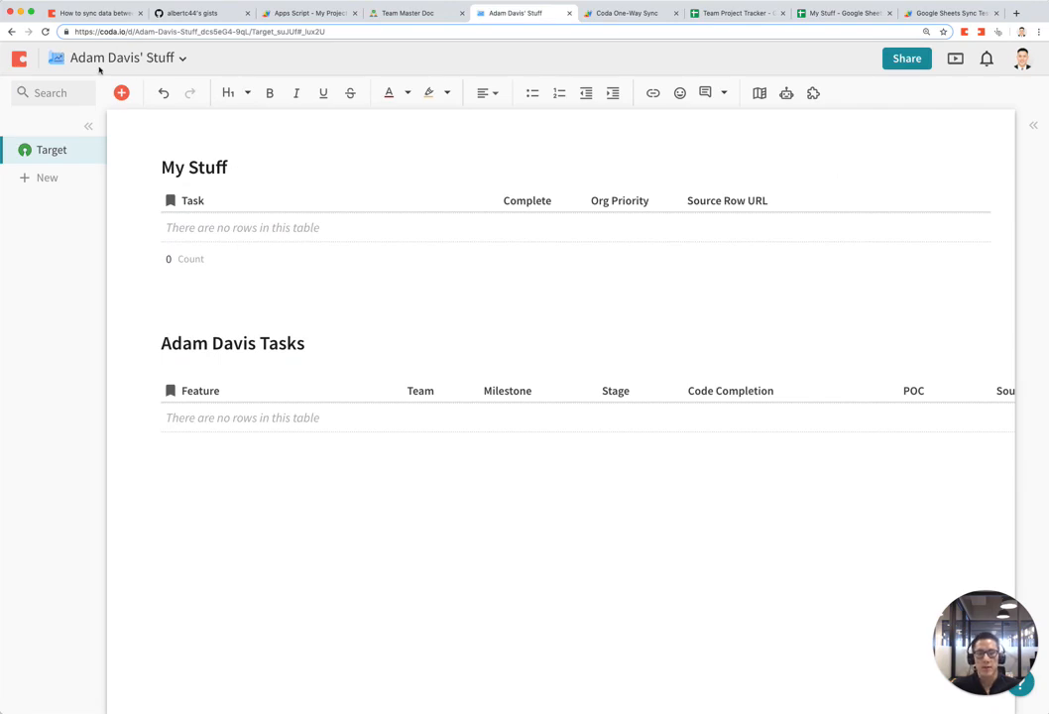
click(413, 15)
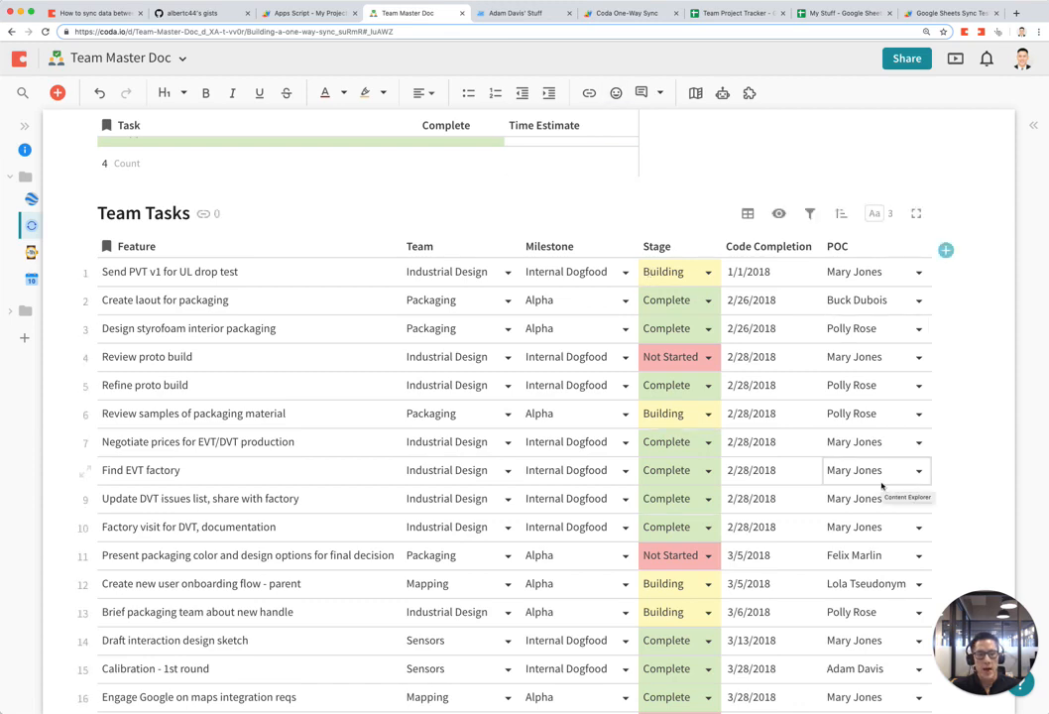
scroll(882, 485, down, 5)
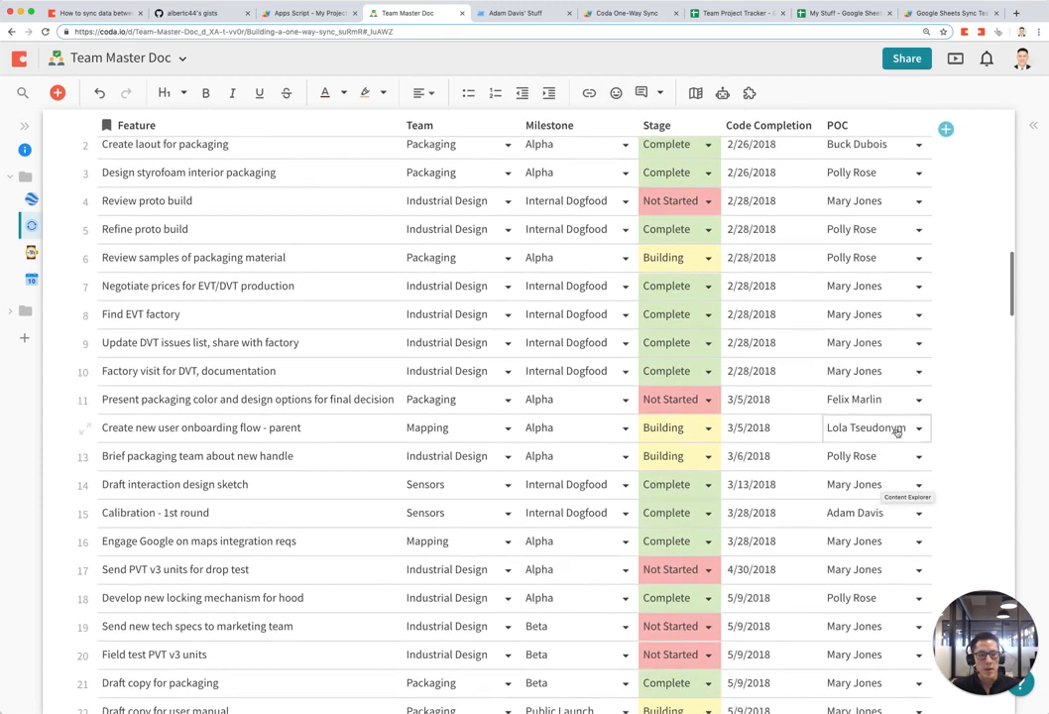
scroll(897, 431, down, 5)
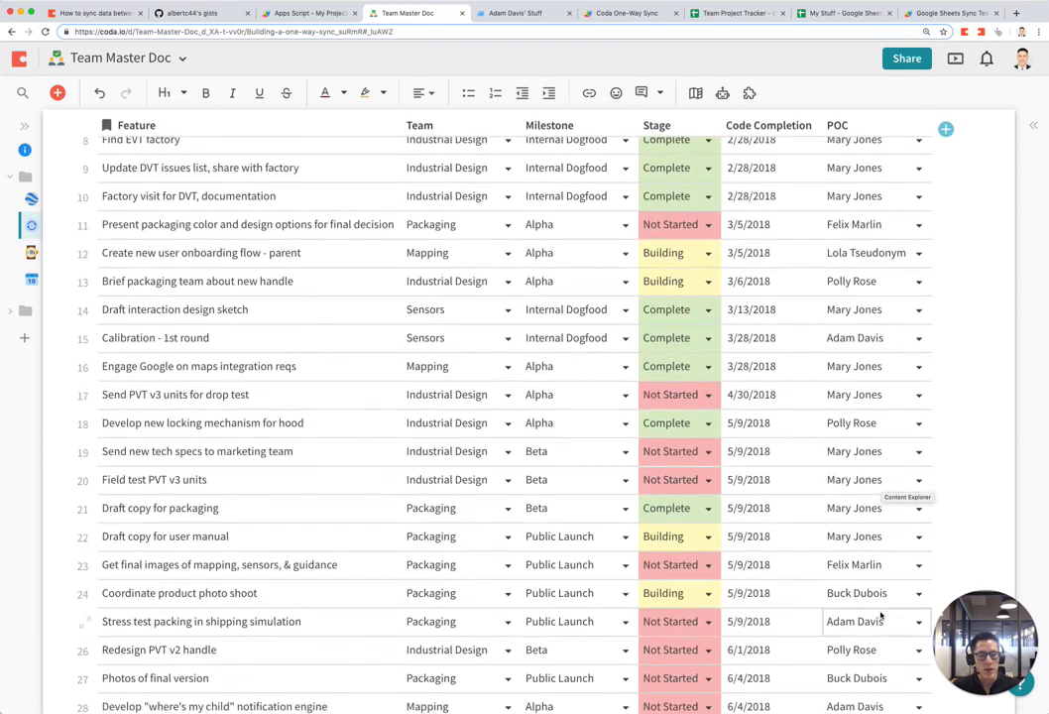
click(882, 620)
key(Left)
key(Left)
key(Left)
key(Left)
key(Left)
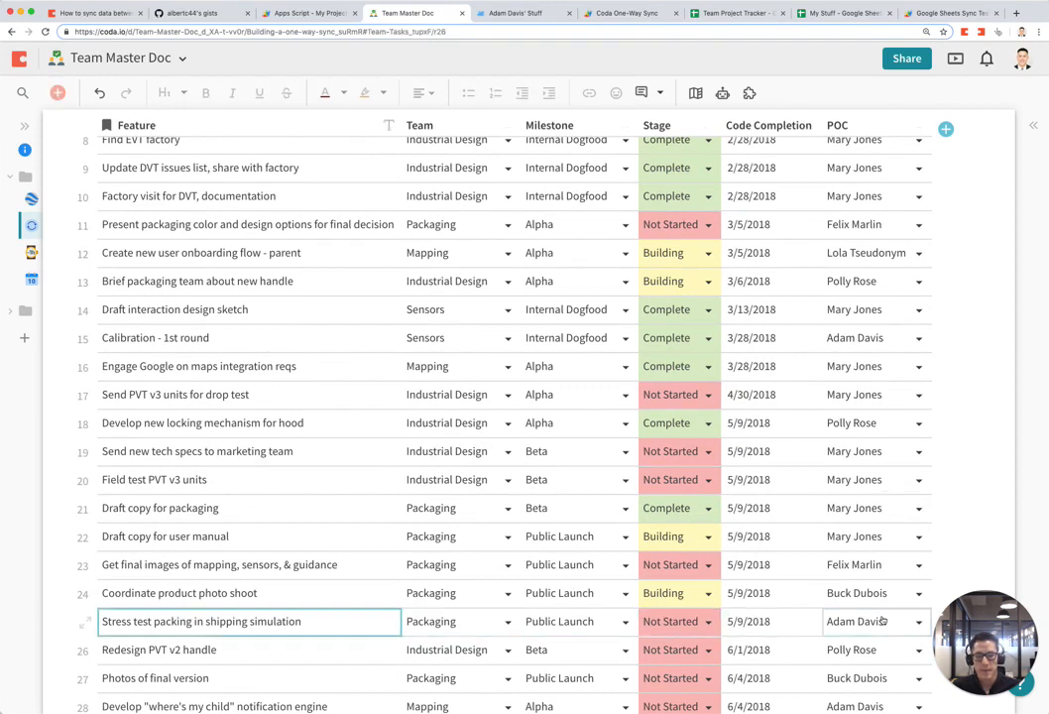
key(shift+space)
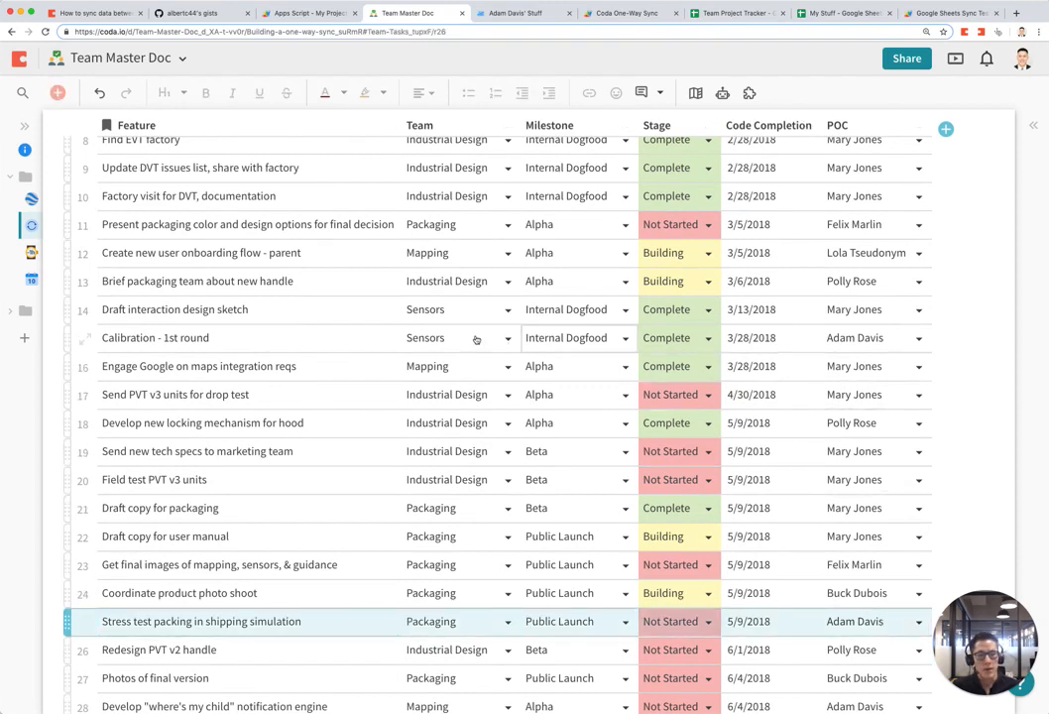
click(380, 338)
key(shift+space)
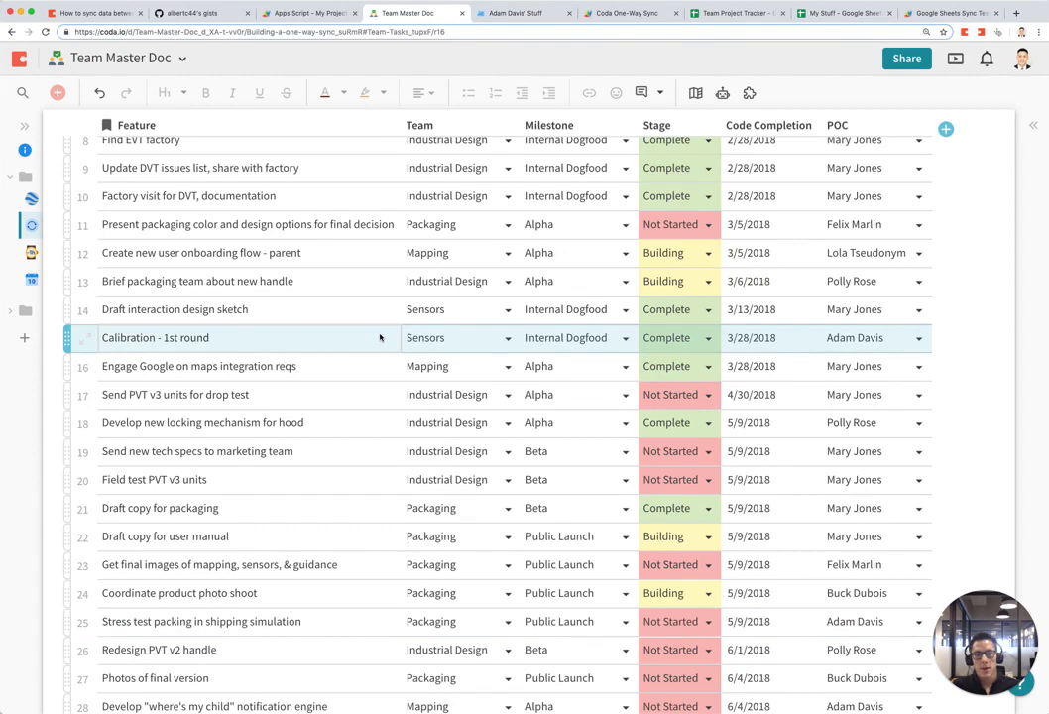
scroll(615, 349, up, 5)
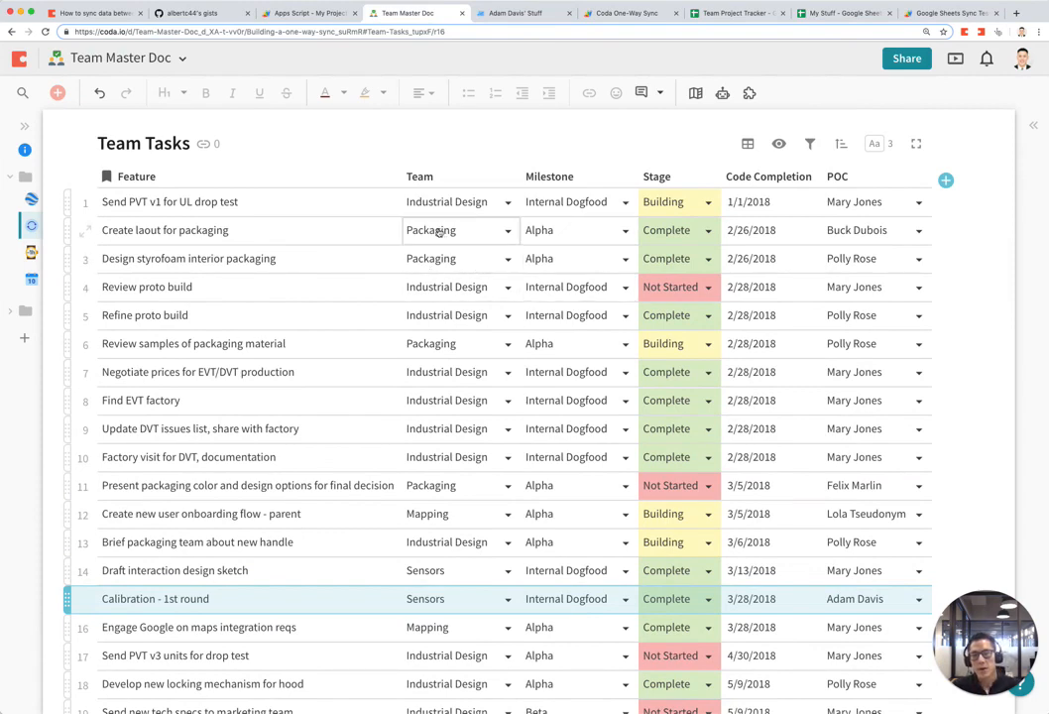
scroll(441, 234, up, 3)
scroll(449, 232, up, 2)
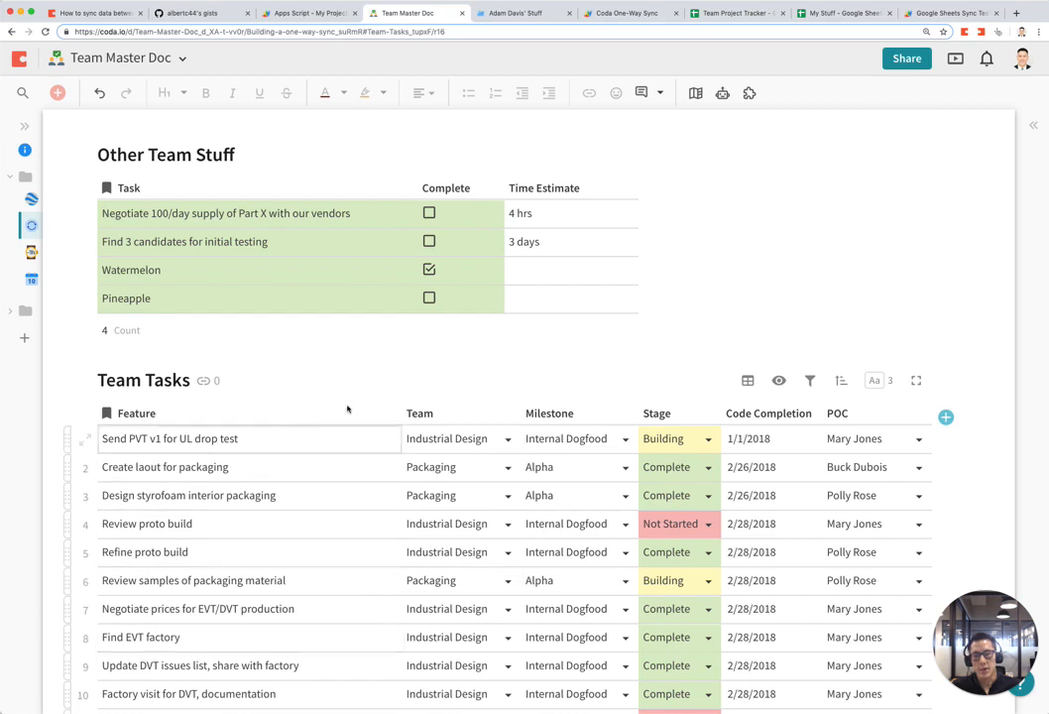
key(ctrl+Tab)
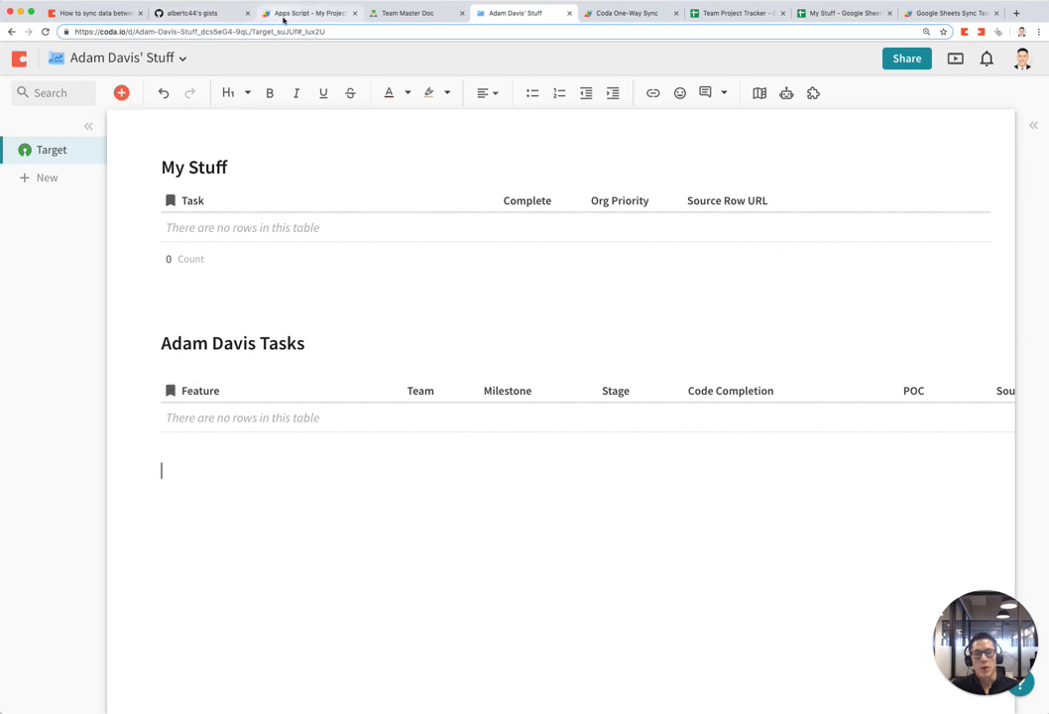
click(421, 18)
click(509, 14)
click(407, 14)
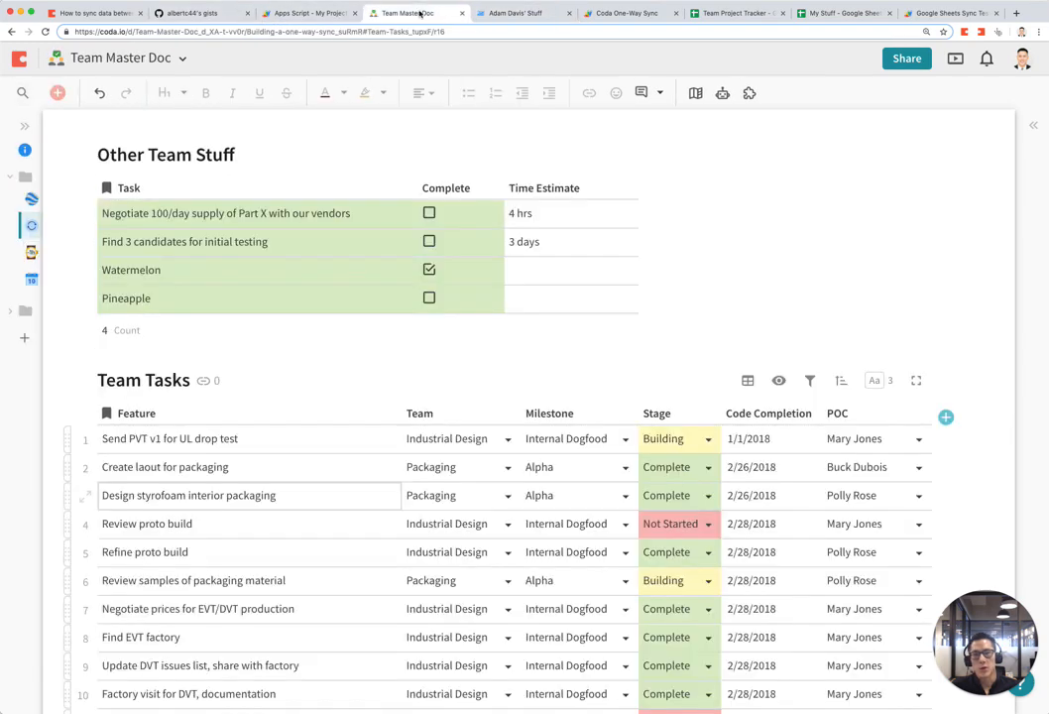
click(508, 14)
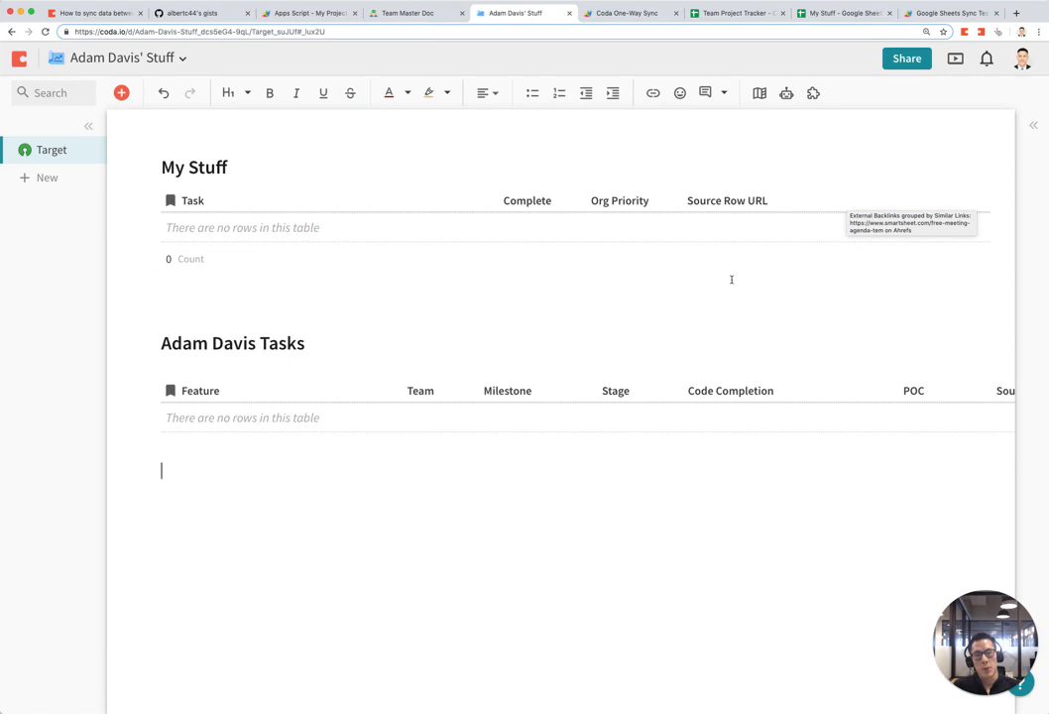
click(436, 14)
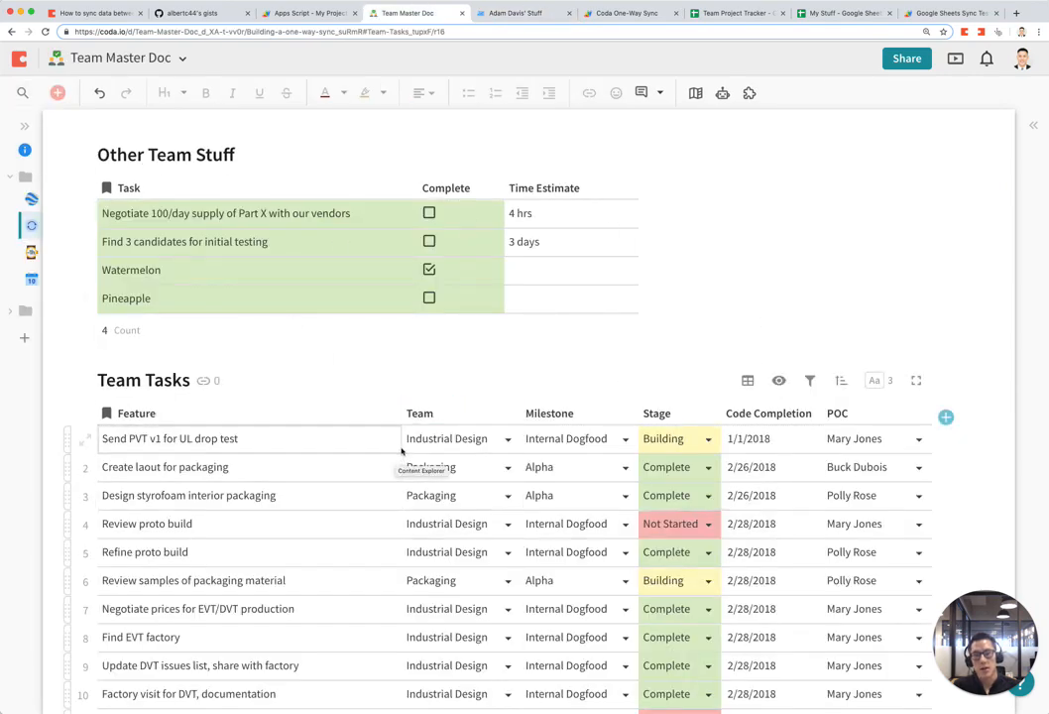
click(511, 14)
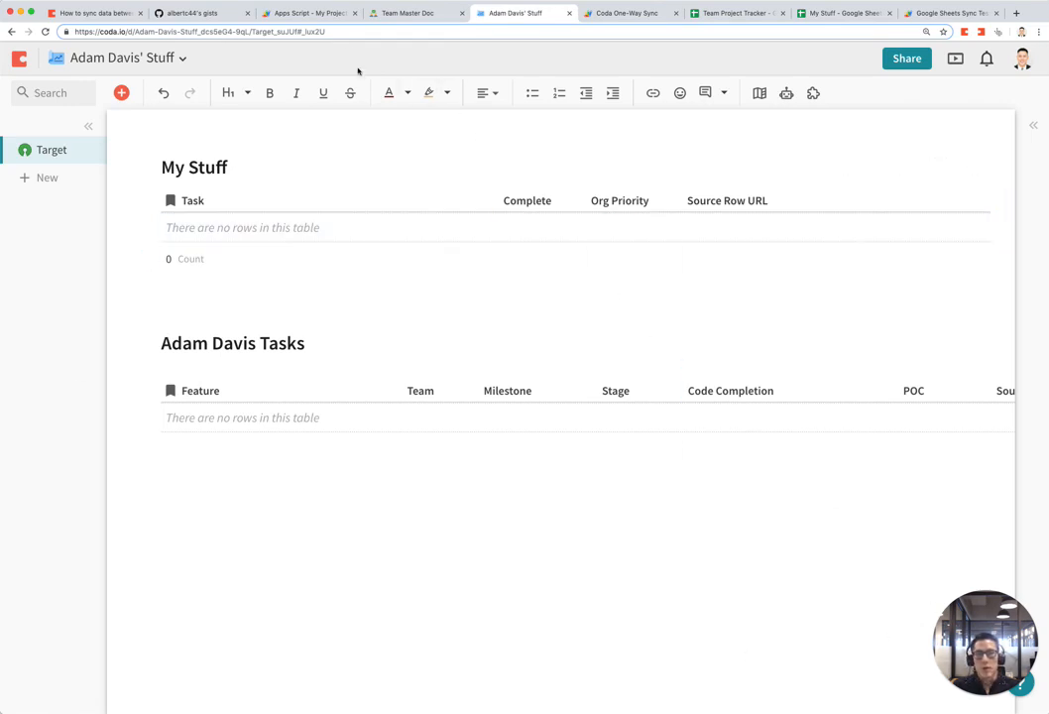
click(303, 14)
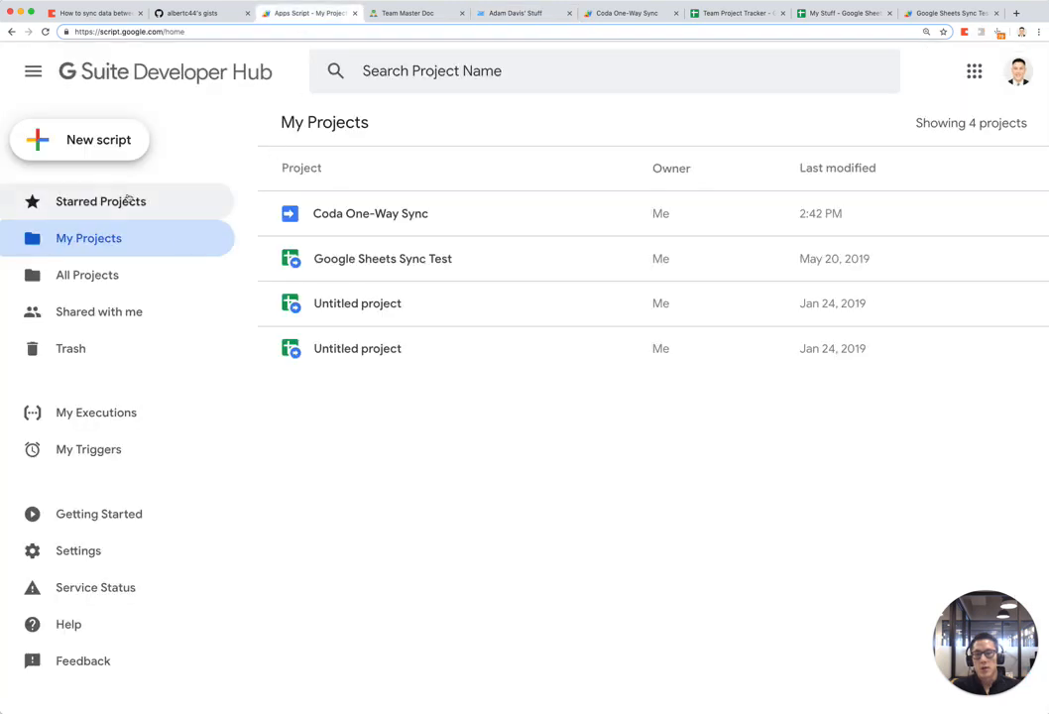
Step: Open the Coda One-Way Sync project's YT-tutorial.gs in the Apps Script editor
click(153, 31)
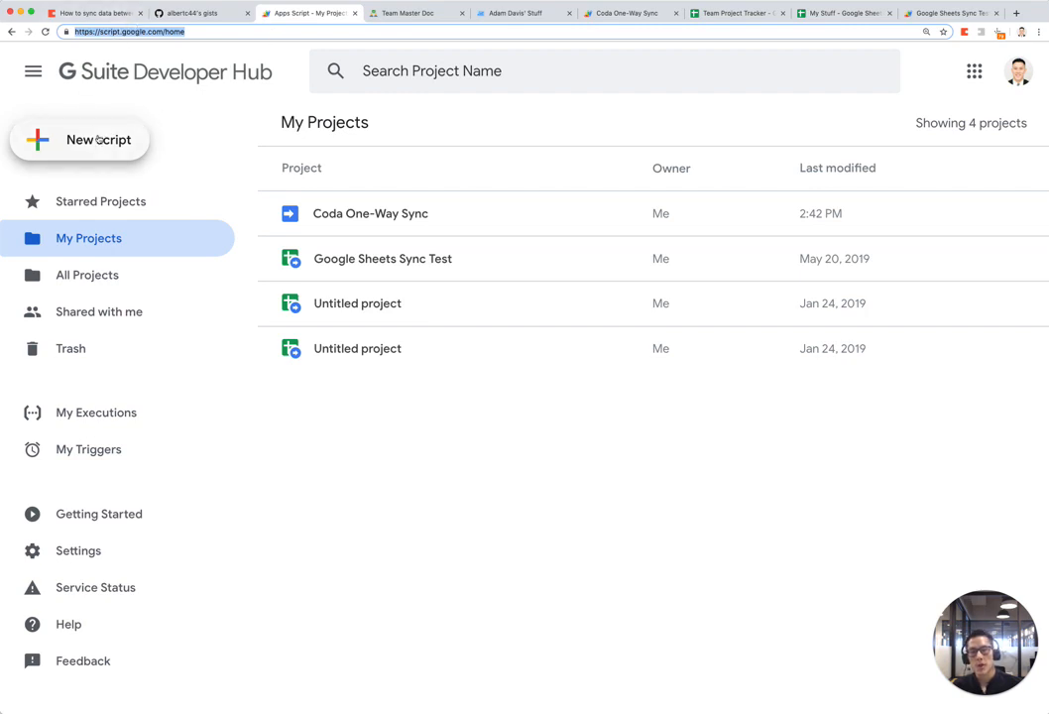
click(628, 15)
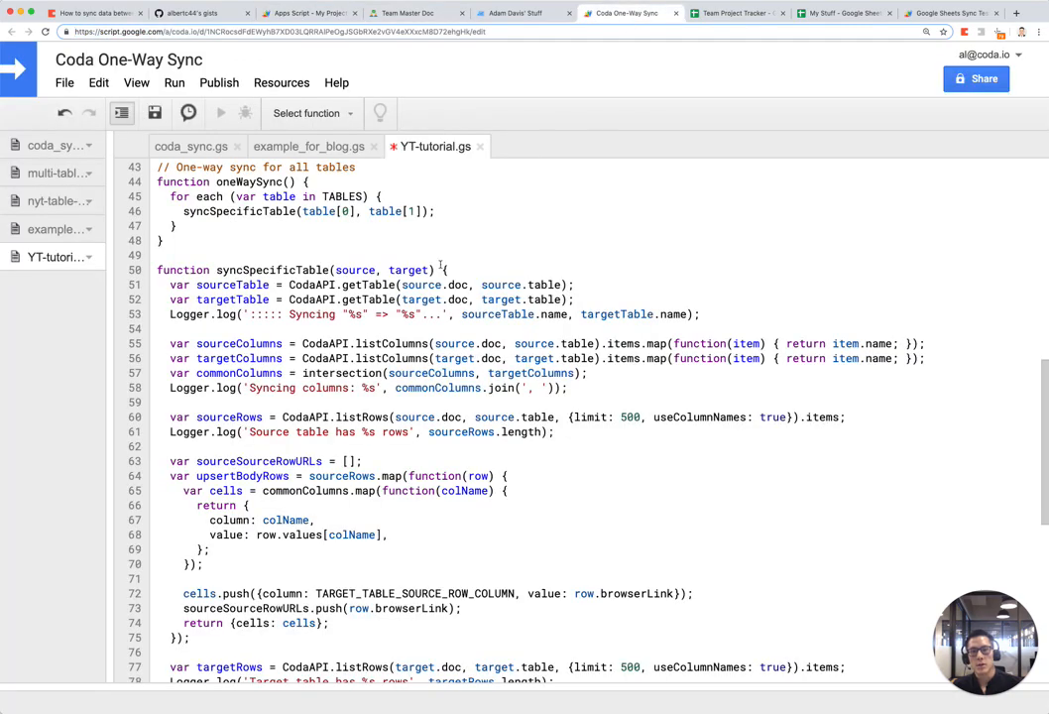
Step: Cancel an accidental new script file and save YT-tutorial.gs with its 'TO UPDATE' placeholders
scroll(441, 266, up, 4)
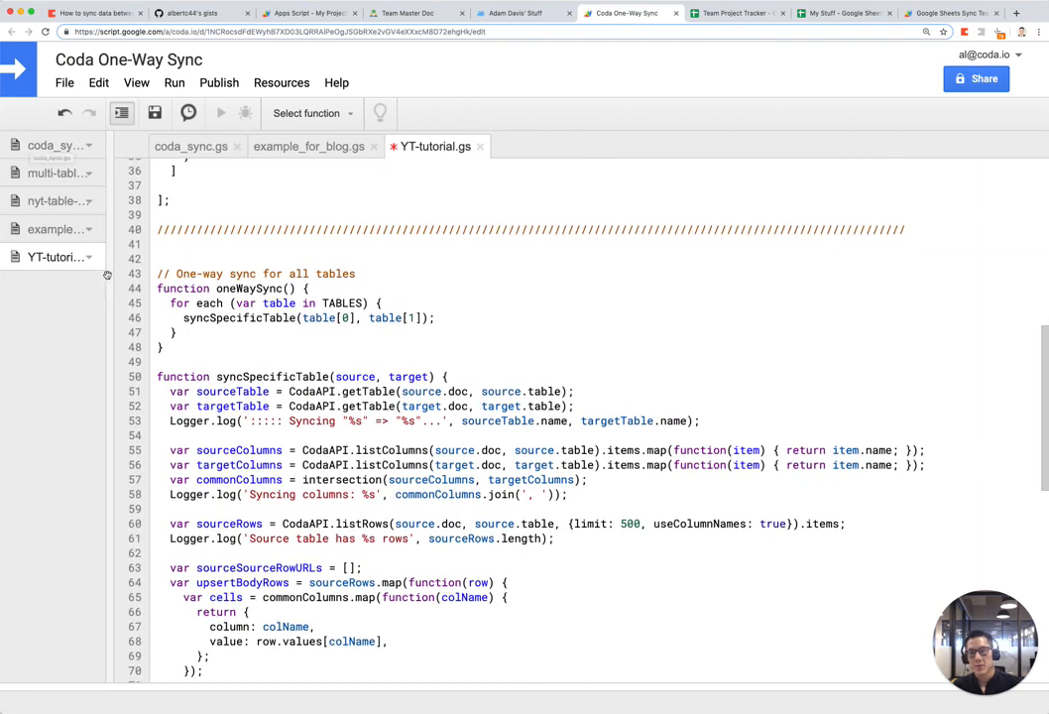
mouse_move(89, 113)
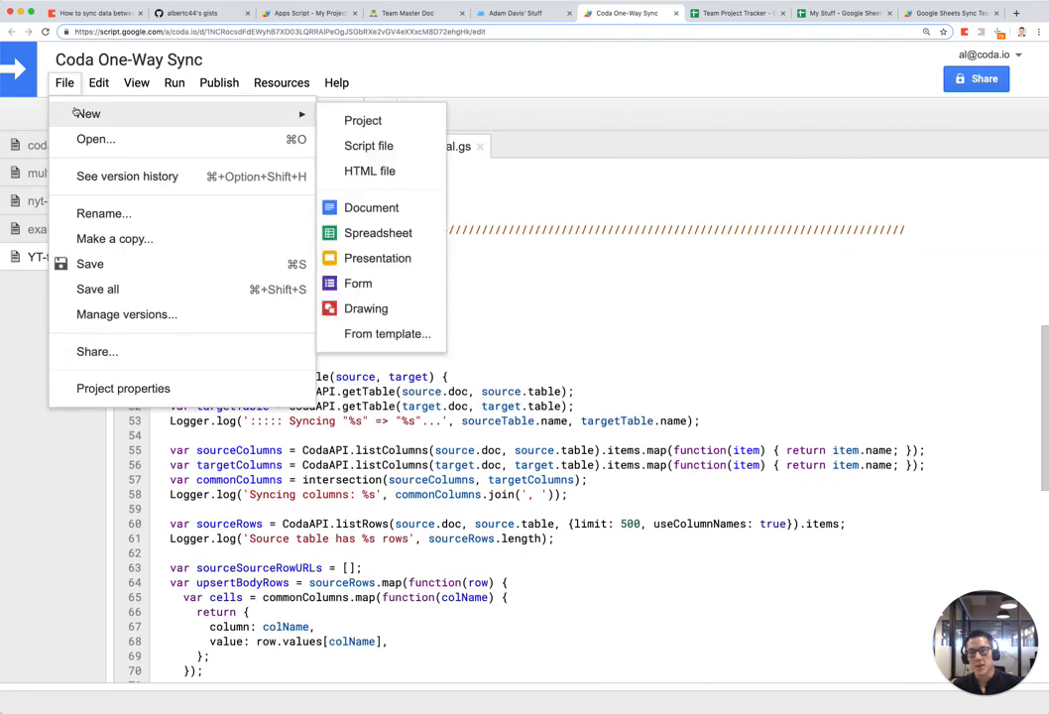
click(353, 145)
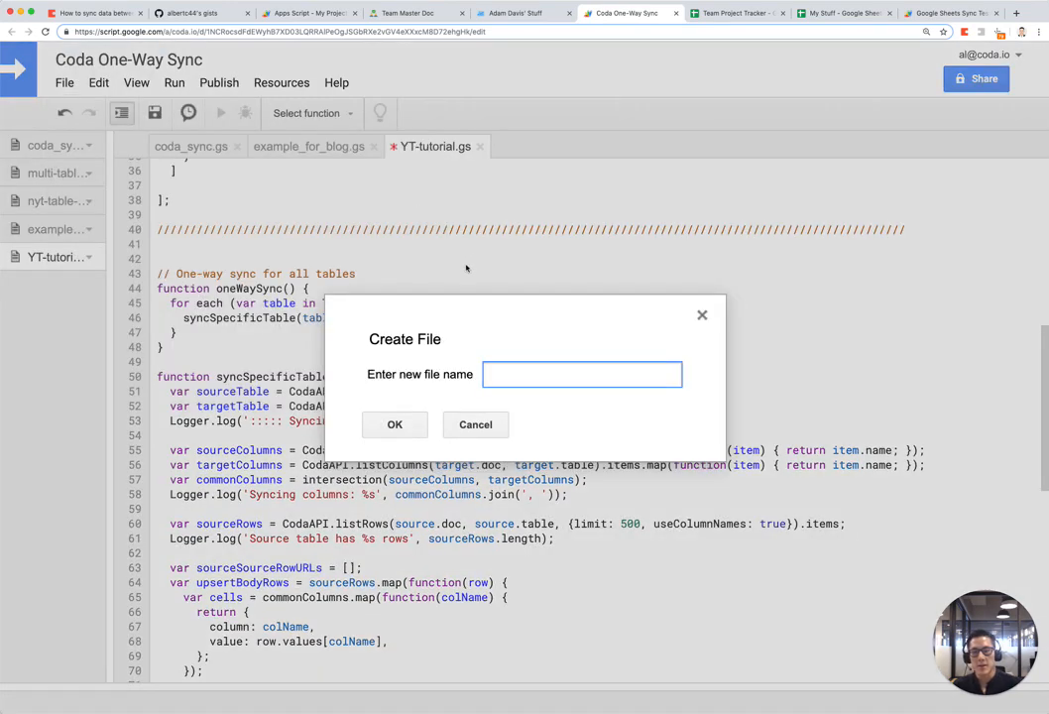
key(Escape)
scroll(493, 403, up, 3)
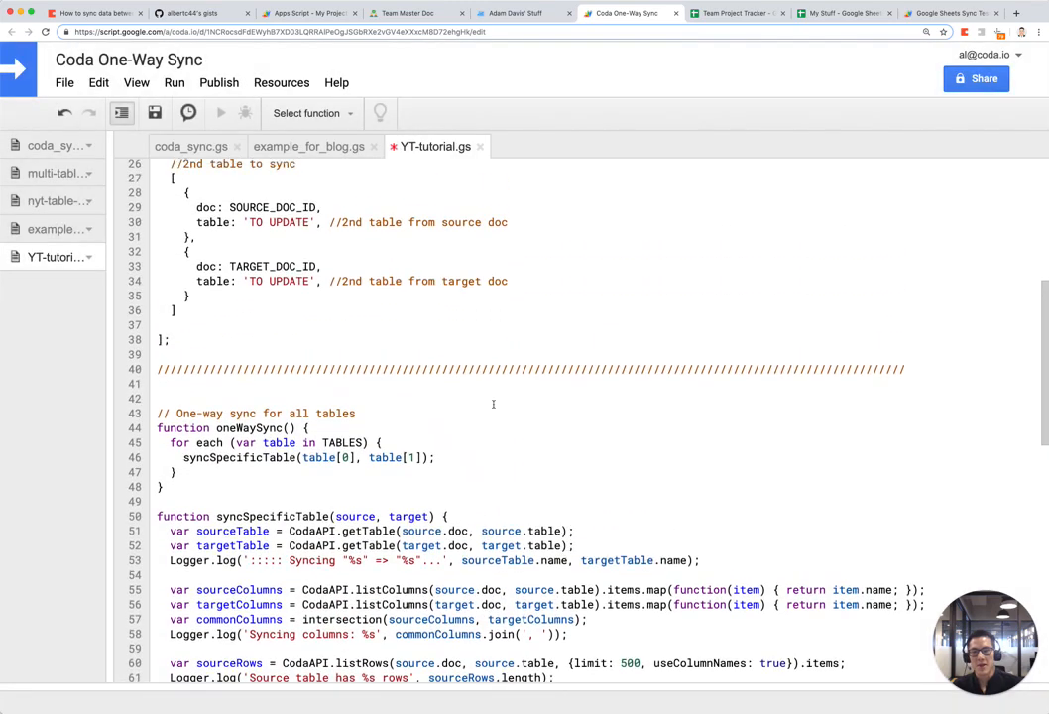
scroll(493, 403, up, 6)
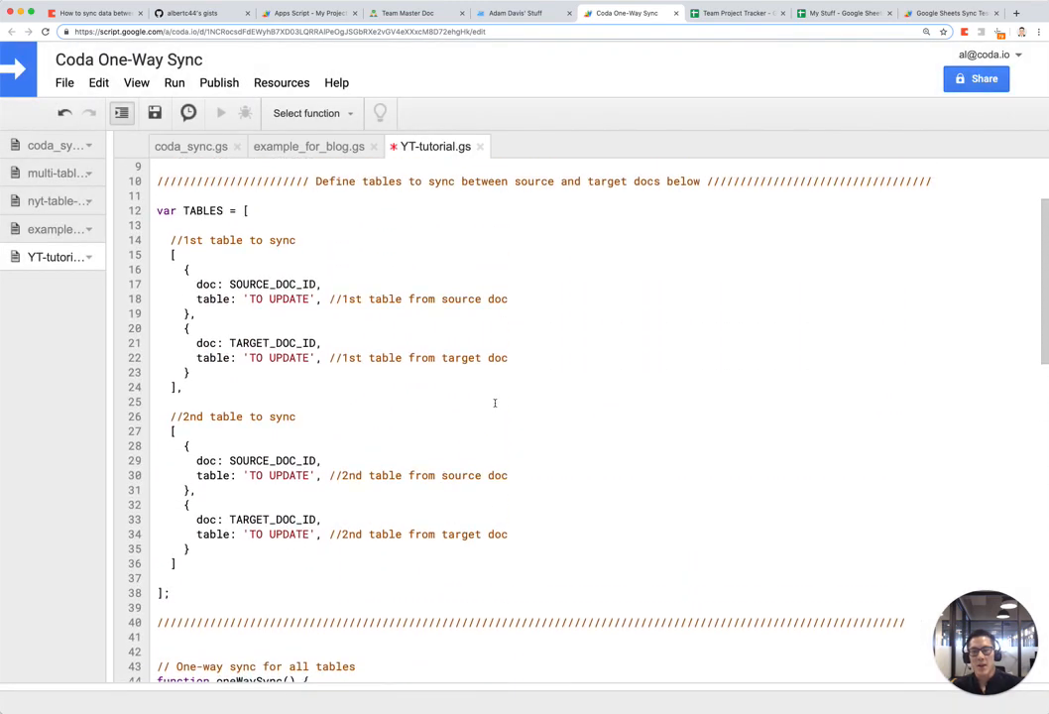
scroll(494, 403, up, 2)
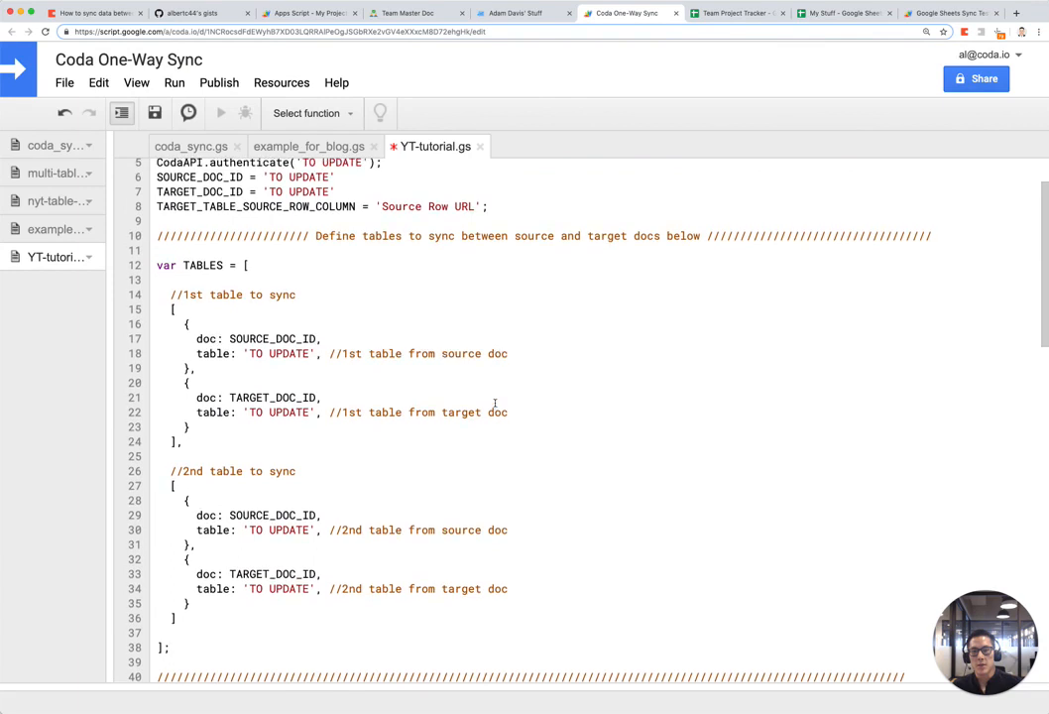
scroll(495, 403, up, 1)
scroll(495, 403, up, 1)
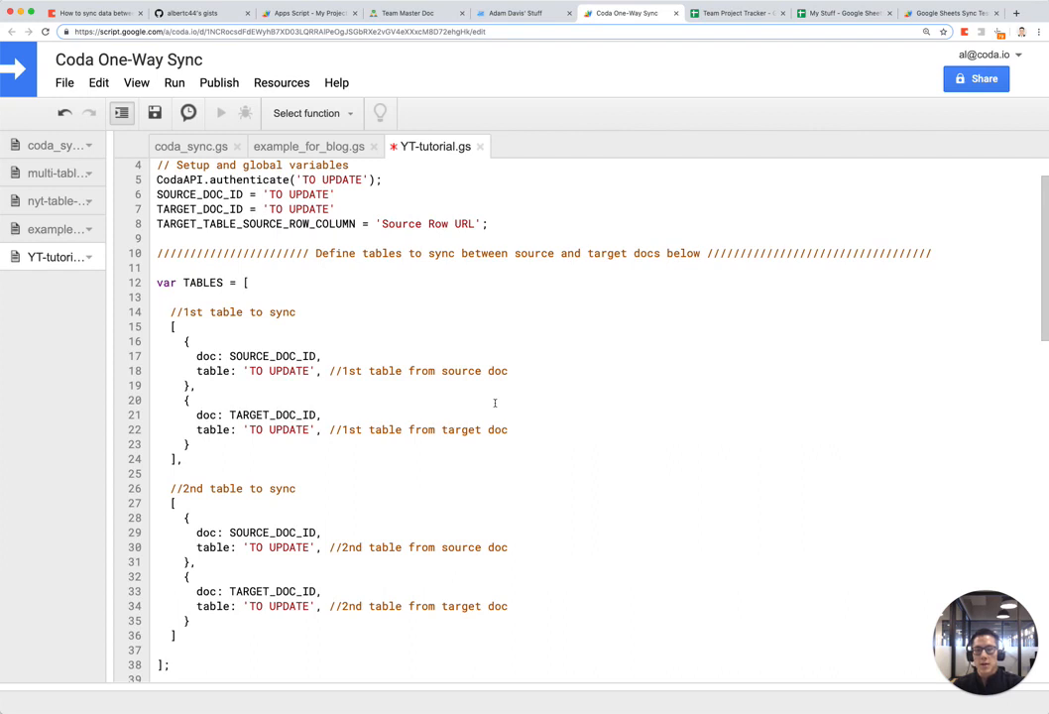
click(495, 403)
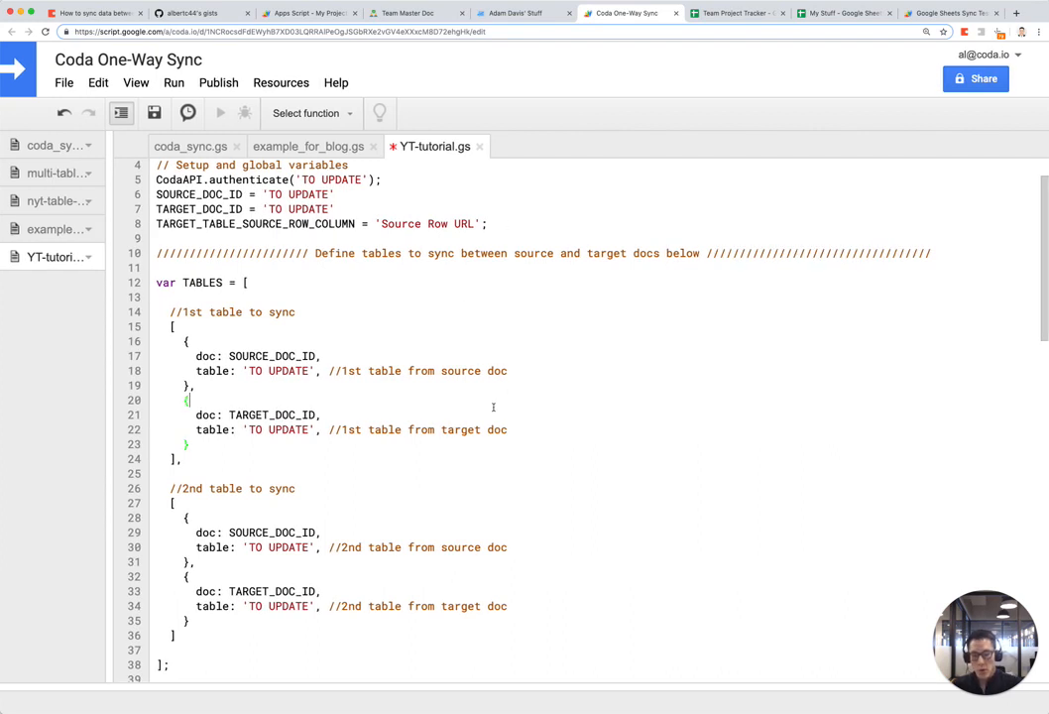
key(ctrl+s)
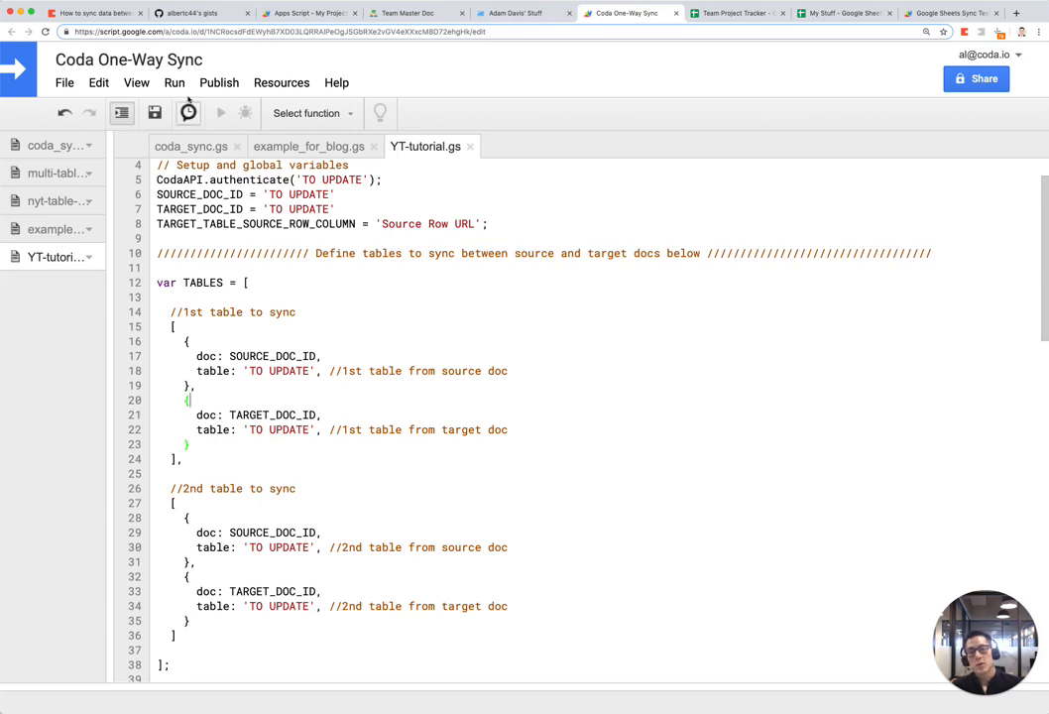
Step: Read through the coda_one_way_sync_v2.js gist, then return to the Apps Script projects list
click(191, 14)
scroll(764, 238, down, 3)
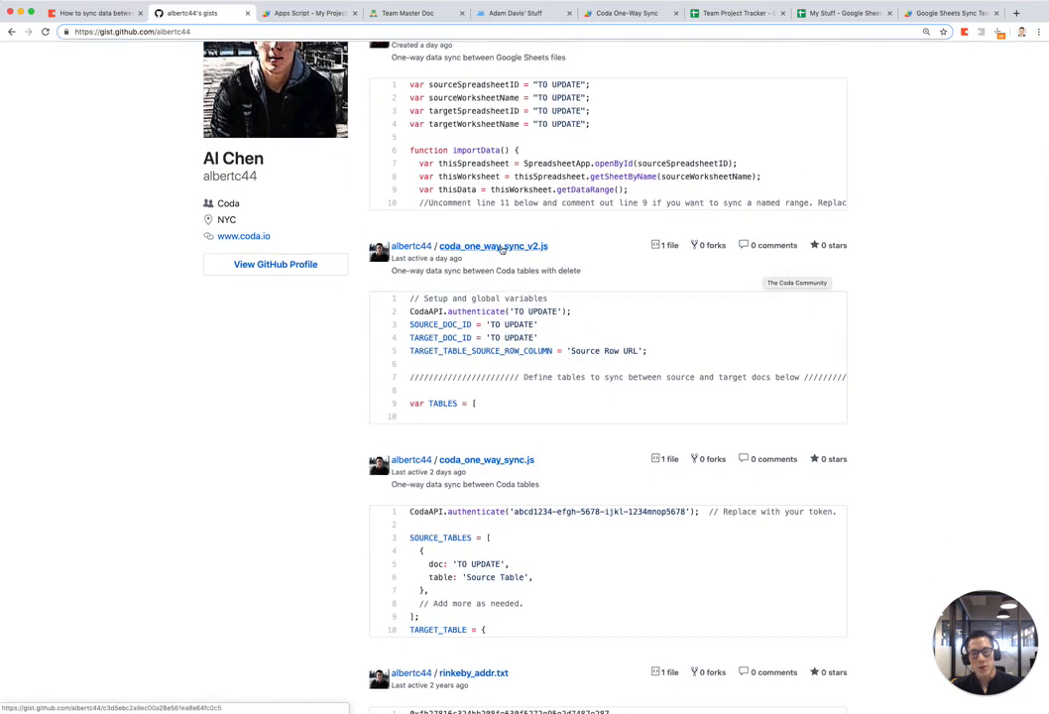
click(502, 248)
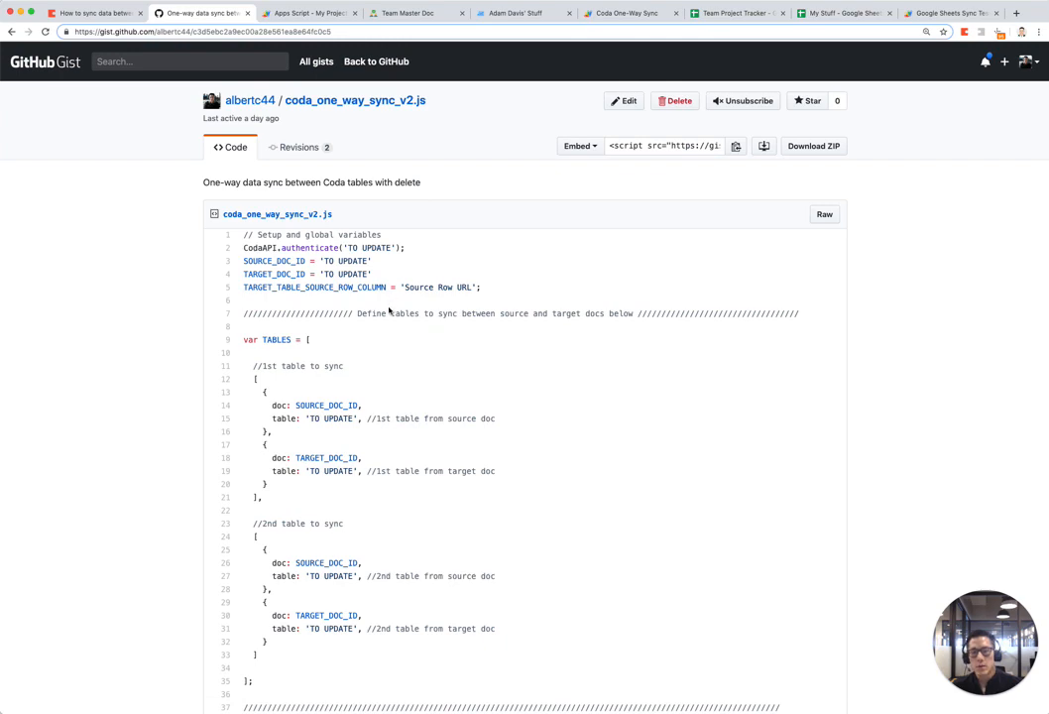
scroll(390, 312, down, 6)
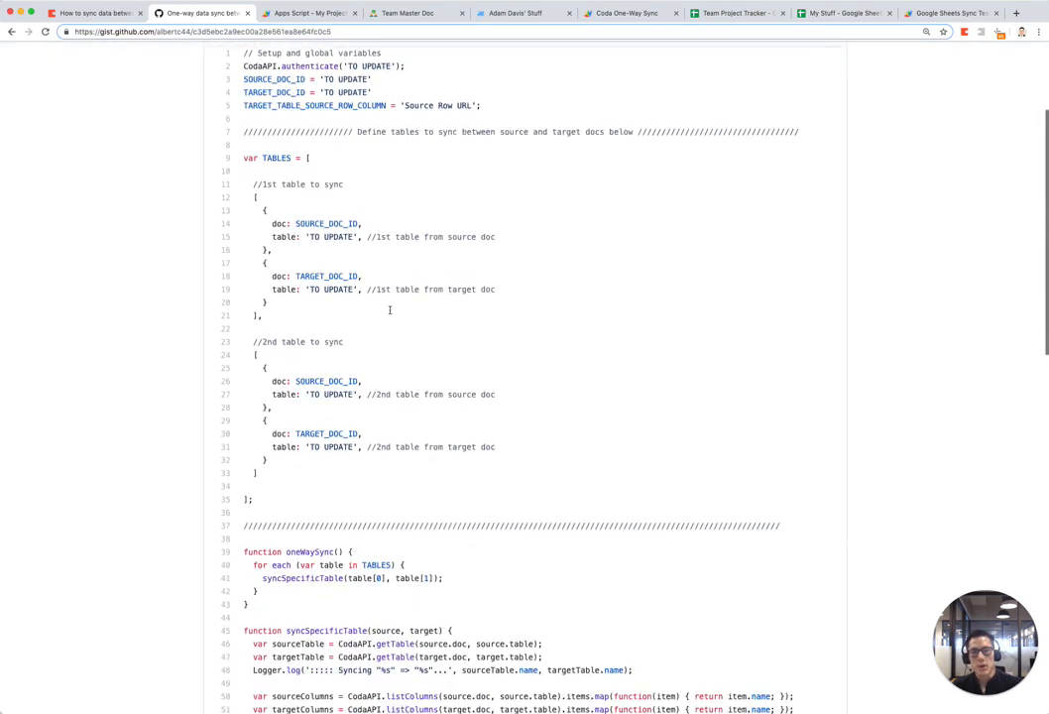
scroll(390, 312, down, 16)
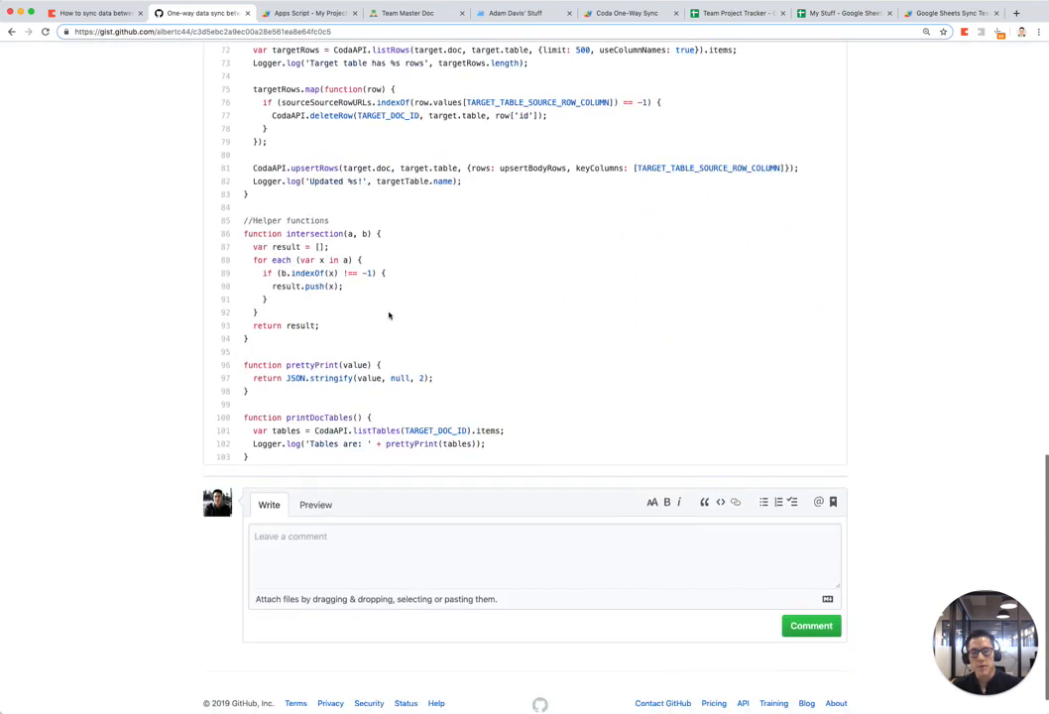
scroll(389, 315, up, 12)
scroll(389, 315, up, 10)
click(315, 13)
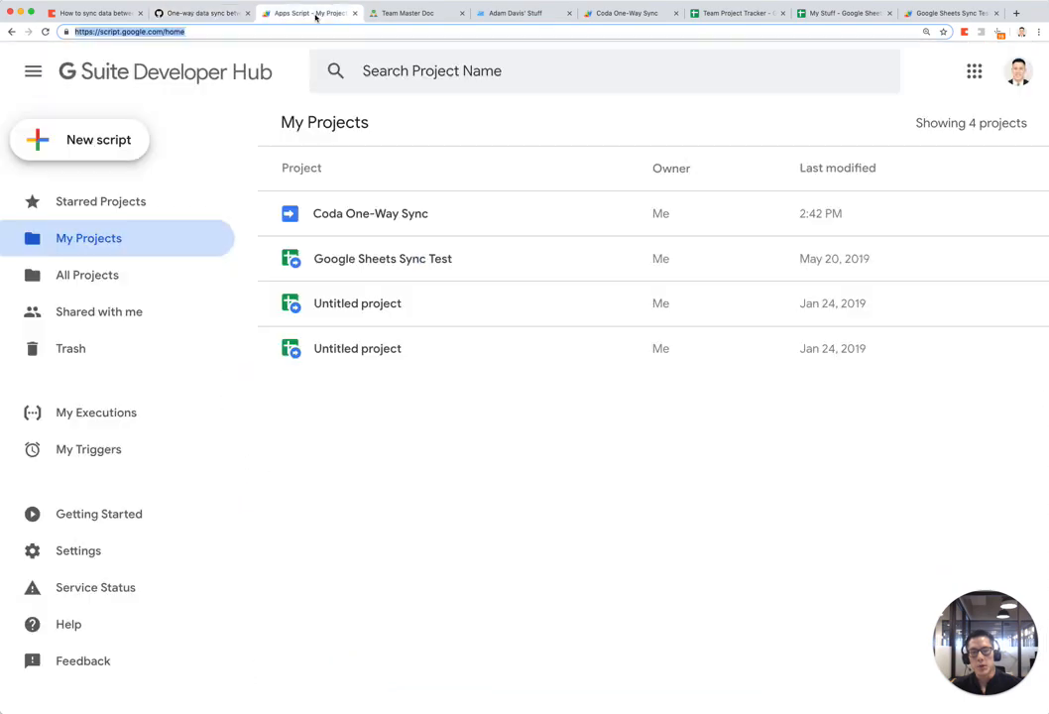
Step: Review the sync script's TABLES array and select the authenticate line on line 5
click(609, 18)
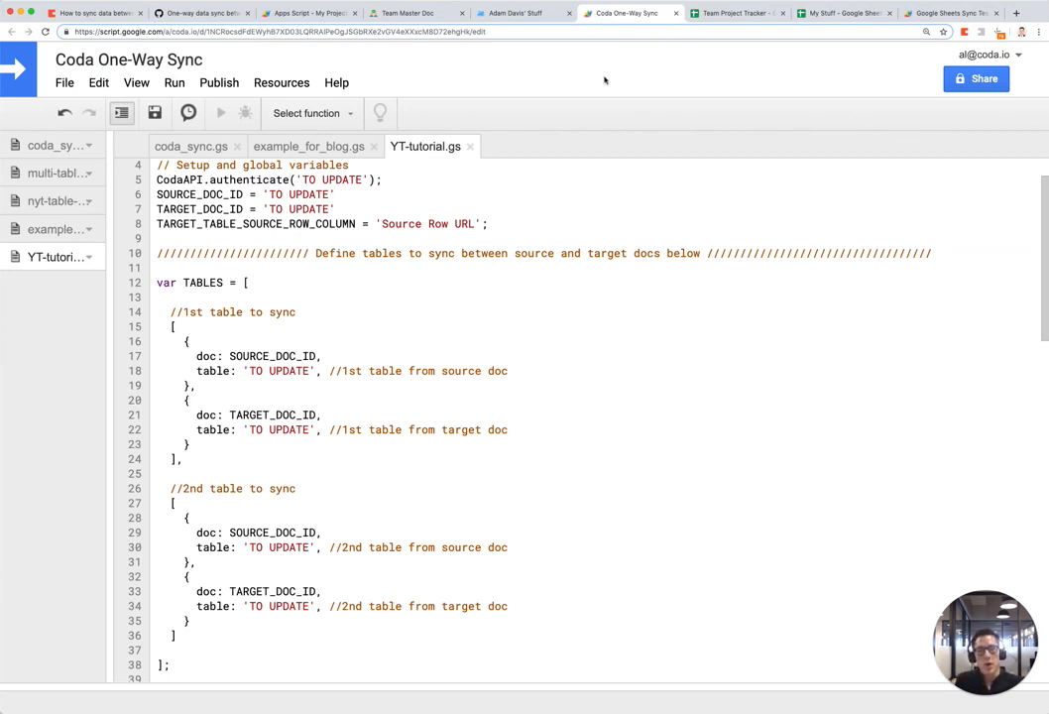
click(471, 279)
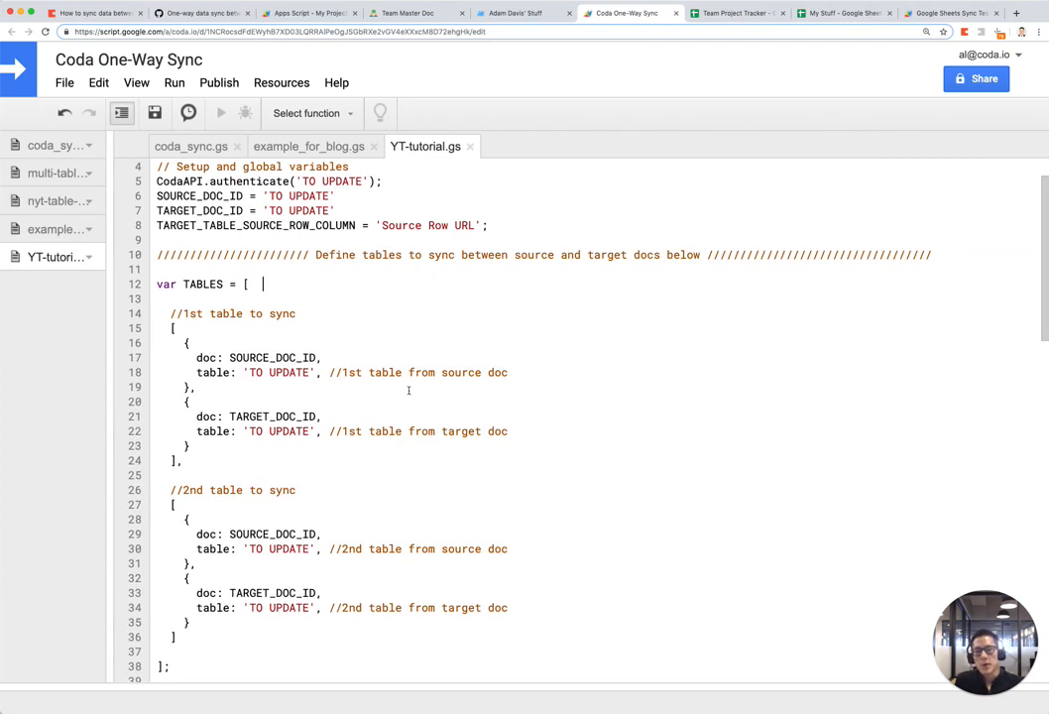
scroll(327, 307, down, 13)
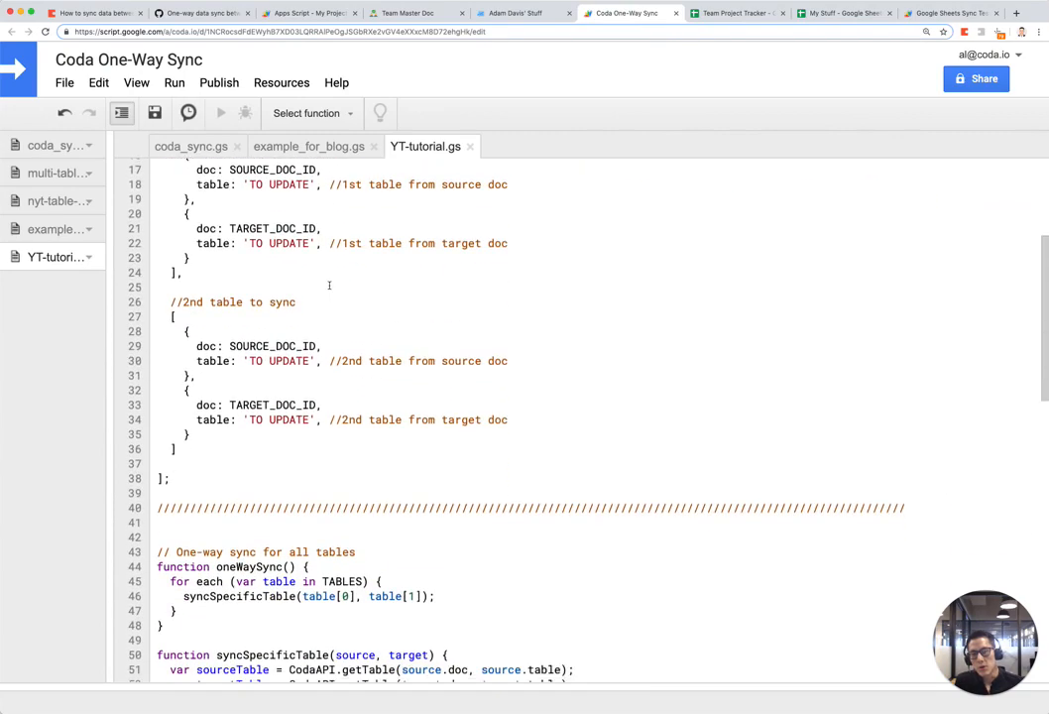
scroll(330, 284, down, 10)
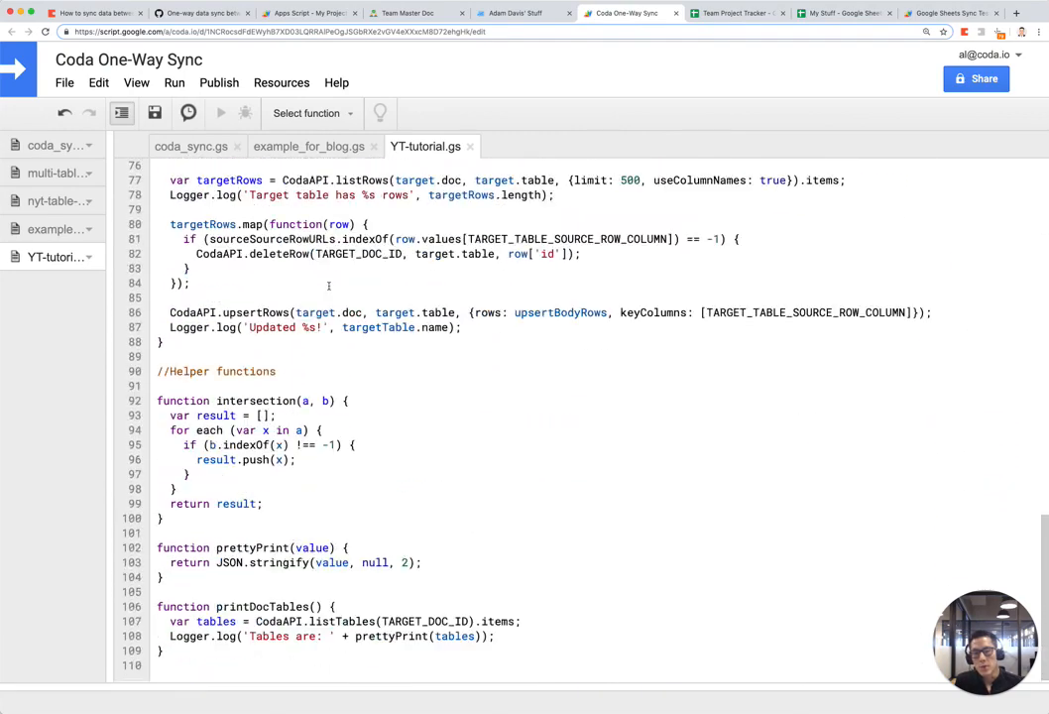
scroll(334, 293, up, 8)
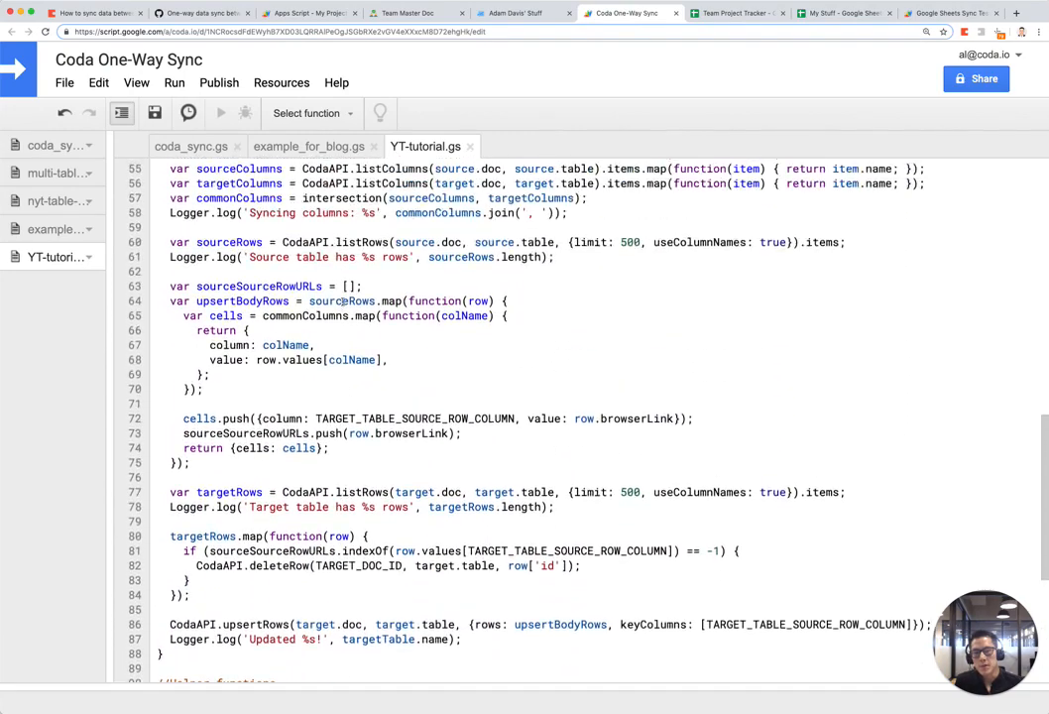
scroll(342, 304, up, 5)
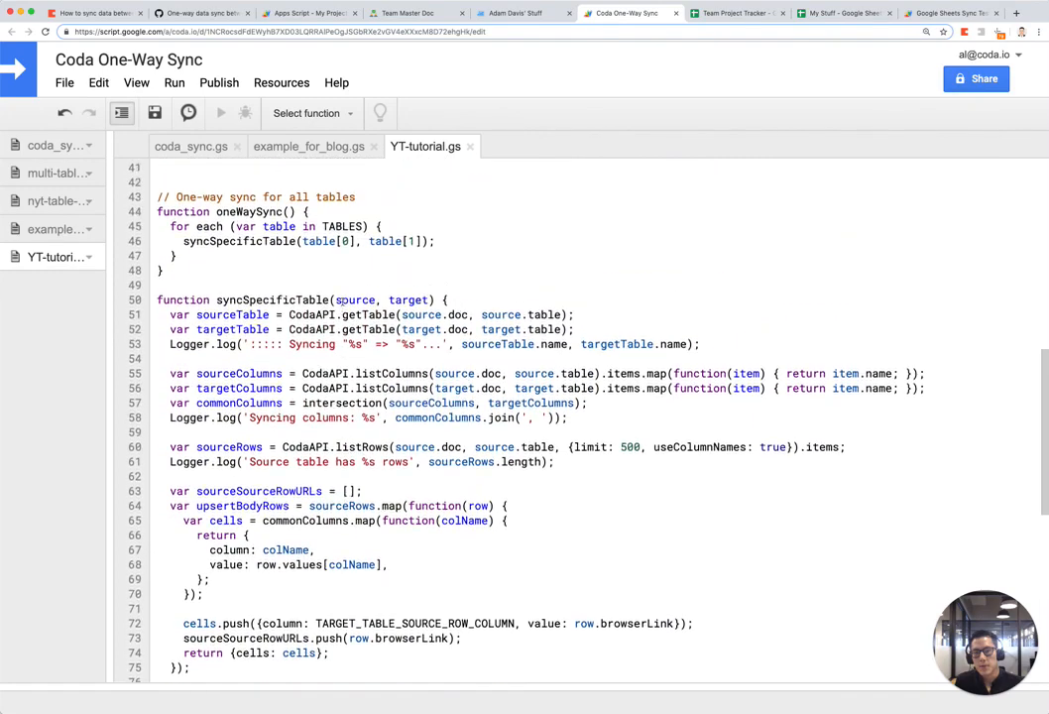
scroll(342, 301, up, 6)
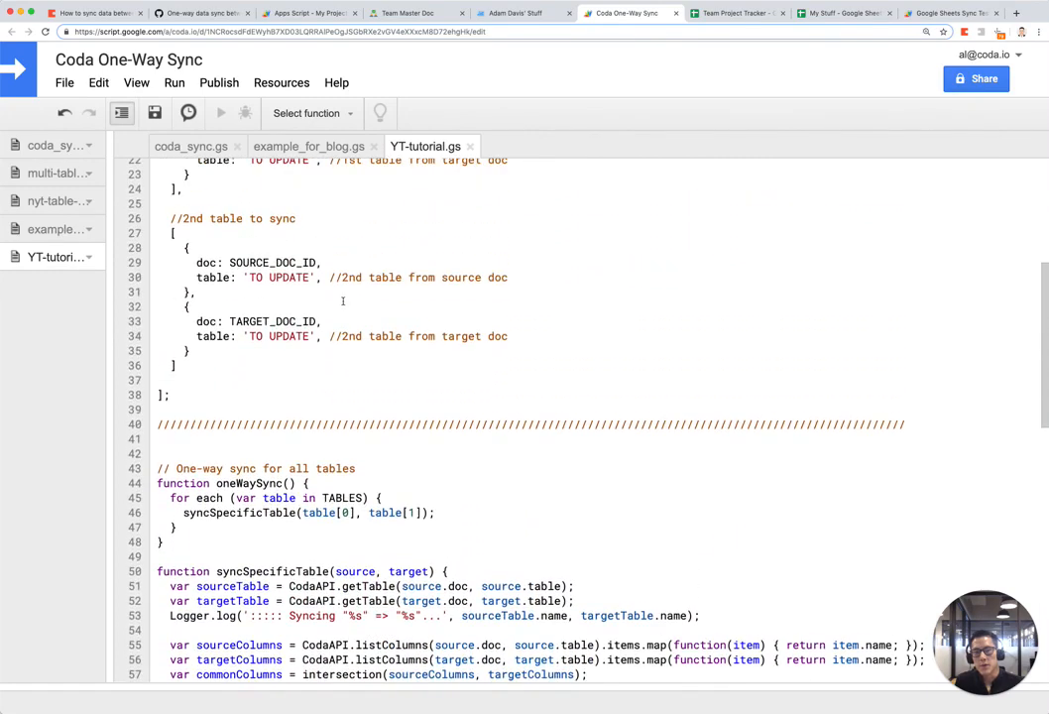
scroll(342, 301, up, 3)
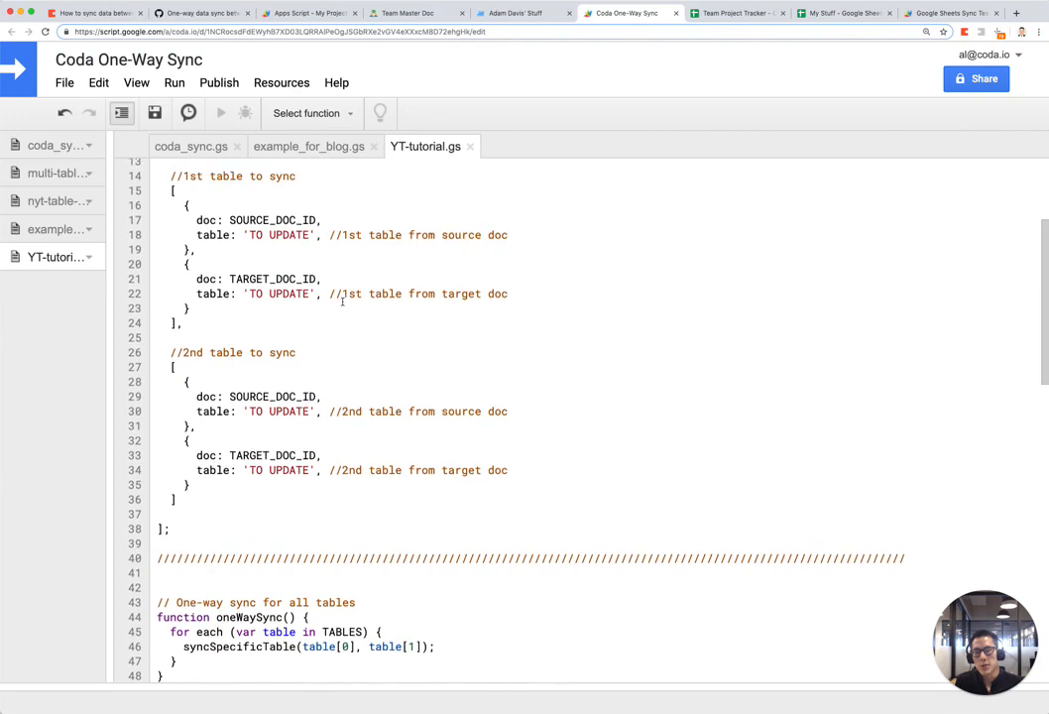
scroll(342, 301, up, 3)
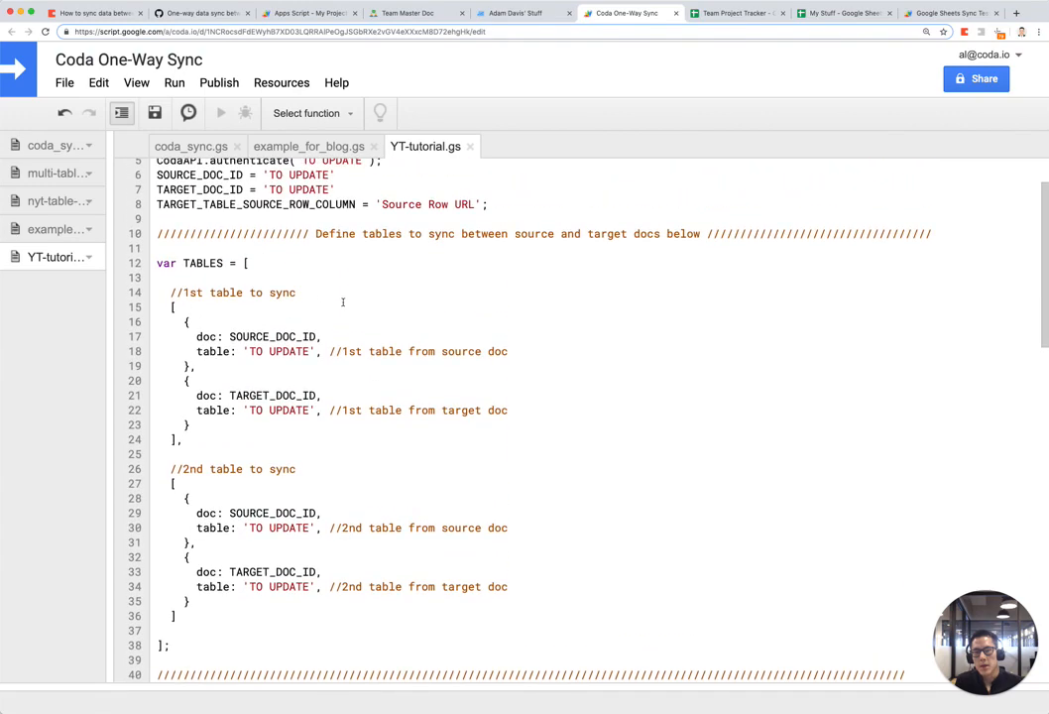
scroll(342, 301, up, 1)
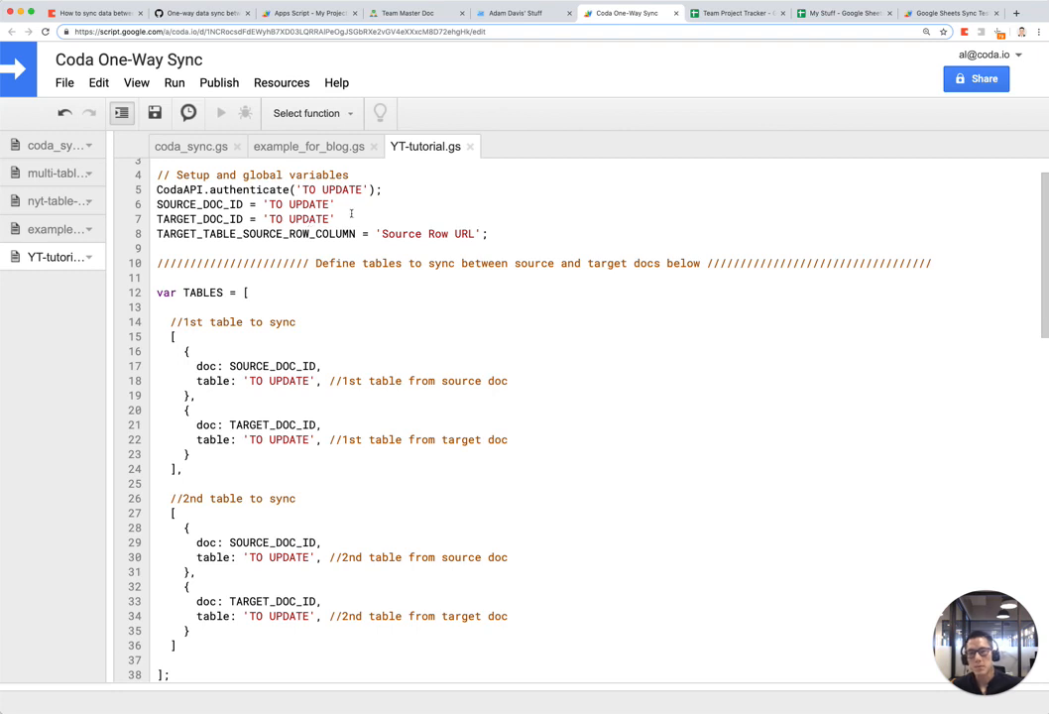
drag(382, 189, 354, 192)
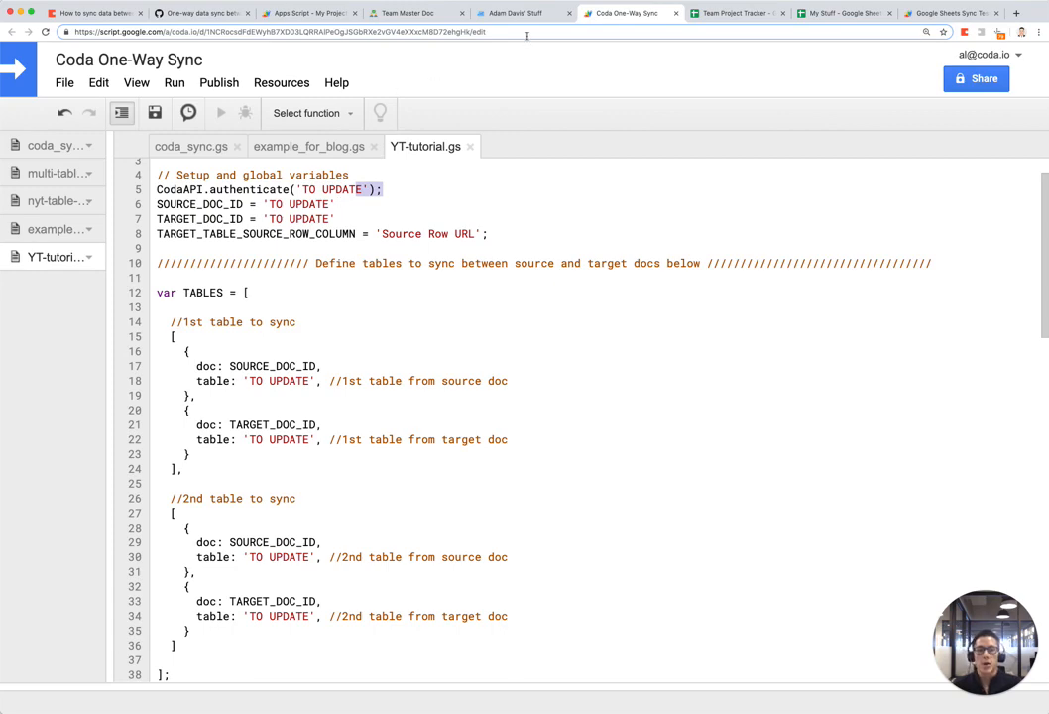
click(420, 14)
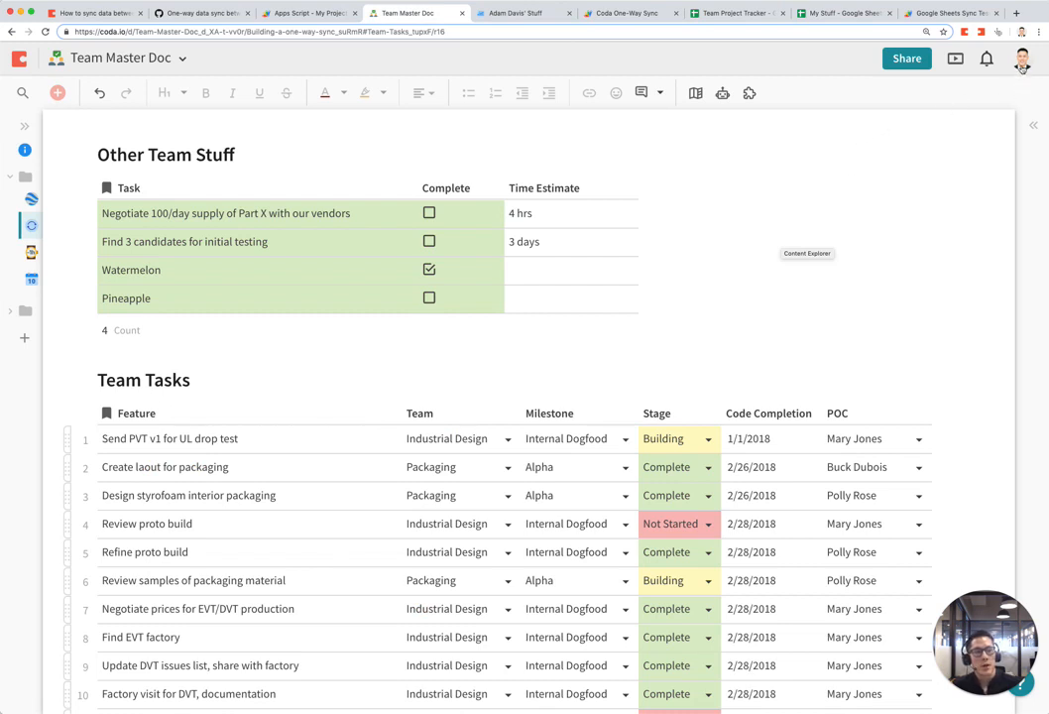
click(1022, 61)
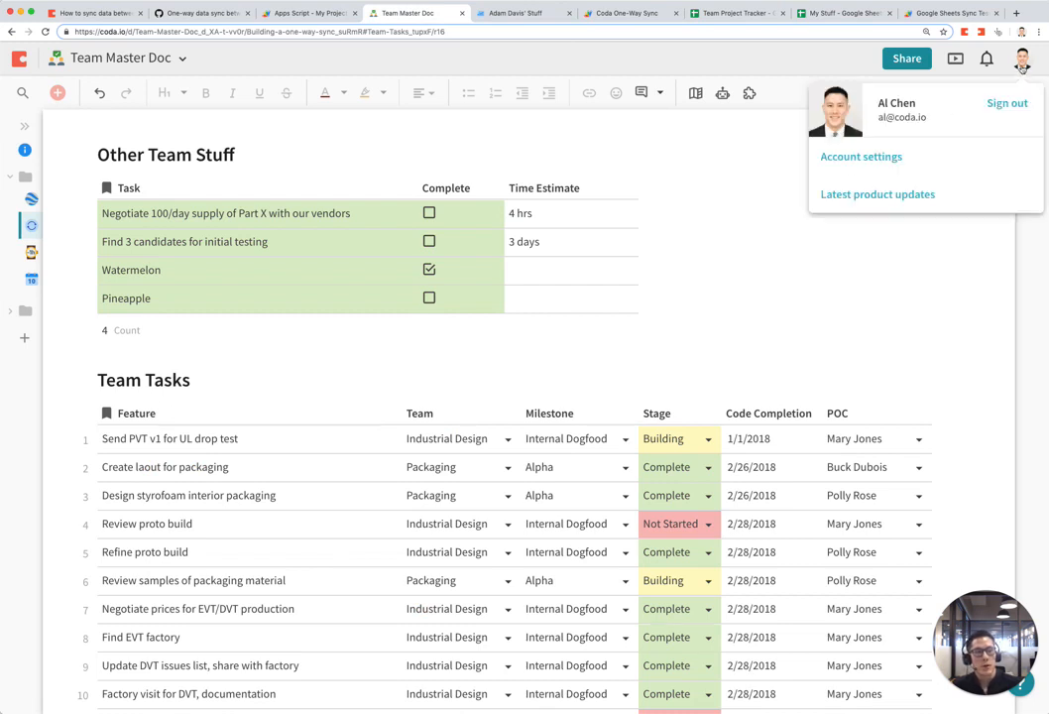
click(867, 158)
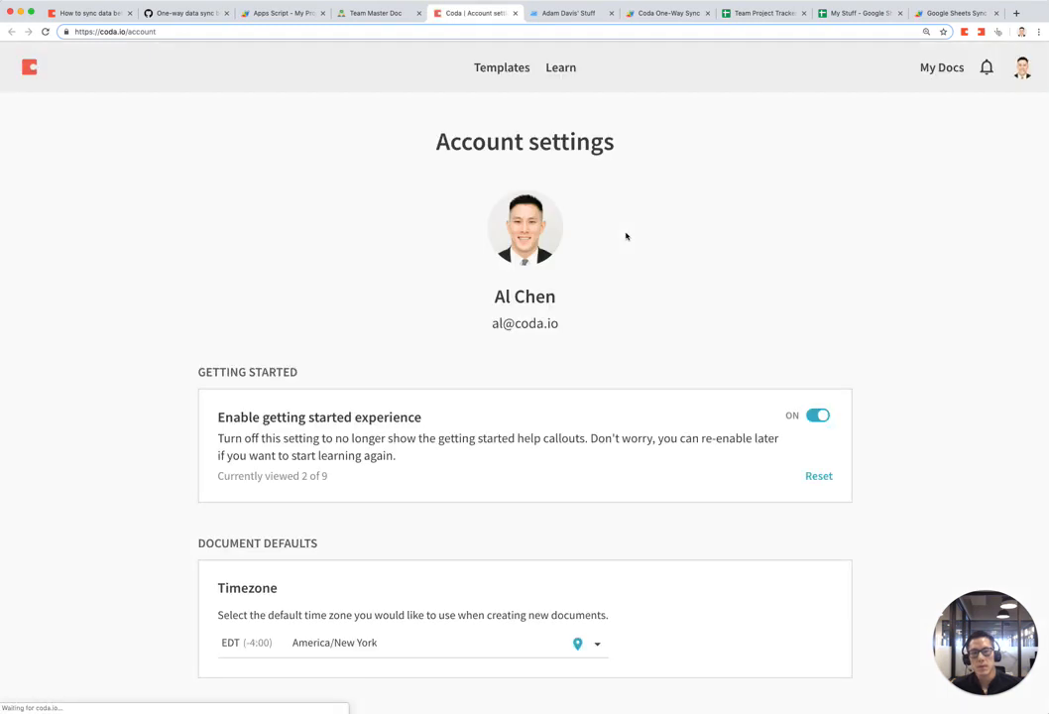
scroll(541, 228, down, 10)
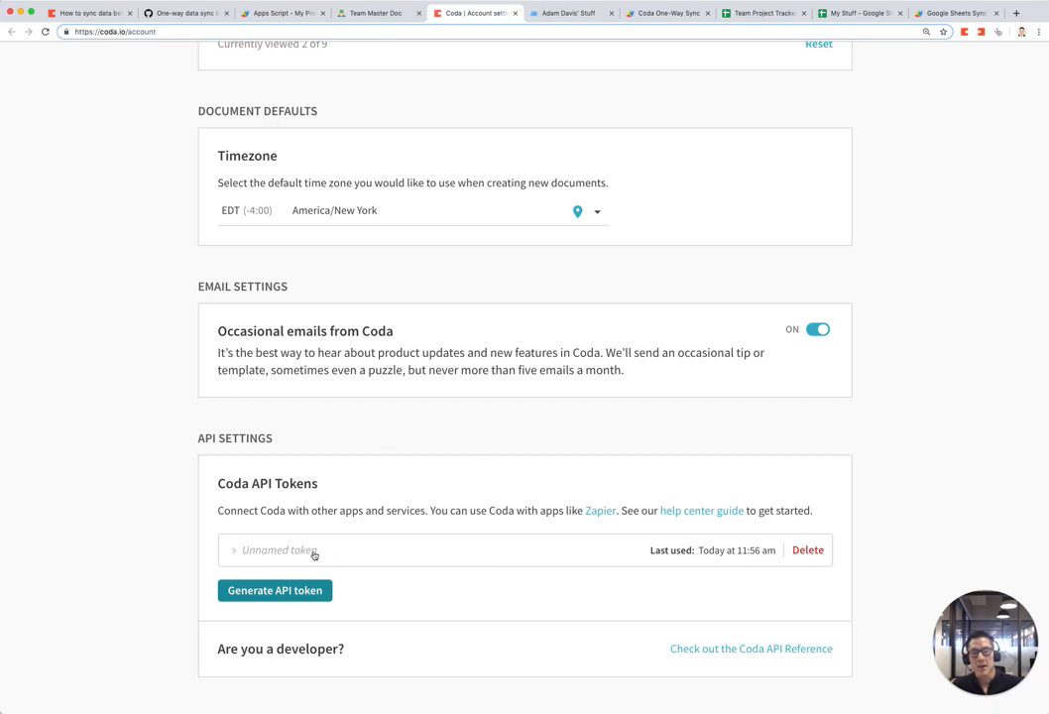
click(516, 13)
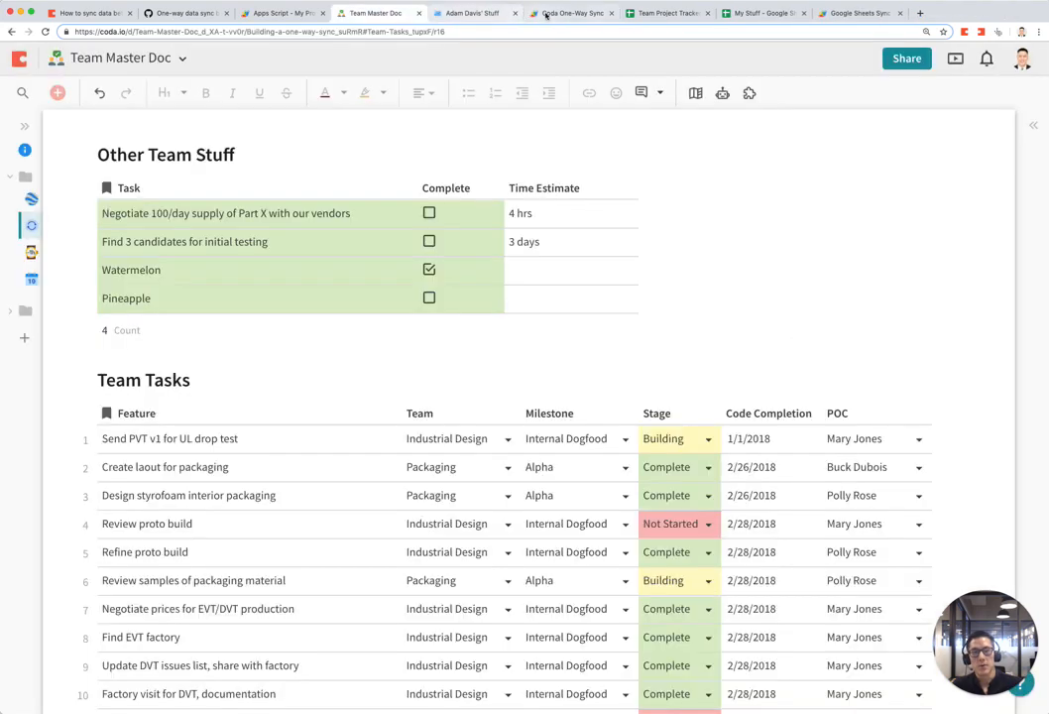
Step: Replace the line 5 token placeholder with an API token and comment out the authenticate line
click(573, 13)
click(317, 189)
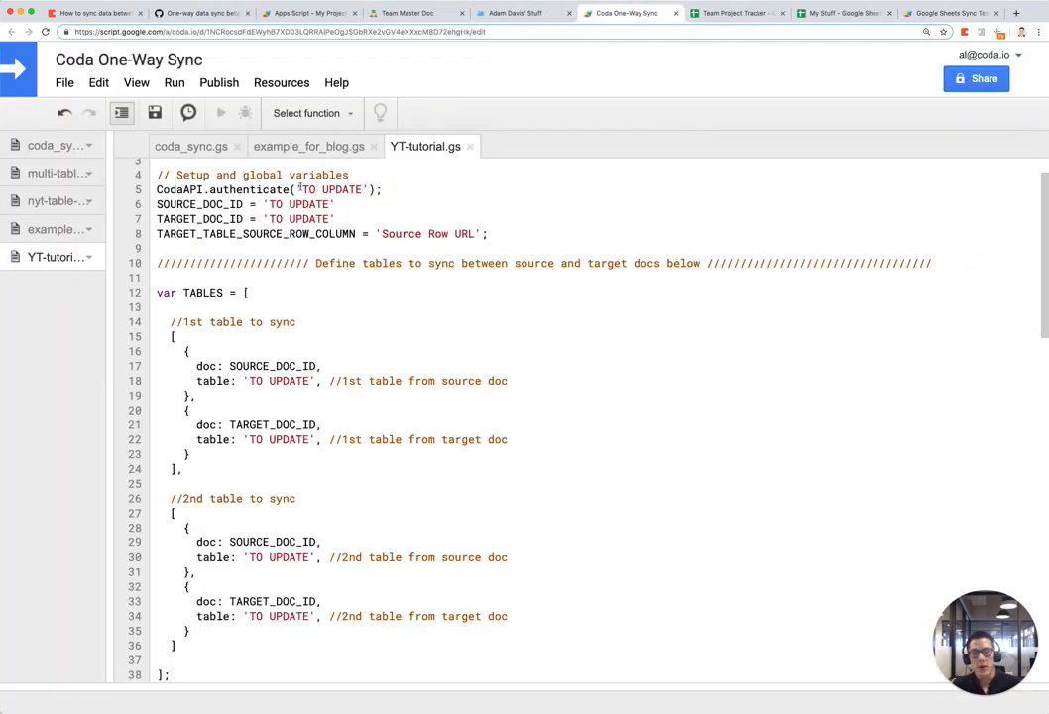
drag(300, 188, 363, 188)
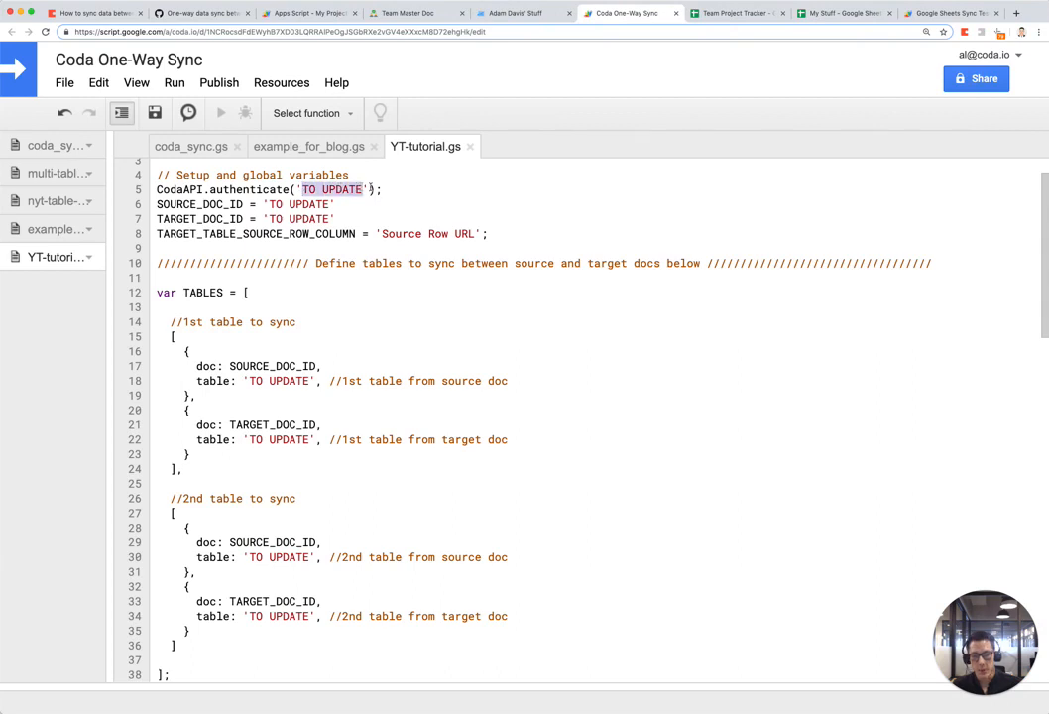
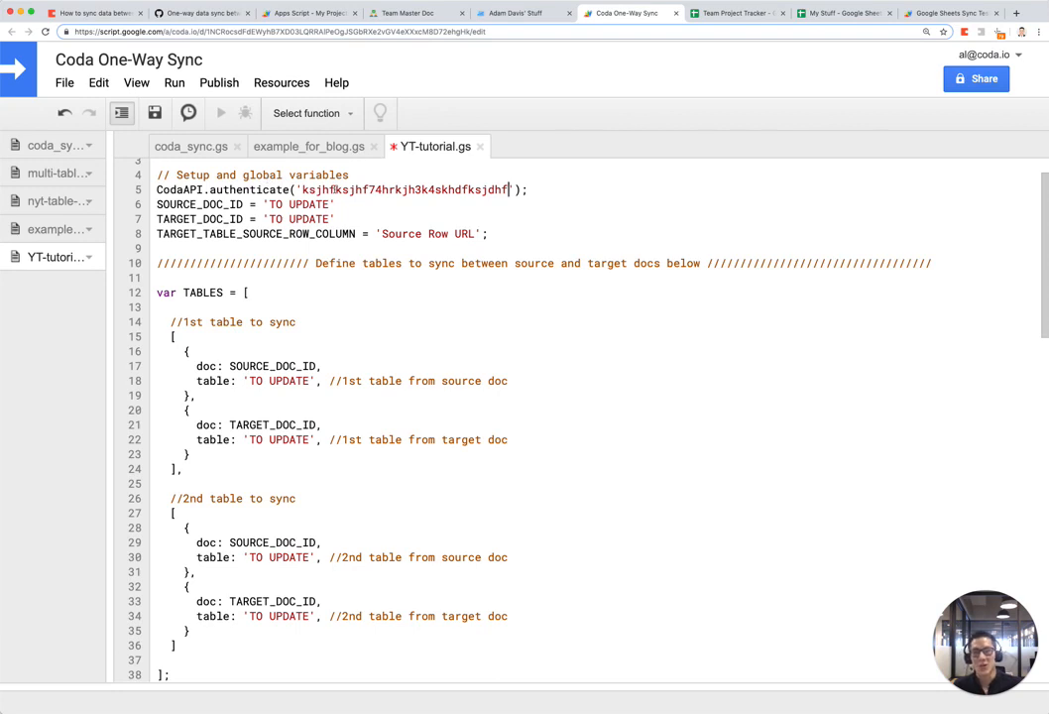
click(157, 189)
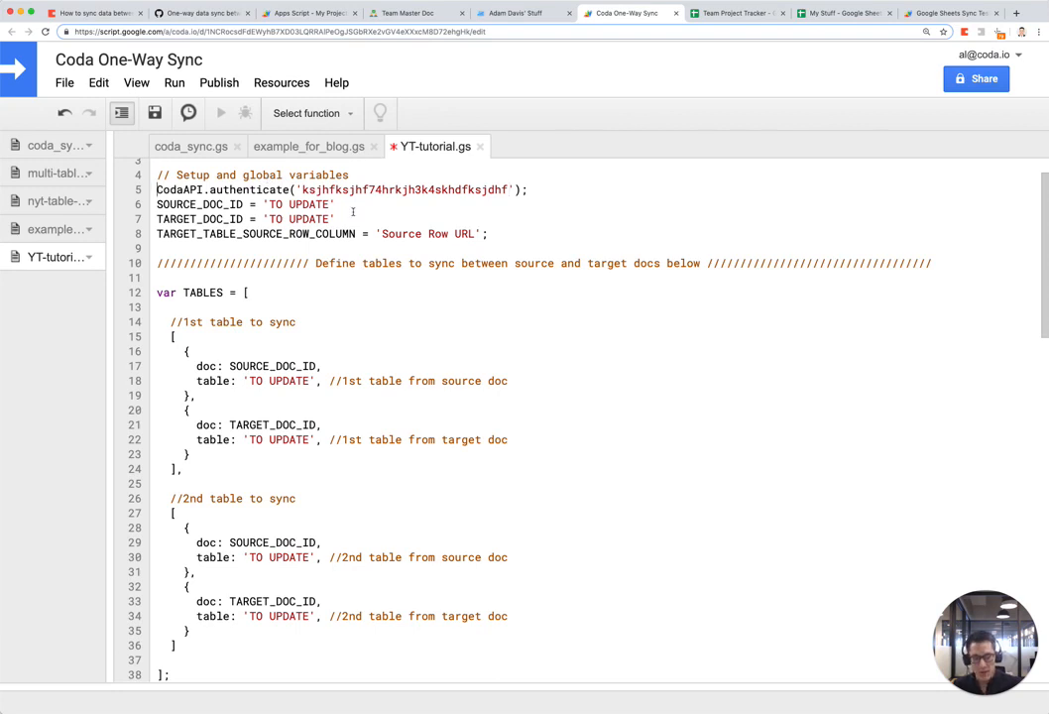
text(//)
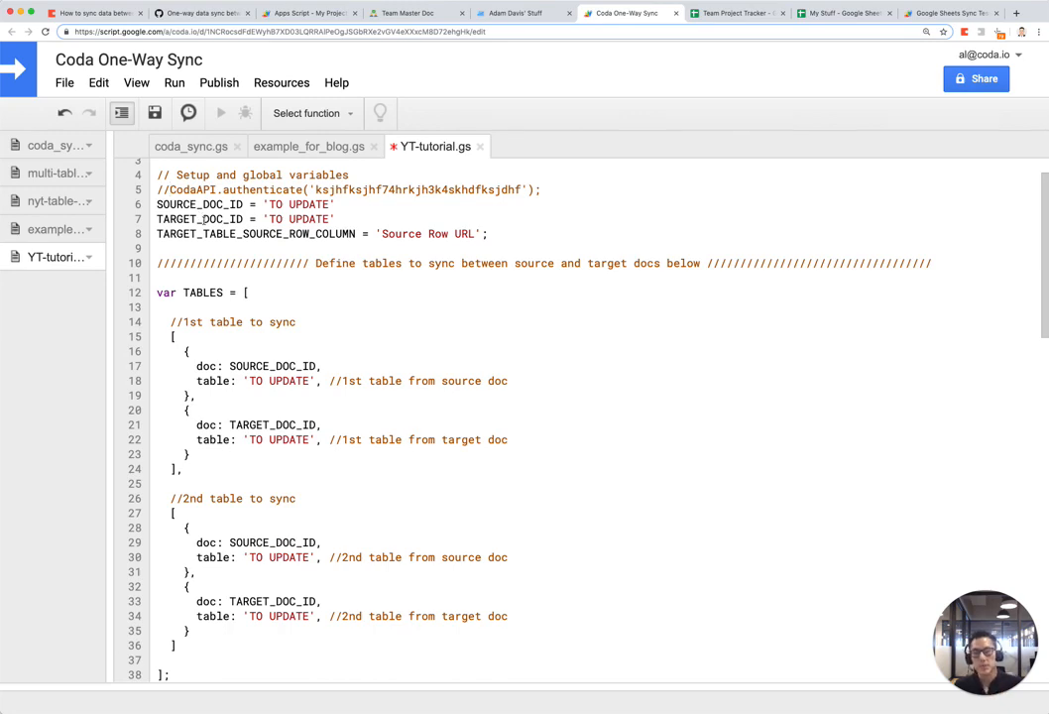
click(423, 16)
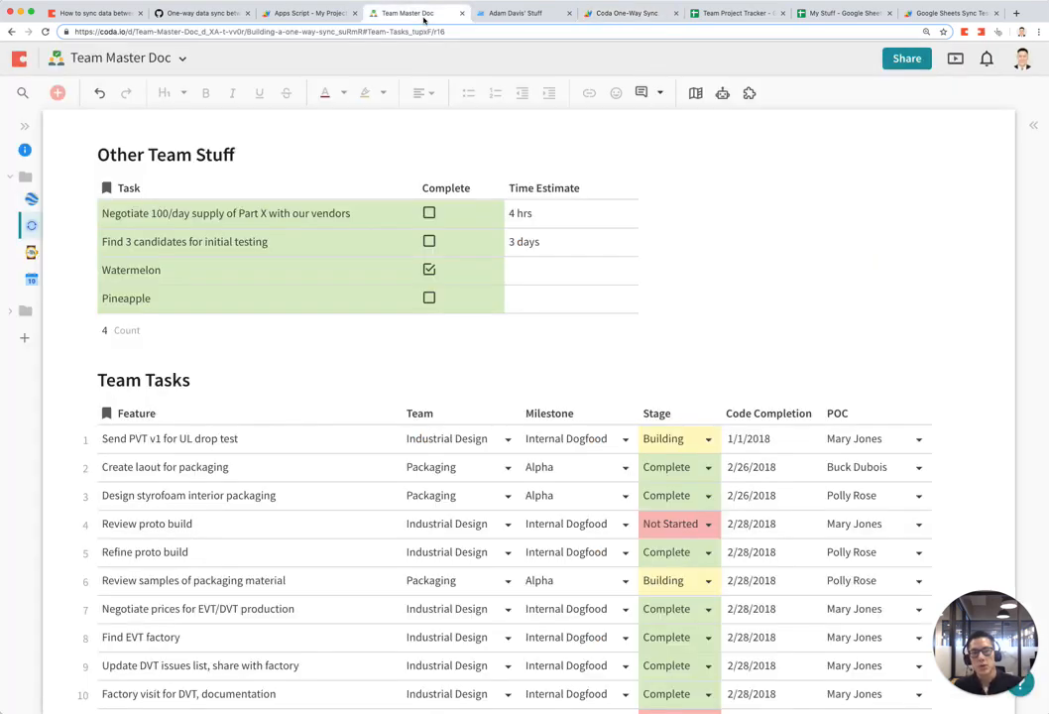
click(225, 33)
click(257, 34)
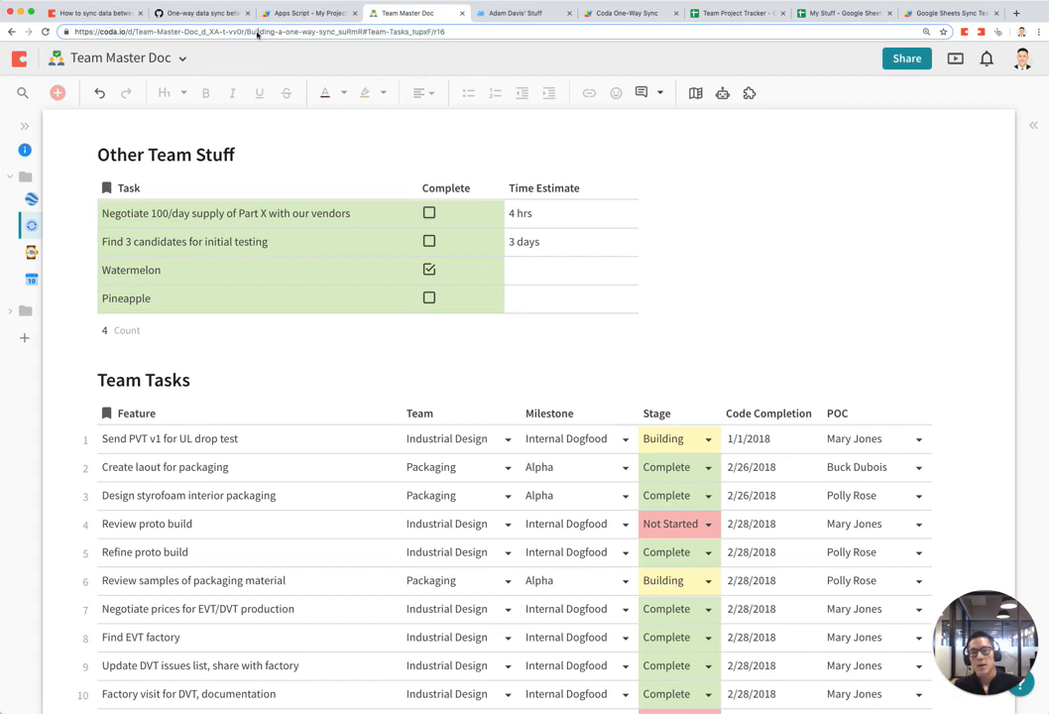
triple_click(263, 32)
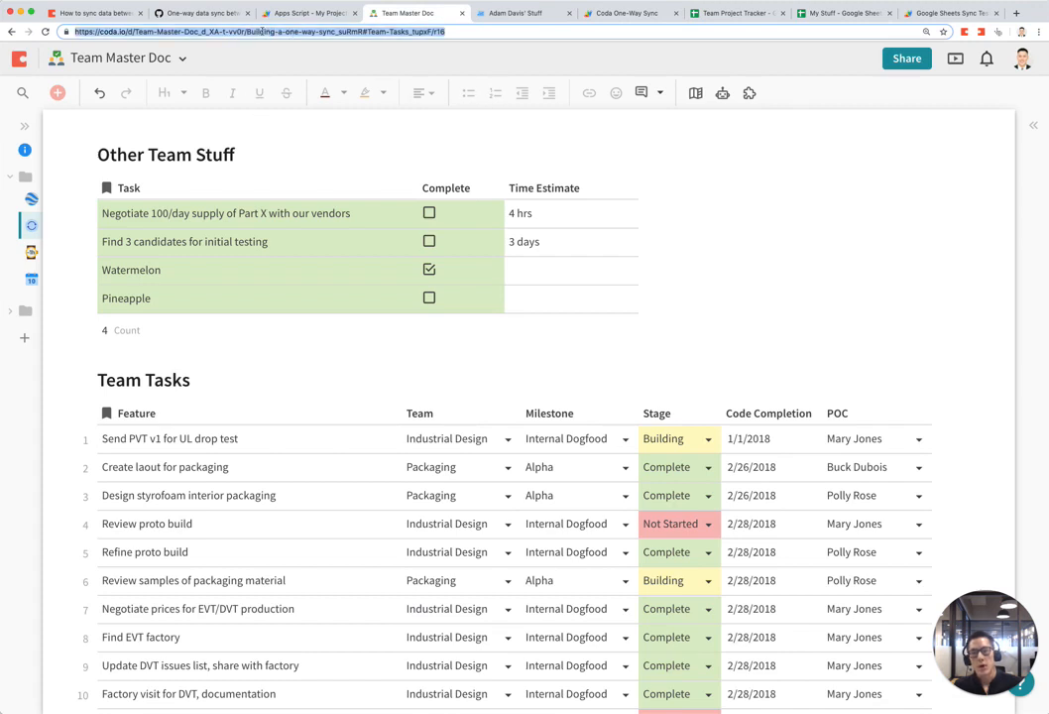
click(328, 36)
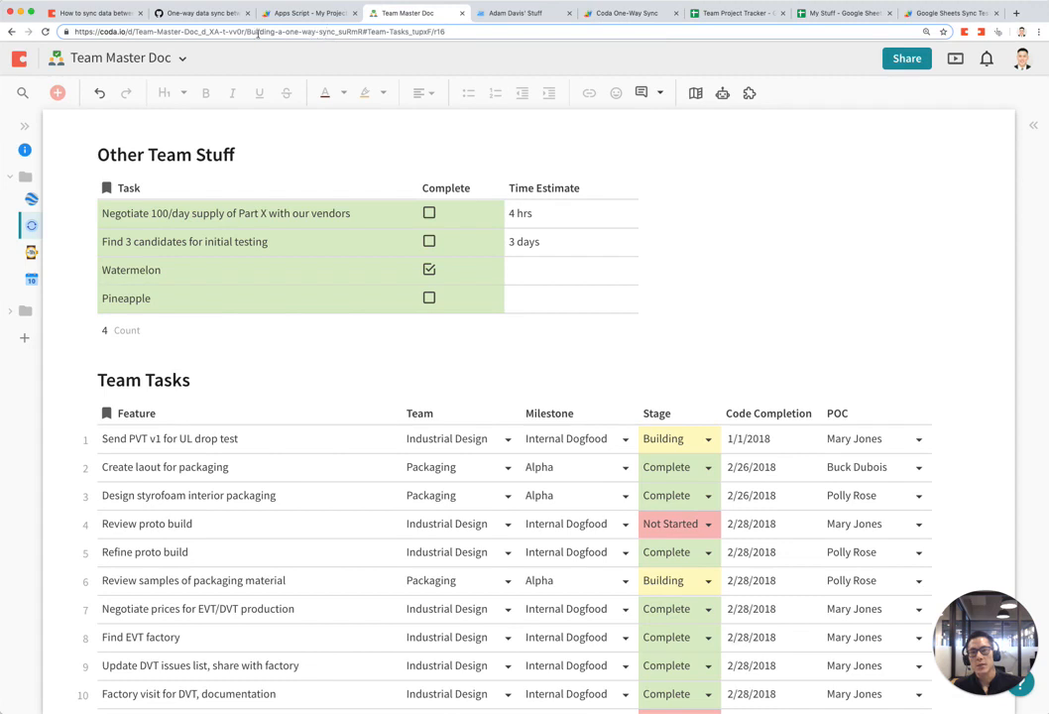
drag(197, 33, 207, 32)
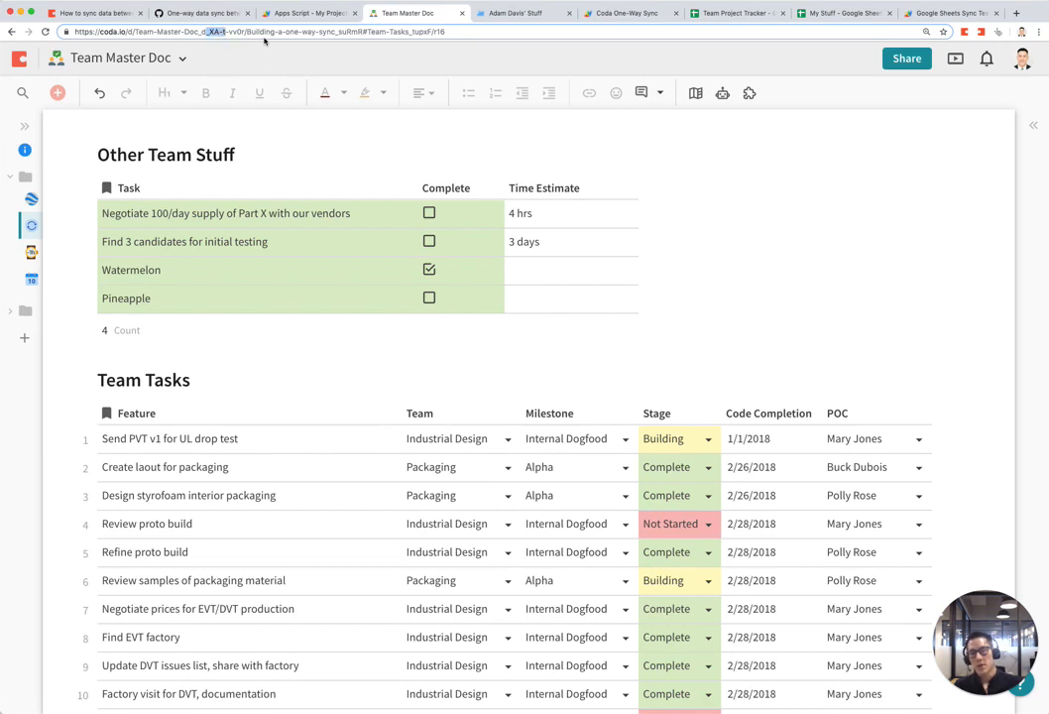
key(shift+Right)
key(shift+Right)
key(shift+Right)
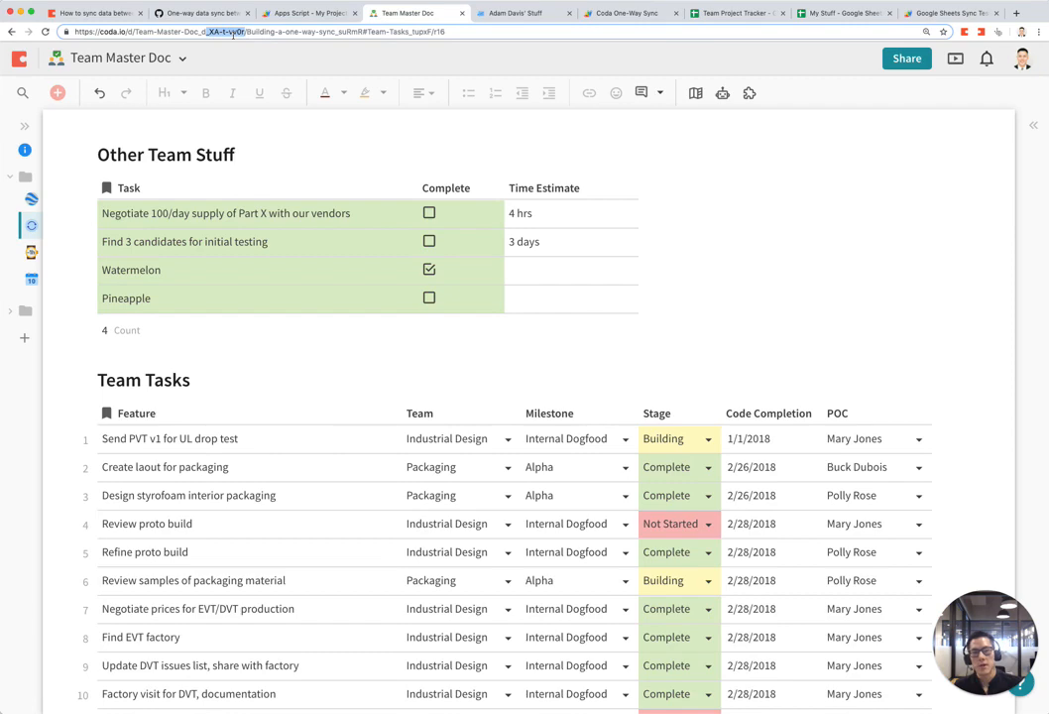
key(ctrl+Tab)
key(ctrl+Tab)
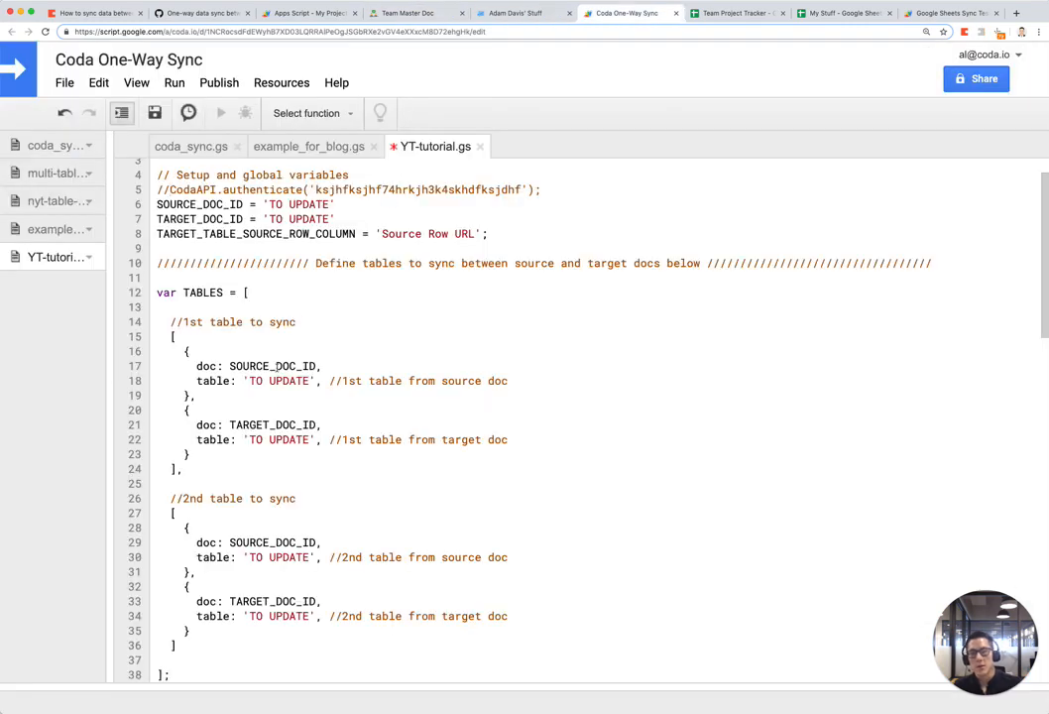
drag(269, 204, 330, 205)
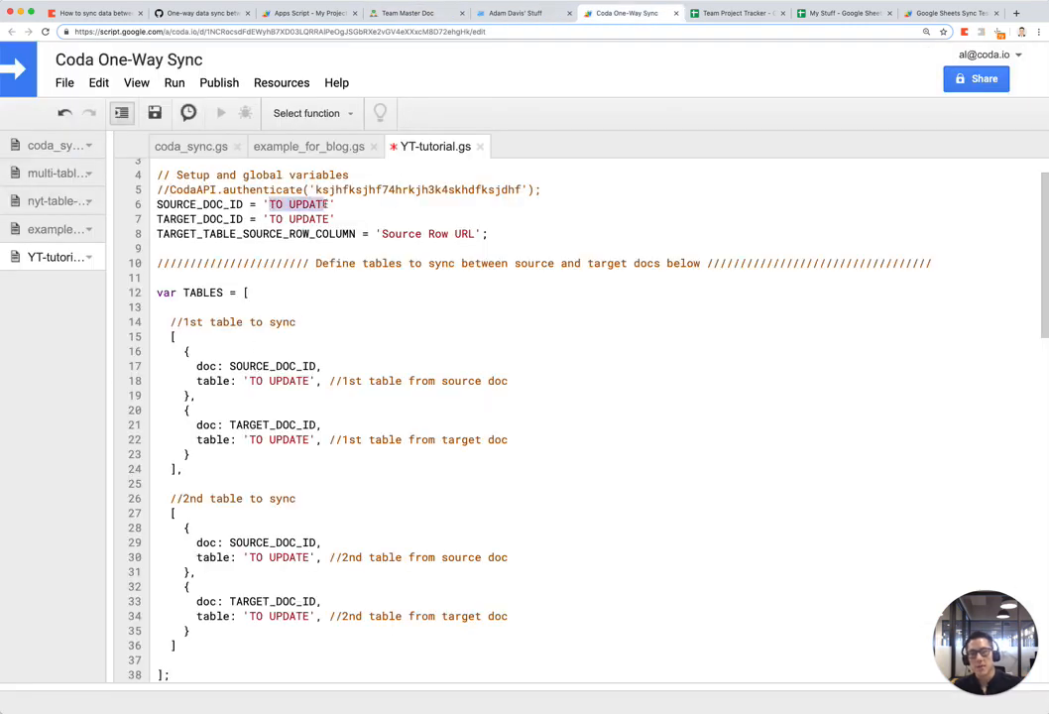
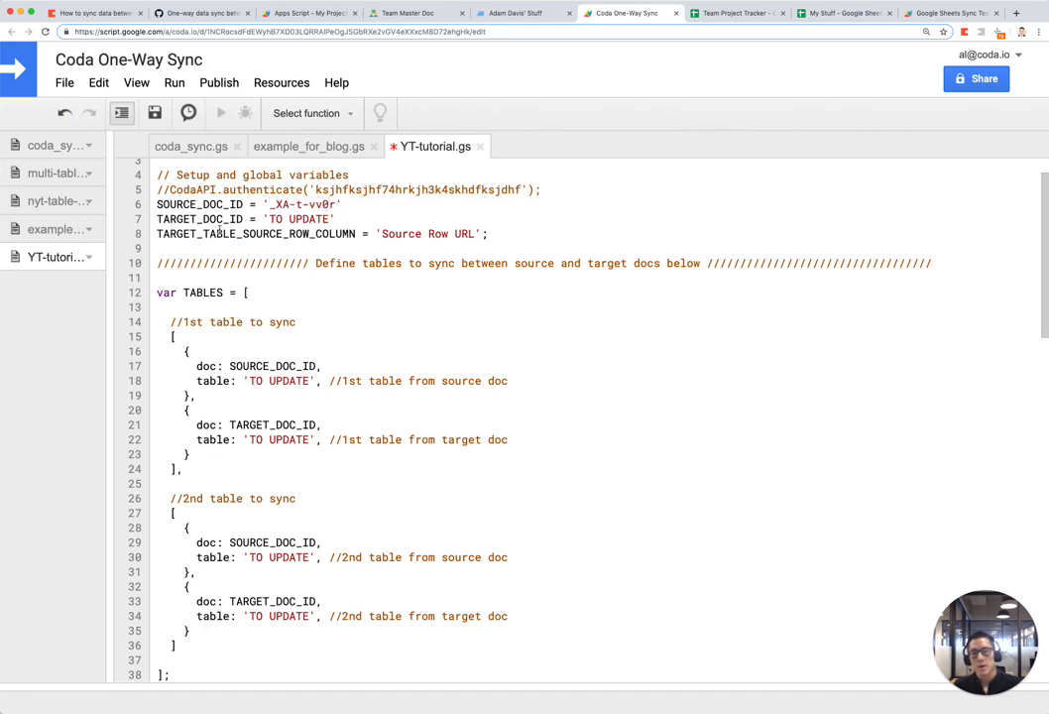
key(ctrl+shift+Tab)
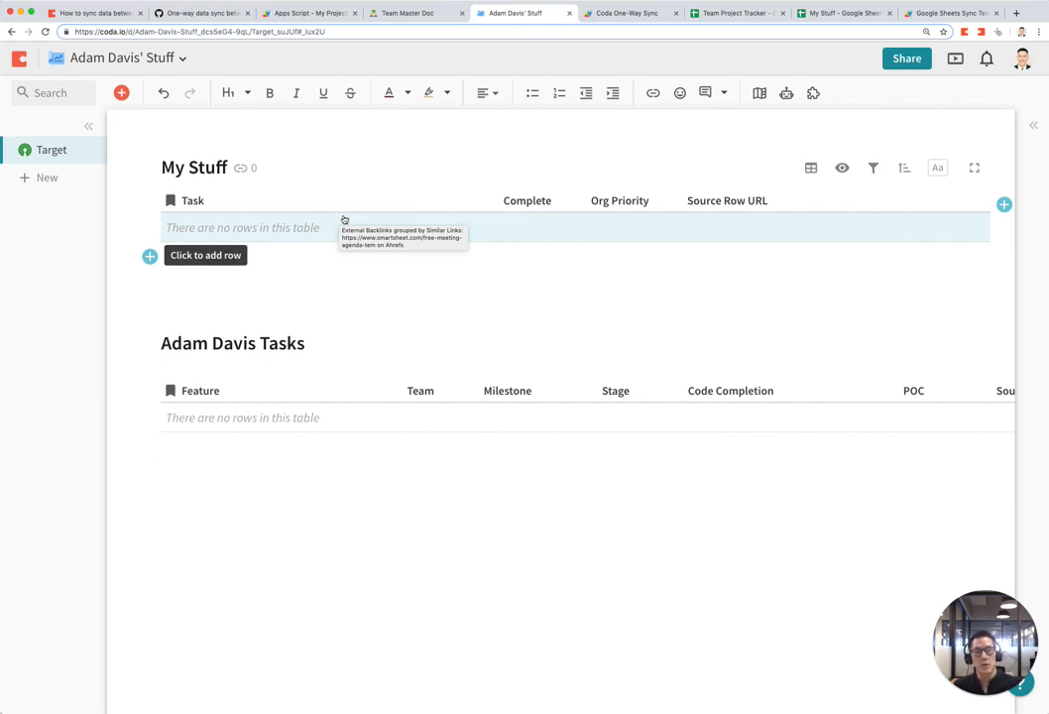
click(194, 31)
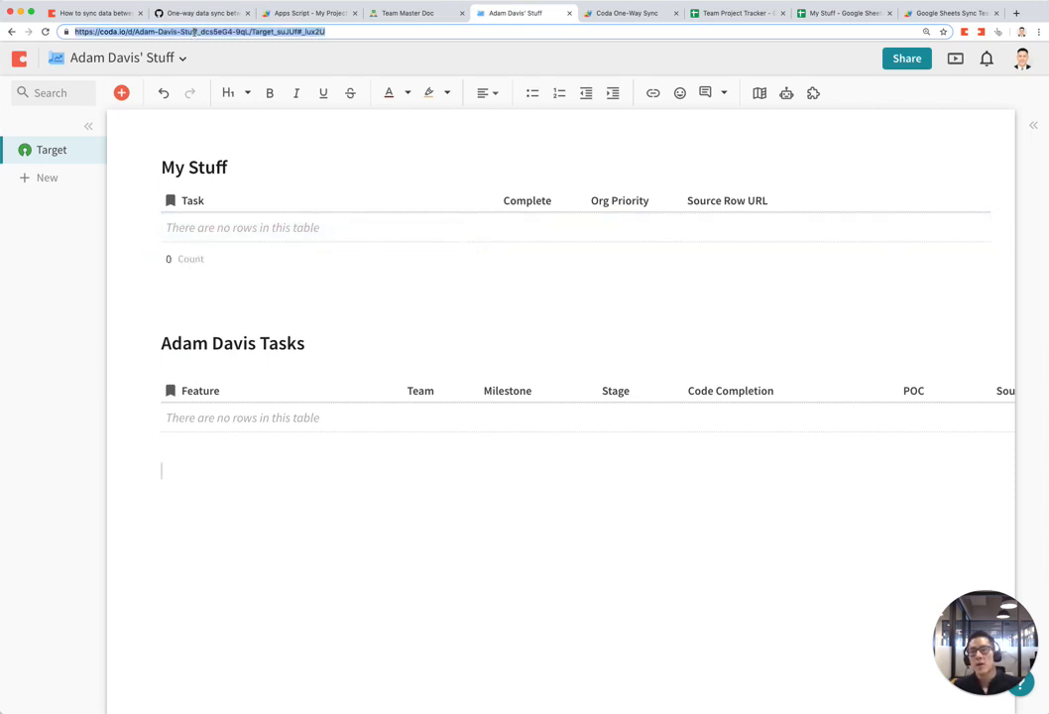
click(194, 31)
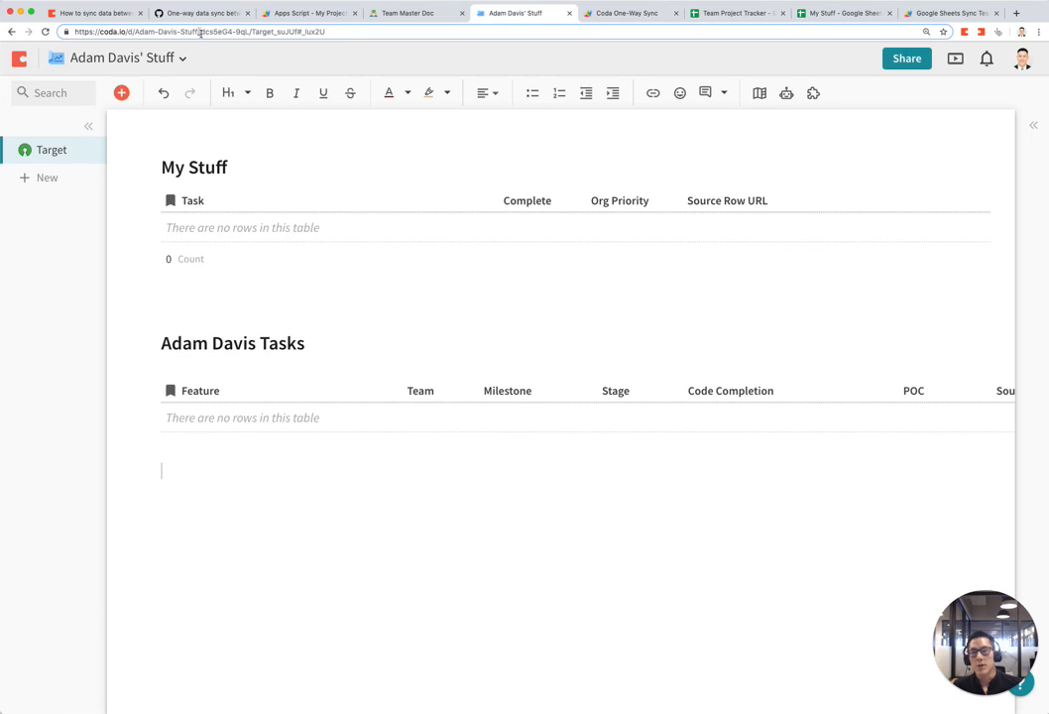
click(209, 32)
key(shift+Right)
key(shift+Right)
key(shift+Right)
key(shift+Right)
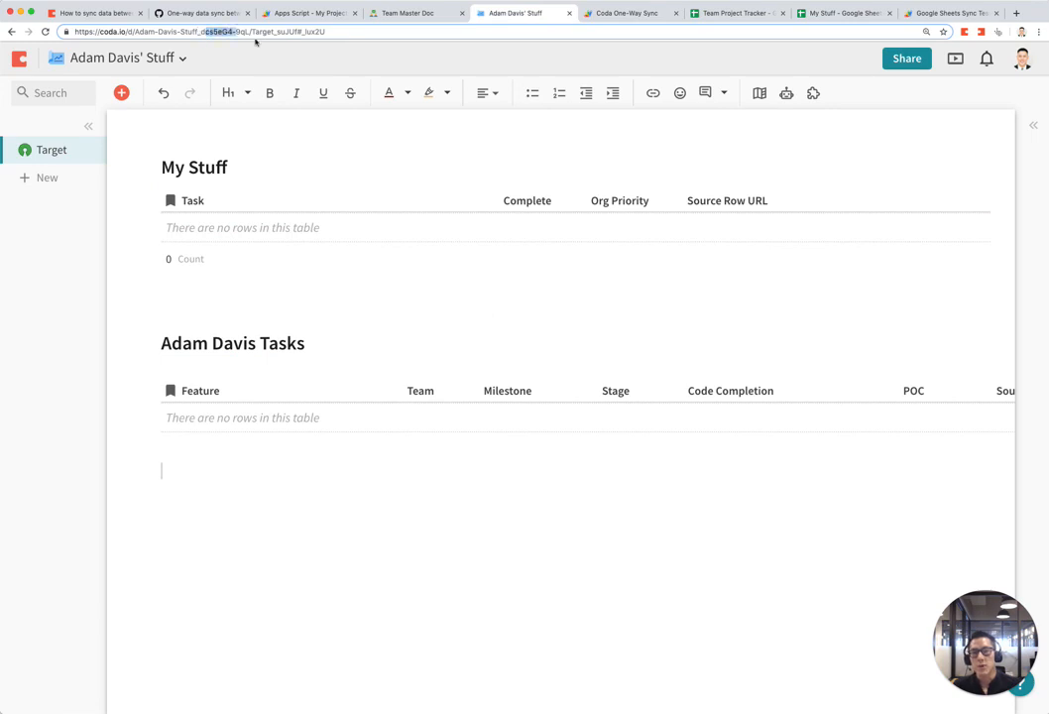
key(shift+Right)
key(shift+Right)
key(shift+Right)
key(super+c)
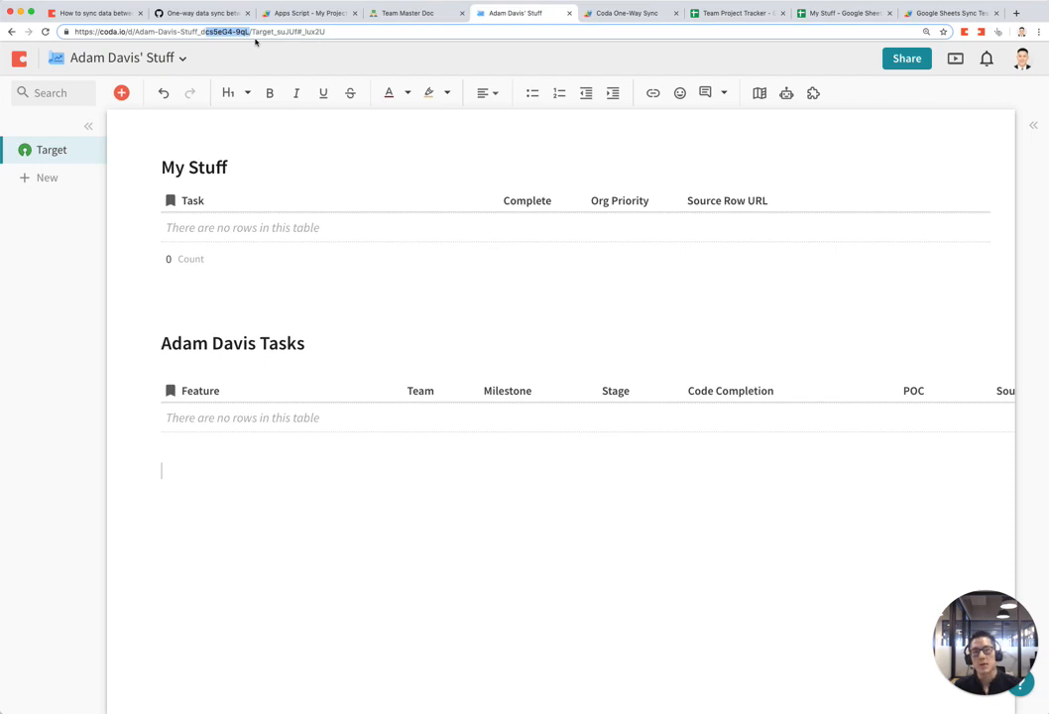
key(ctrl+Tab)
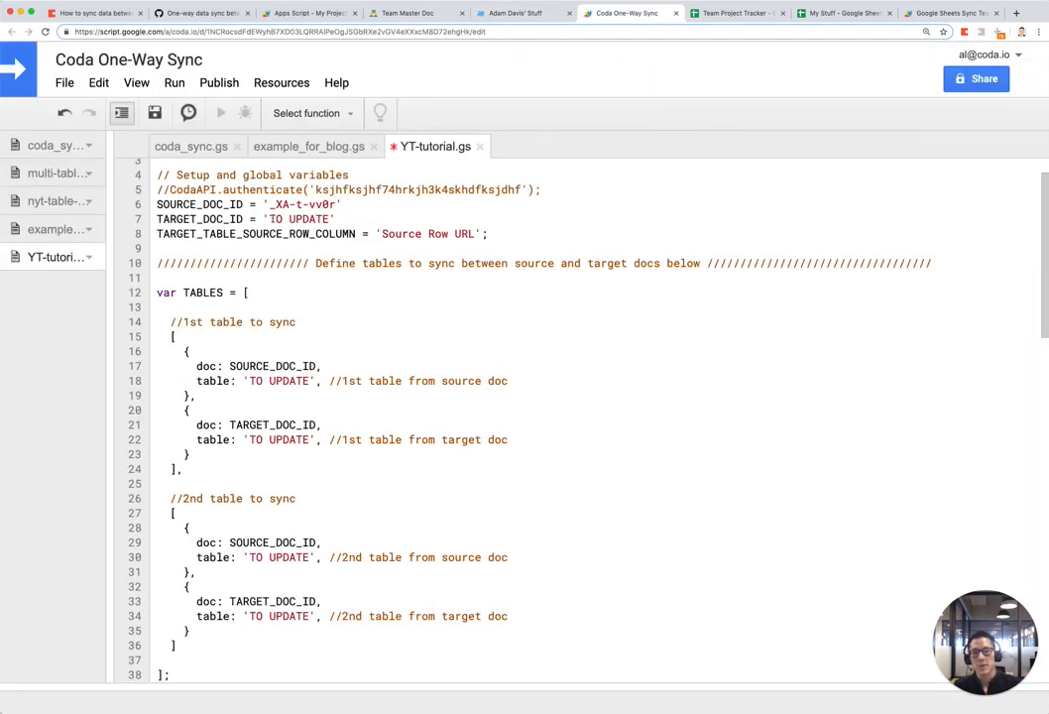
drag(268, 219, 332, 219)
key(super+v)
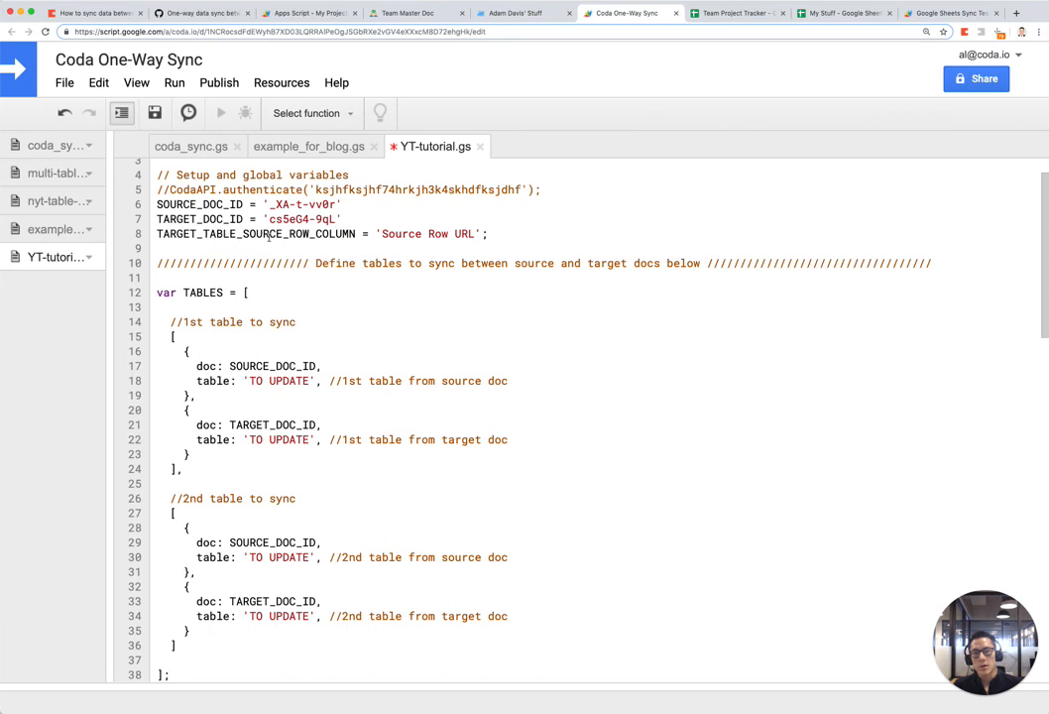
click(352, 234)
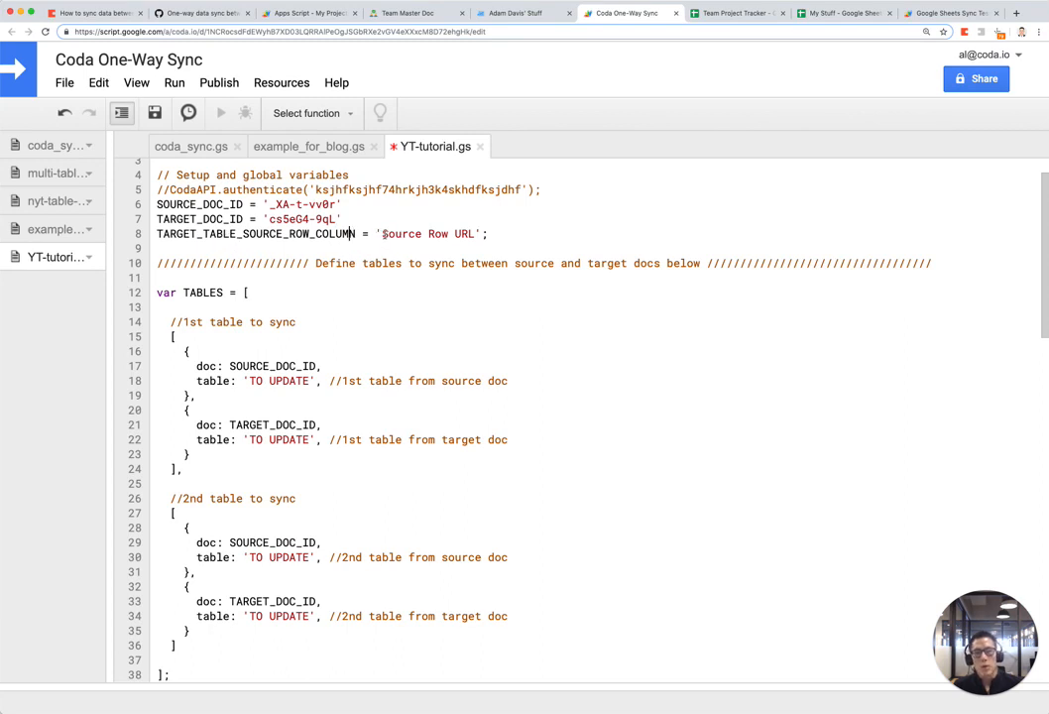
drag(381, 234, 474, 235)
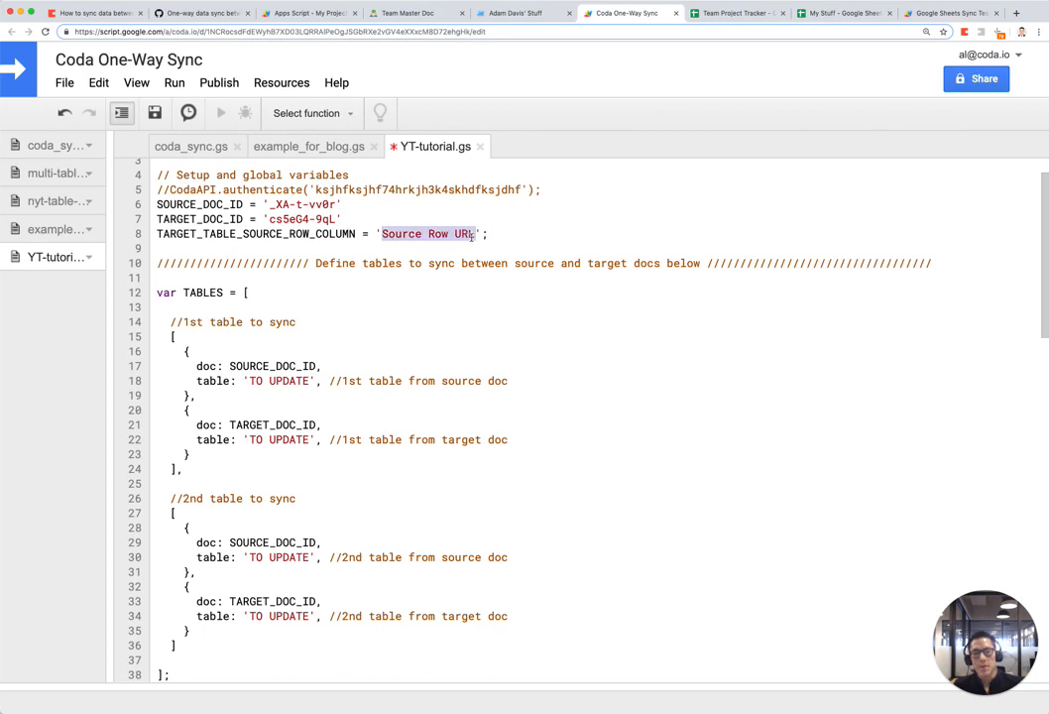
click(531, 17)
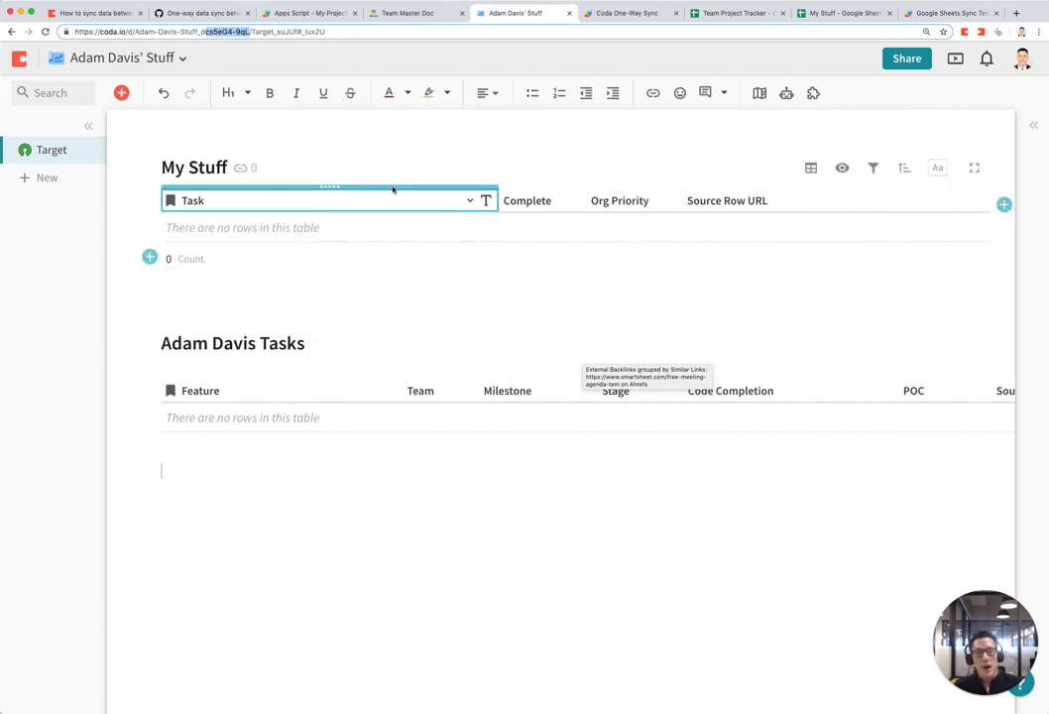
Step: Compare My Stuff's columns with Other Team Stuff, confirming My Stuff has a Source Row URL column
click(657, 305)
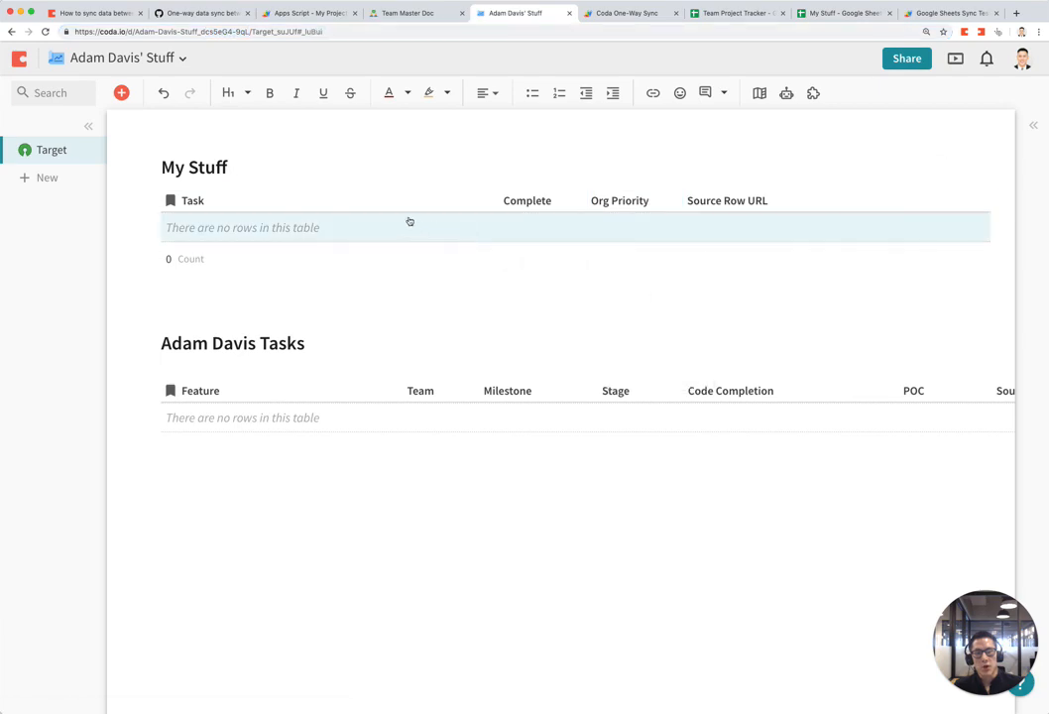
click(430, 15)
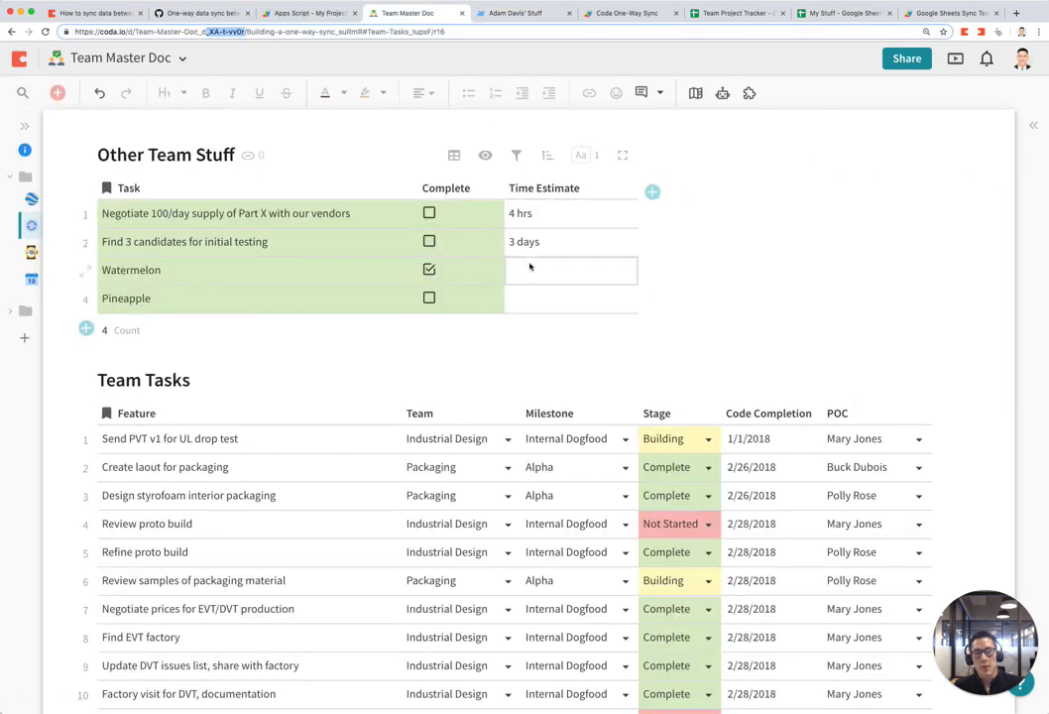
click(196, 185)
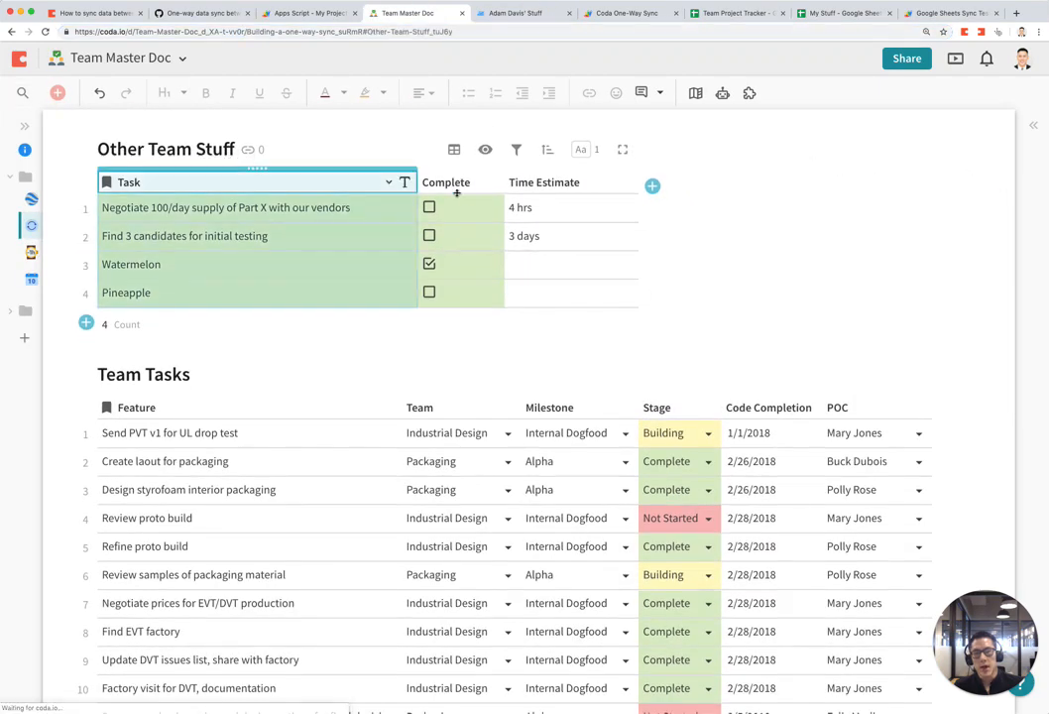
click(457, 190)
click(543, 185)
click(515, 14)
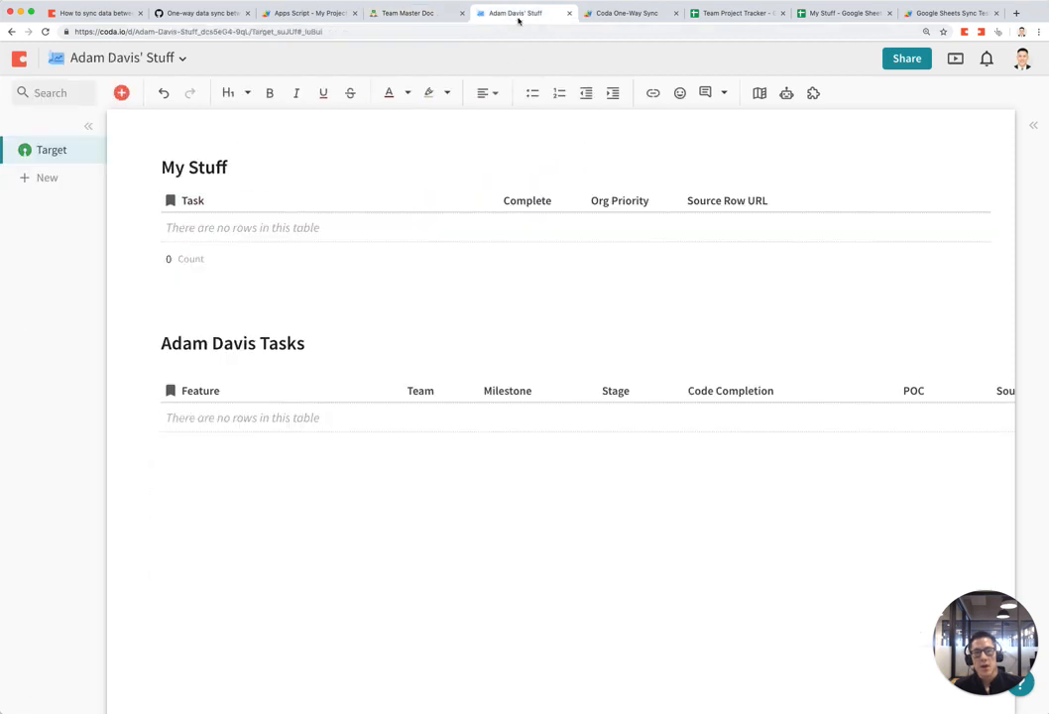
click(553, 203)
click(264, 202)
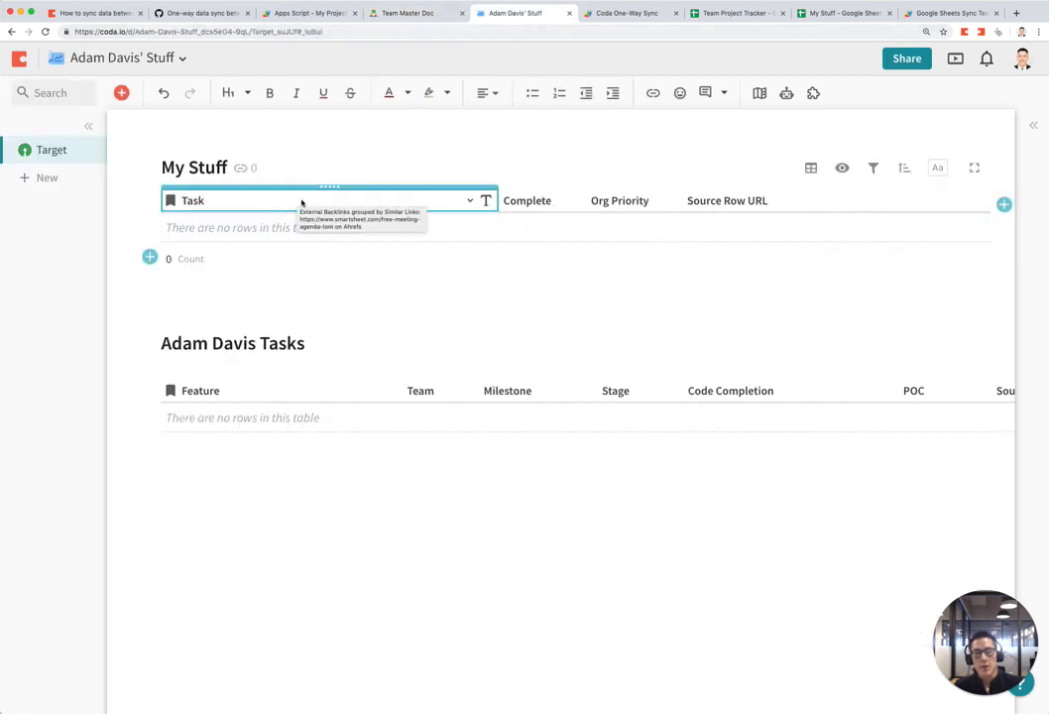
click(396, 13)
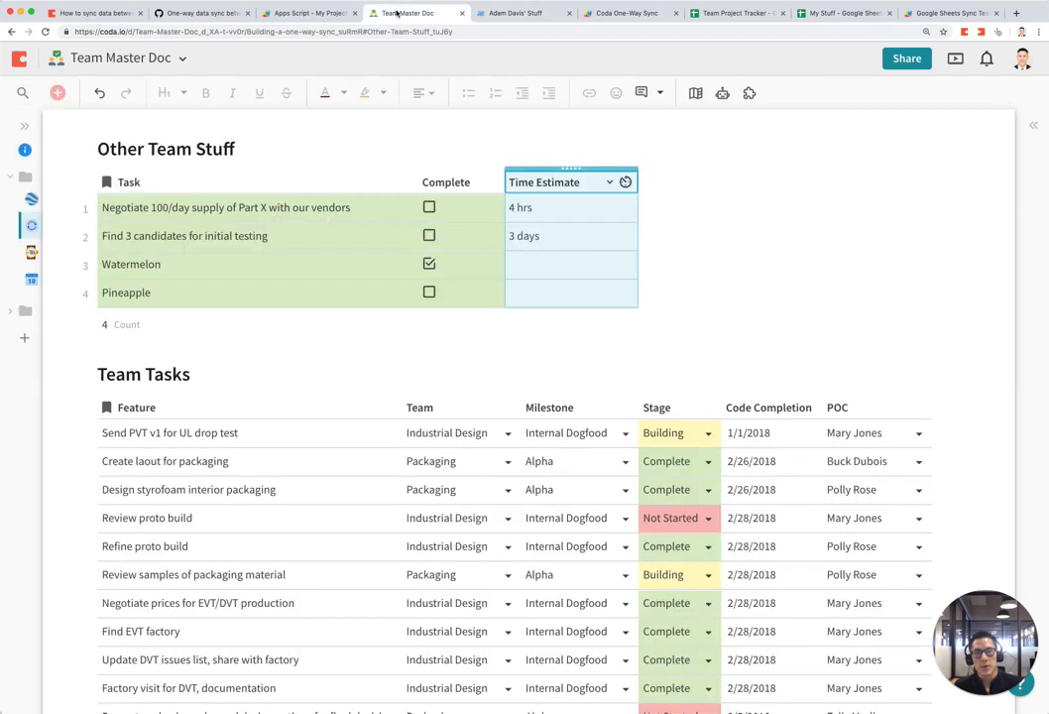
click(515, 13)
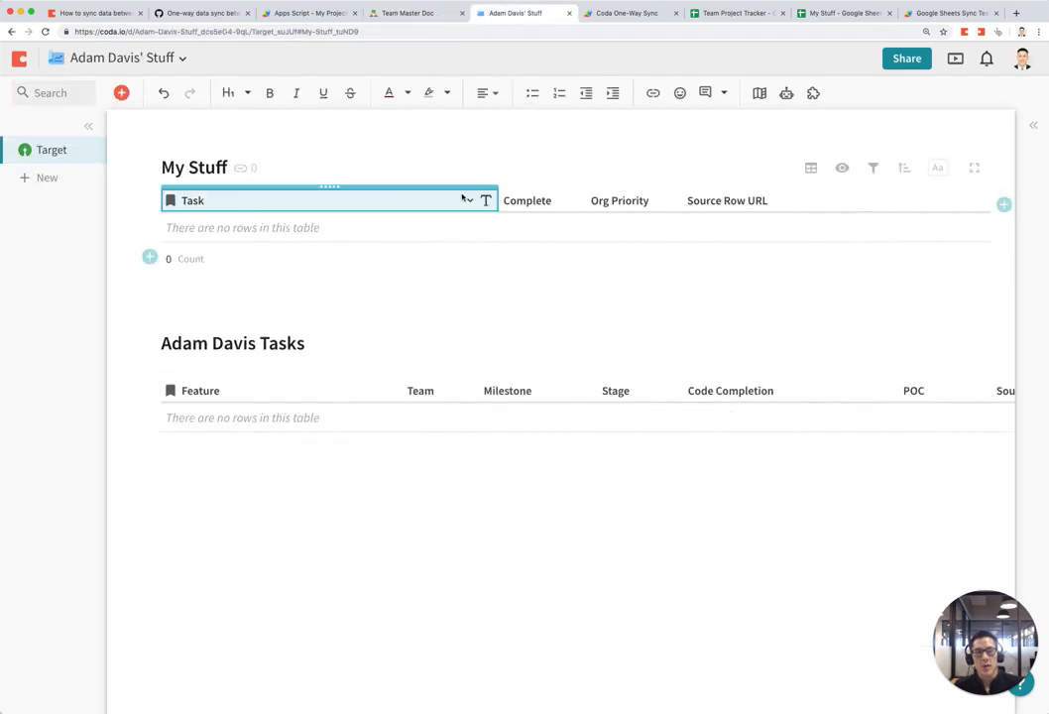
click(536, 199)
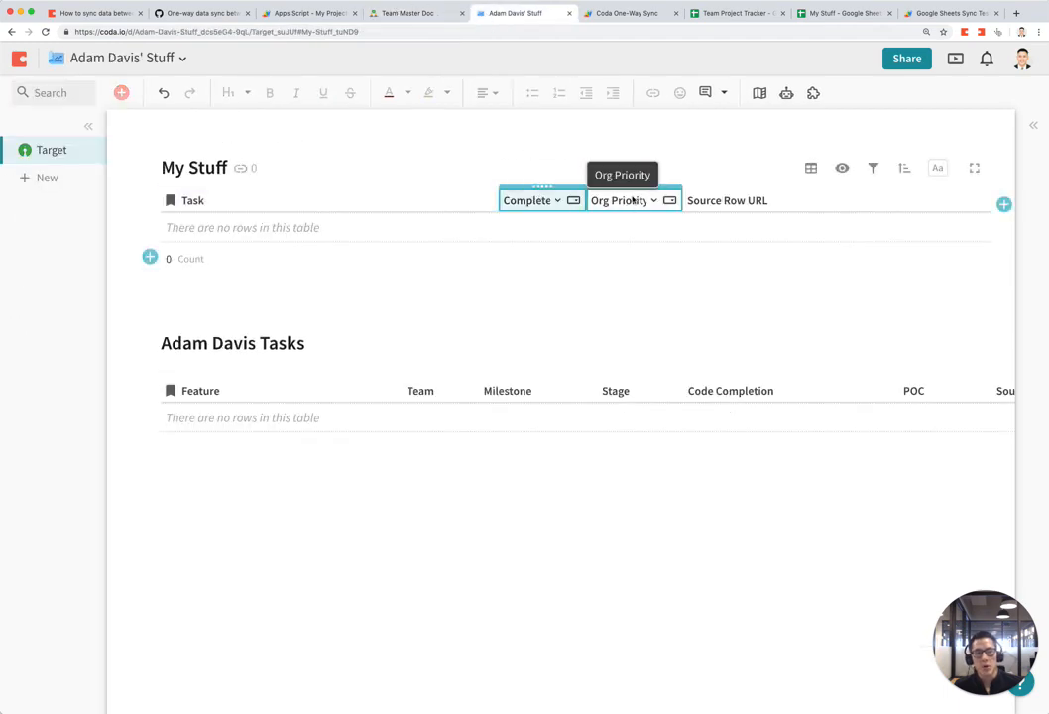
click(756, 200)
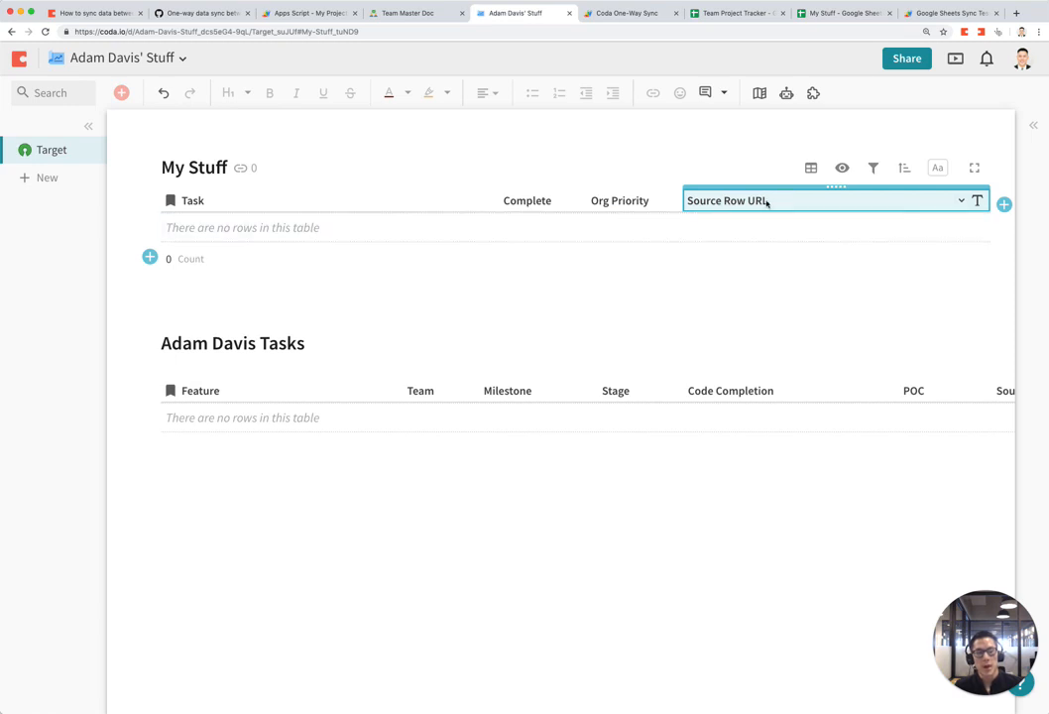
Step: Select 'Source Row URL' in the script's column setting and enlarge the editor text
click(639, 14)
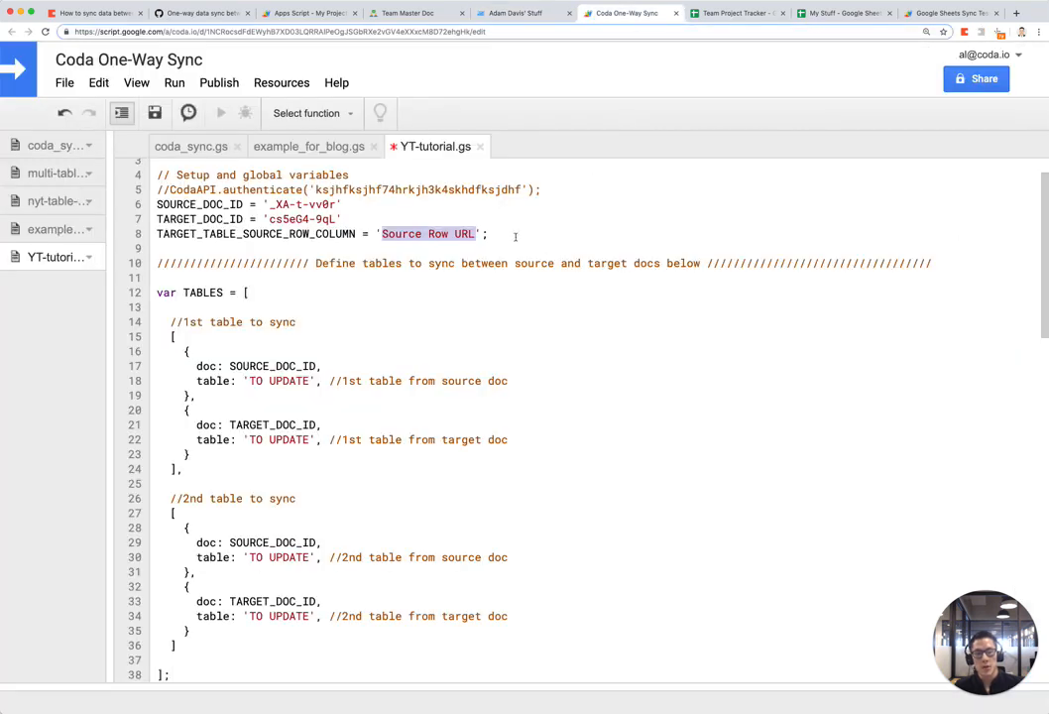
click(412, 222)
drag(383, 234, 490, 236)
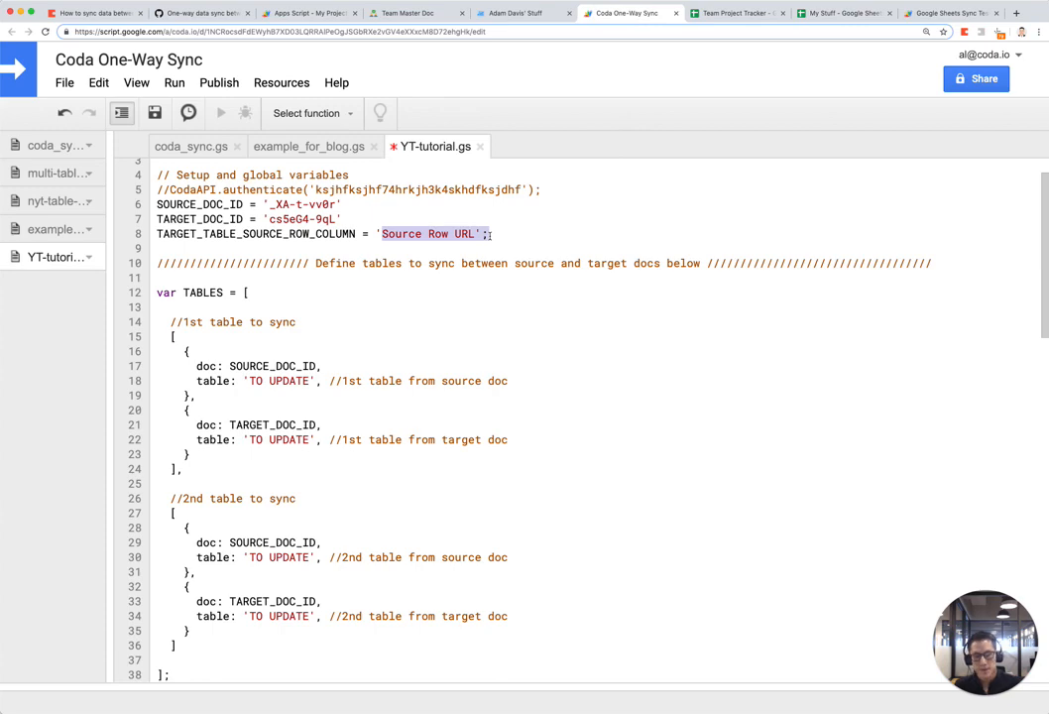
key(super+equal)
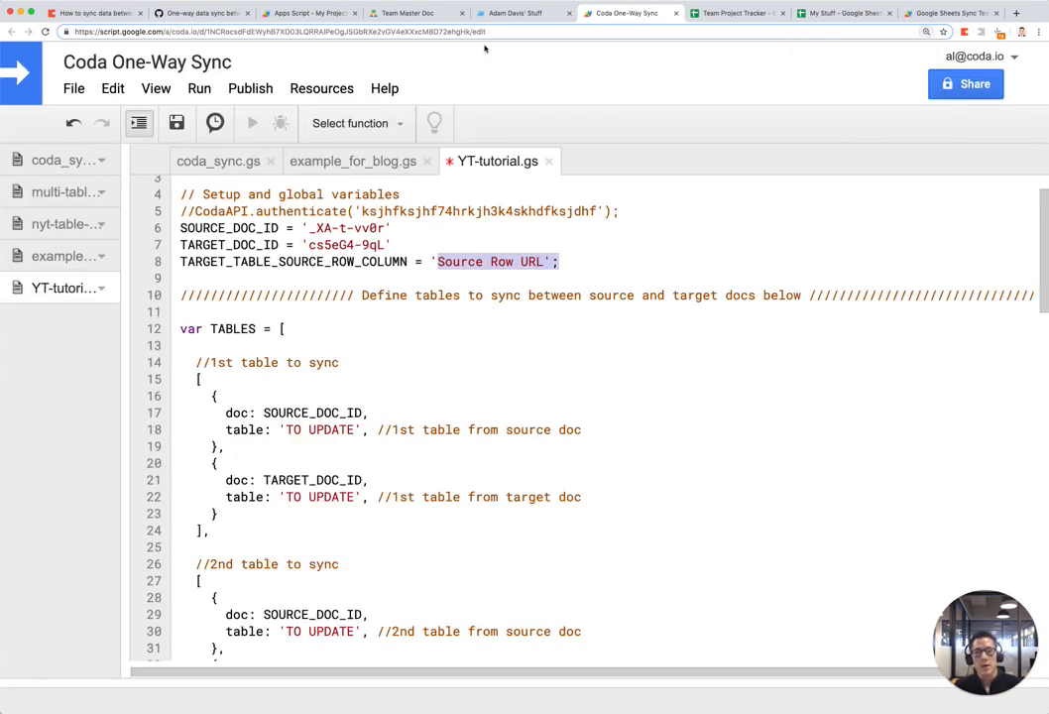
Step: Collapse the target doc's page list and confirm its tasks table also has Source Row URL
click(510, 14)
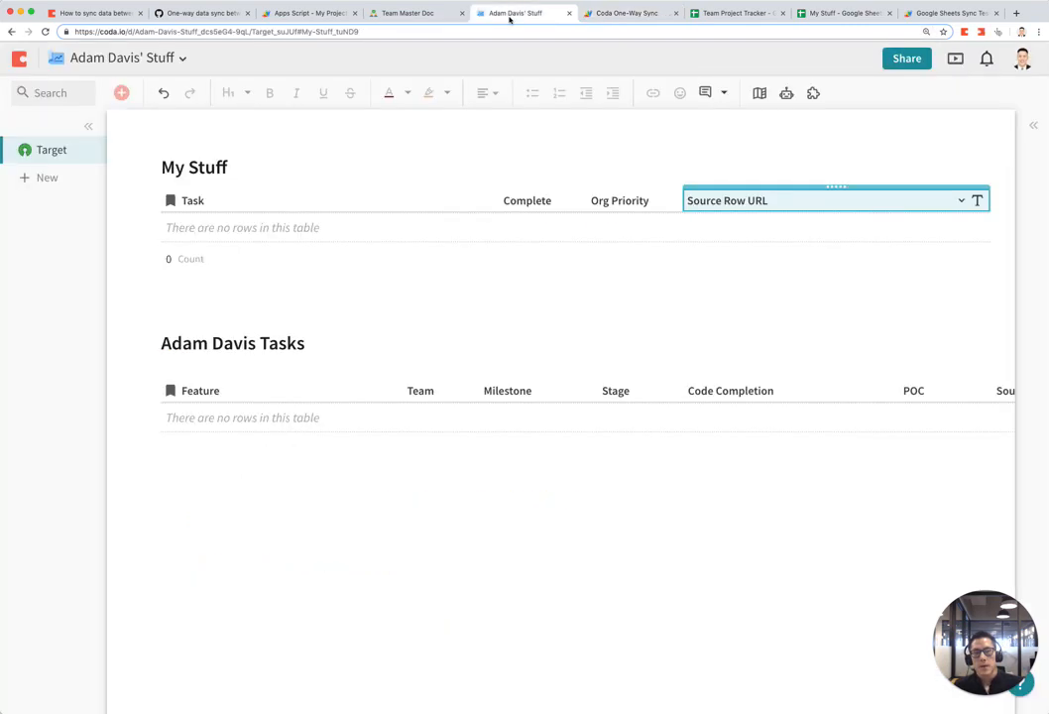
click(89, 126)
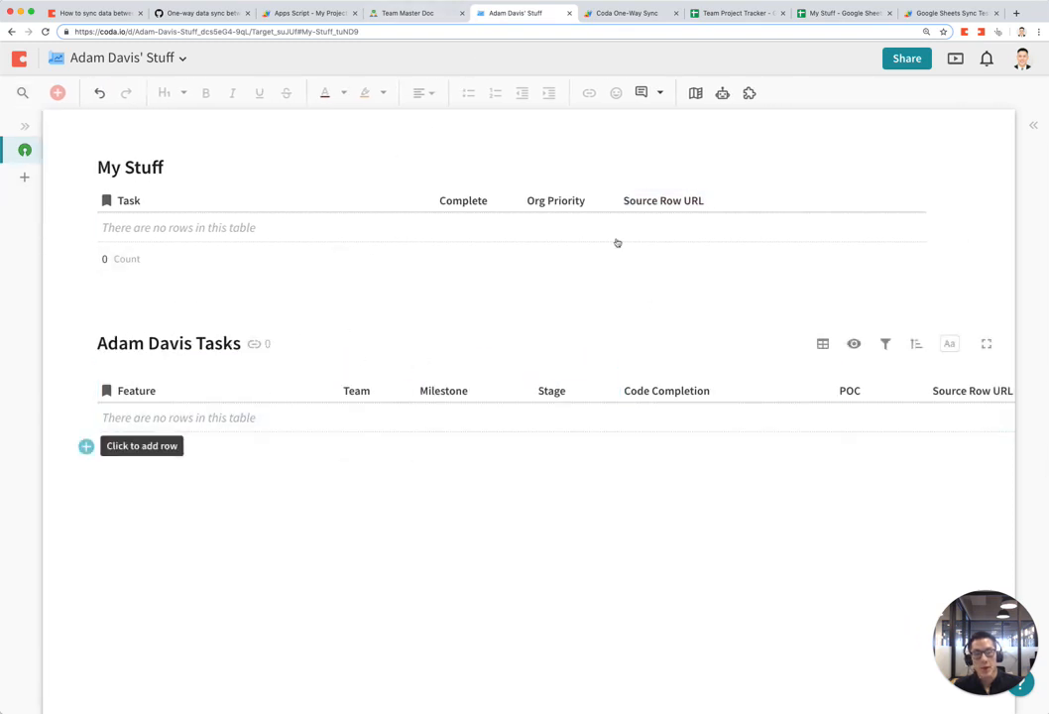
click(419, 16)
scroll(218, 562, down, 3)
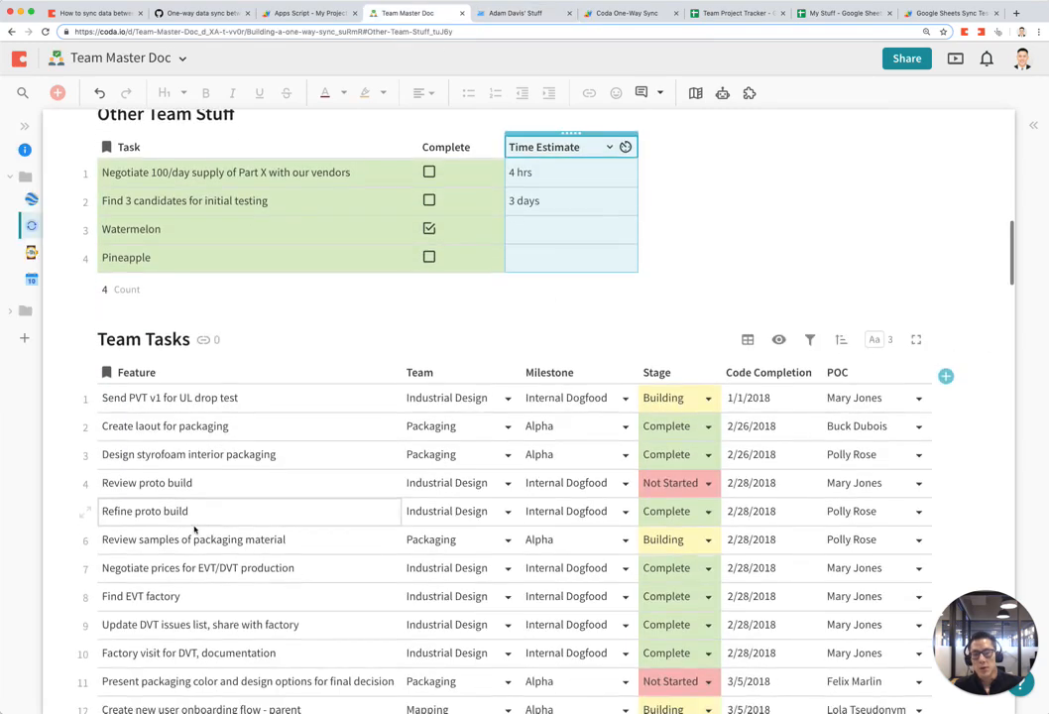
click(265, 322)
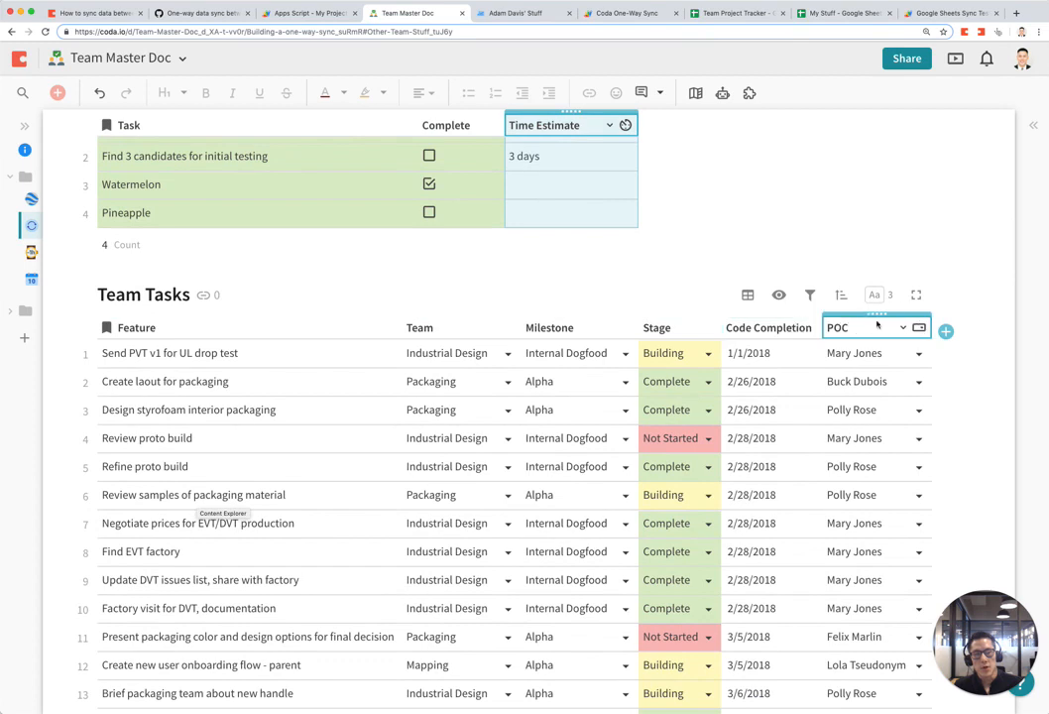
click(496, 14)
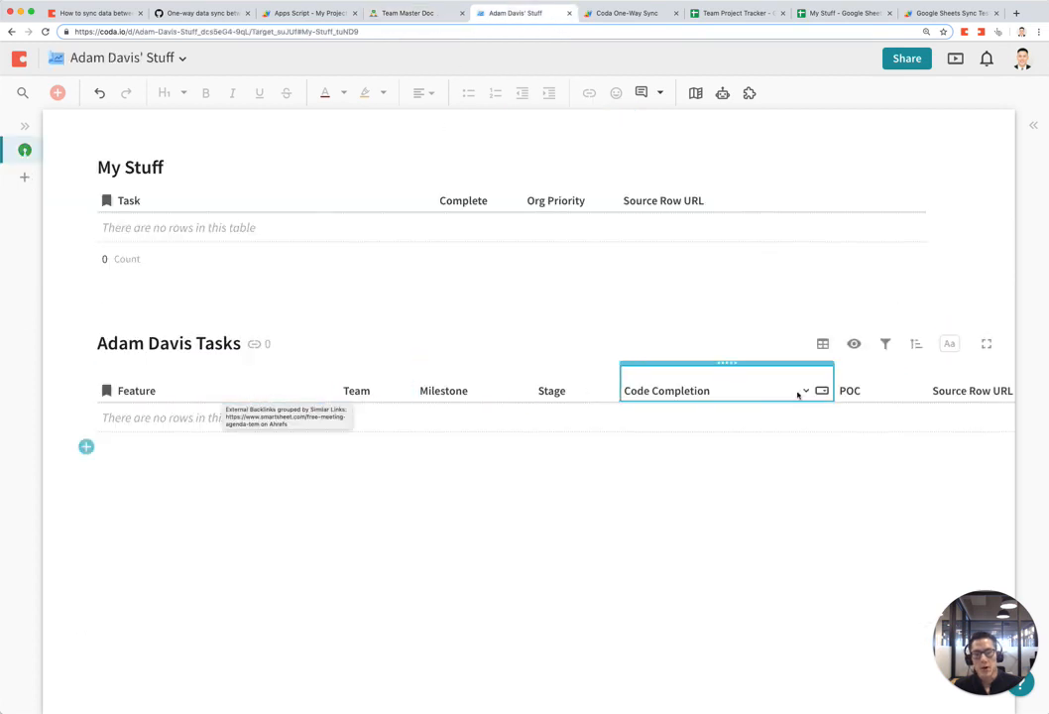
scroll(849, 394, right, 5)
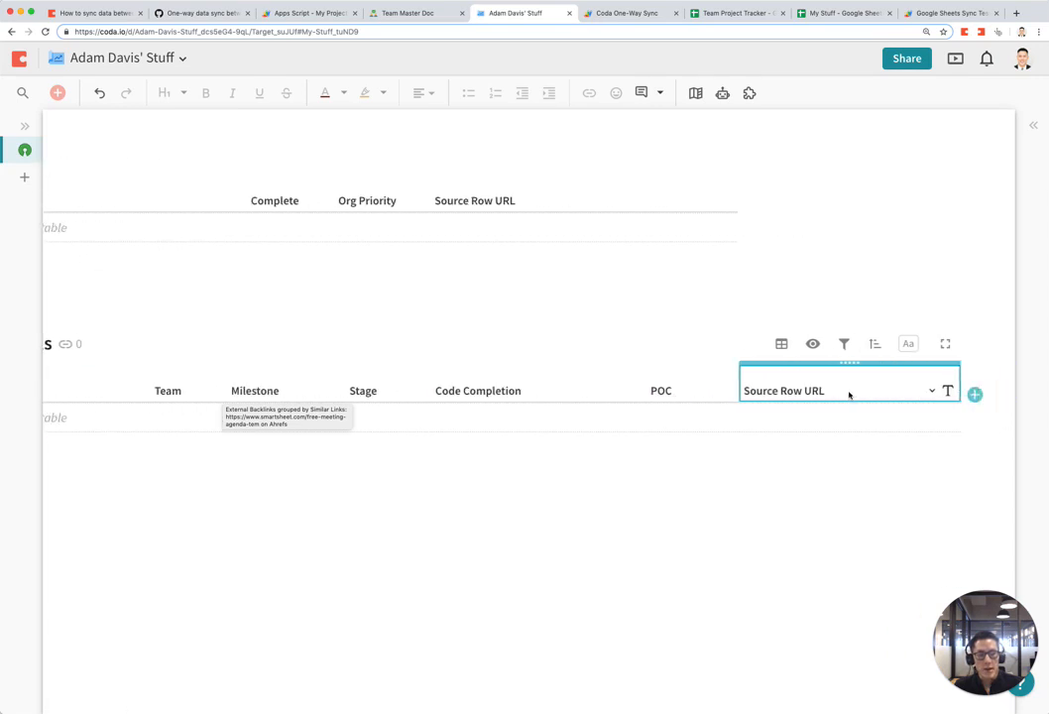
click(827, 416)
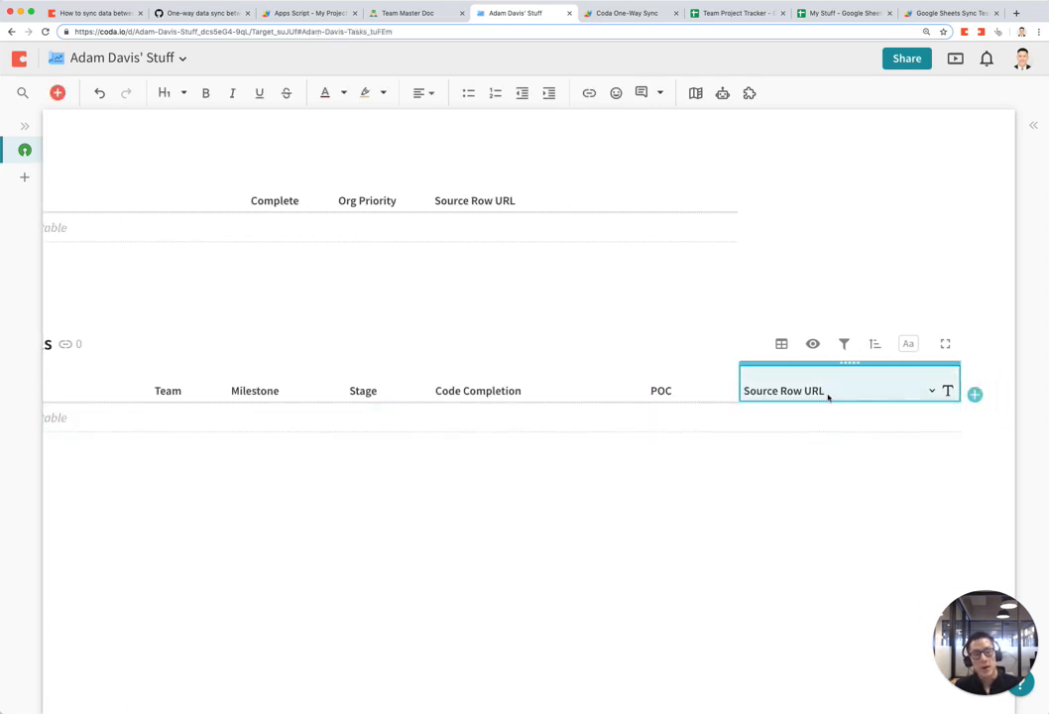
scroll(847, 401, left, 5)
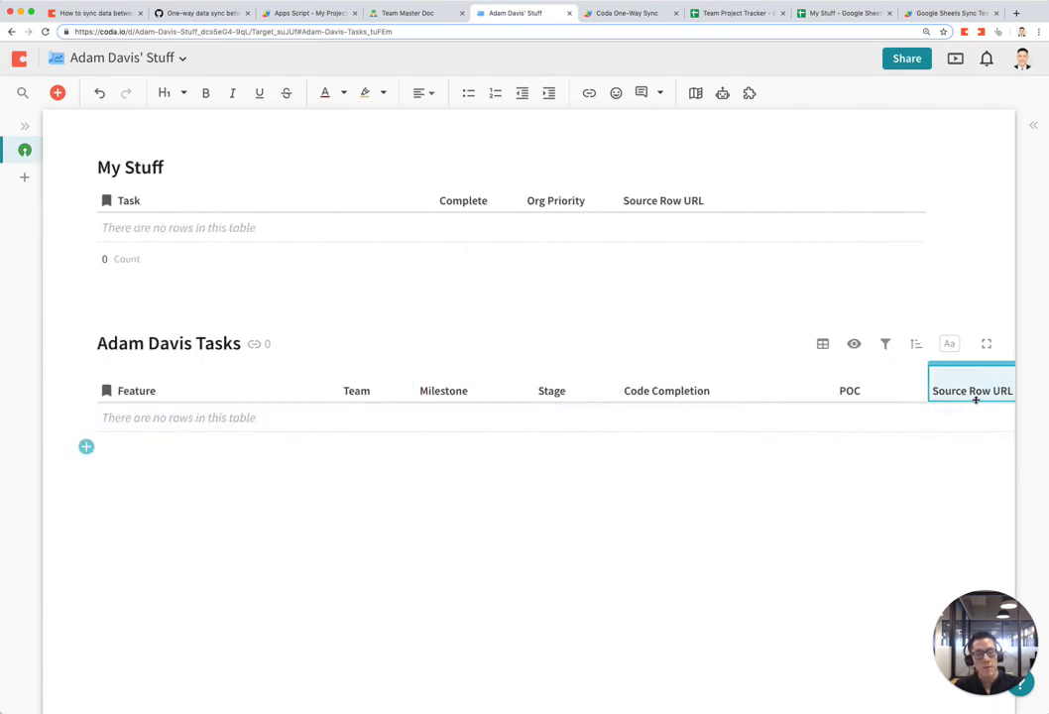
key(ctrl+Tab)
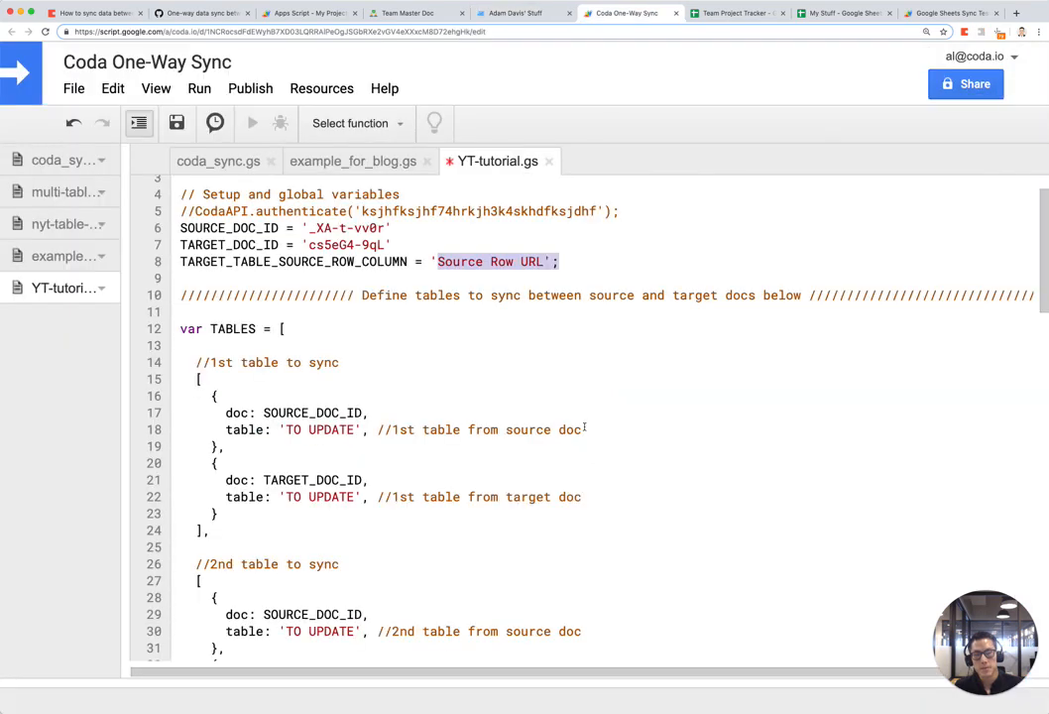
click(180, 279)
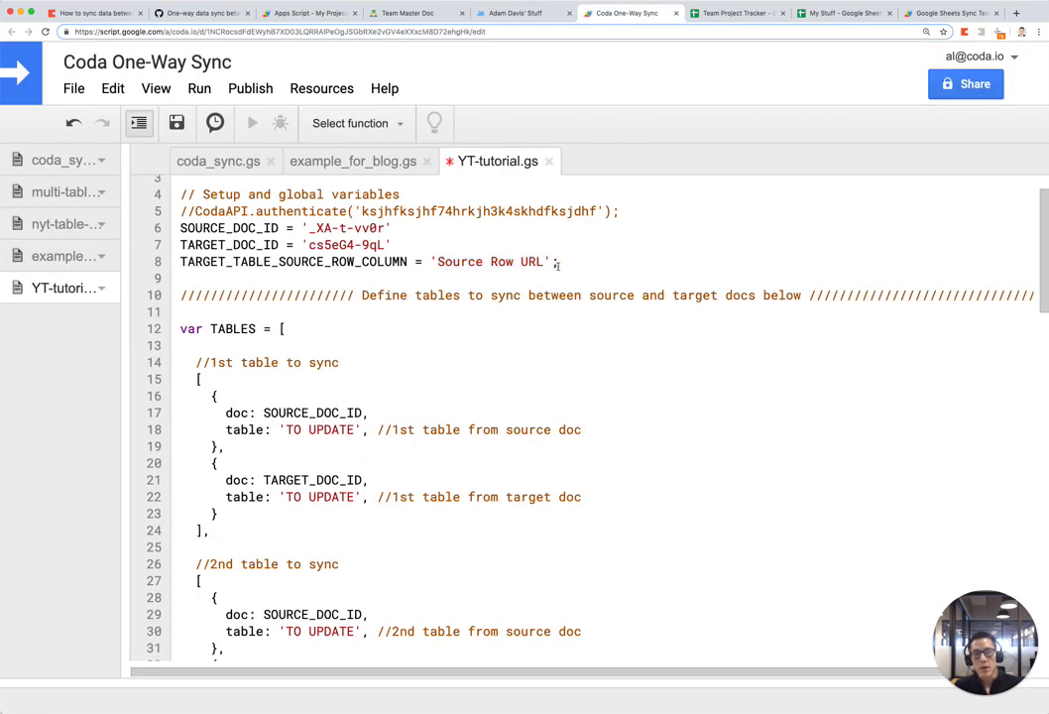
drag(181, 279, 171, 246)
click(461, 398)
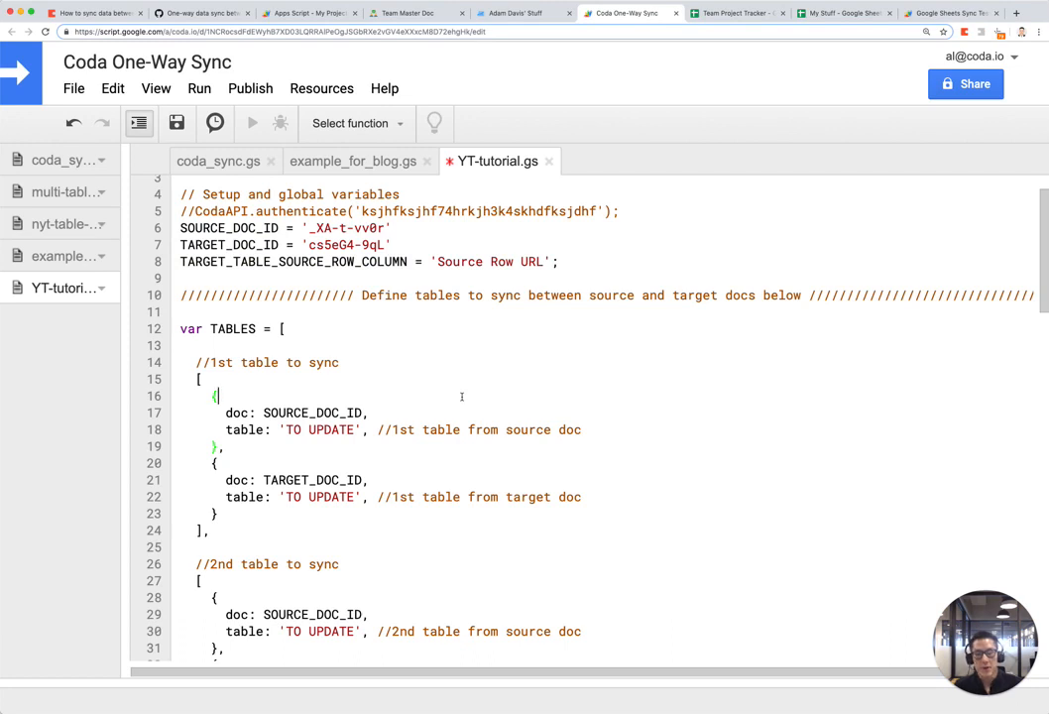
scroll(461, 396, down, 5)
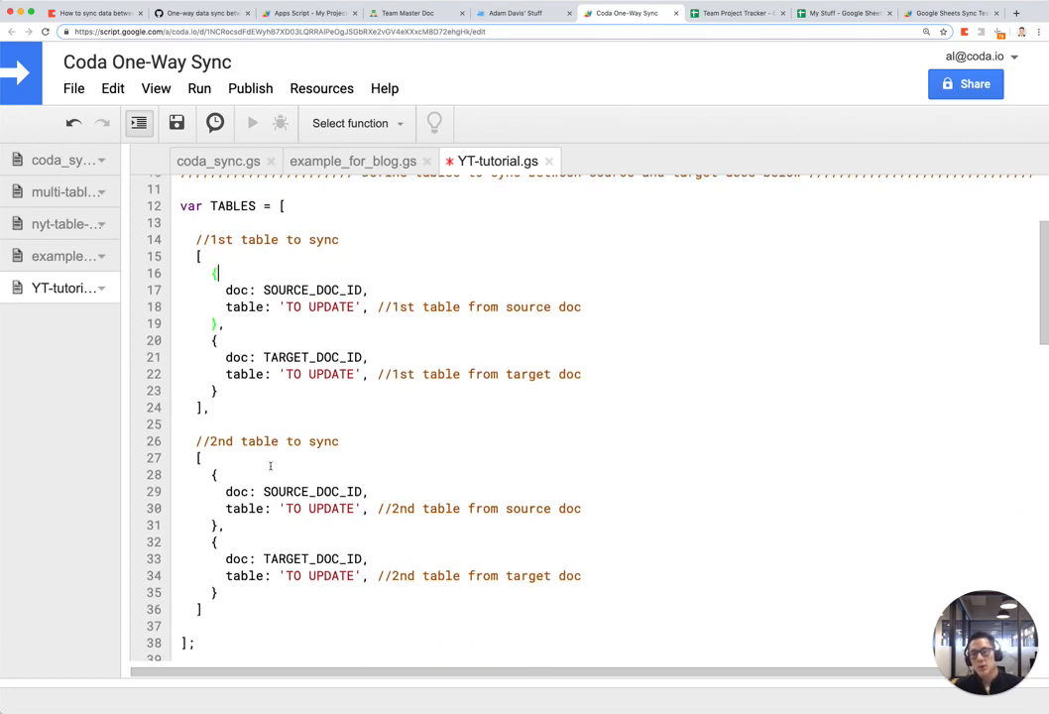
drag(210, 407, 177, 244)
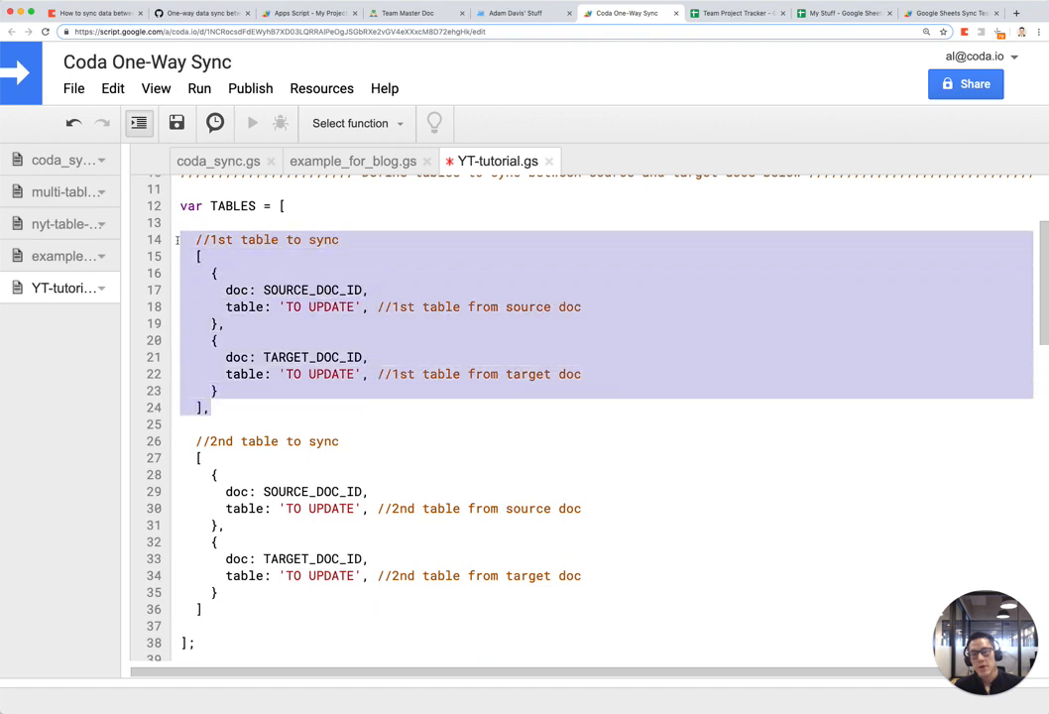
click(277, 357)
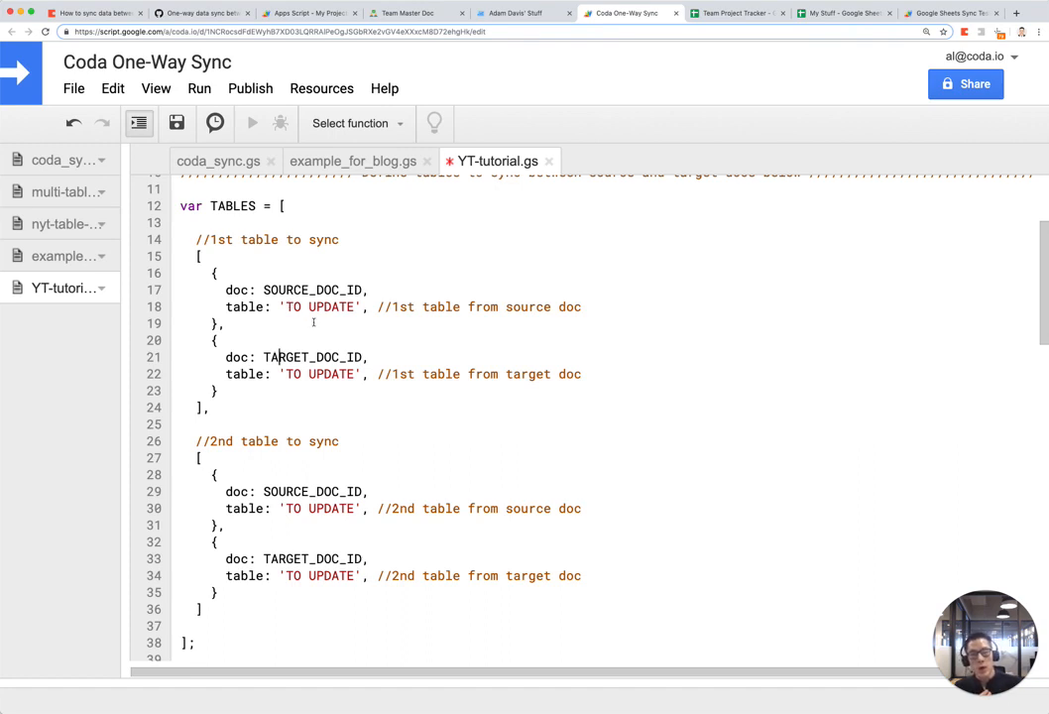
drag(248, 424, 184, 237)
click(313, 306)
drag(393, 306, 586, 306)
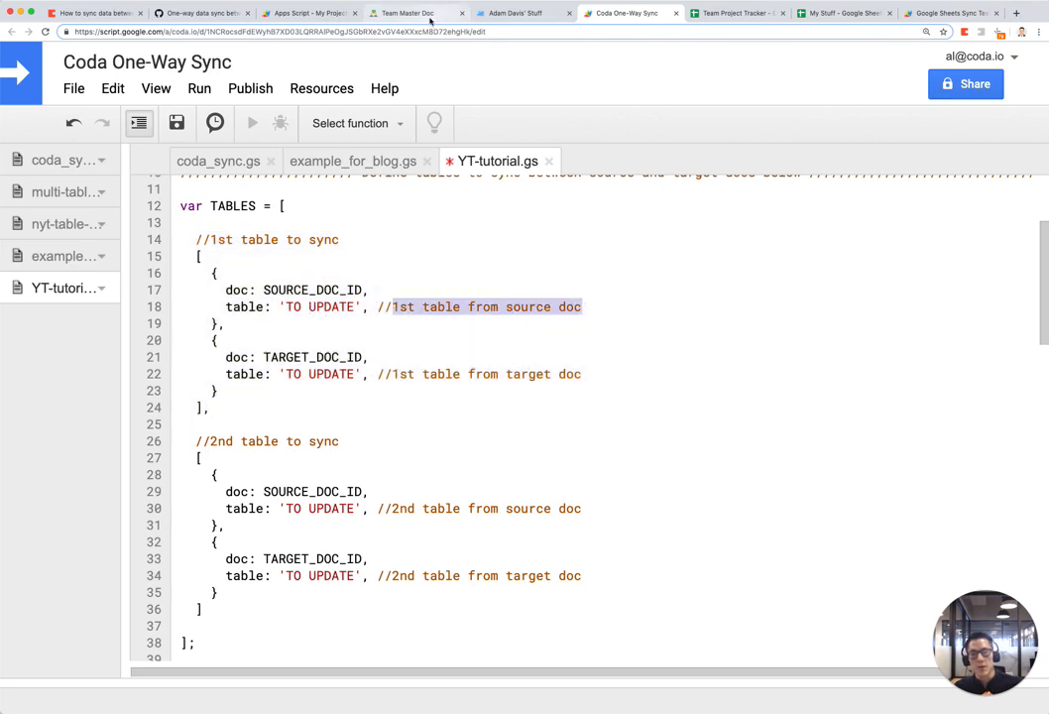
click(426, 13)
scroll(281, 231, up, 1)
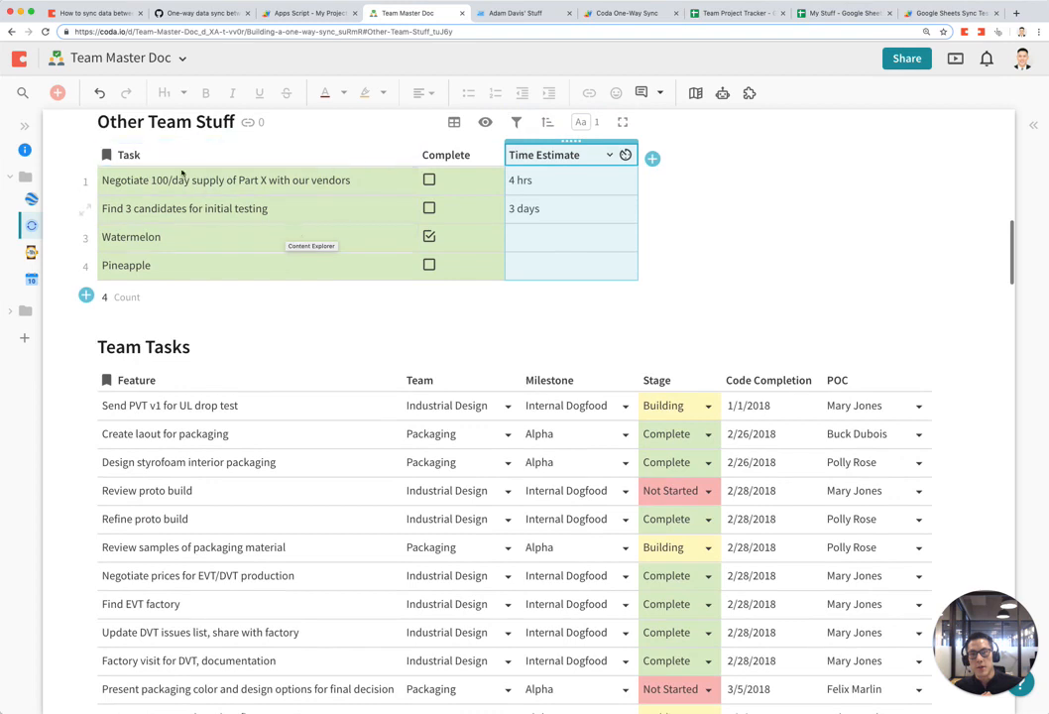
click(524, 13)
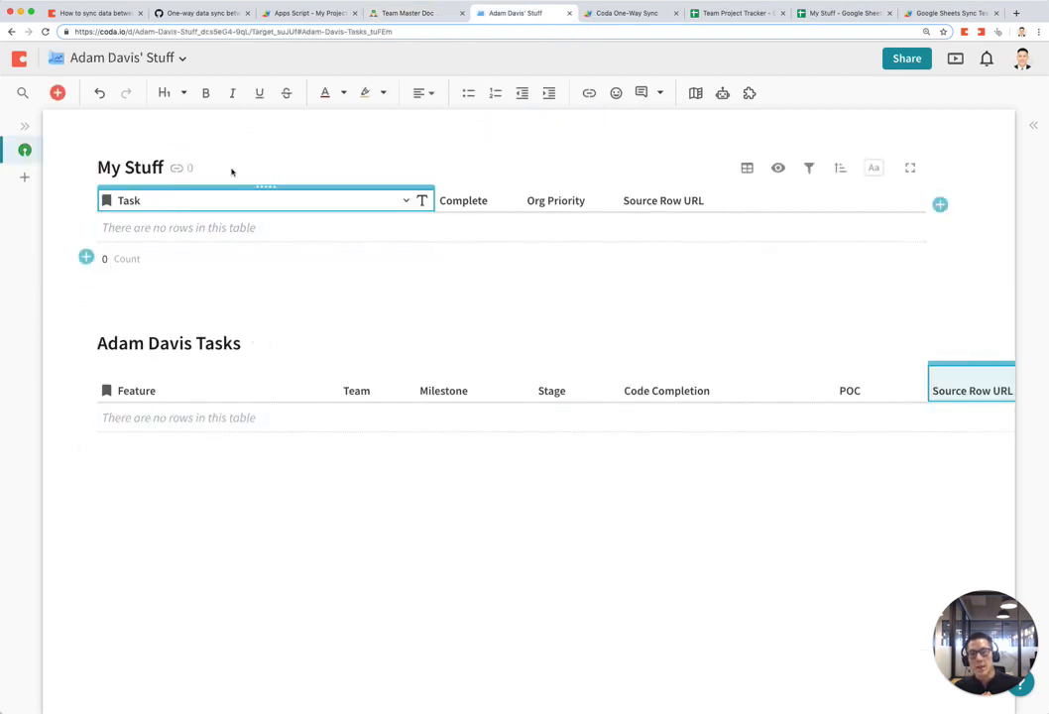
click(617, 12)
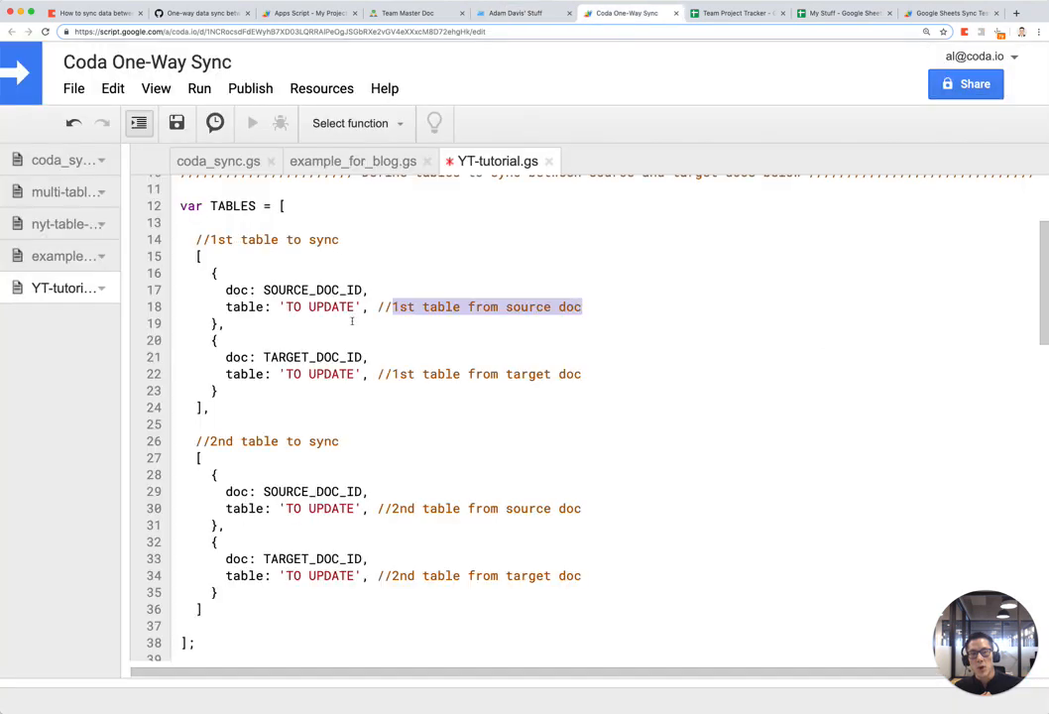
click(271, 306)
drag(285, 306, 363, 307)
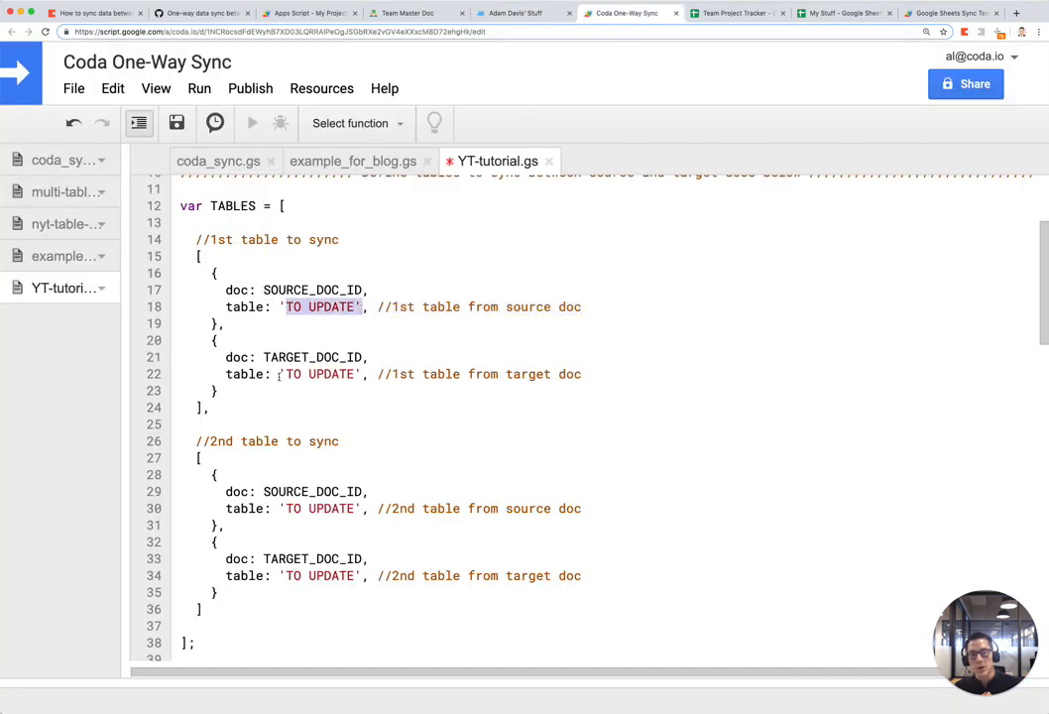
drag(286, 374, 358, 374)
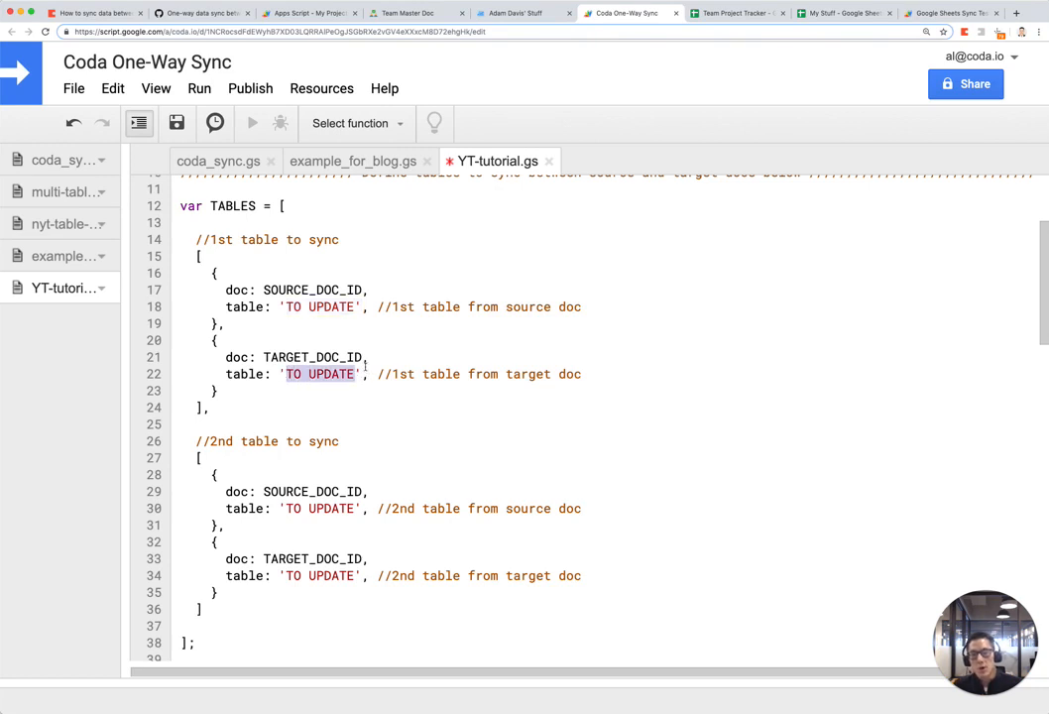
scroll(369, 366, down, 2)
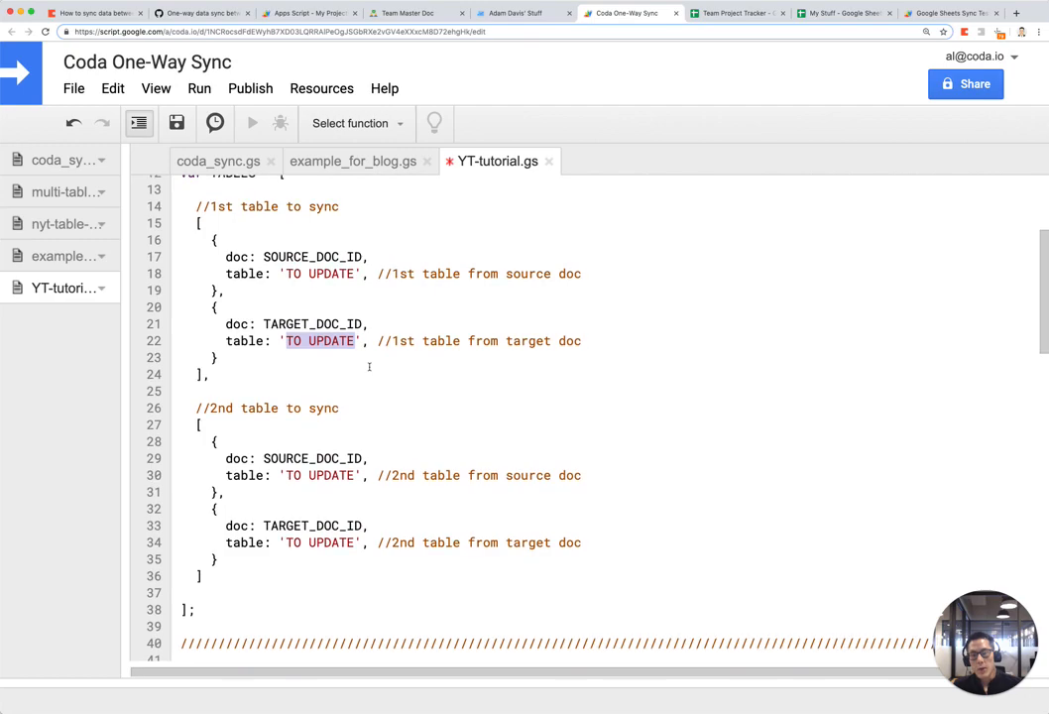
scroll(369, 367, up, 1)
scroll(750, 314, down, 20)
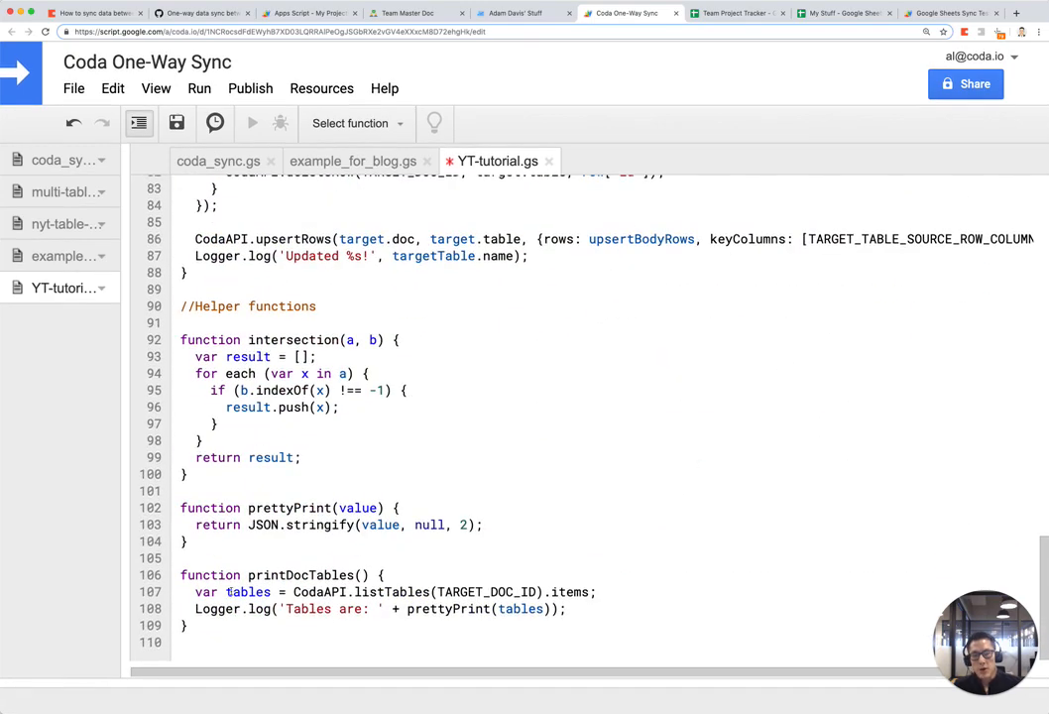
drag(238, 575, 377, 585)
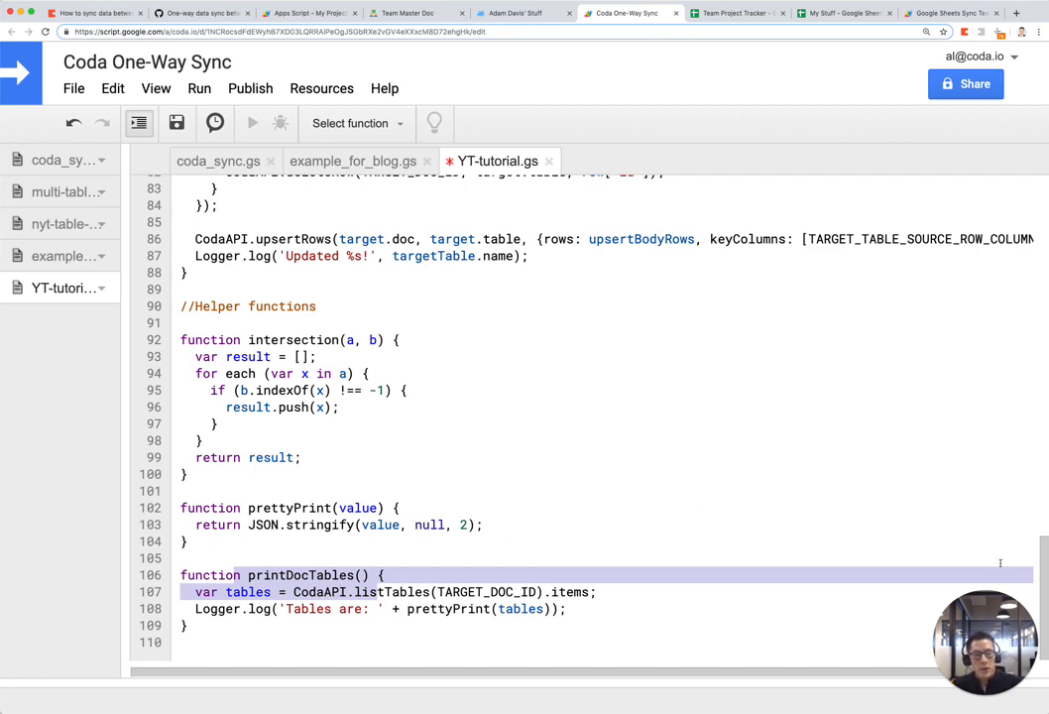
scroll(1040, 344, up, 10)
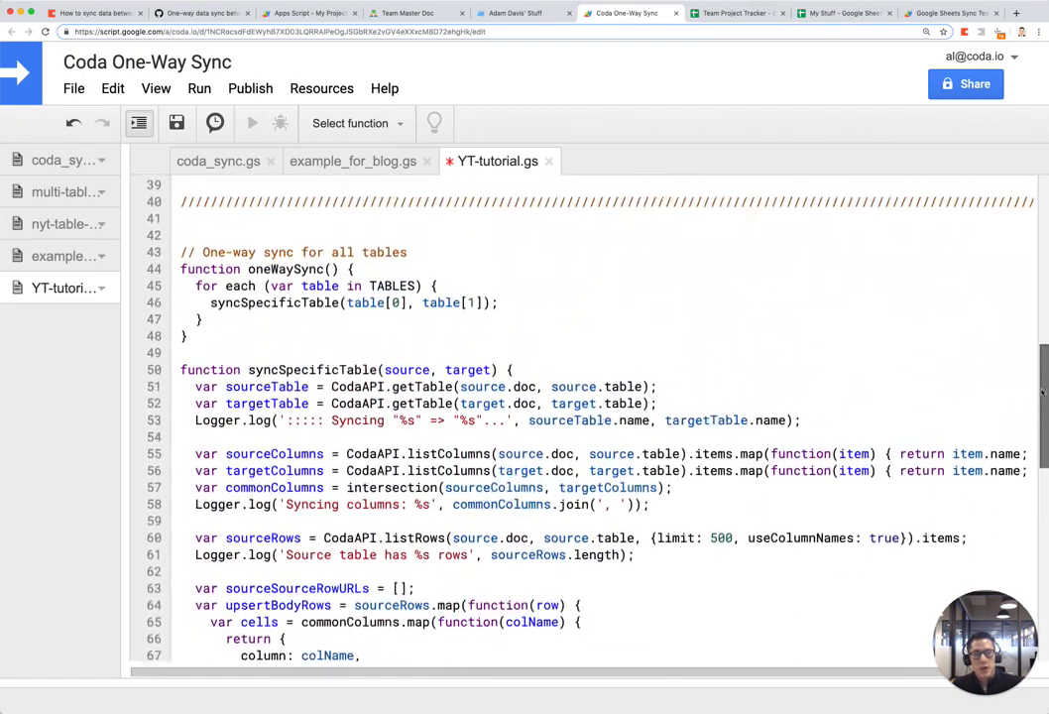
scroll(1040, 344, up, 8)
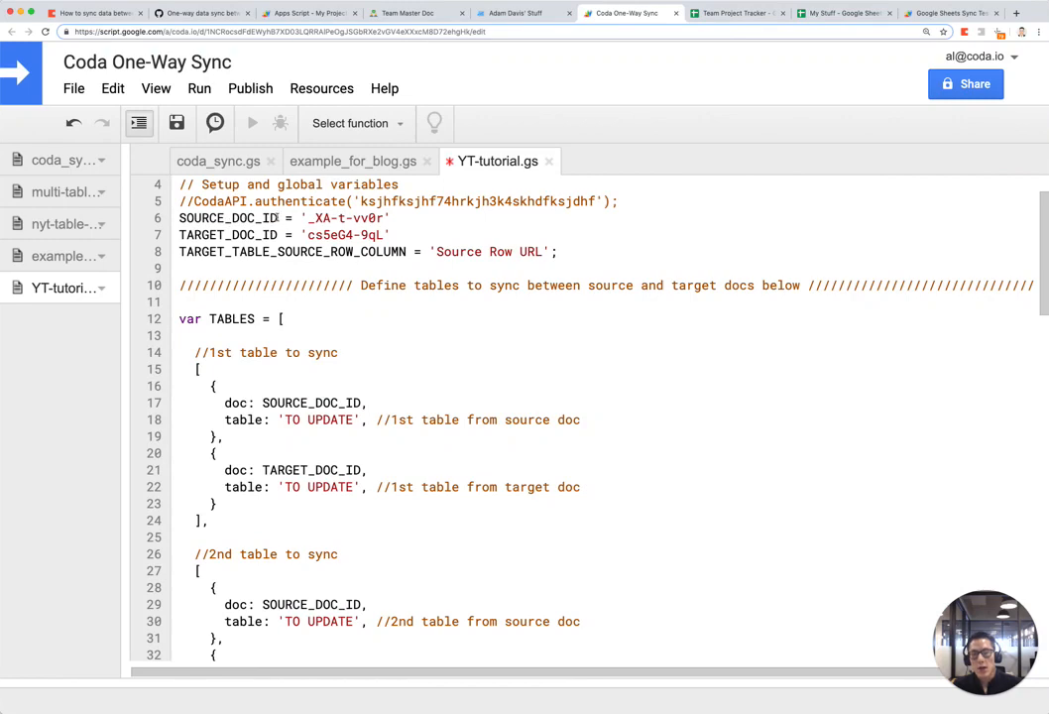
drag(277, 217, 188, 235)
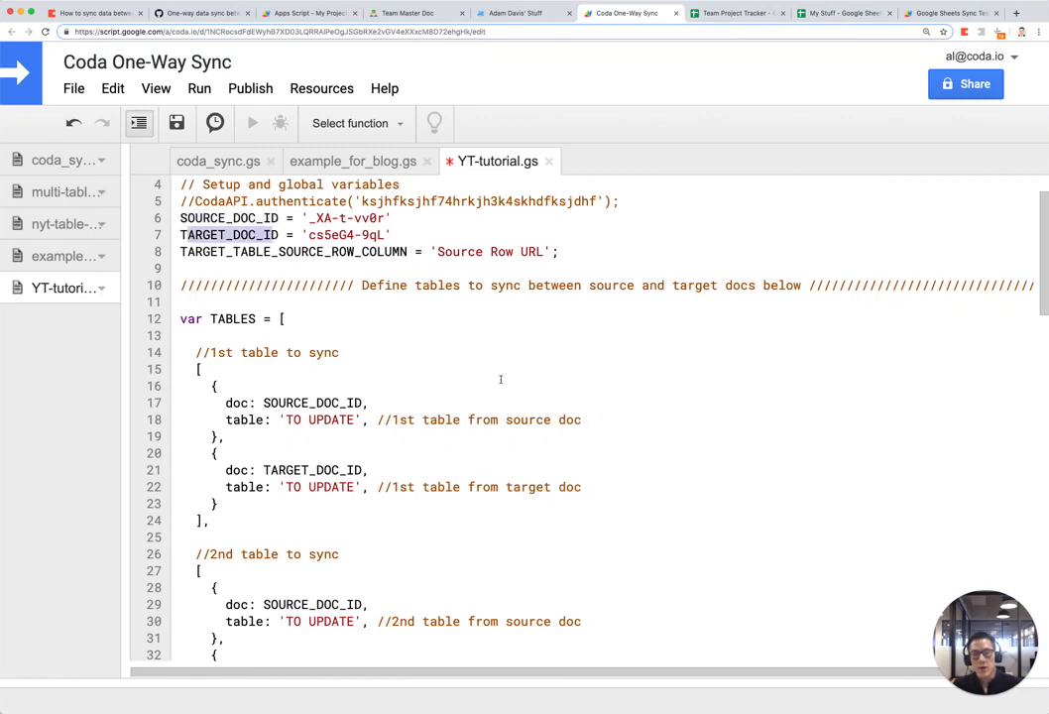
scroll(502, 382, down, 20)
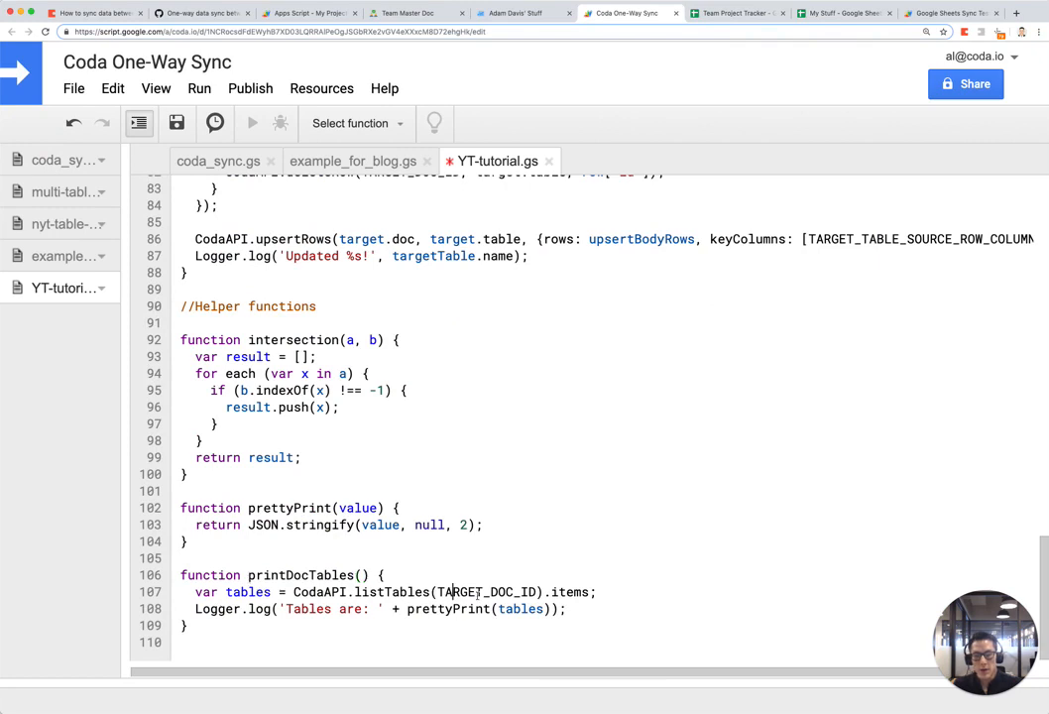
Step: Change the listTables argument in printDocTables from TARGET to SOURCE
drag(437, 591, 483, 591)
text(SOURCE)
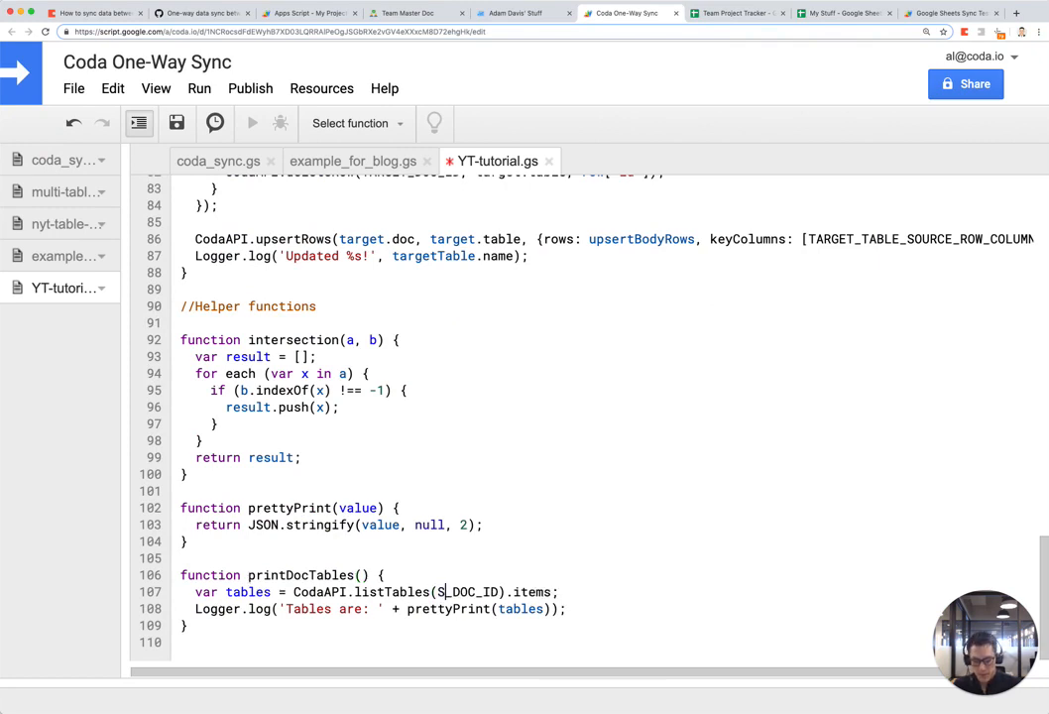
scroll(443, 496, up, 1)
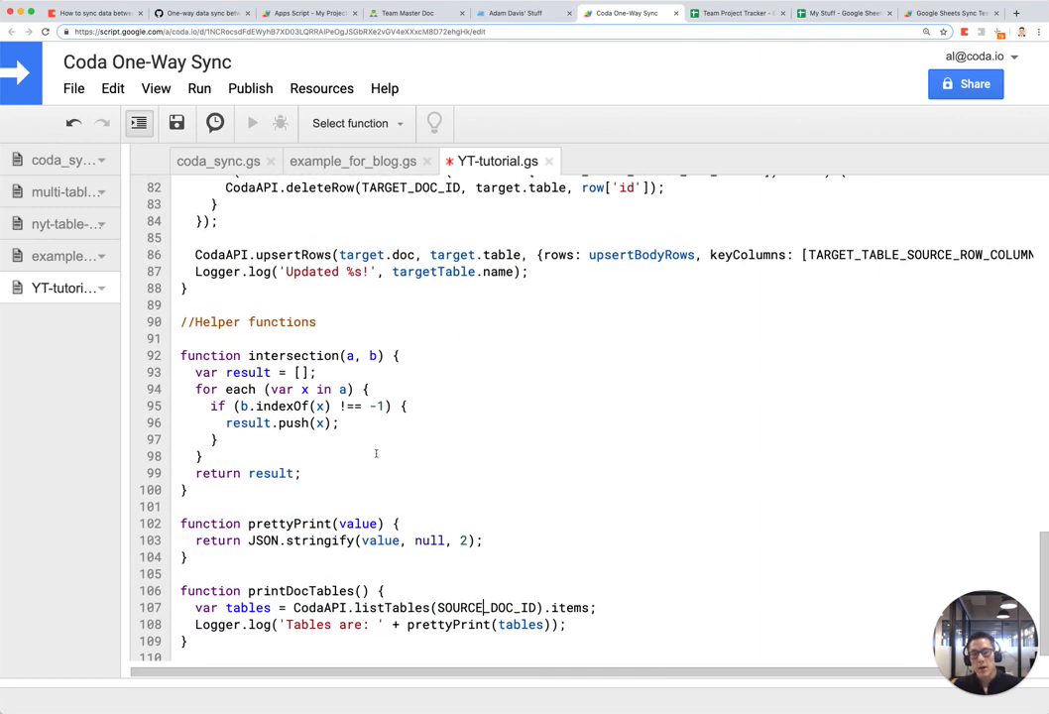
scroll(443, 496, down, 1)
Step: Run printDocTables on the source doc and glance at the Team Master Doc
click(402, 124)
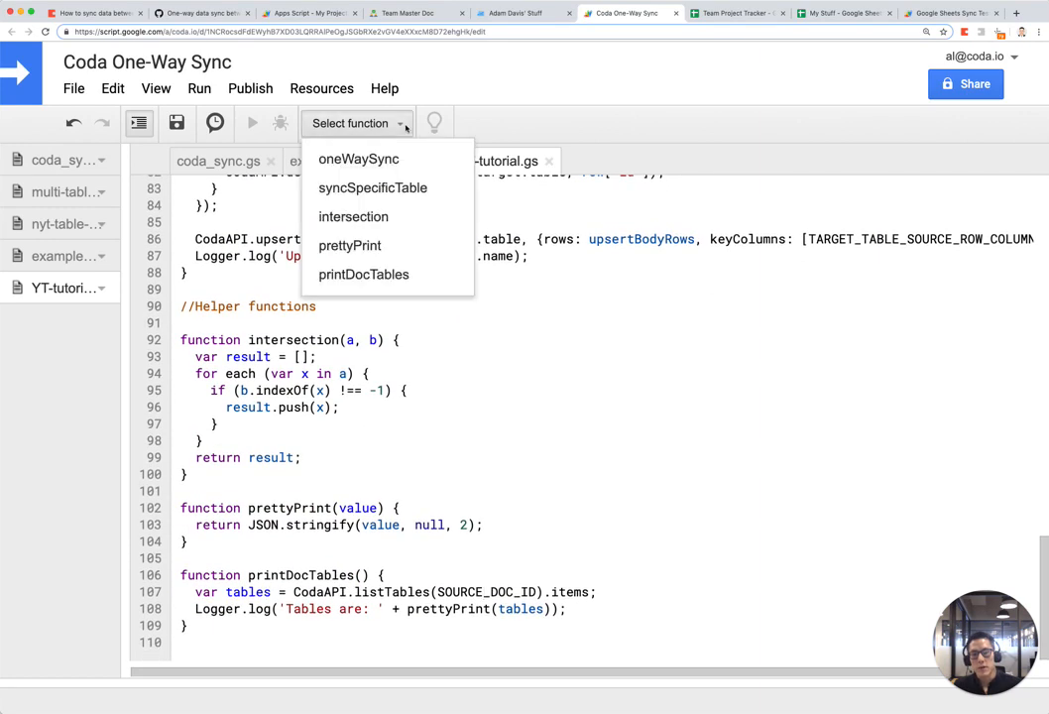
click(385, 277)
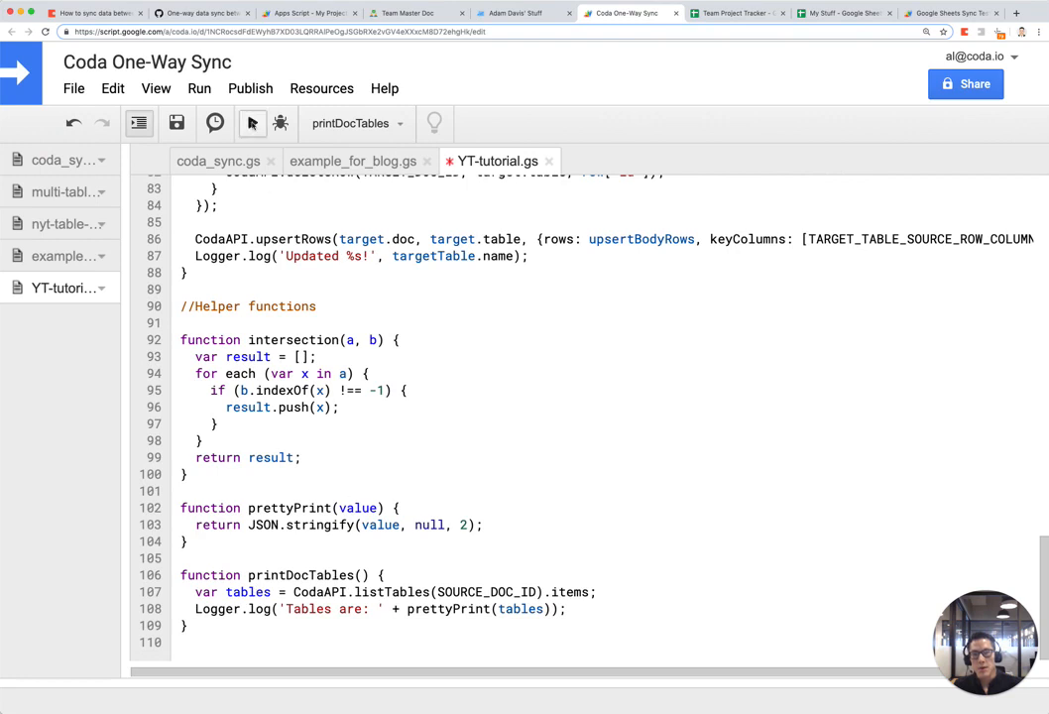
click(251, 123)
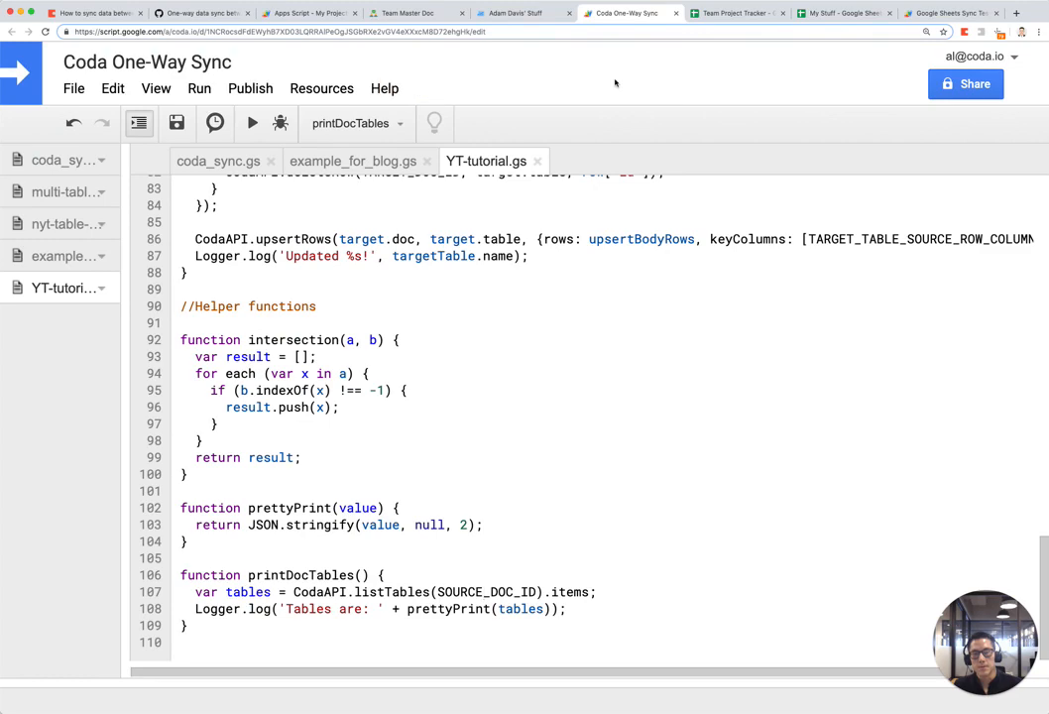
click(402, 13)
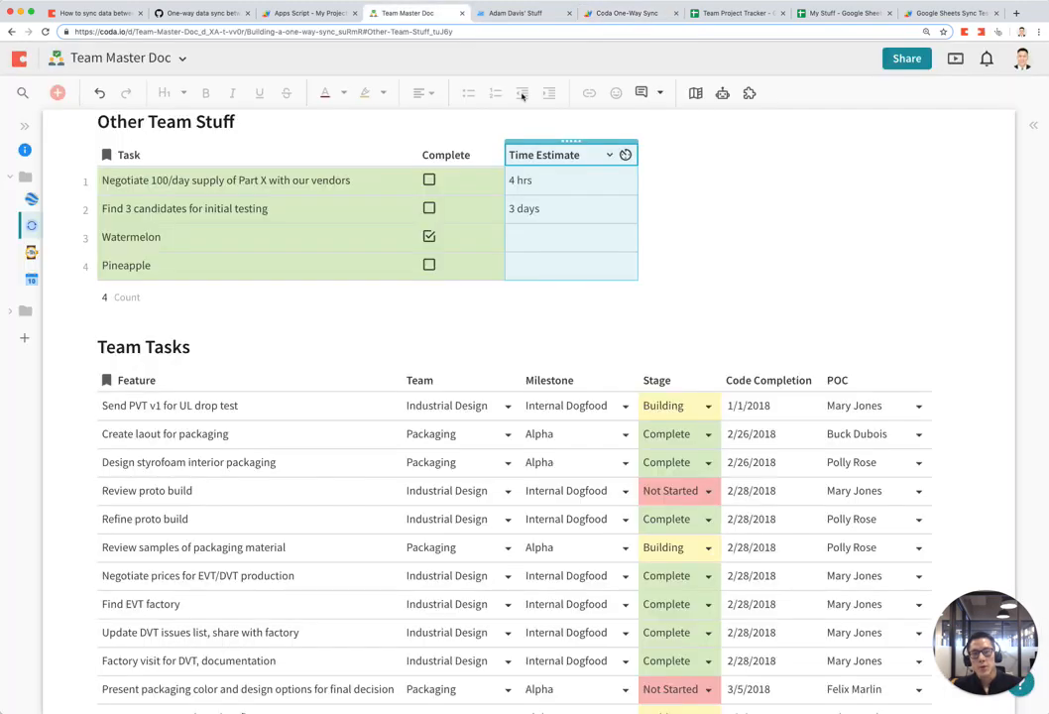
scroll(447, 295, up, 1)
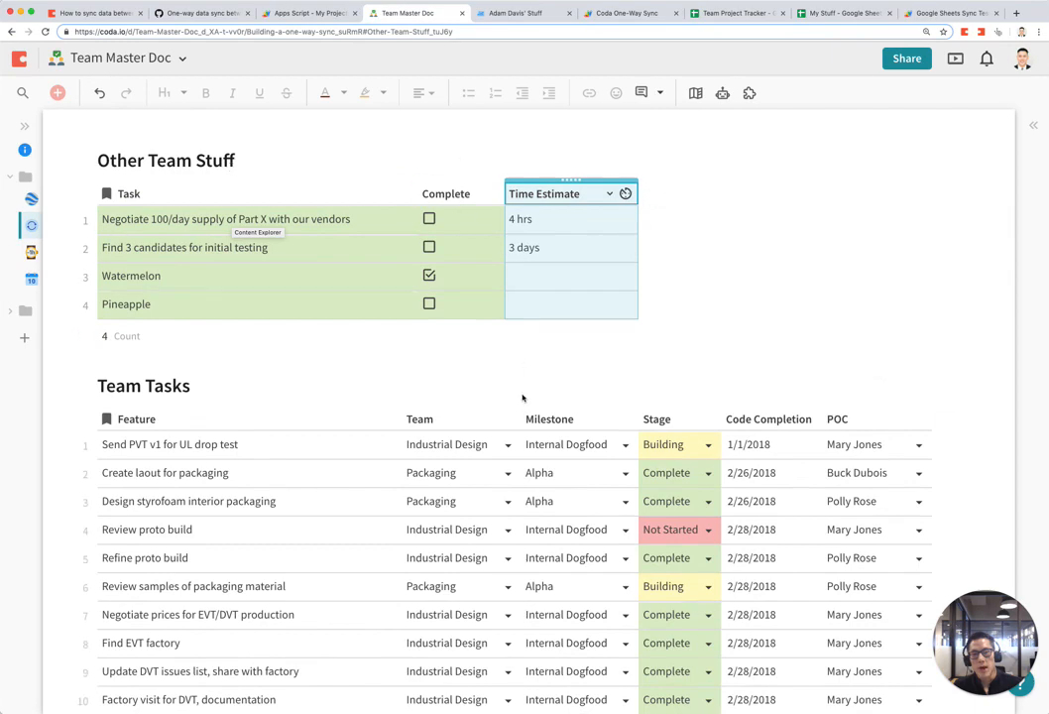
click(626, 14)
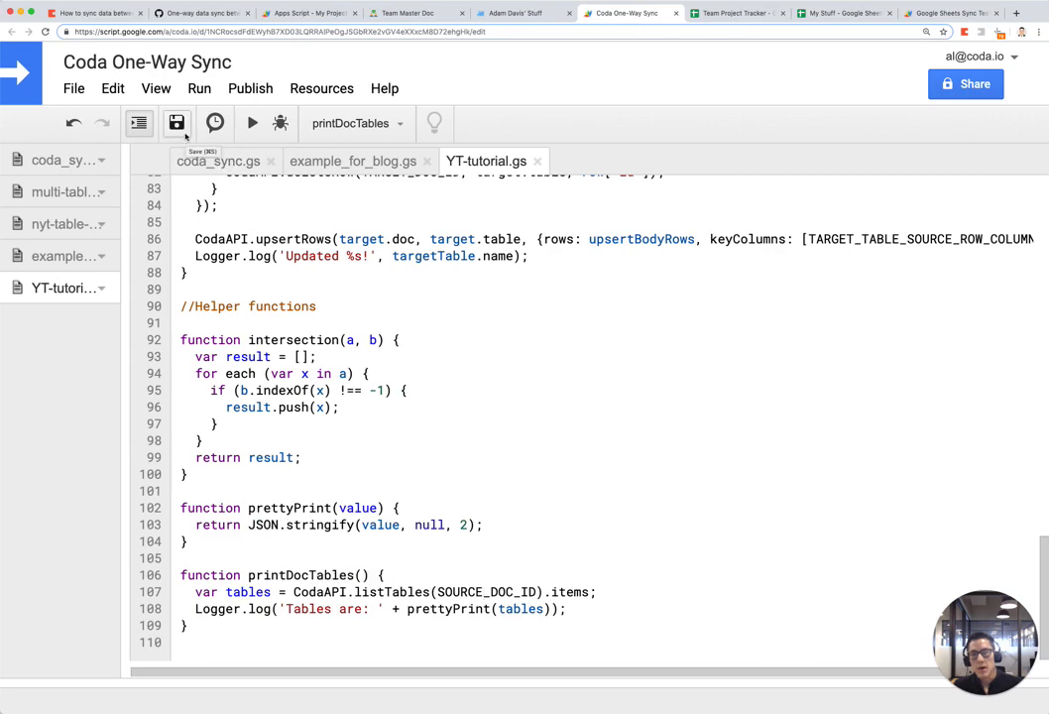
Step: Show the logs listing the source doc's tables and scroll to Other Team Stuff
click(153, 88)
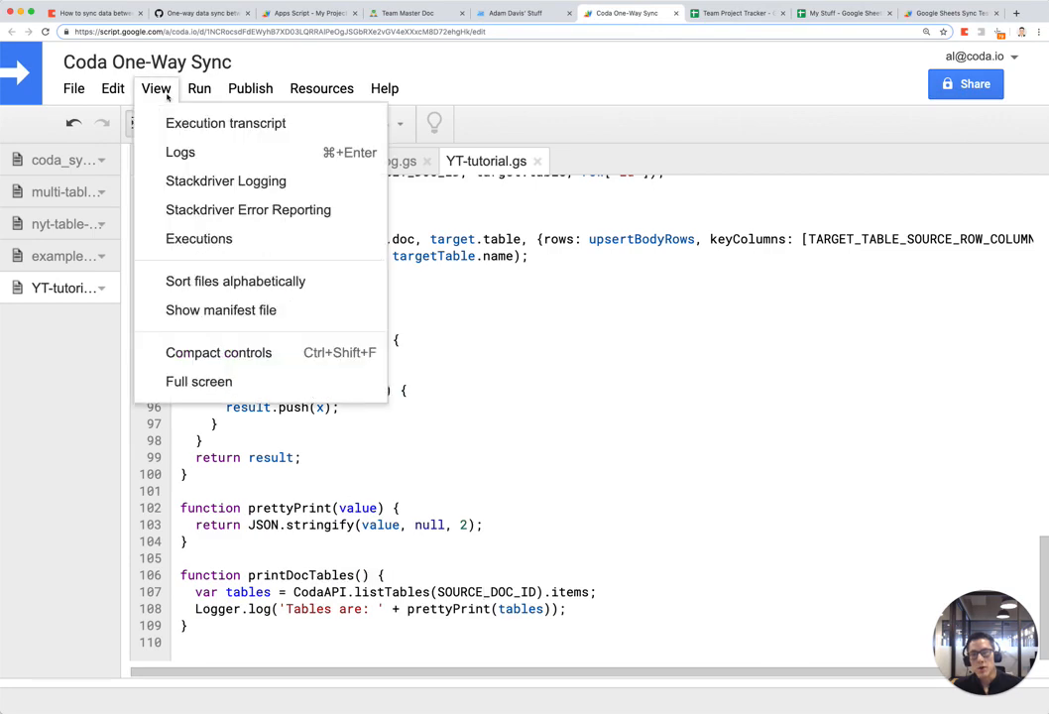
click(211, 162)
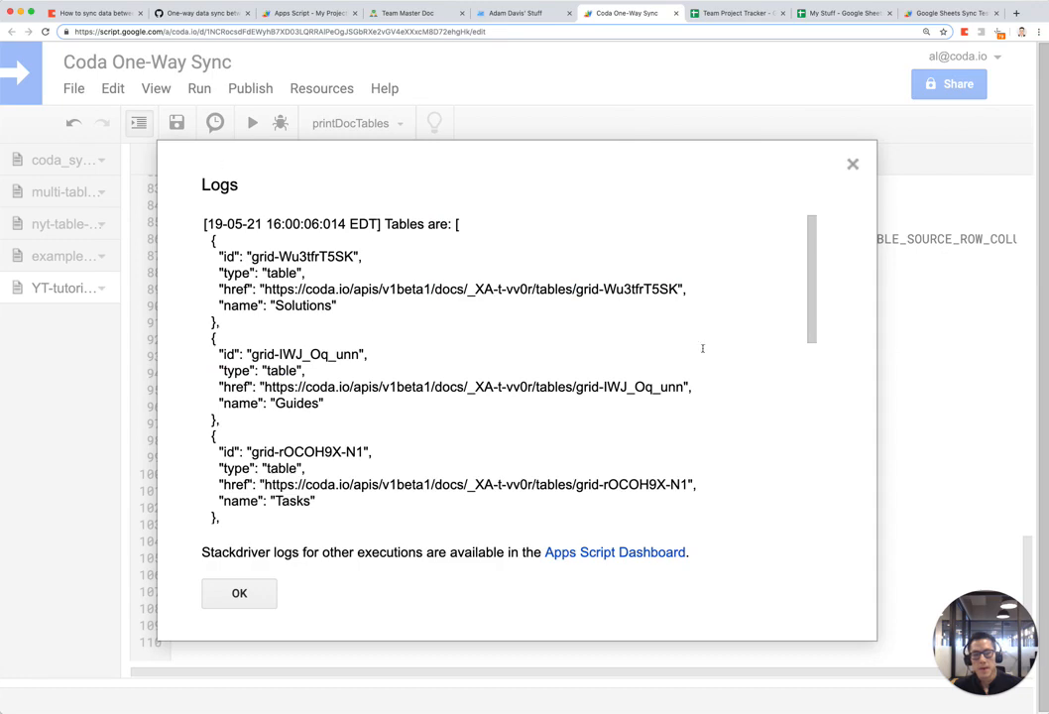
scroll(421, 340, down, 10)
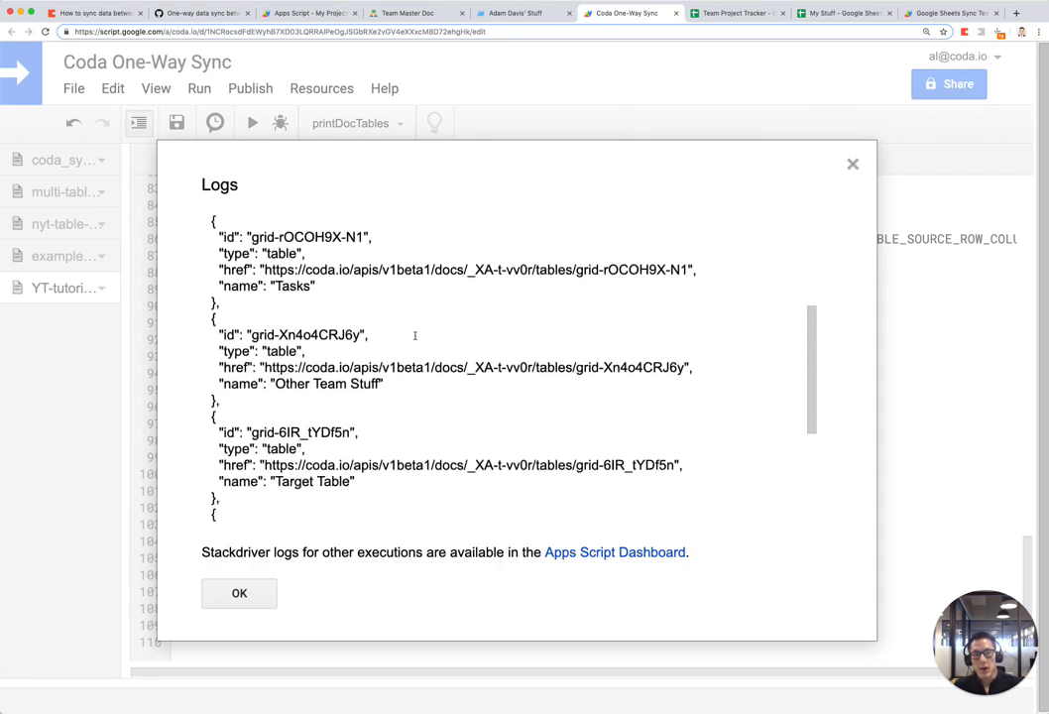
scroll(414, 335, up, 8)
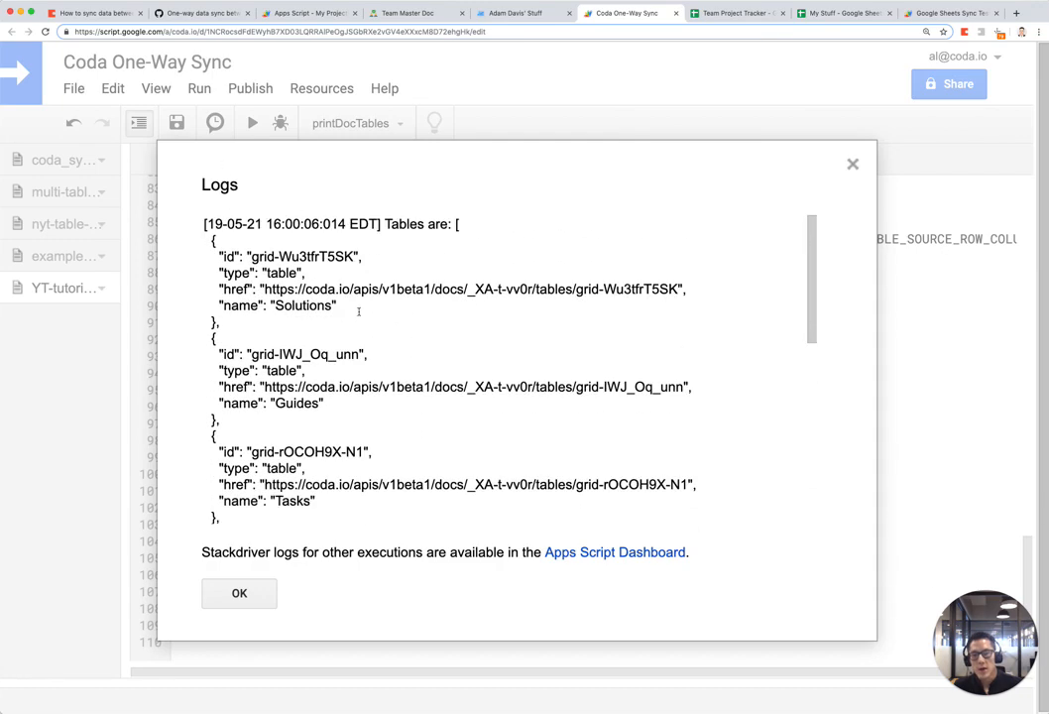
scroll(352, 312, down, 5)
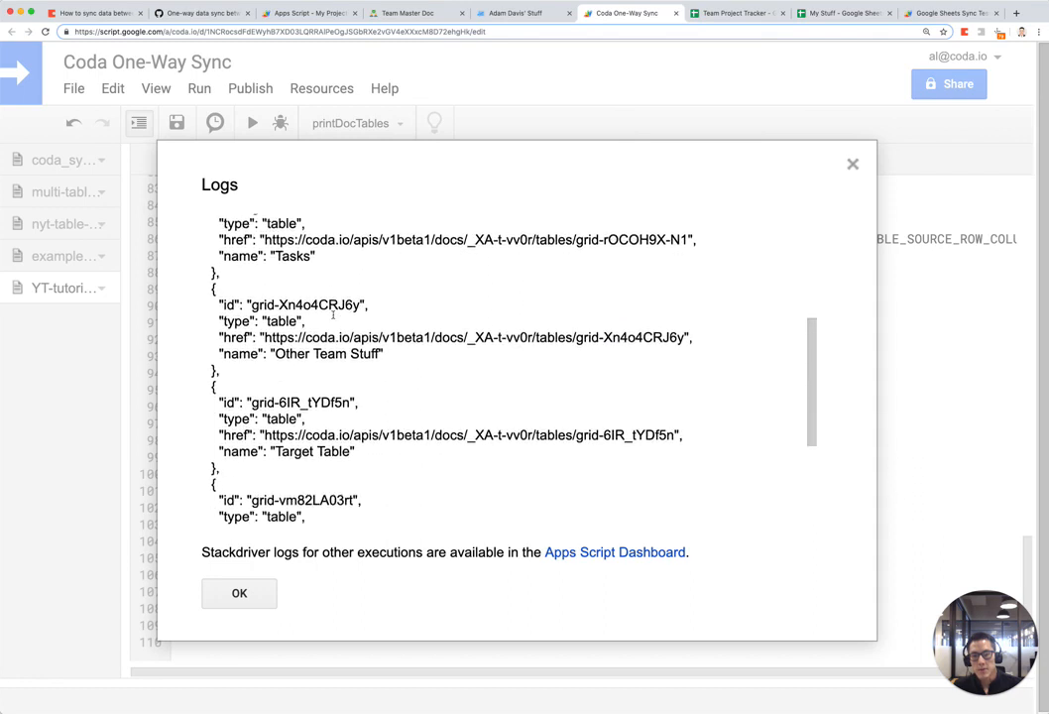
scroll(333, 315, down, 1)
Step: Copy the Other Team Stuff id grid-Xn4o4CRJ6y and close the logs
double_click(365, 314)
drag(209, 234, 213, 264)
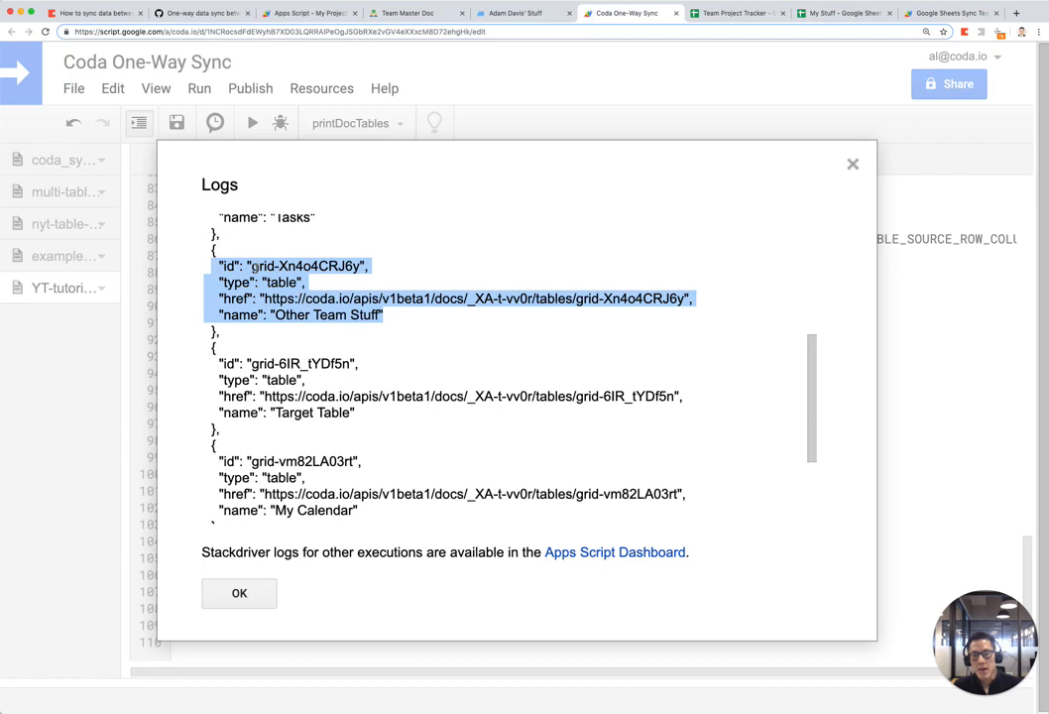
drag(251, 269, 361, 262)
key(super+c)
click(263, 274)
scroll(252, 260, up, 1)
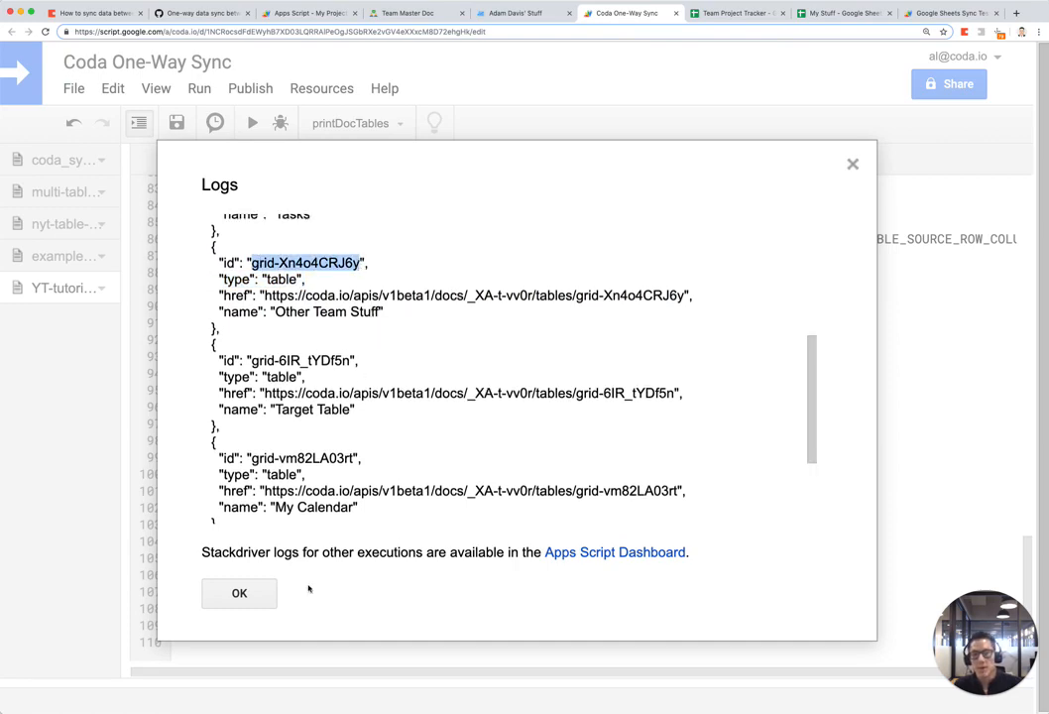
click(239, 593)
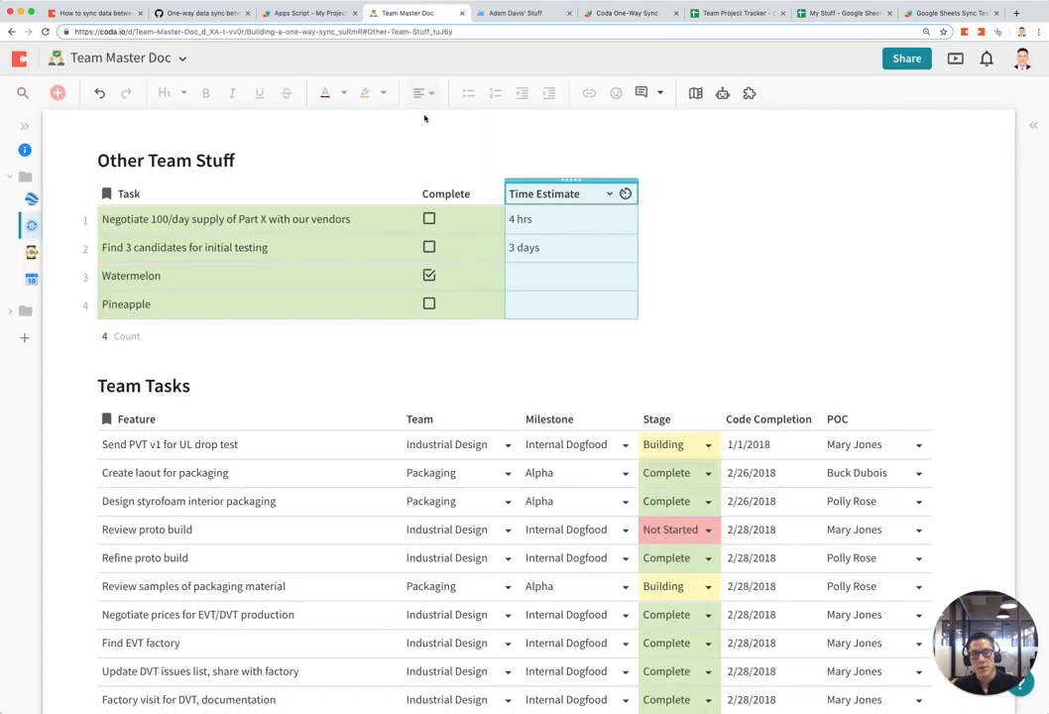
click(401, 13)
Step: Replace the first source table's TO UPDATE placeholder with grid-Xn4o4CRJ6y
click(618, 16)
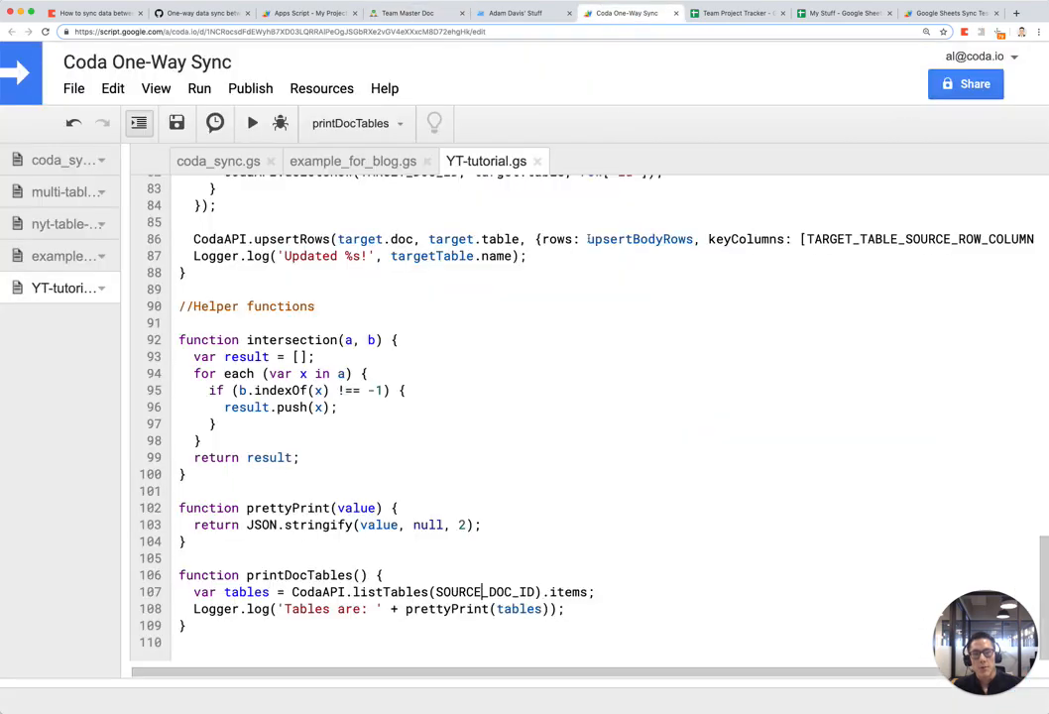
scroll(568, 276, up, 2)
scroll(566, 274, up, 10)
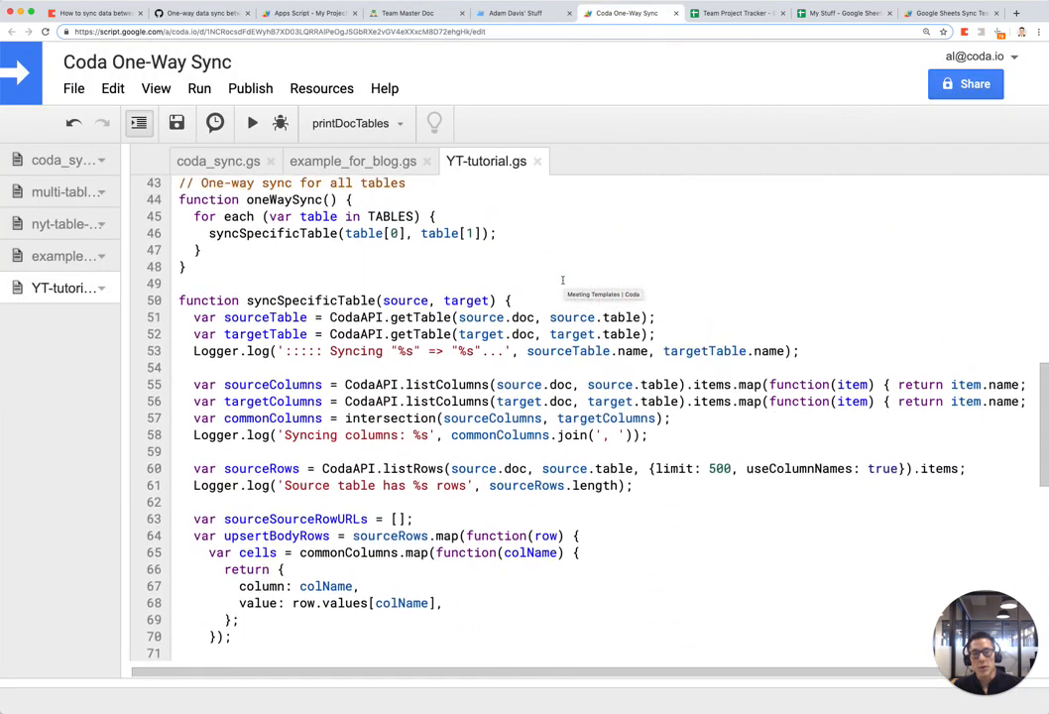
scroll(562, 279, up, 6)
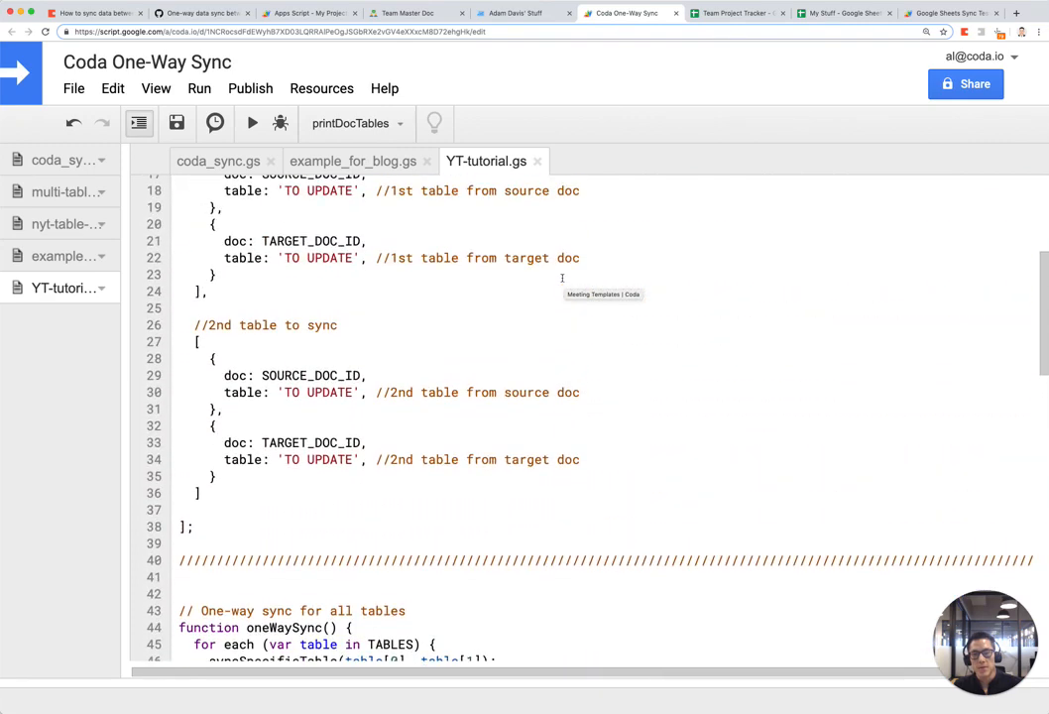
drag(284, 249, 354, 249)
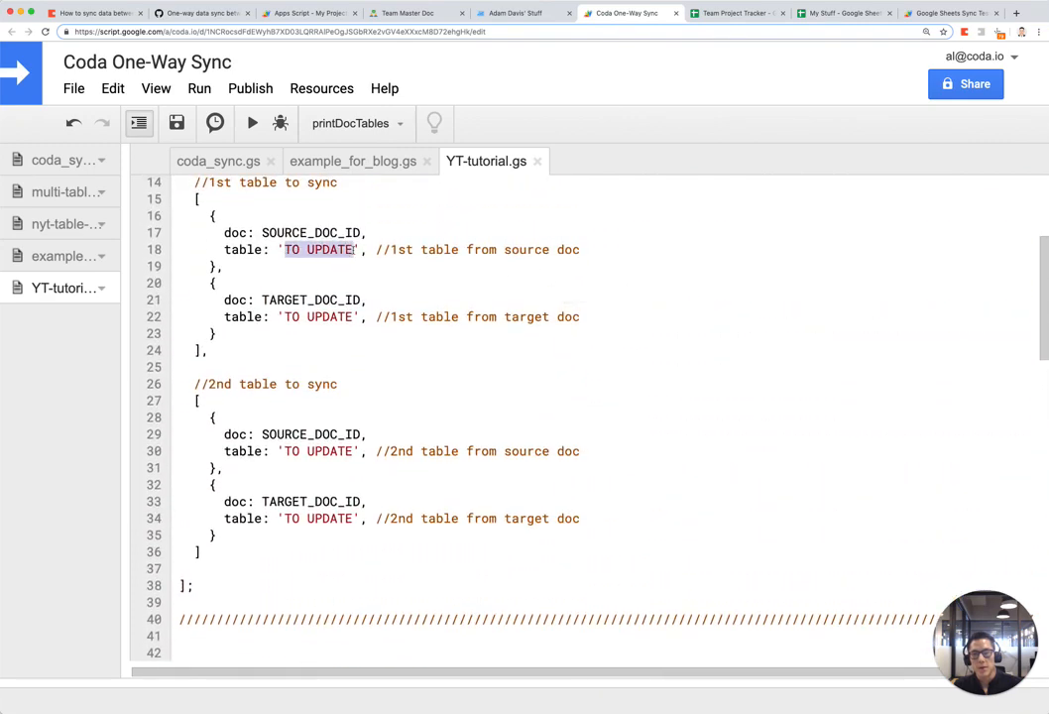
key(super+v)
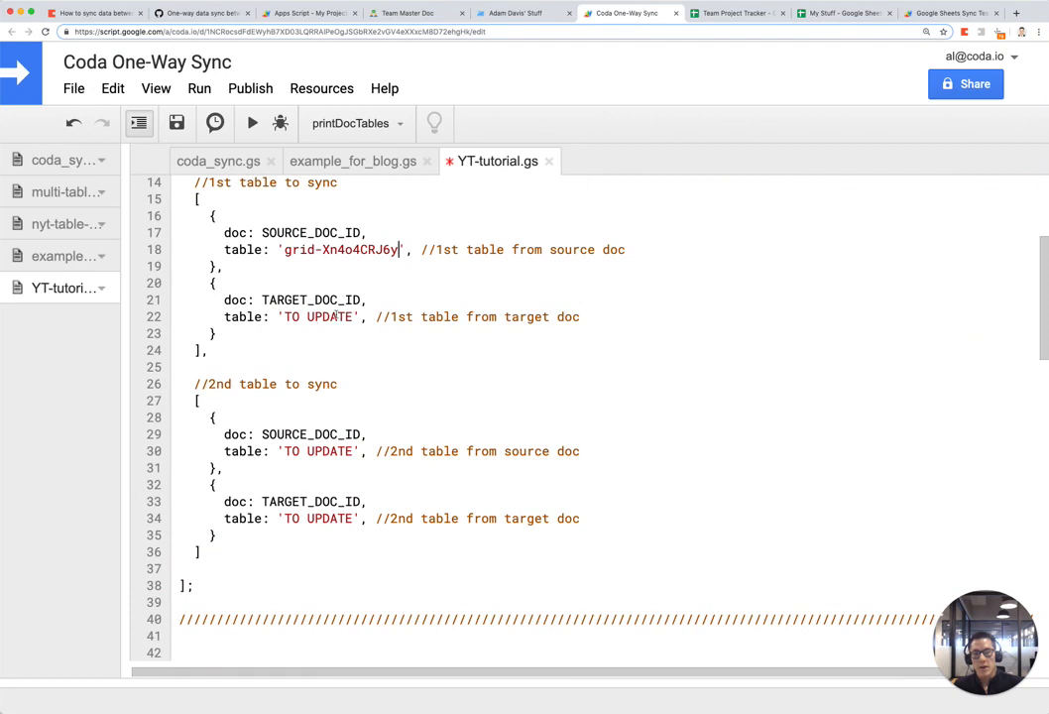
click(520, 13)
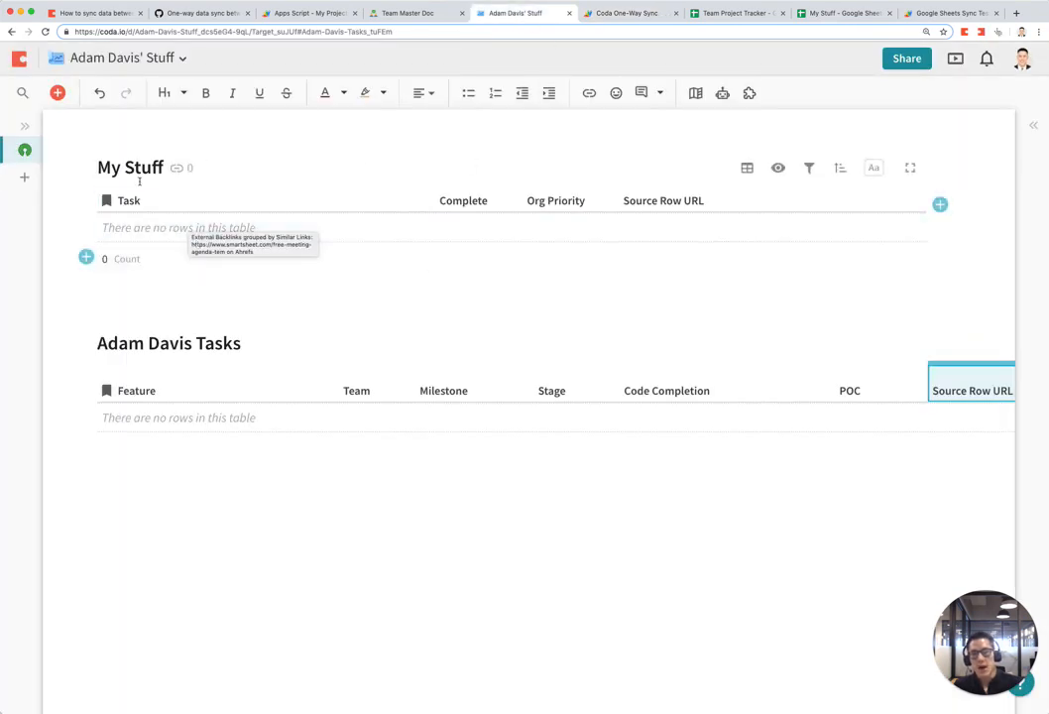
click(627, 13)
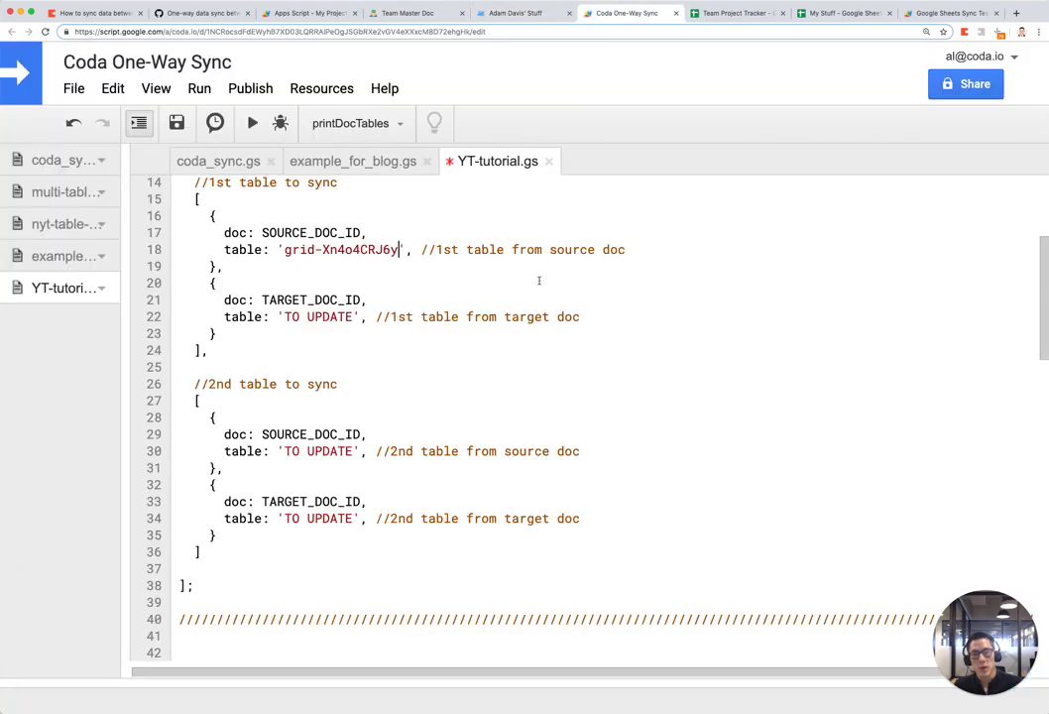
scroll(357, 317, down, 15)
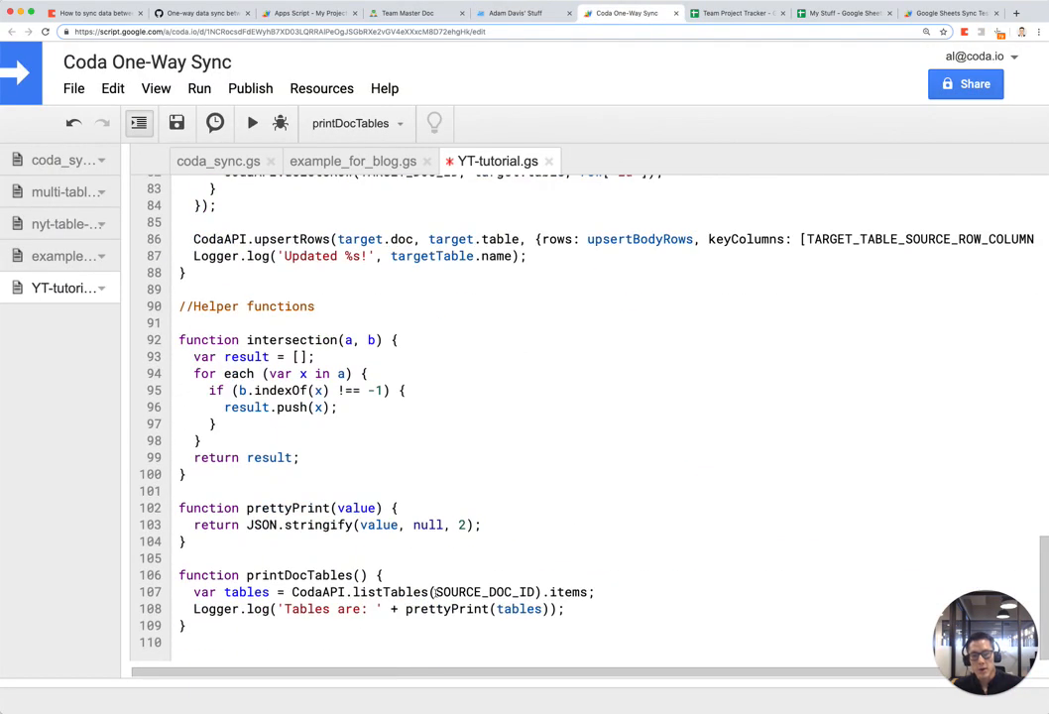
drag(437, 591, 482, 592)
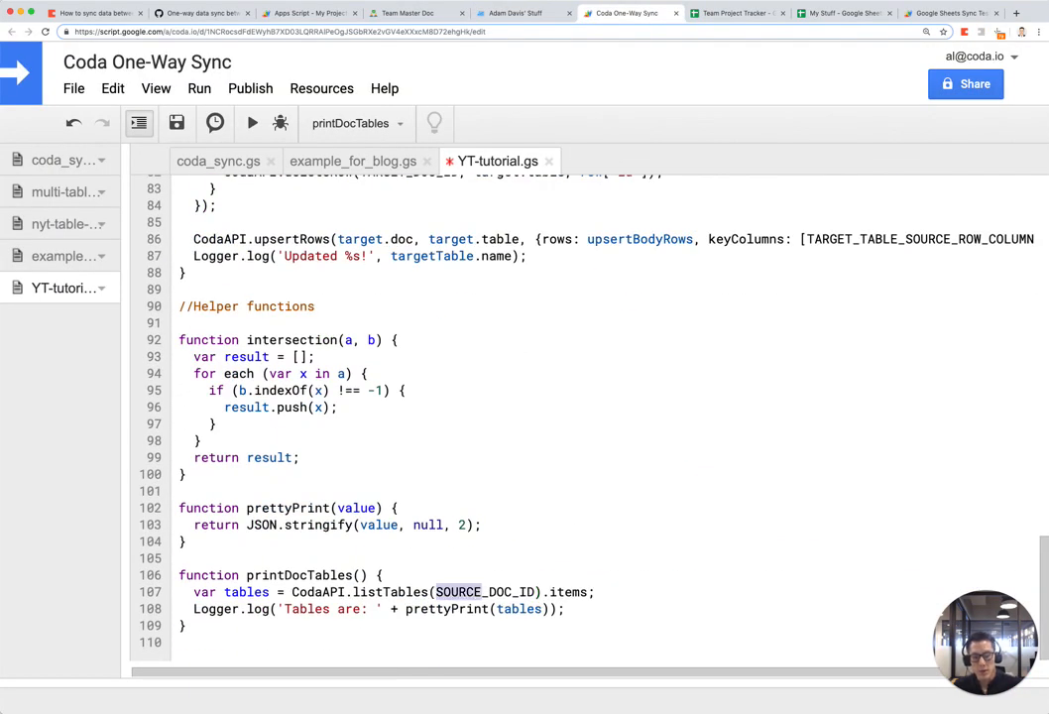
Step: Run printDocTables on TARGET_DOC_ID and copy My Stuff's id grid-h3GgdcOND9 from the logs
text(TARGET)
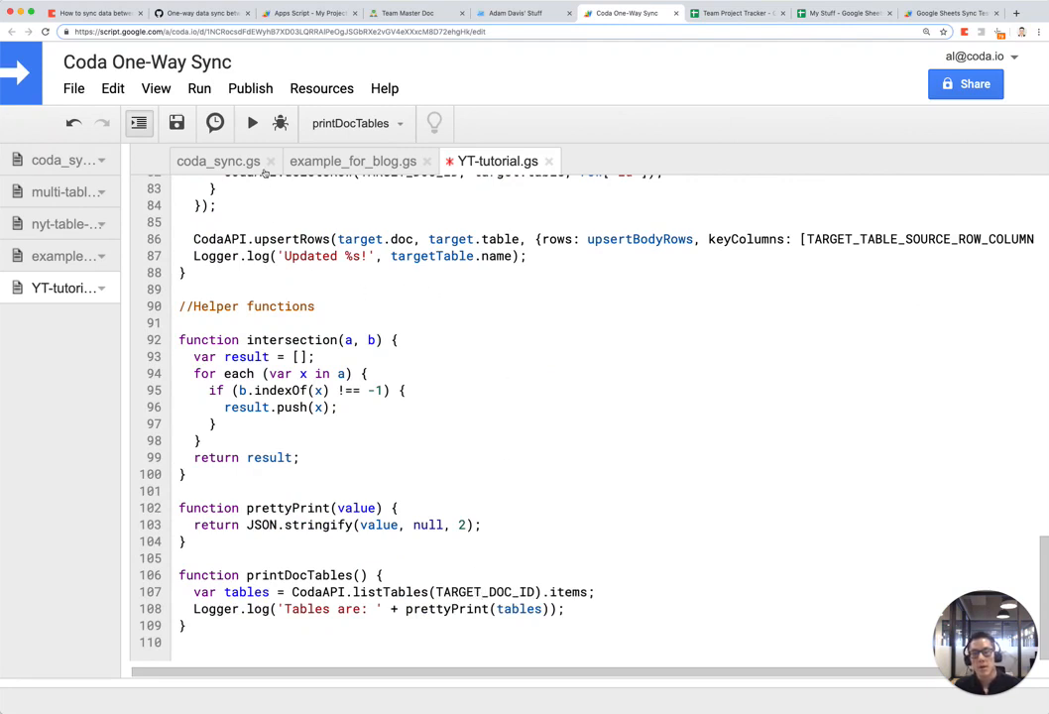
click(253, 129)
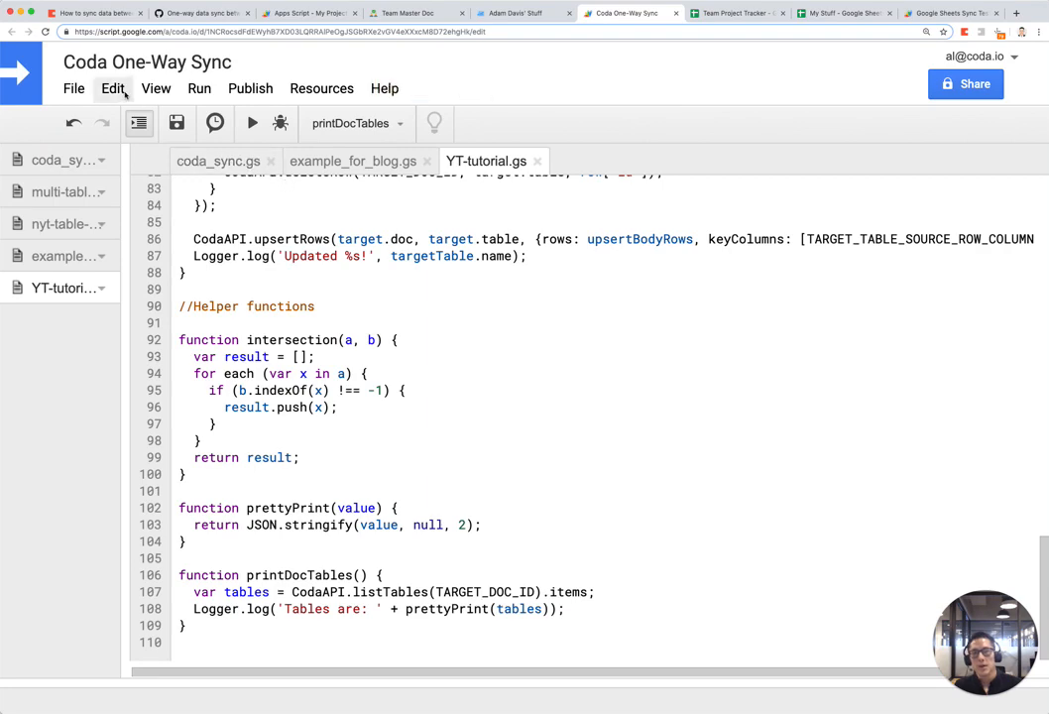
click(155, 89)
click(180, 152)
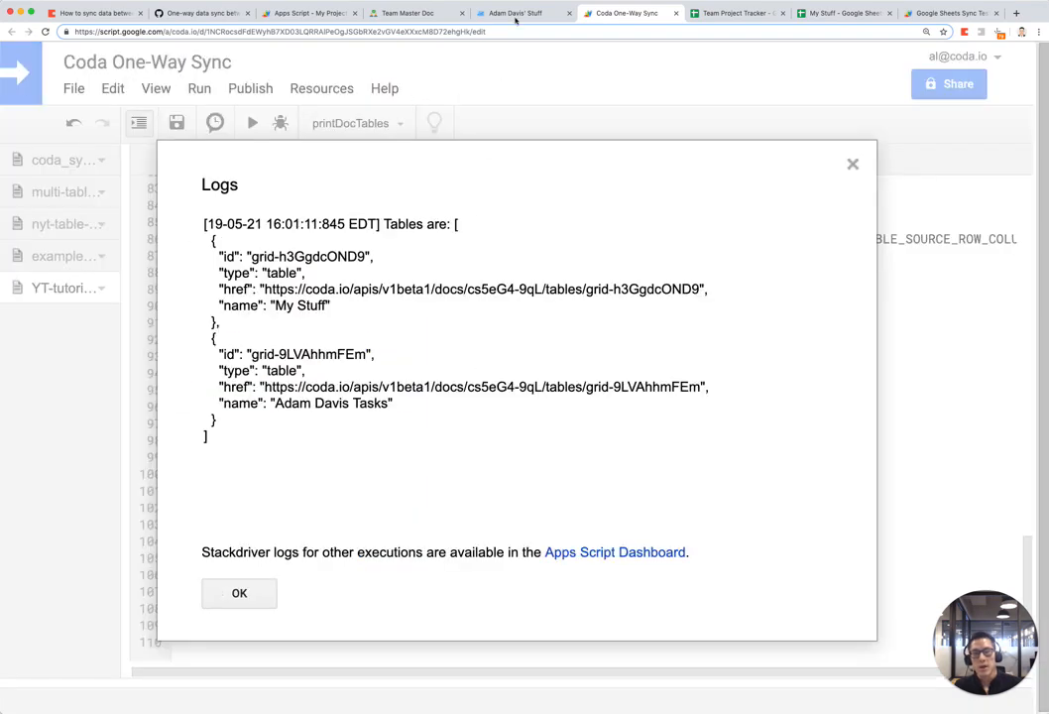
click(514, 15)
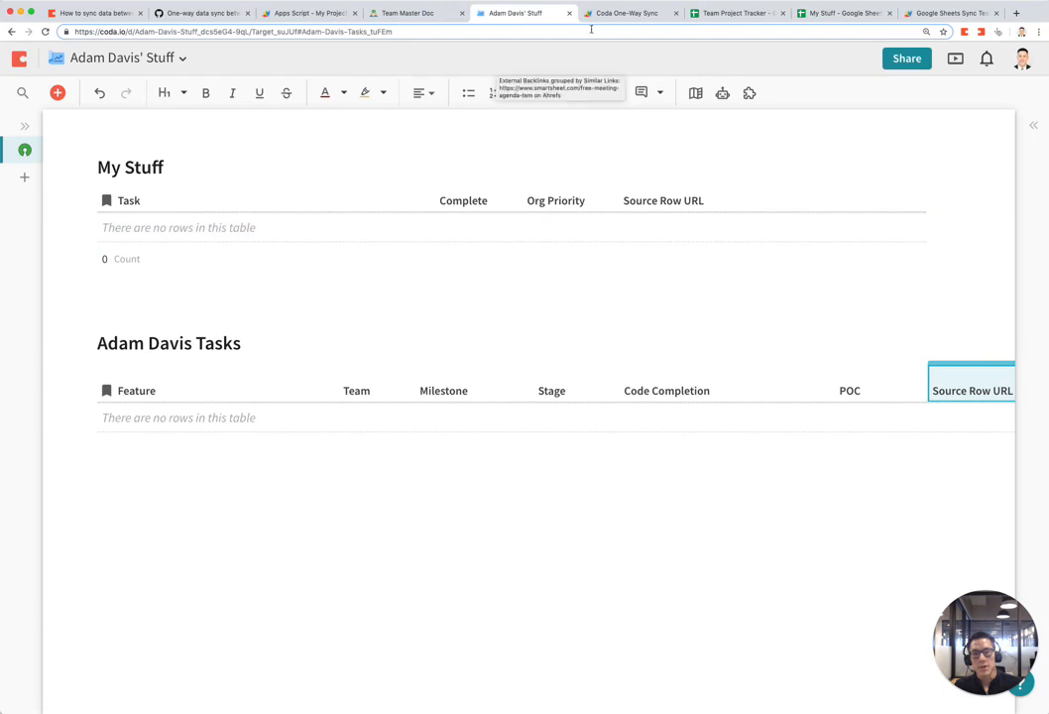
click(595, 14)
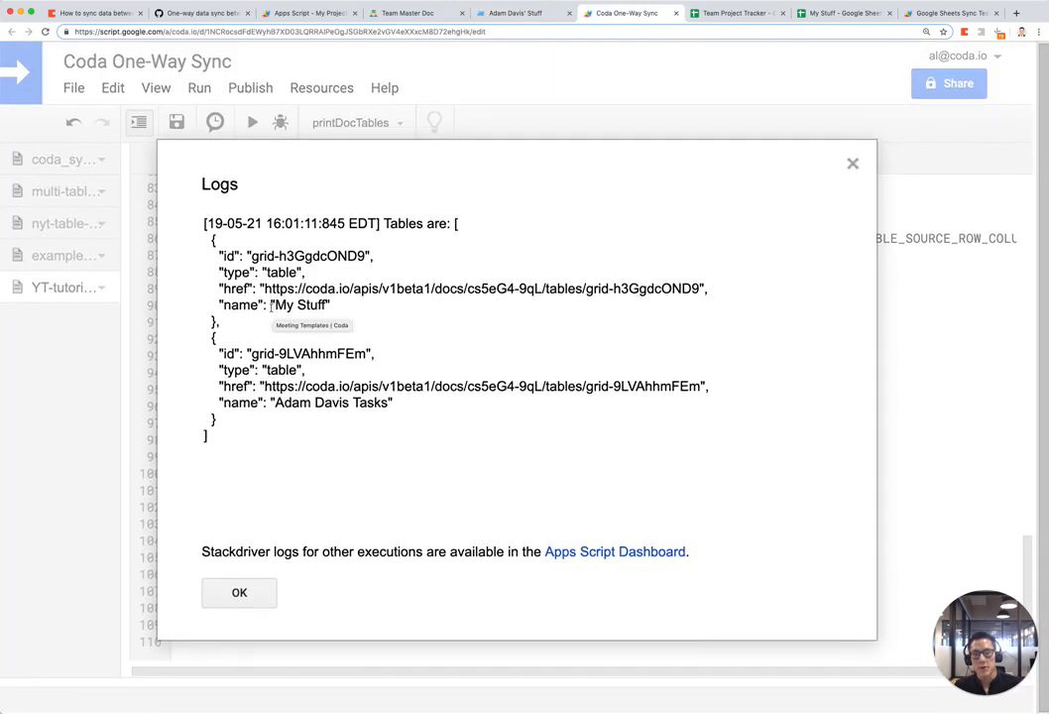
drag(331, 305, 365, 256)
key(super+c)
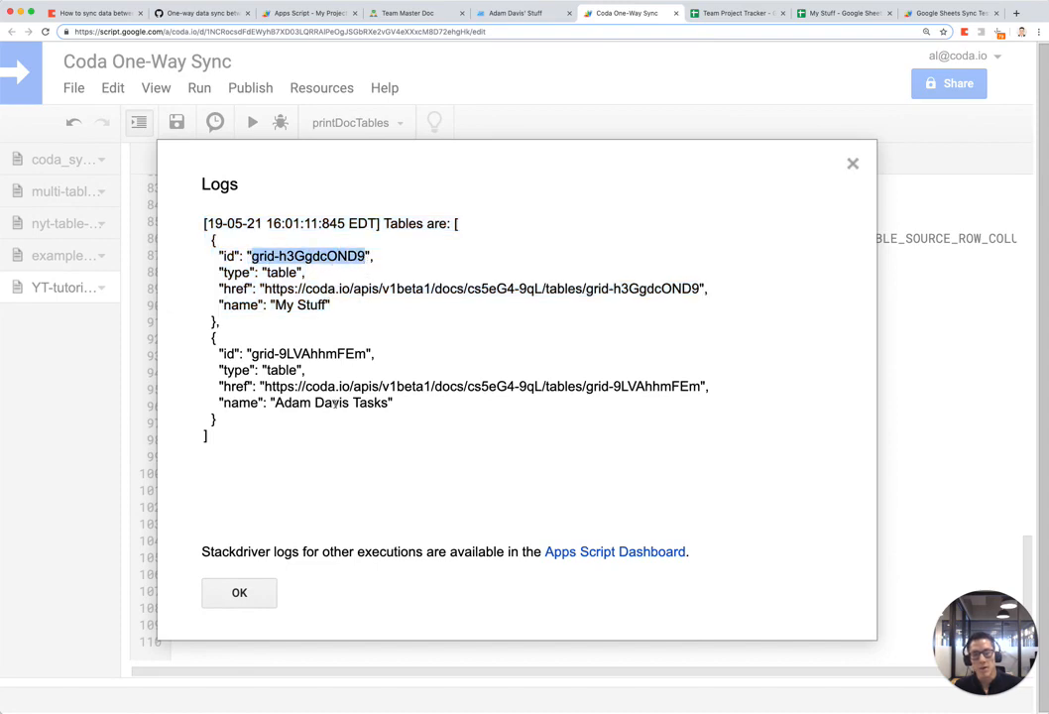
click(264, 585)
Step: Replace the TO UPDATE placeholder on line 22 with target table id grid-h3GgdcOND9
key(ctrl+shift+Tab)
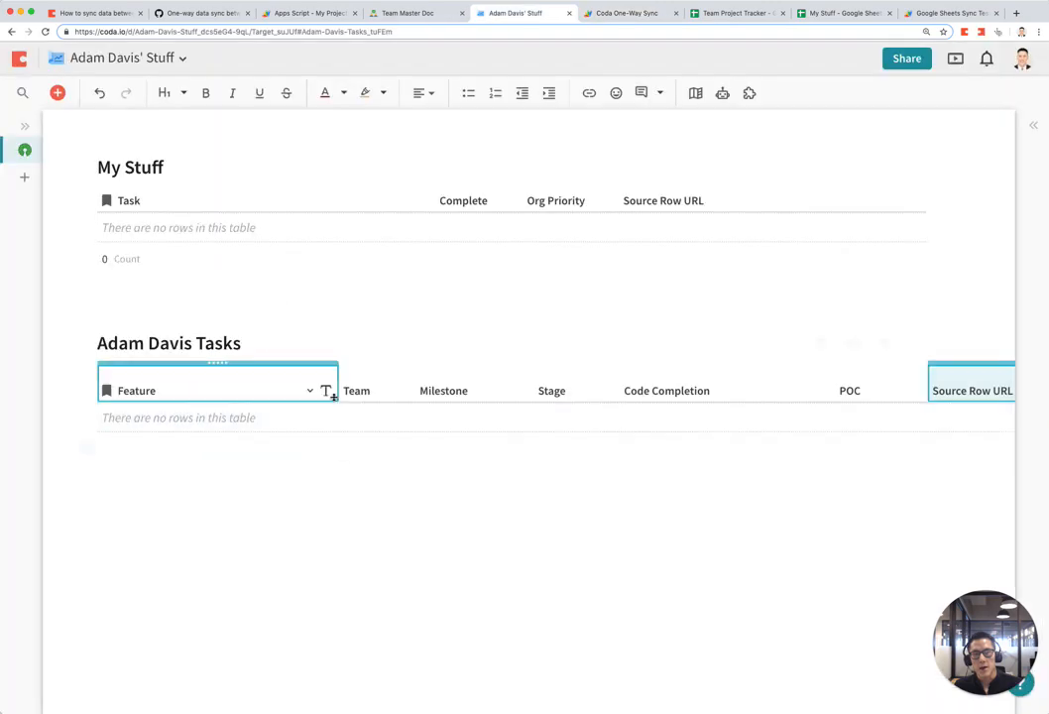
key(ctrl+Tab)
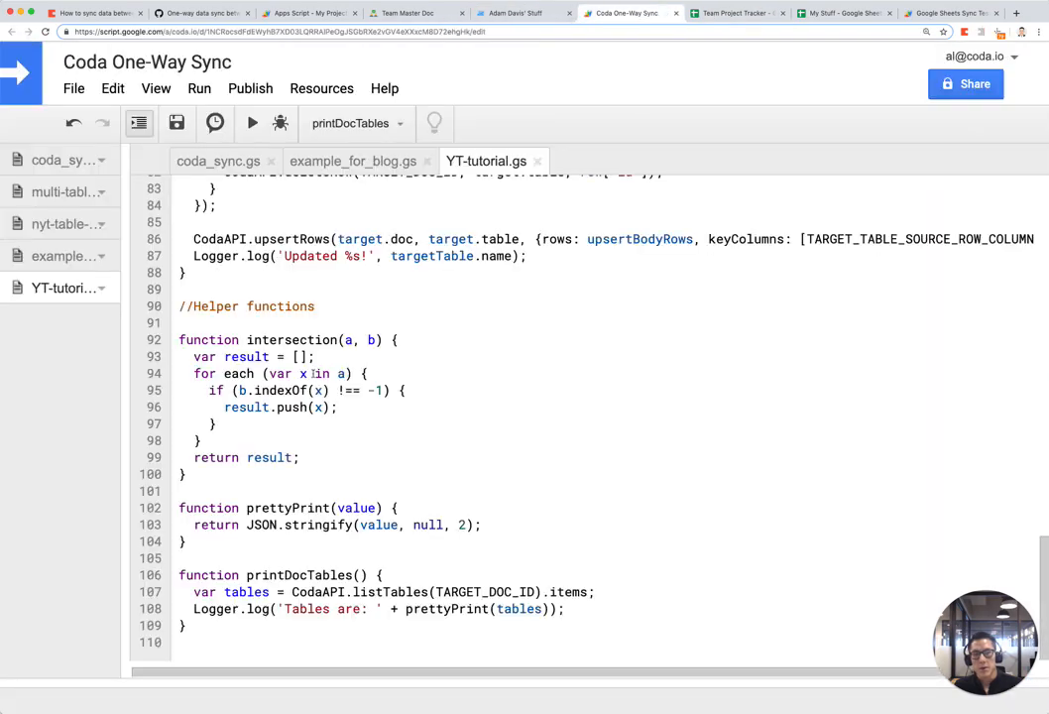
scroll(313, 373, up, 10)
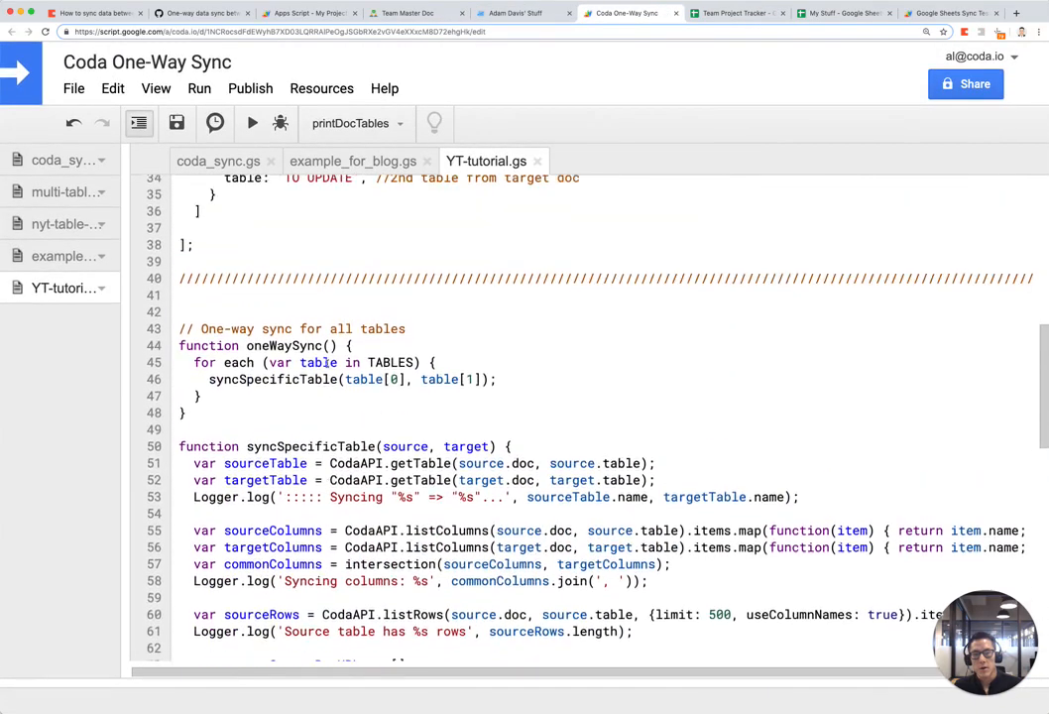
scroll(327, 365, up, 4)
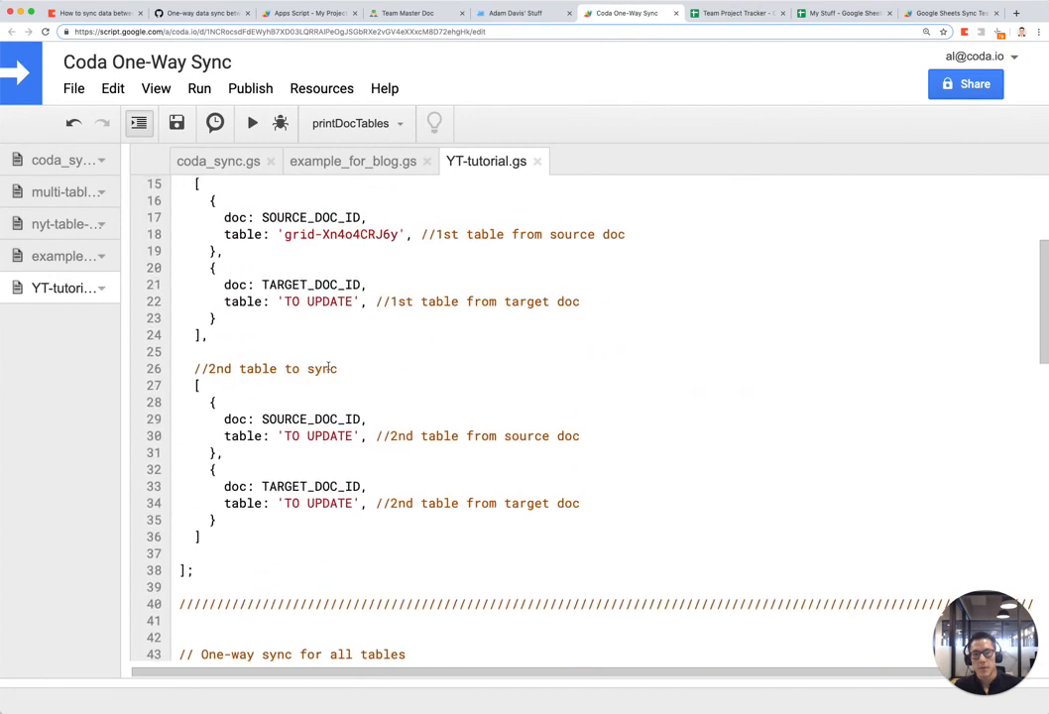
drag(286, 301, 352, 302)
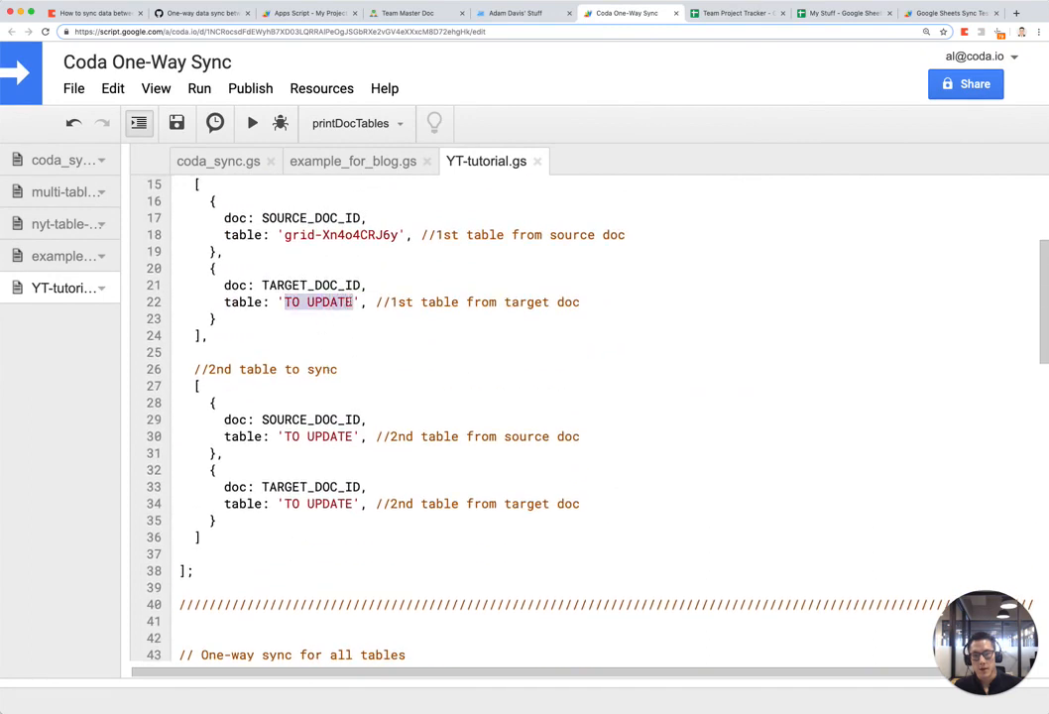
key(super+v)
Step: Review the Team Master Doc and the empty target doc tables before the second sync block
scroll(404, 401, up, 1)
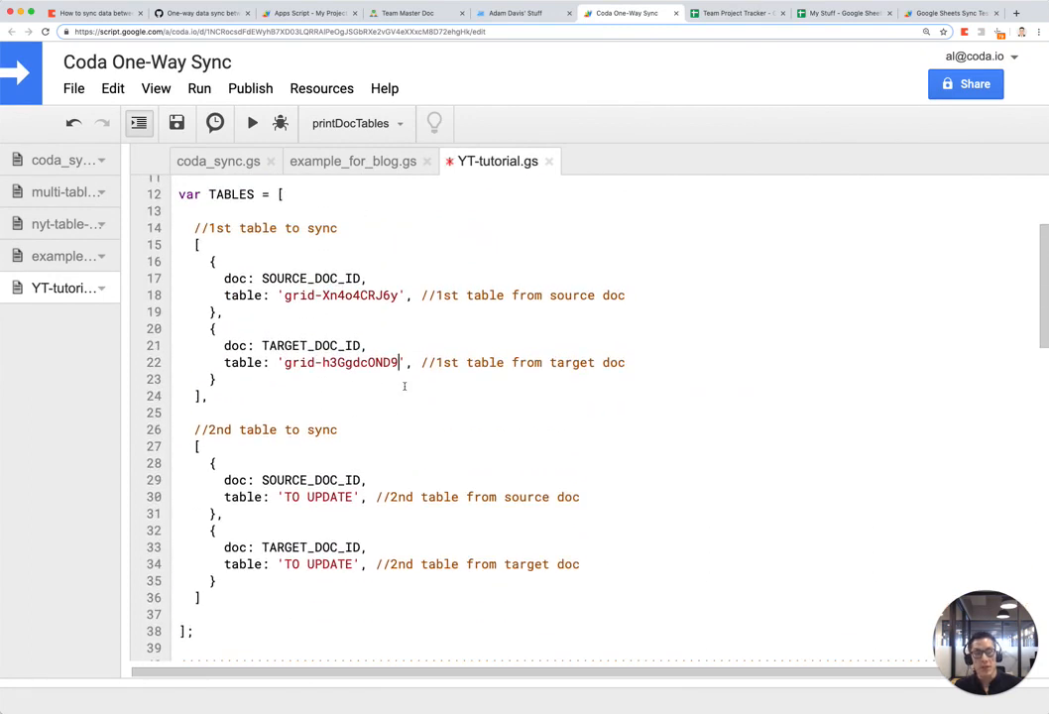
click(203, 430)
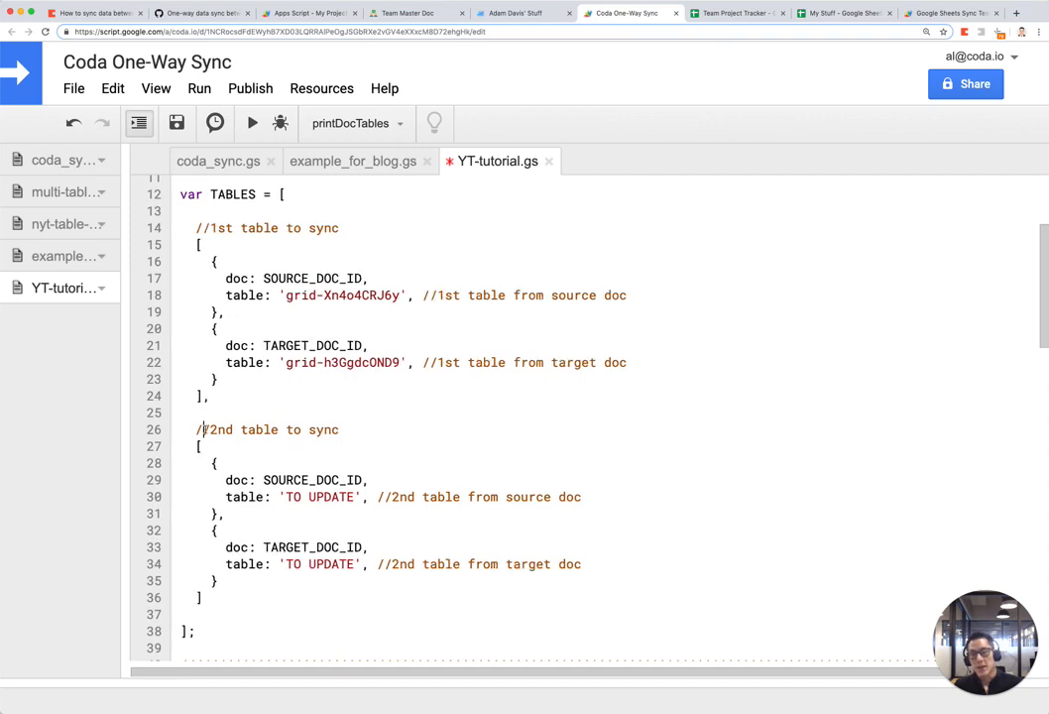
click(402, 13)
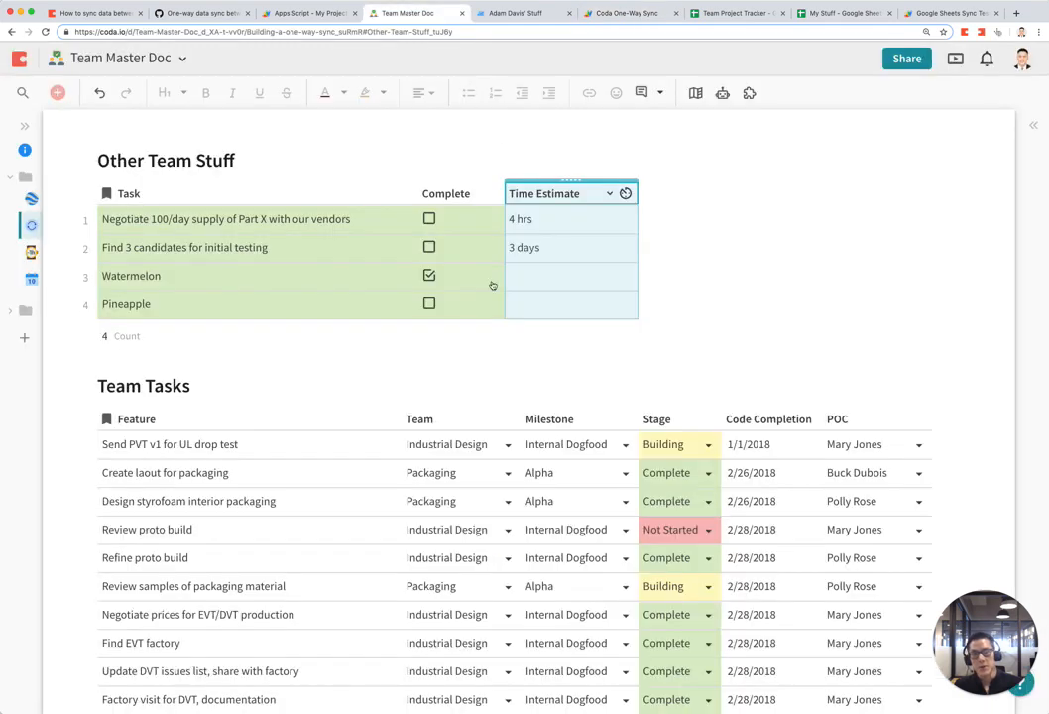
scroll(430, 487, down, 3)
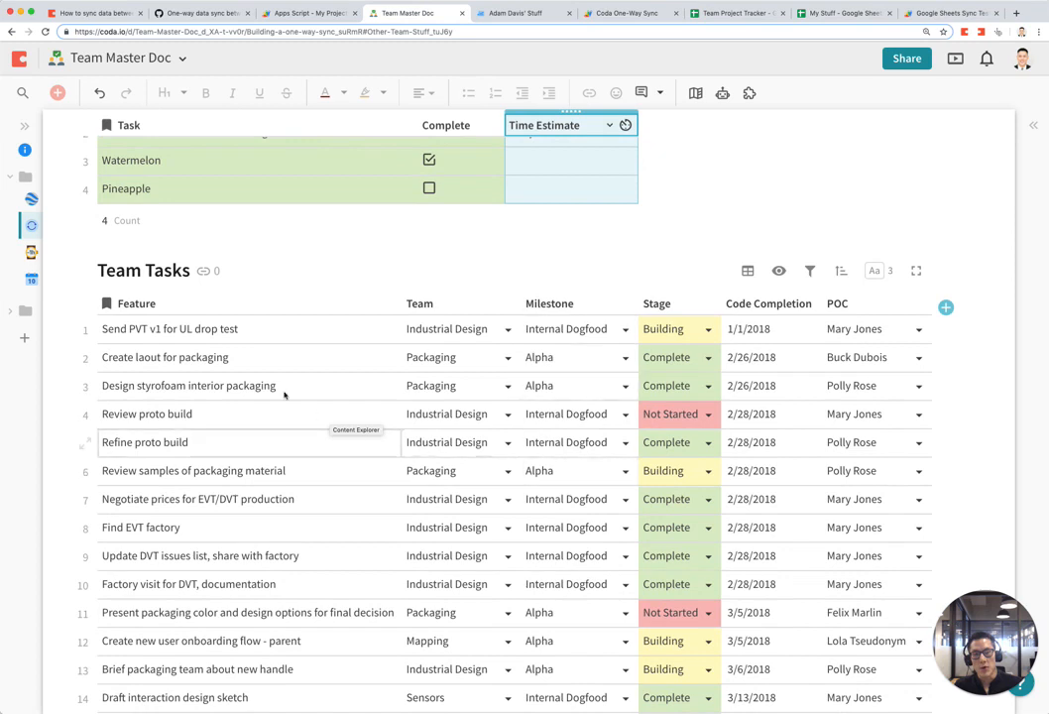
click(532, 17)
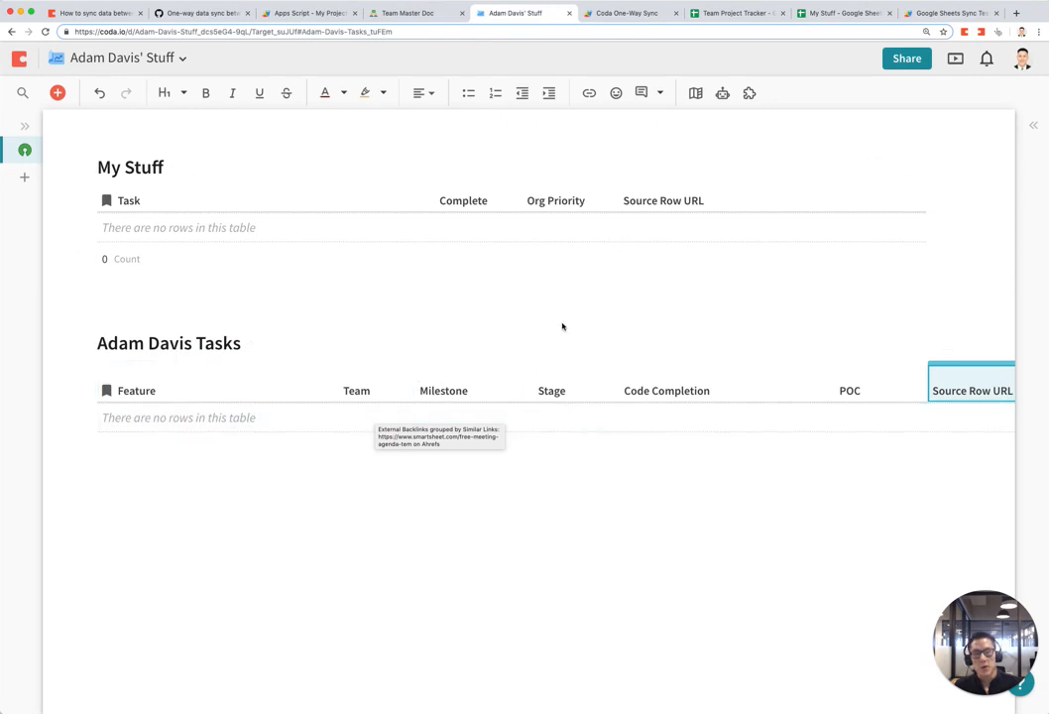
key(ctrl+Tab)
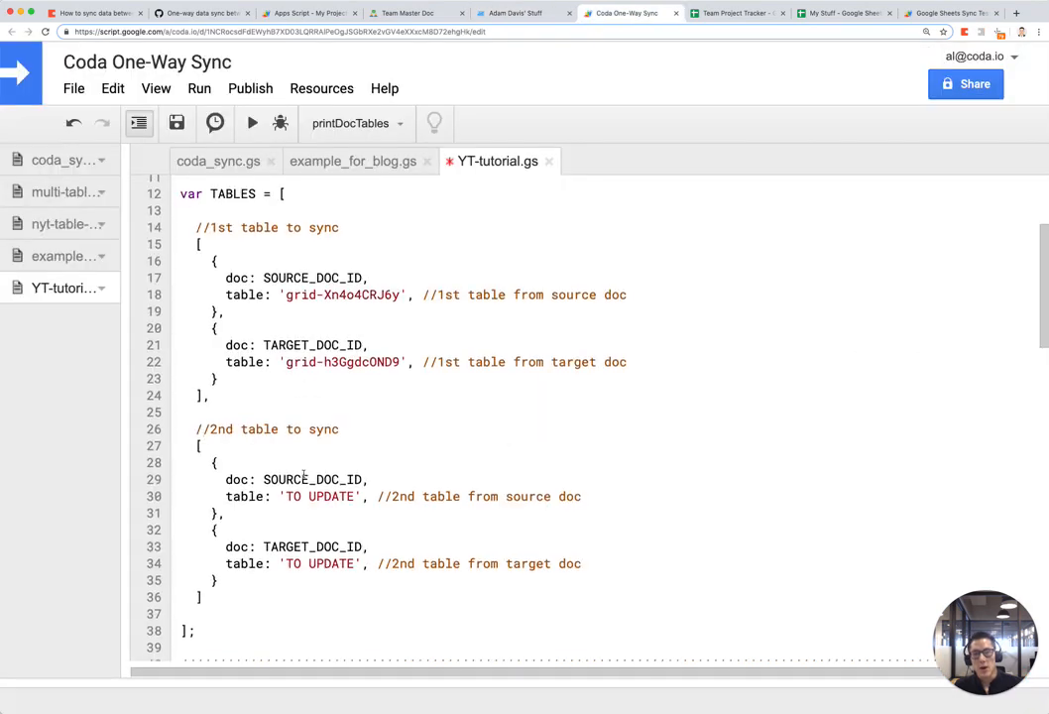
Step: Switch printDocTables back to SOURCE_DOC_ID and run it
scroll(327, 495, down, 15)
scroll(344, 505, down, 1)
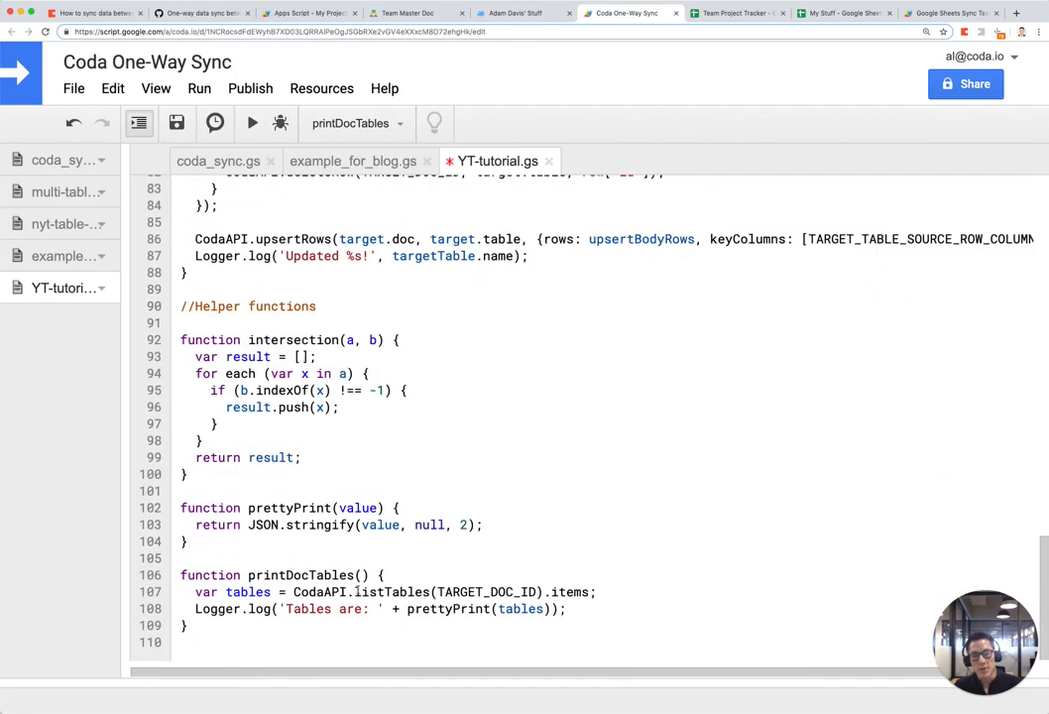
key(Left)
key(shift+Right)
key(shift+Right)
key(shift+Right)
key(shift+Right)
key(shift+Right)
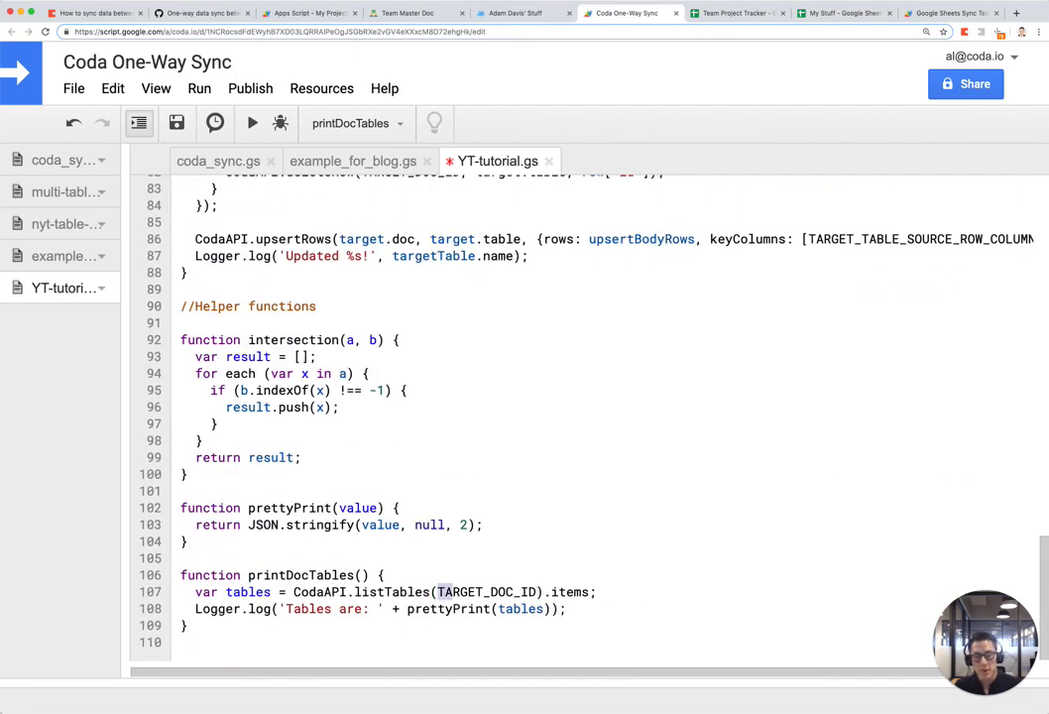
key(shift+Right)
text(SOURCE)
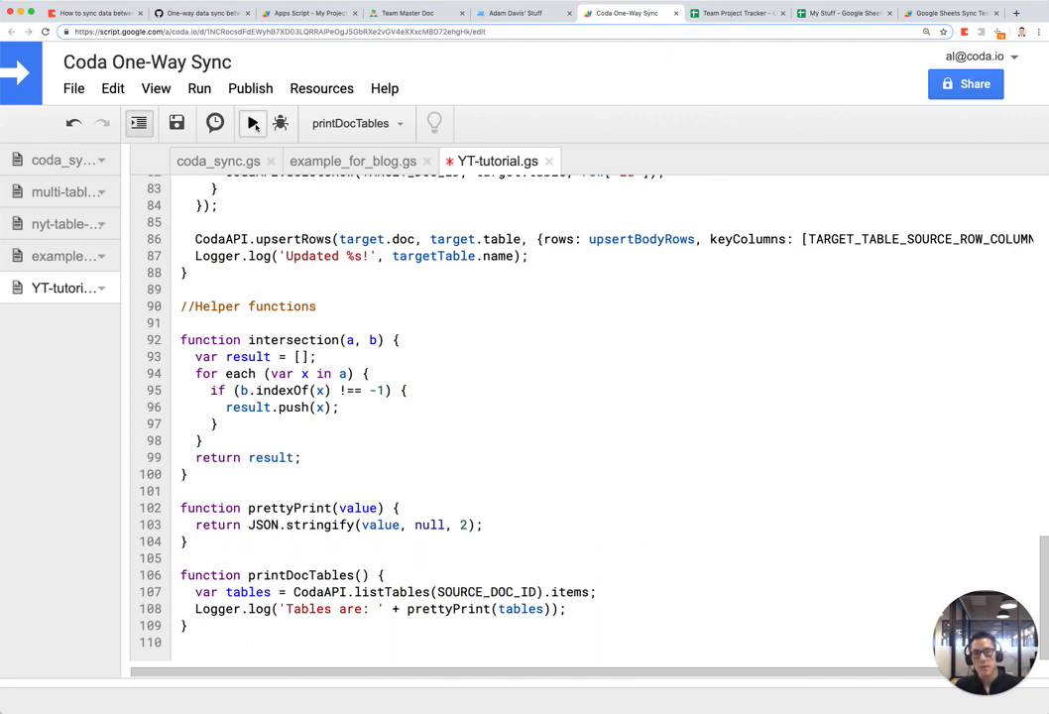
click(254, 123)
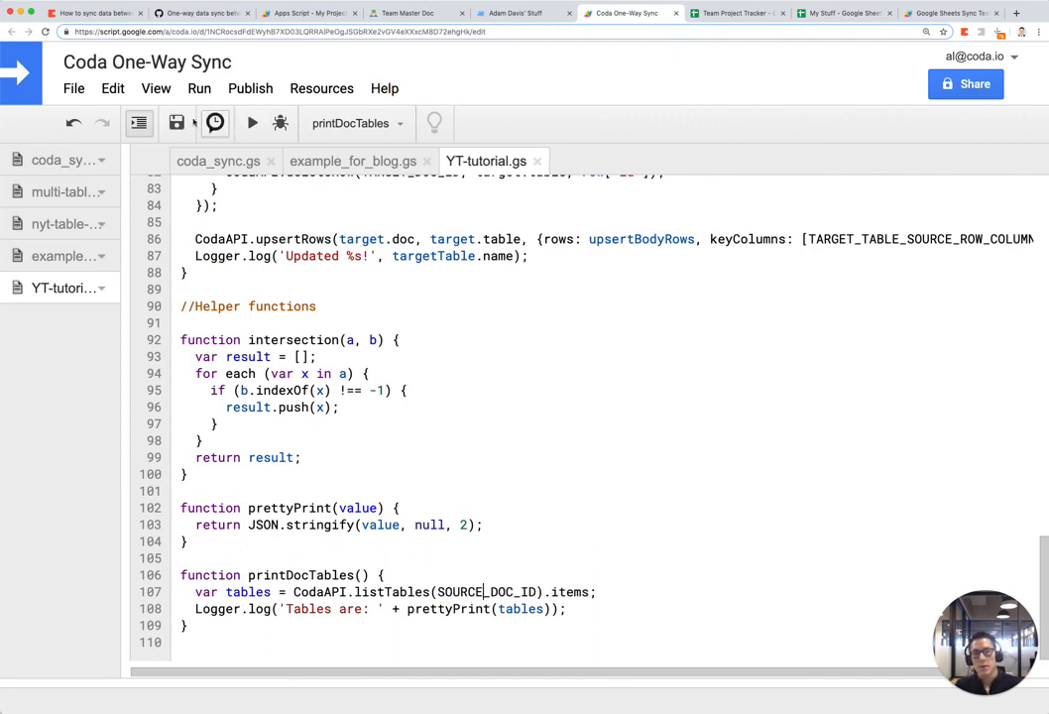
Step: Copy the Team Tasks table id grid-a81KDFBpxF from the logs and close them
click(156, 88)
click(181, 150)
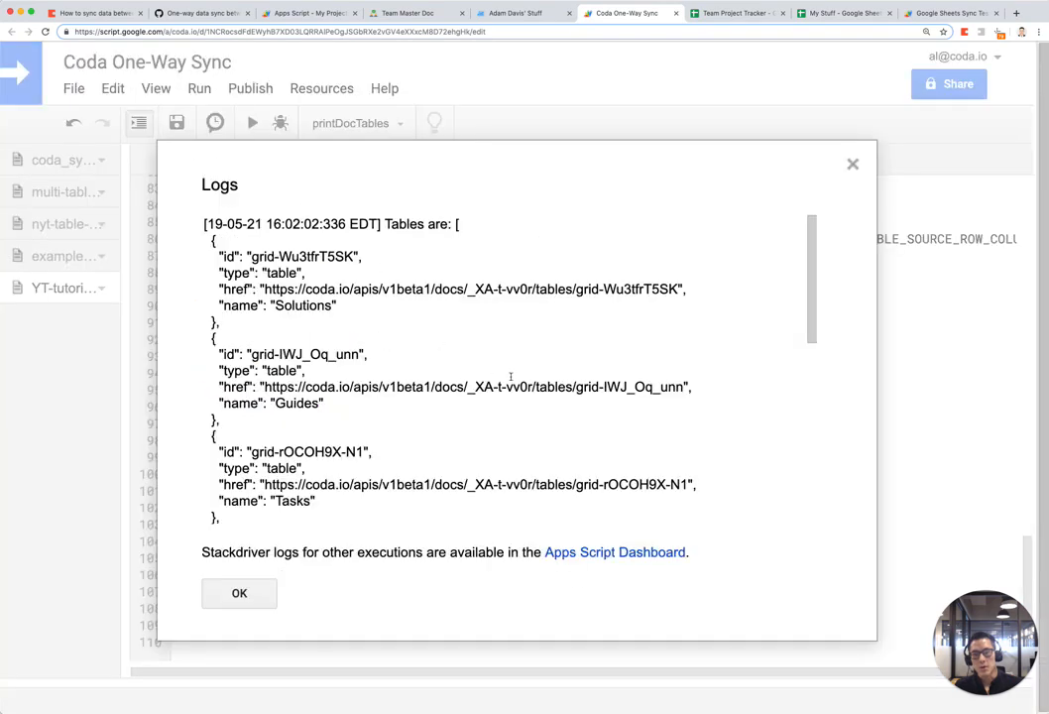
scroll(518, 366, down, 10)
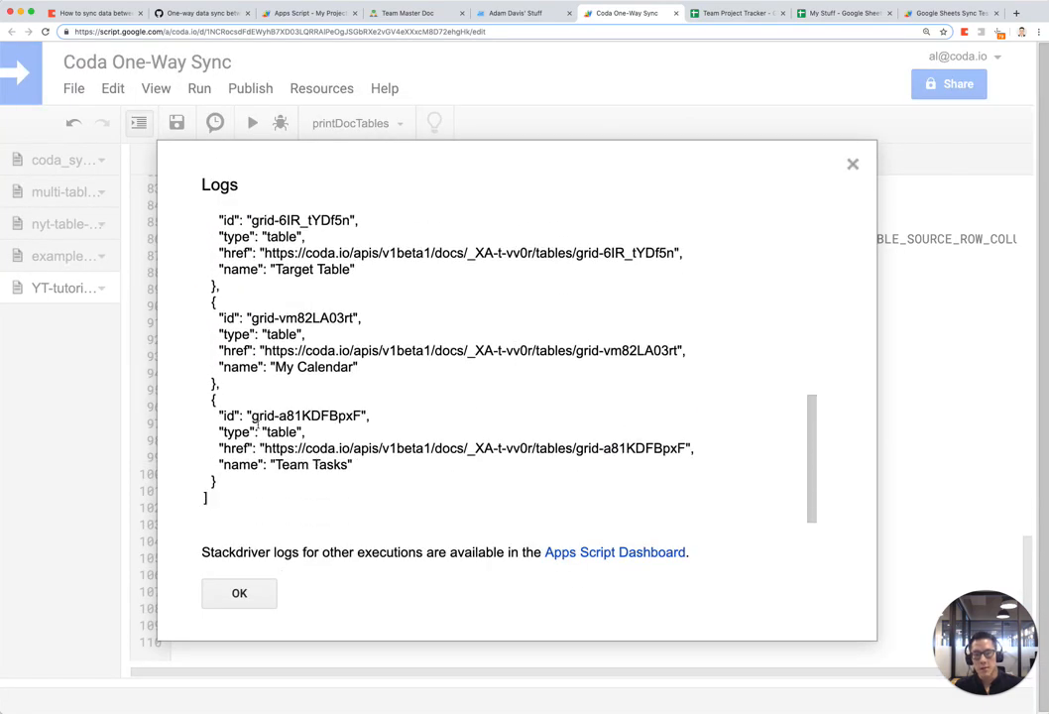
drag(219, 415, 364, 472)
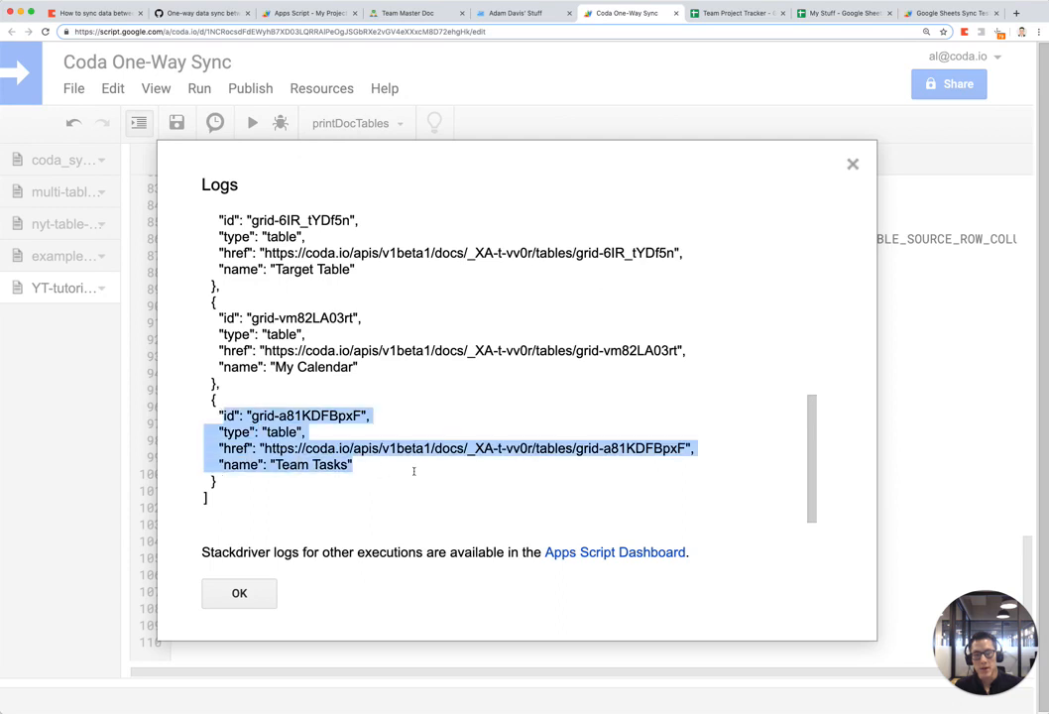
click(314, 440)
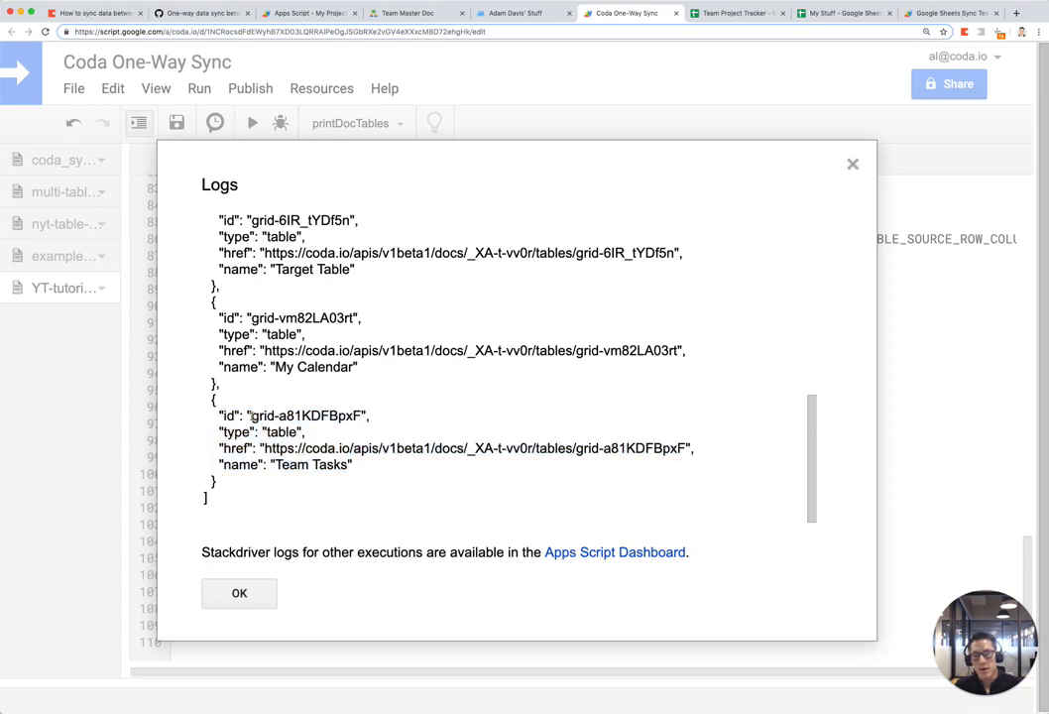
drag(252, 416, 357, 416)
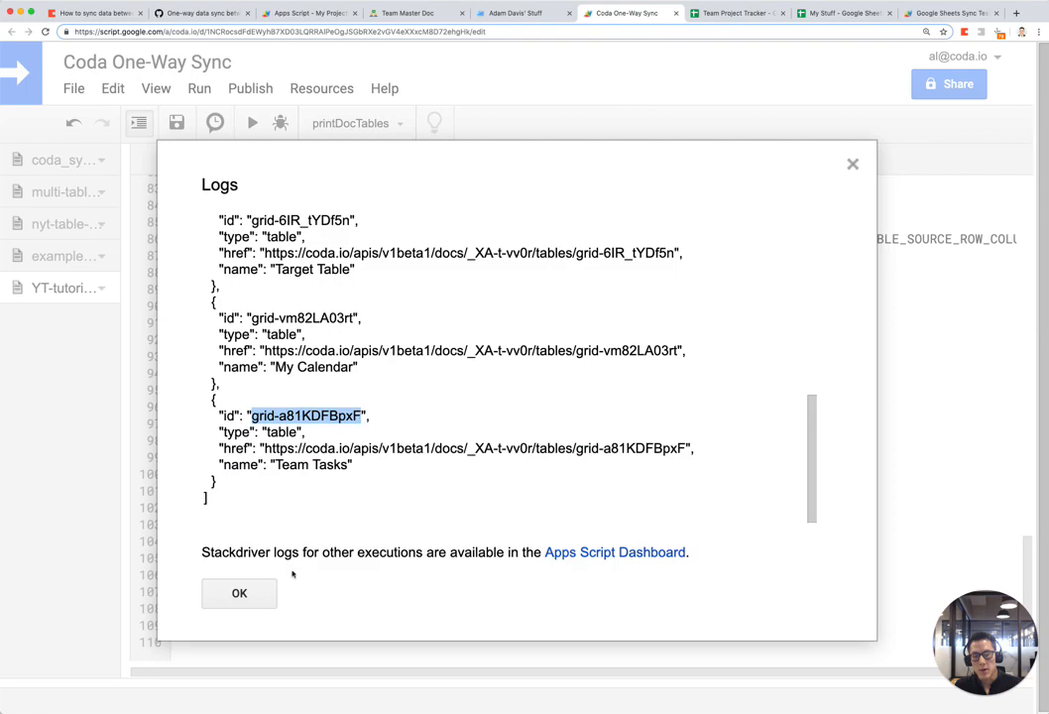
click(238, 592)
scroll(530, 456, up, 10)
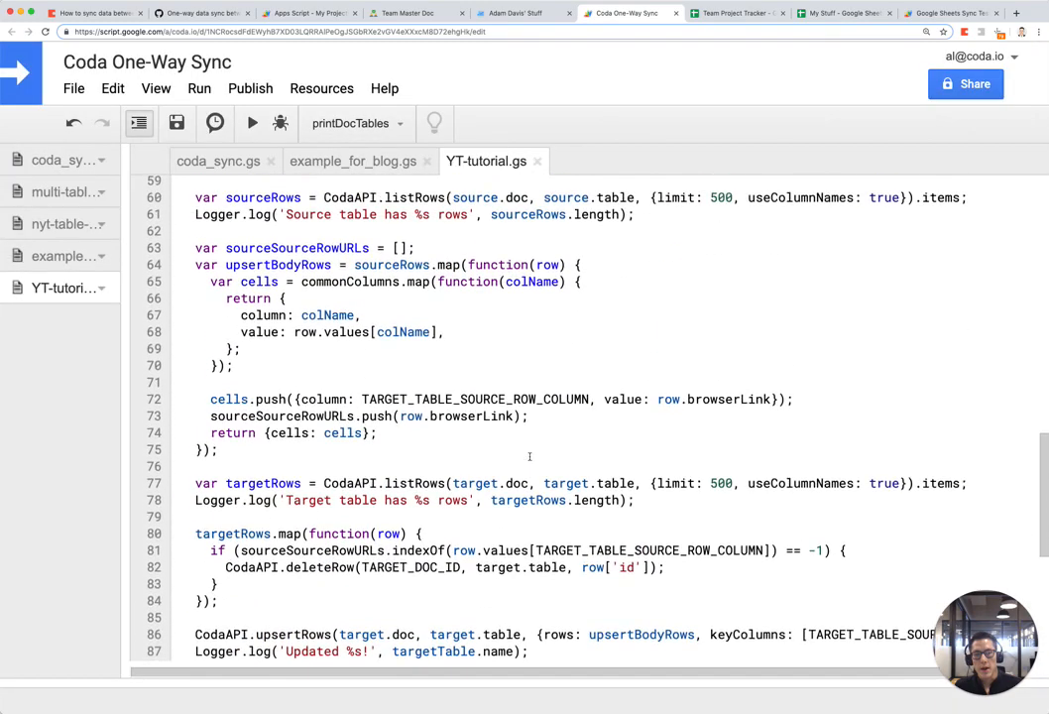
scroll(530, 456, up, 10)
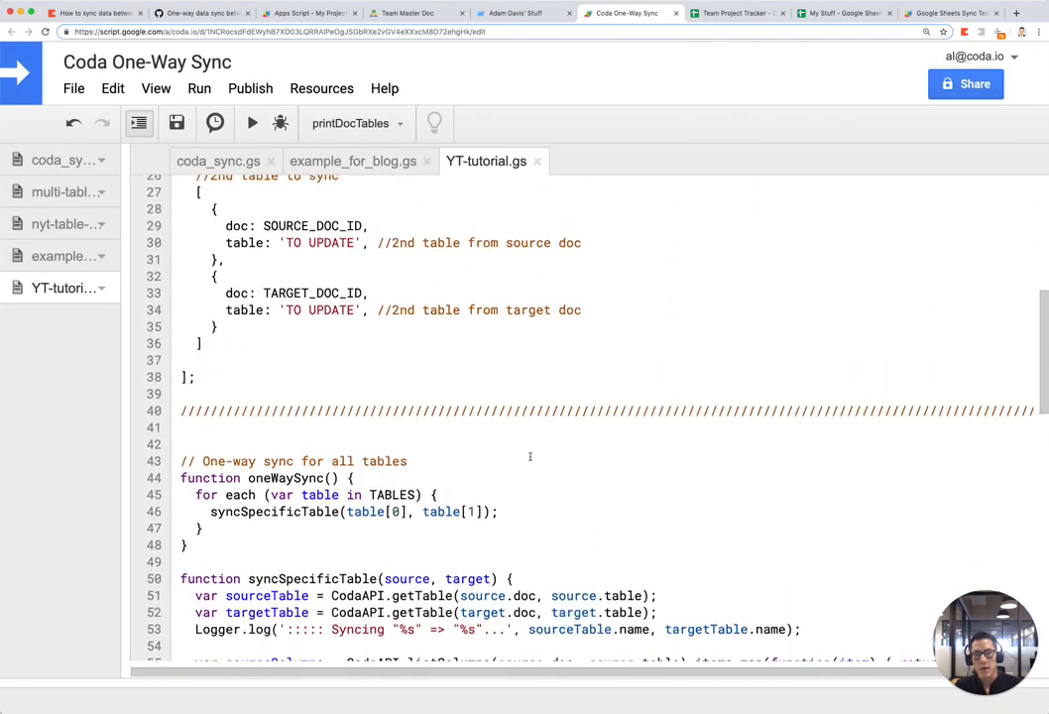
scroll(530, 456, up, 4)
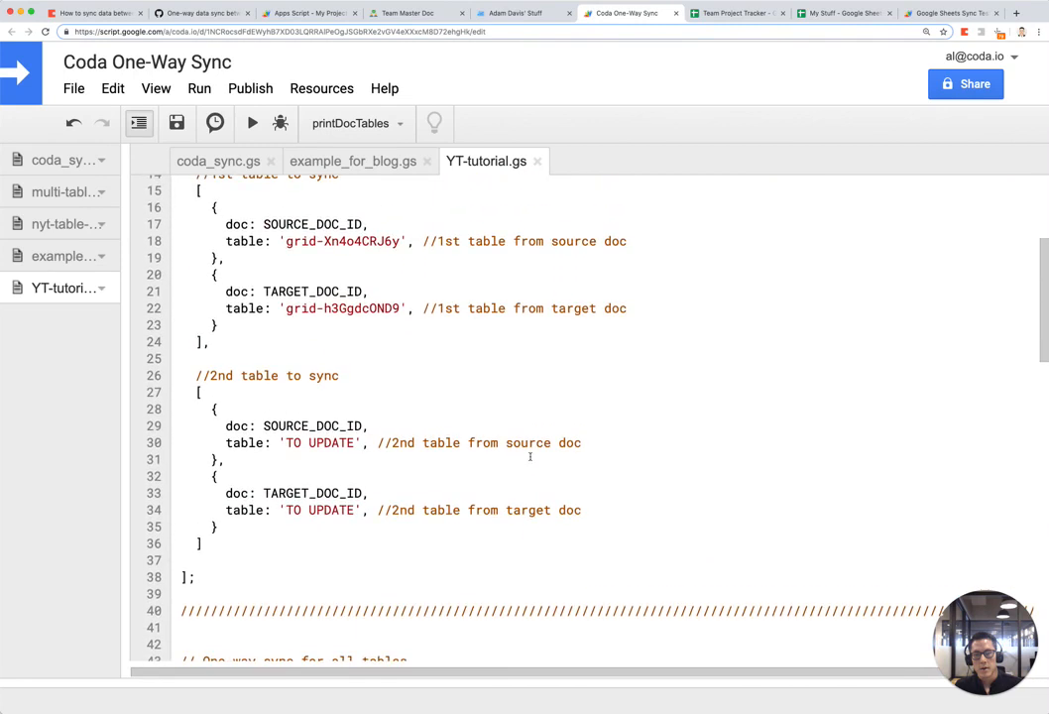
scroll(529, 456, up, 1)
drag(287, 456, 356, 456)
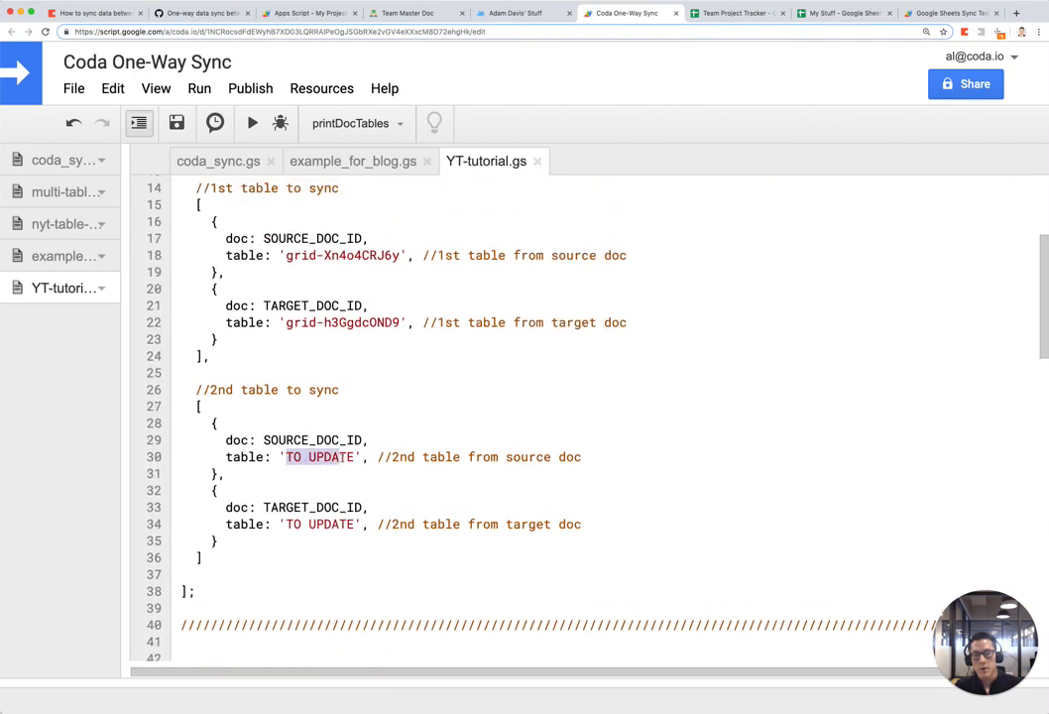
text(grid-a81KDFBpxF)
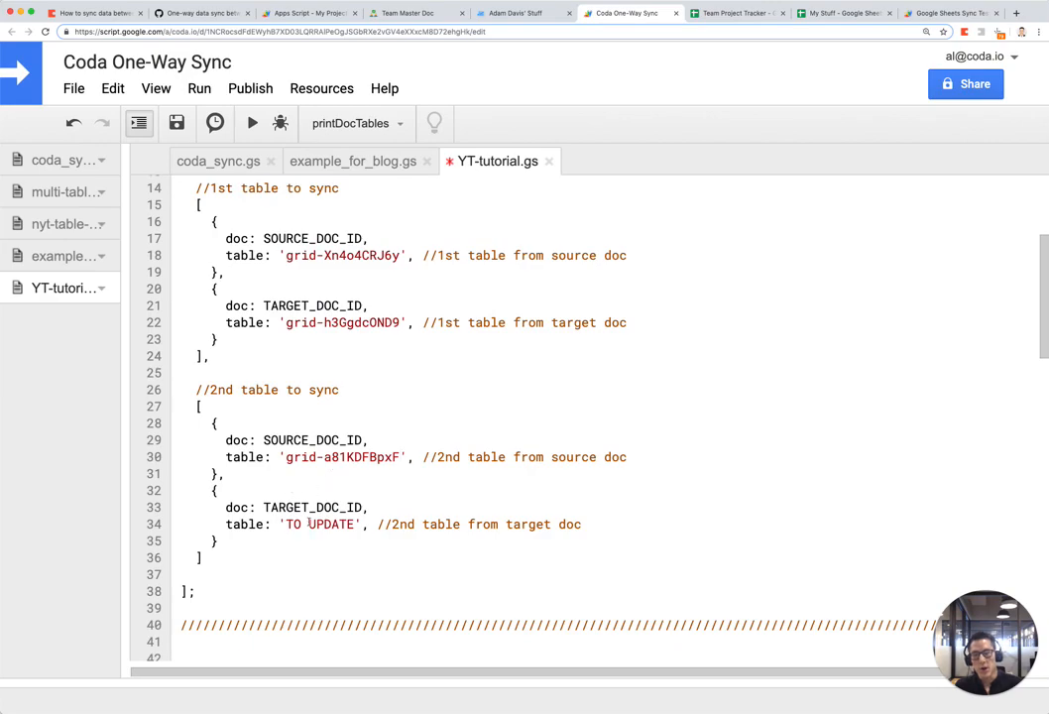
Step: Switch printDocTables to TARGET_DOC_ID, run it, and show the target table logs
scroll(326, 524, down, 20)
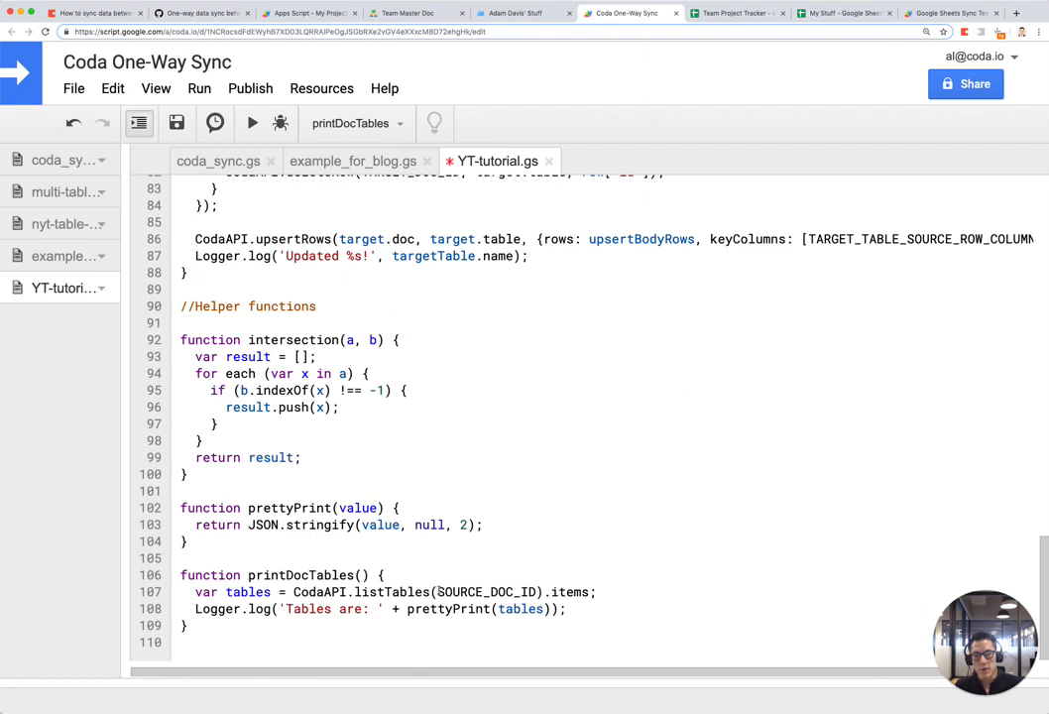
drag(437, 592, 483, 592)
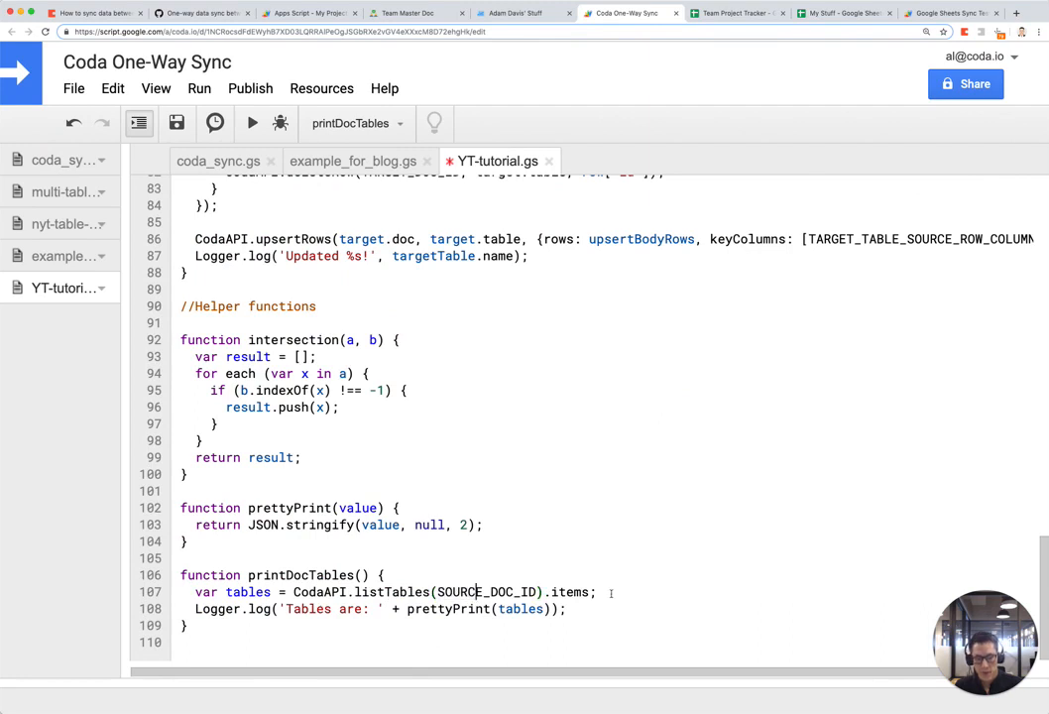
text(TARGET)
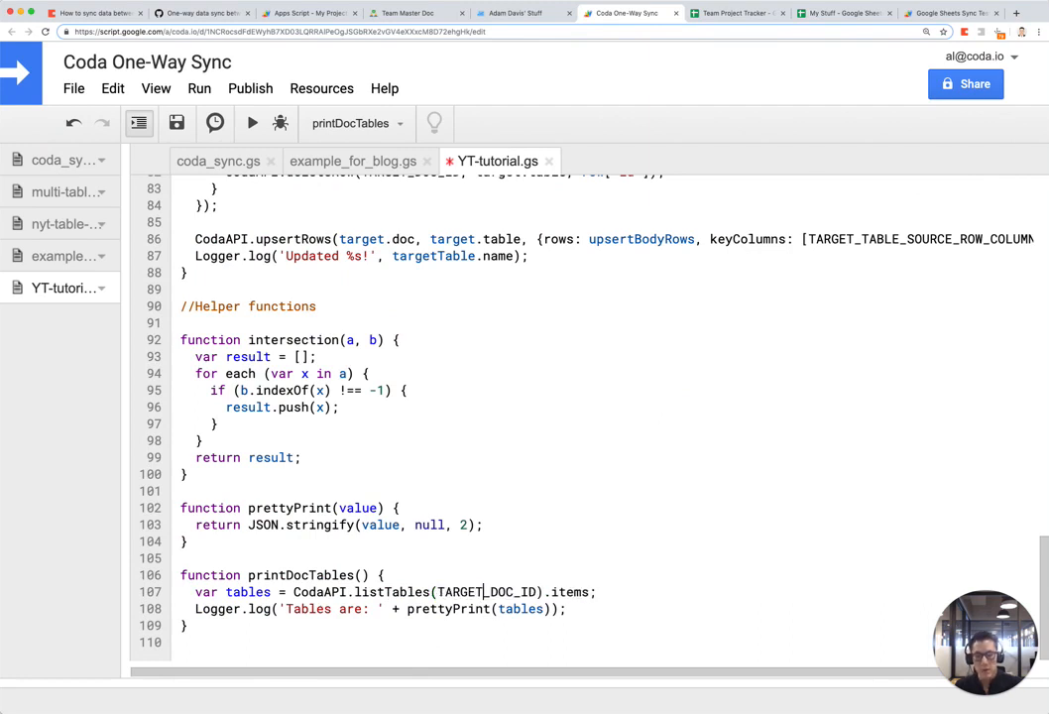
click(252, 122)
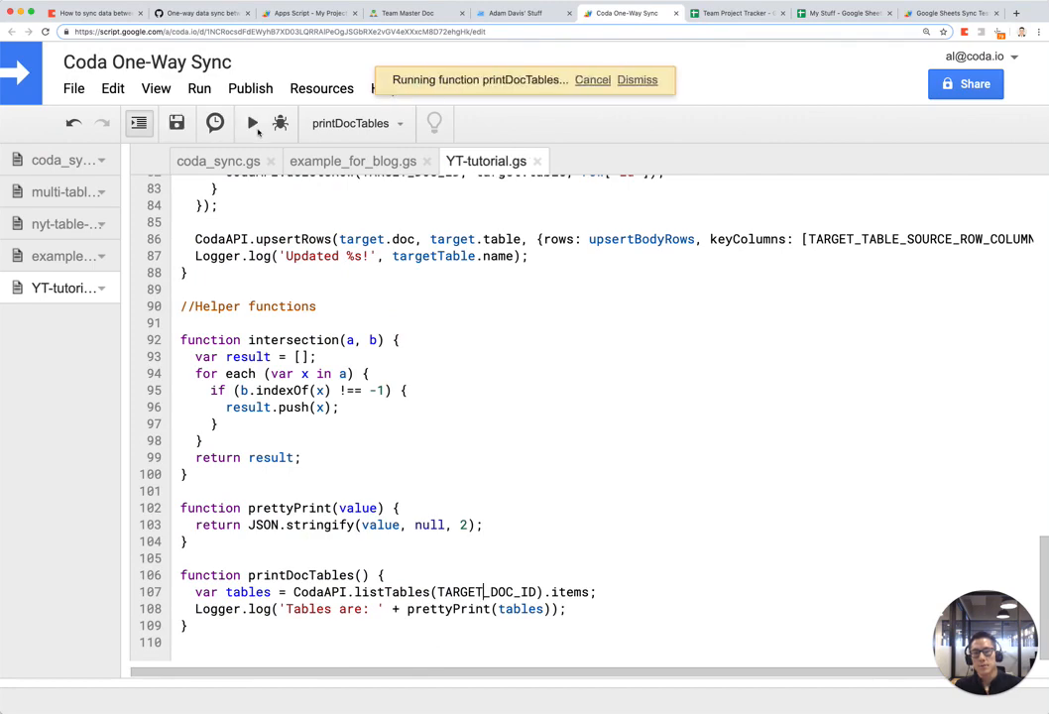
click(155, 88)
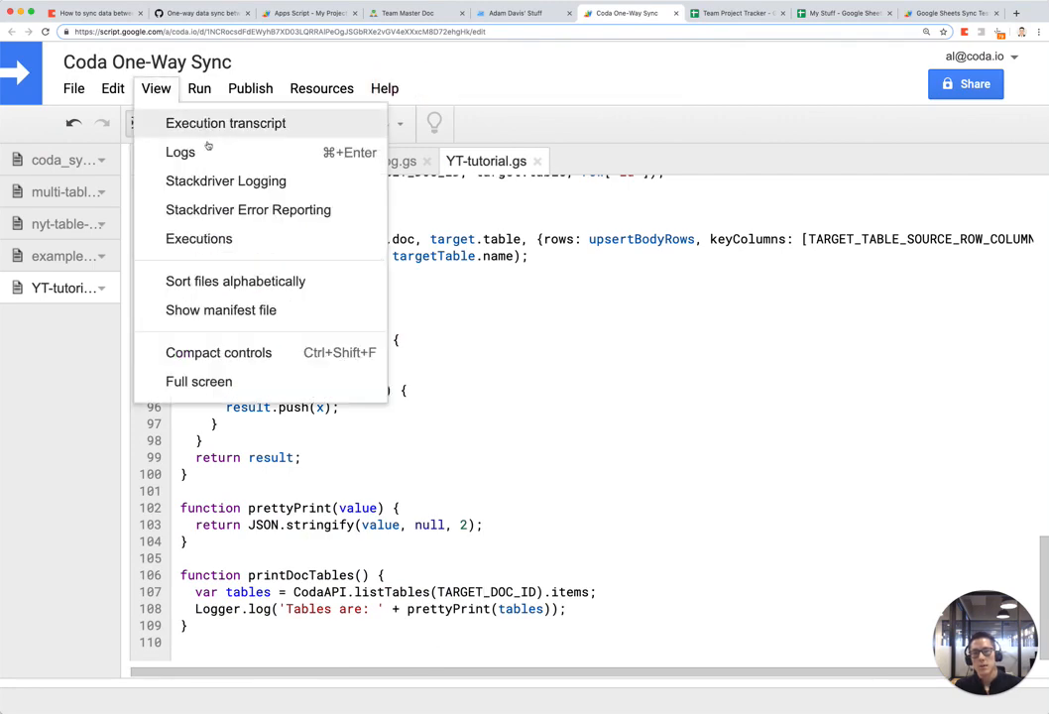
click(181, 152)
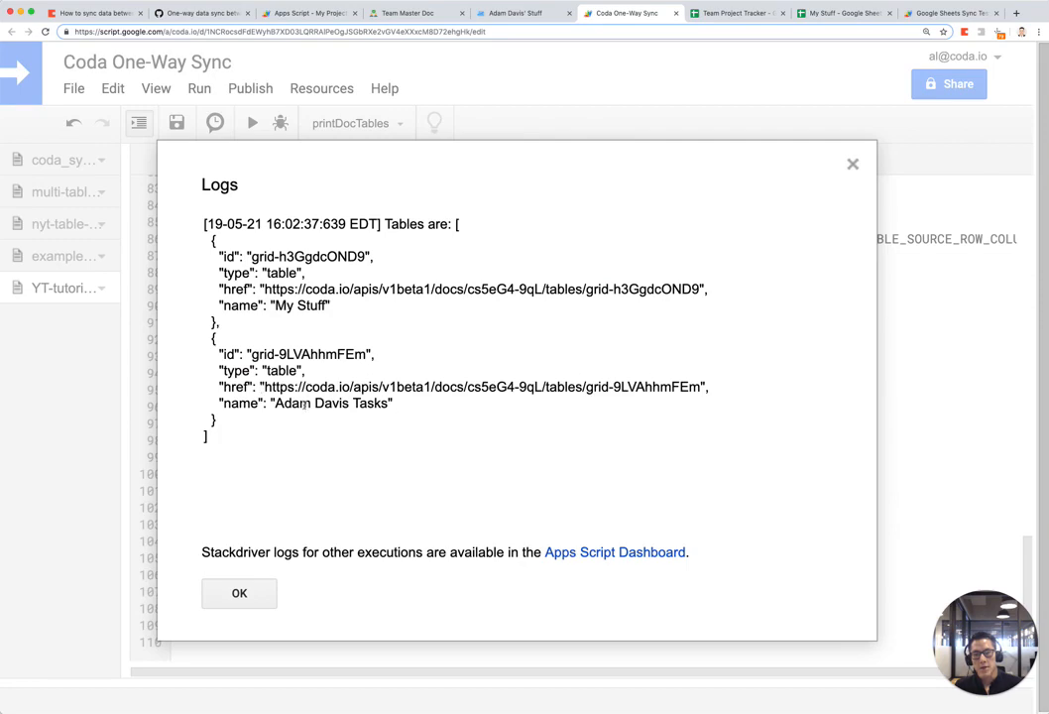
Step: Copy grid-9LVAhhmFEm from the logs and paste it over TO UPDATE on line 34
drag(249, 354, 364, 355)
key(super+c)
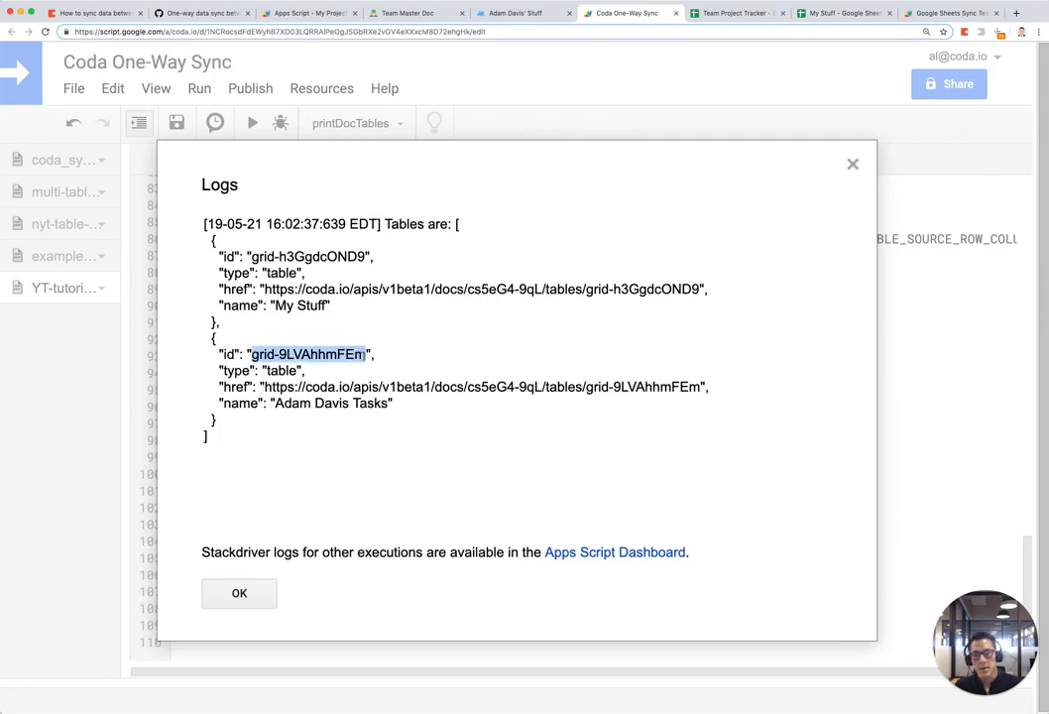
click(260, 592)
scroll(585, 520, up, 15)
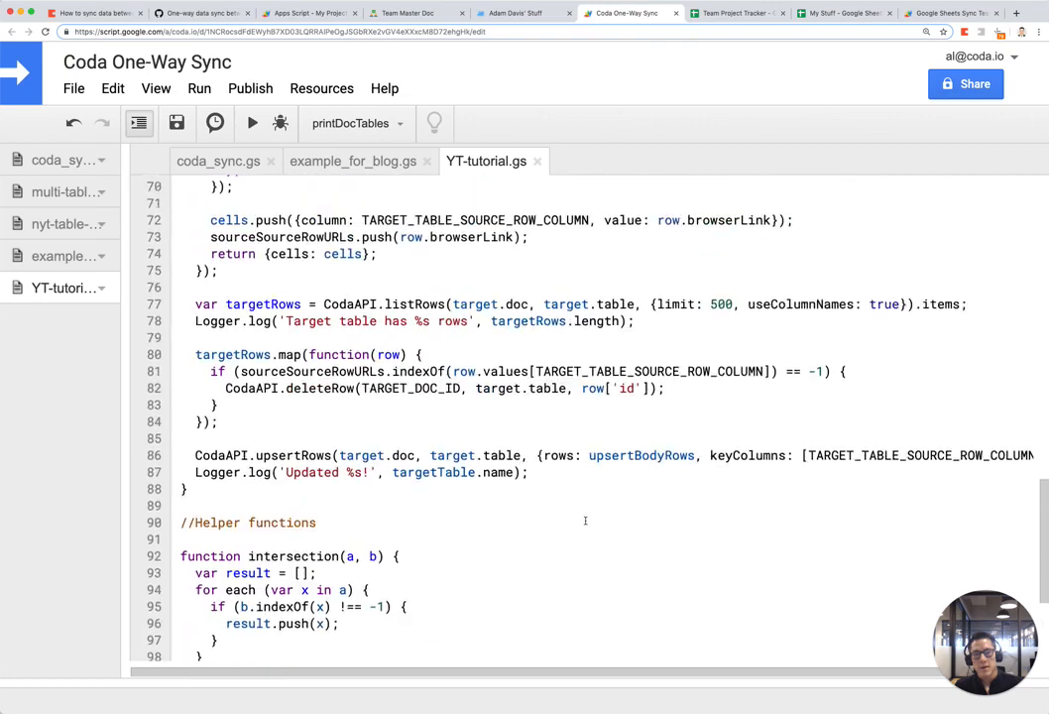
scroll(585, 523, up, 4)
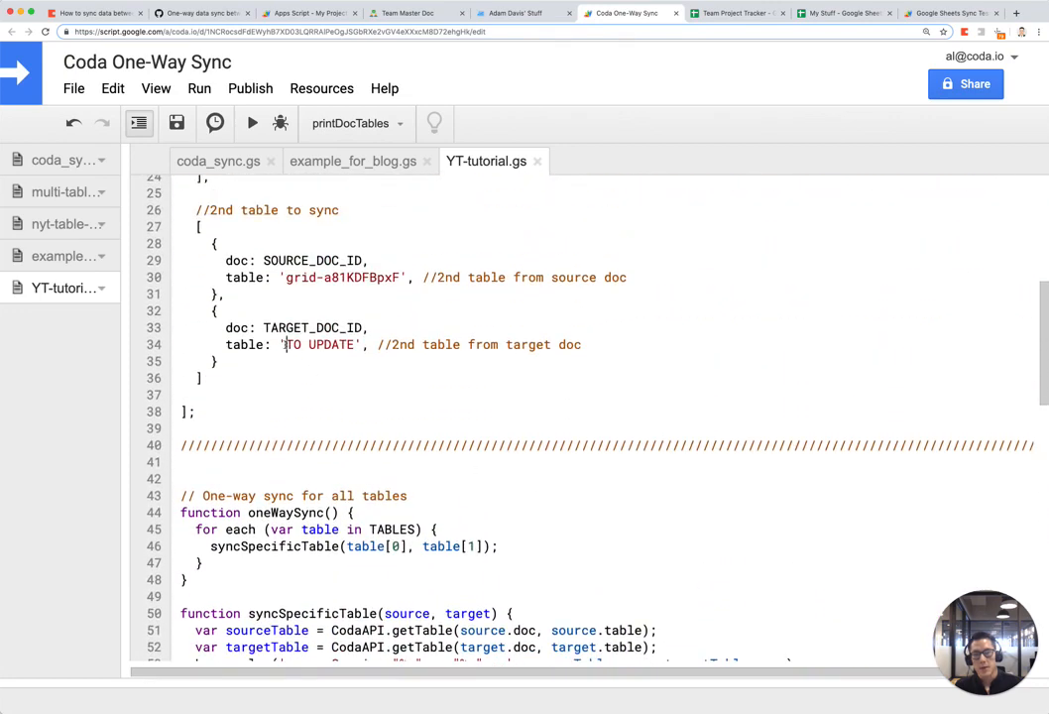
drag(285, 344, 353, 344)
key(super+v)
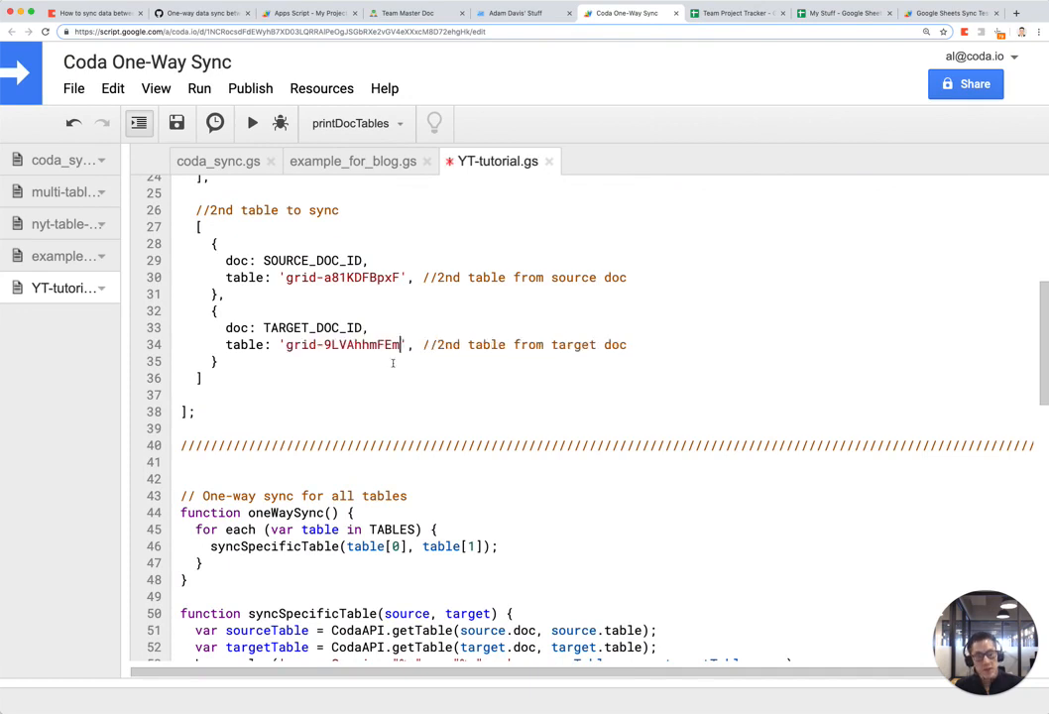
Step: Select the second table-to-sync block, lines 26–36
scroll(497, 410, up, 5)
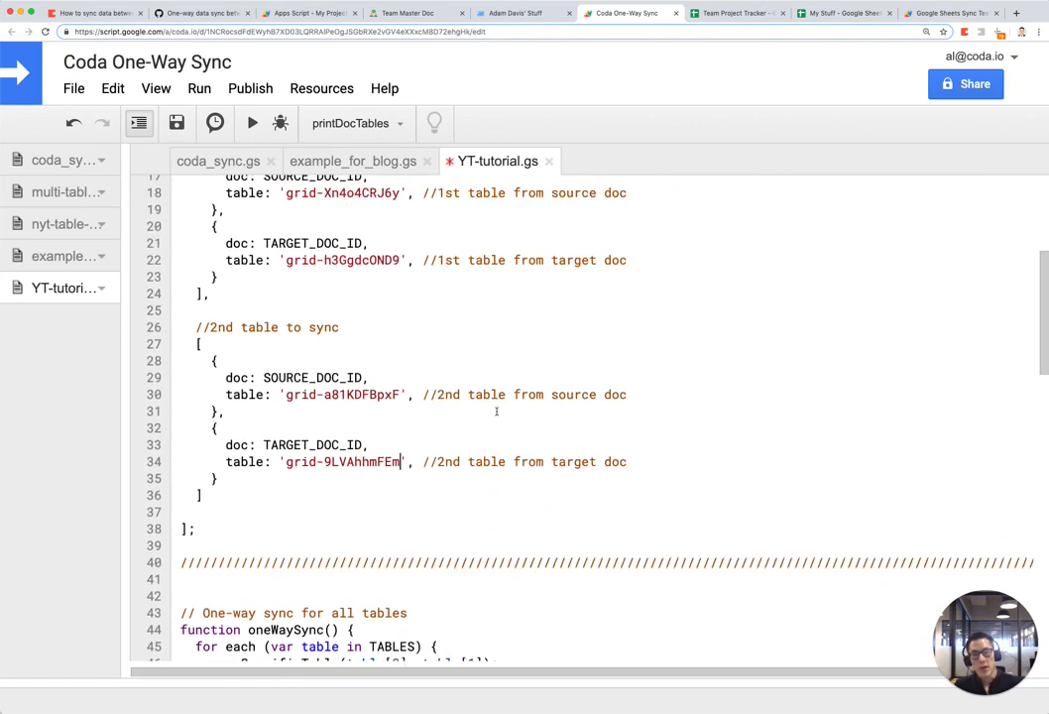
scroll(497, 411, up, 3)
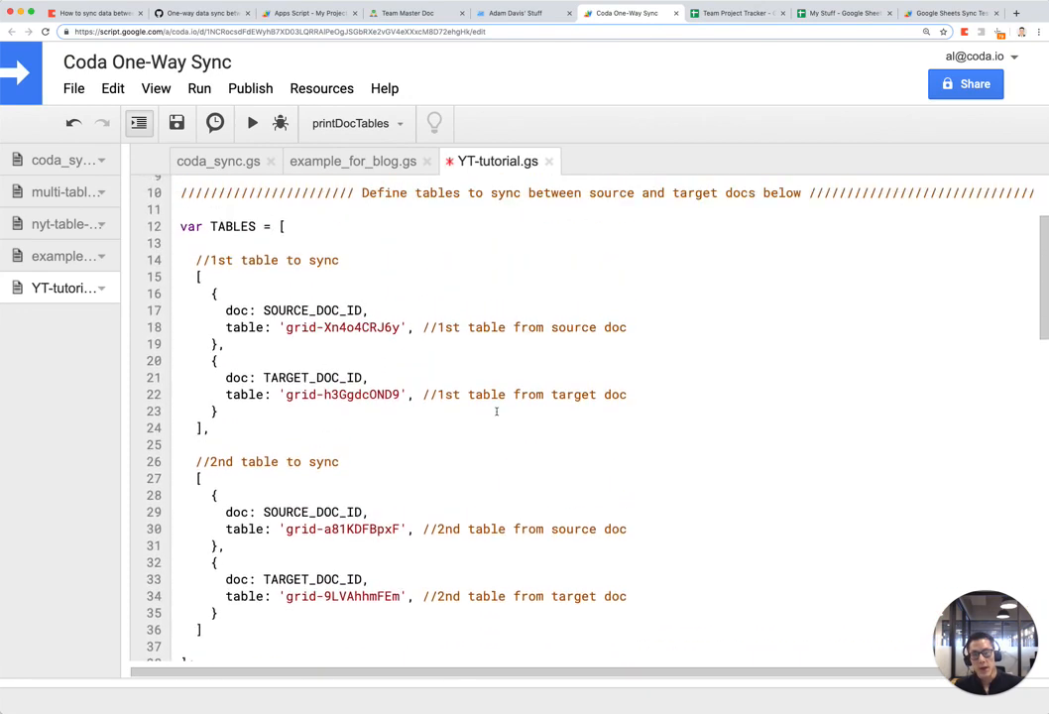
scroll(497, 411, up, 1)
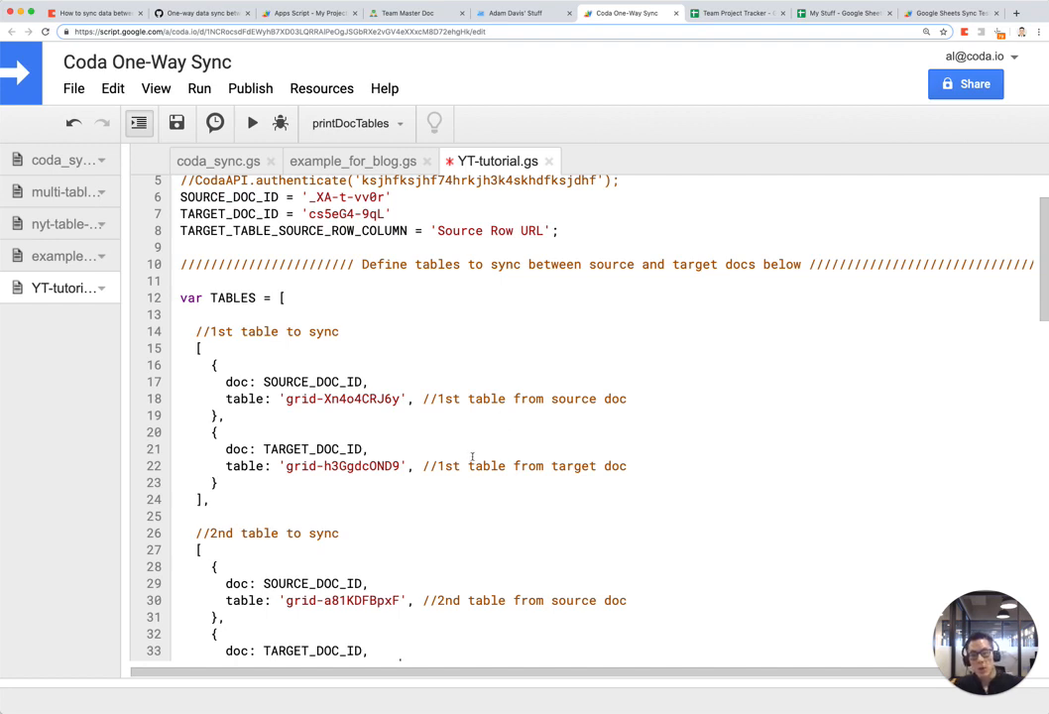
scroll(472, 457, down, 4)
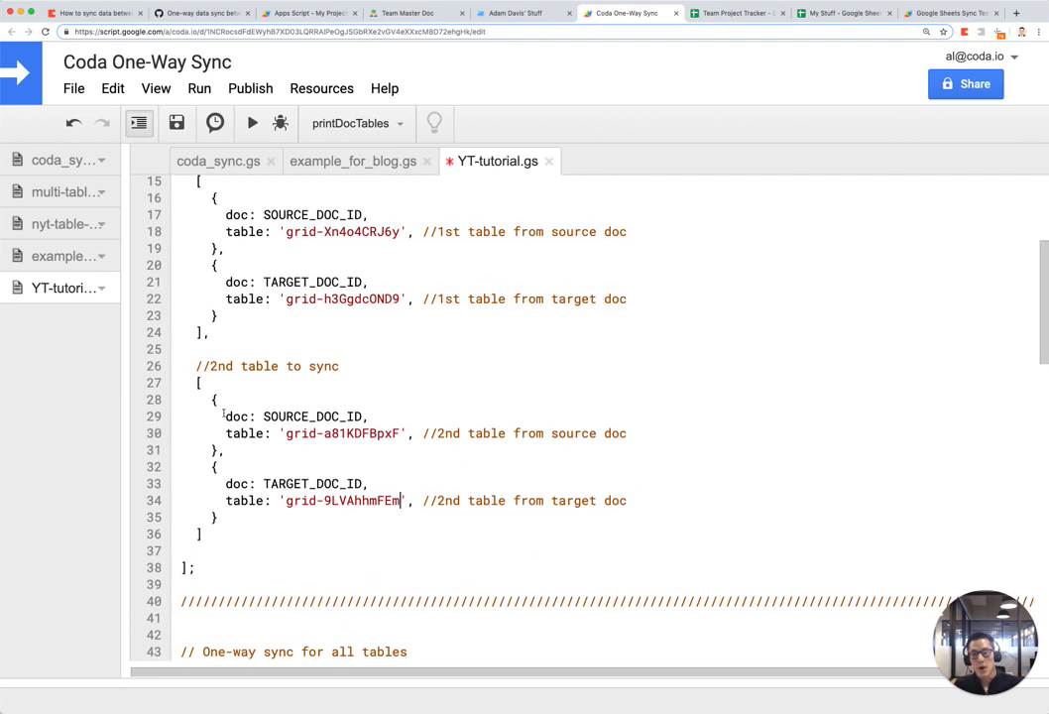
drag(194, 366, 271, 526)
key(ctrl+c)
click(210, 534)
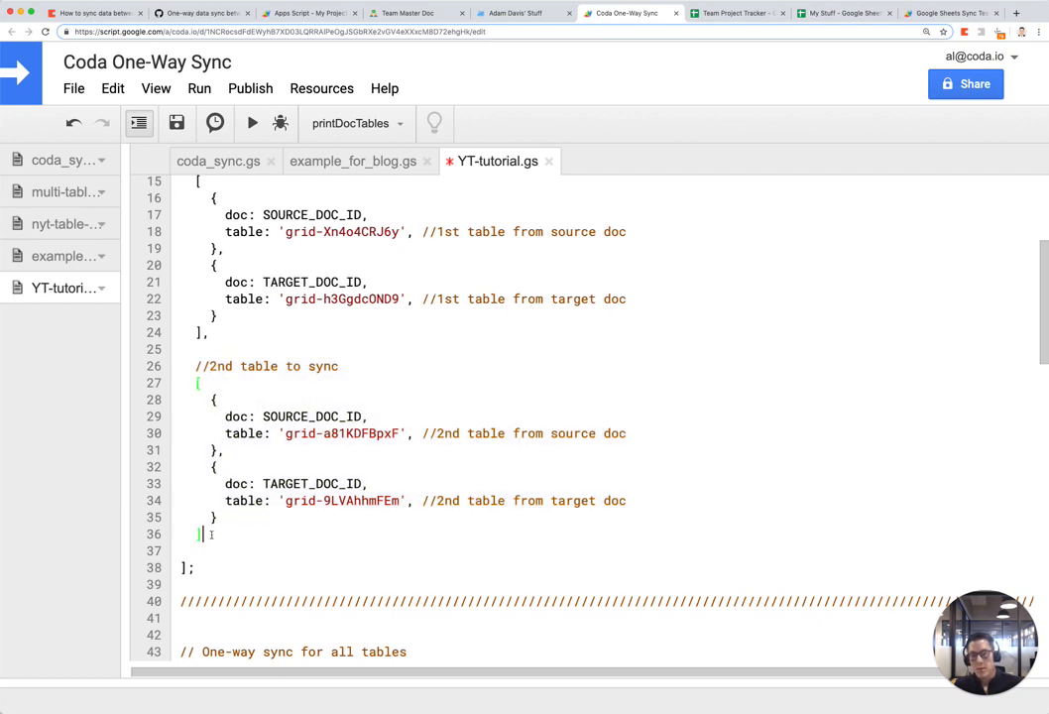
text(,)
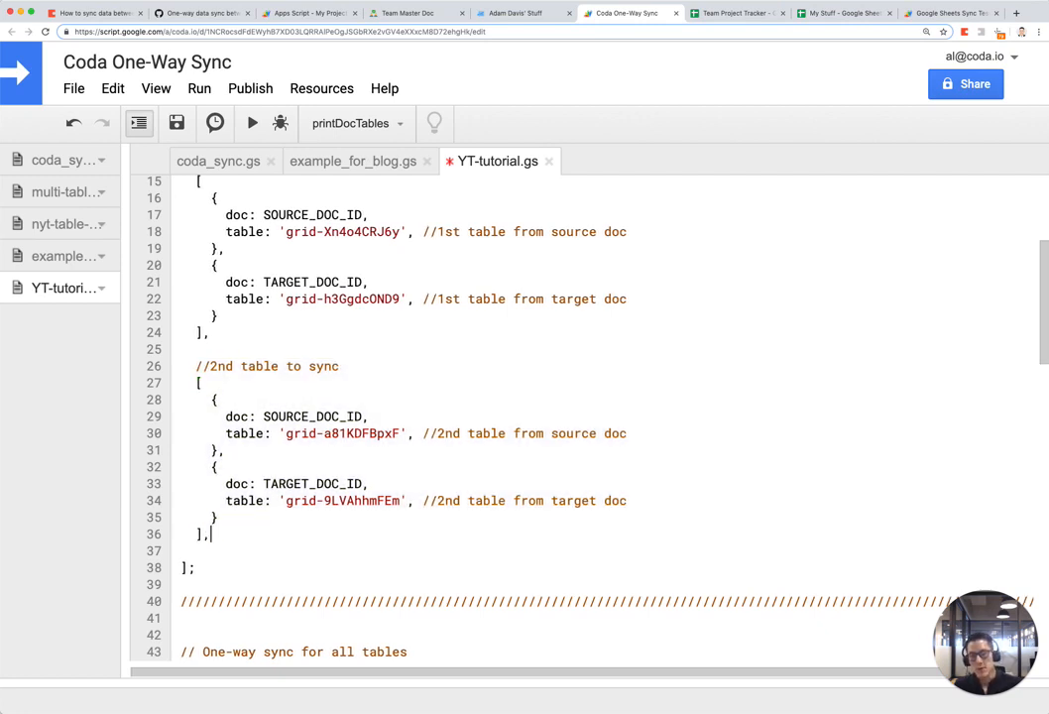
key(Return)
key(Return)
key(ctrl+v)
scroll(279, 462, down, 1)
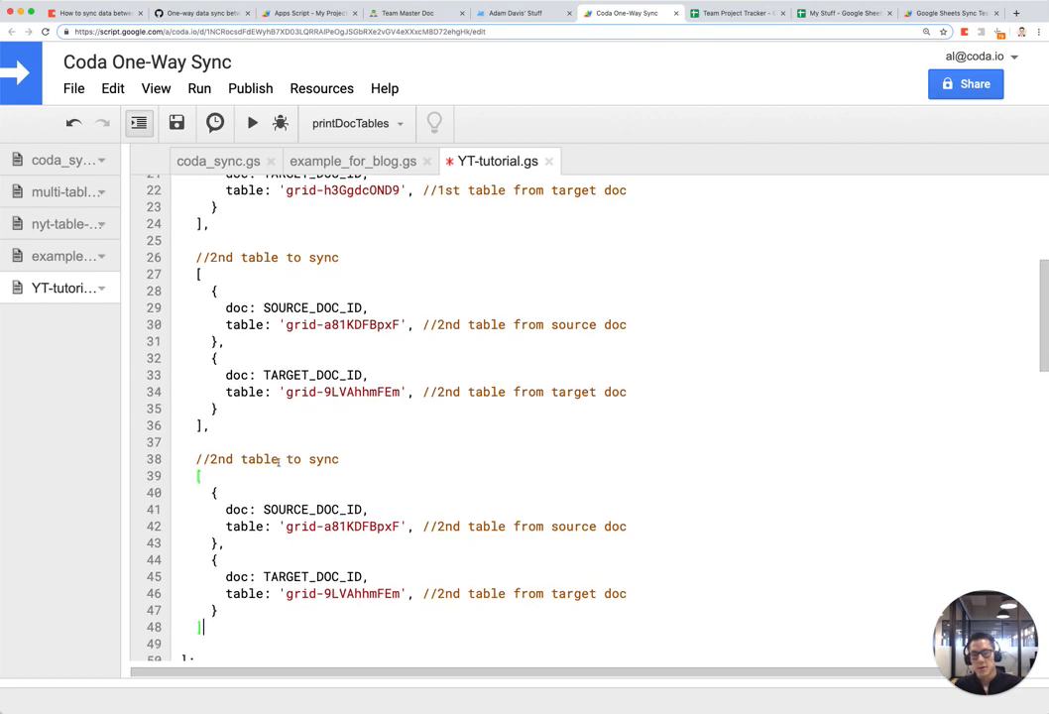
drag(210, 459, 226, 459)
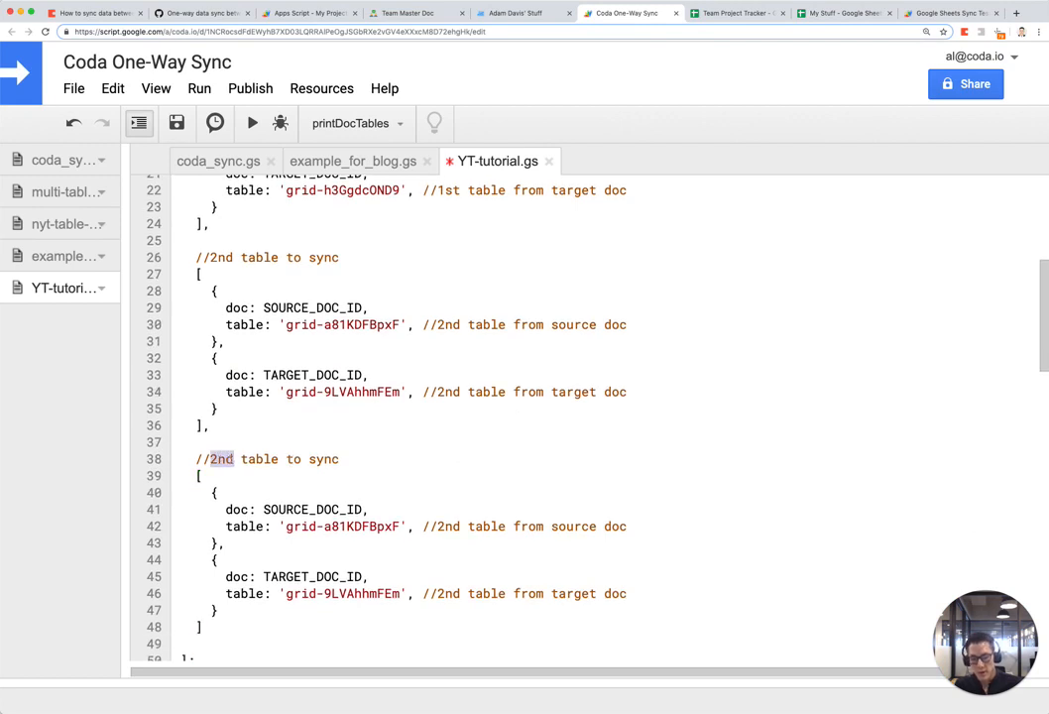
text(3rd)
scroll(243, 476, down, 5)
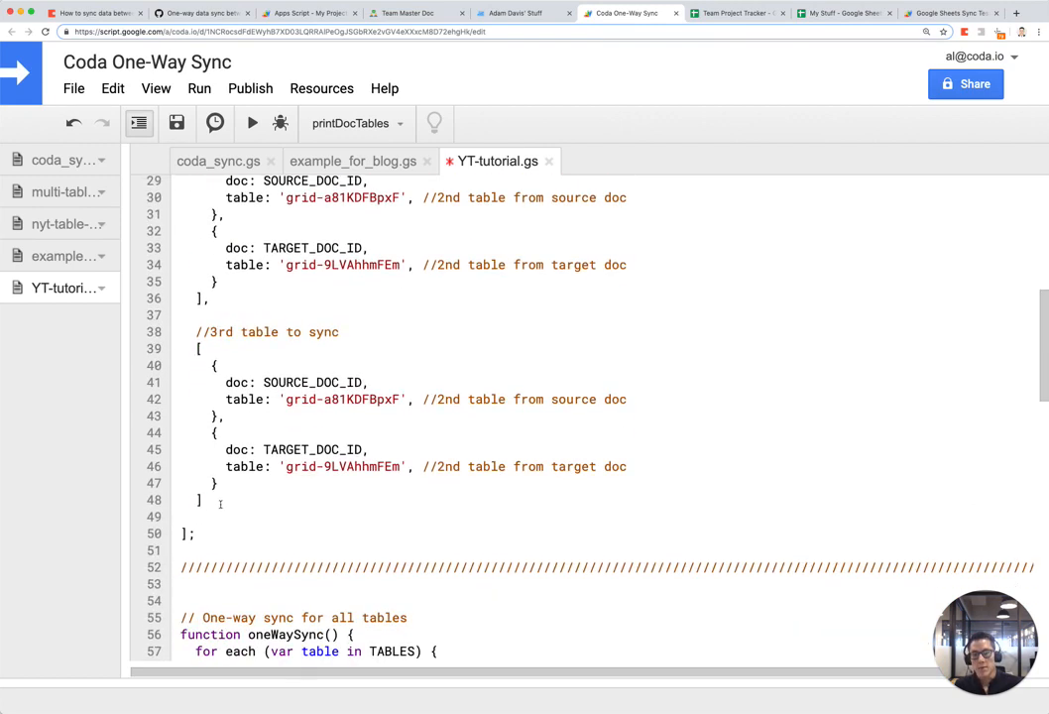
click(221, 502)
text(,)
key(Return)
key(Return)
key(ctrl+v)
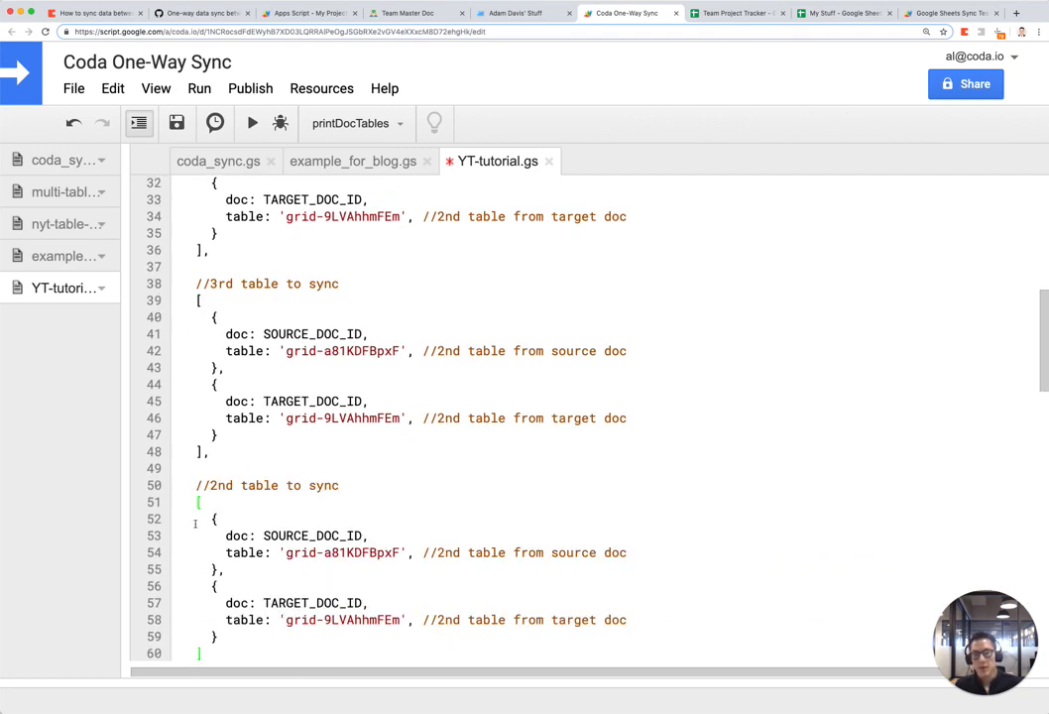
drag(210, 485, 226, 485)
text(4th)
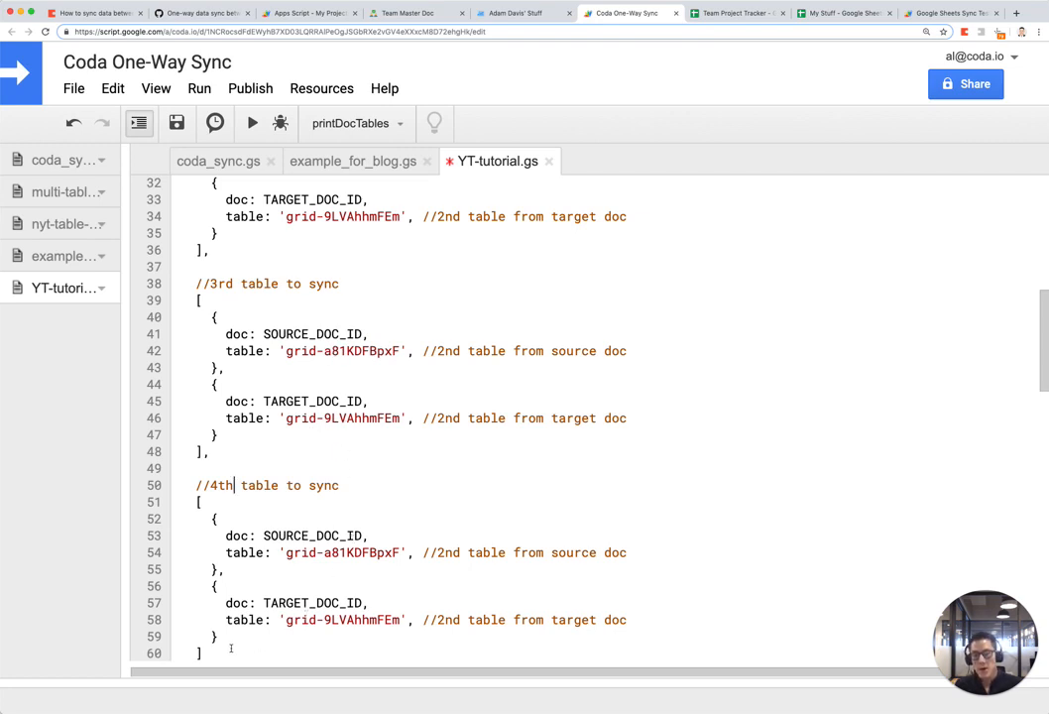
drag(231, 649, 208, 253)
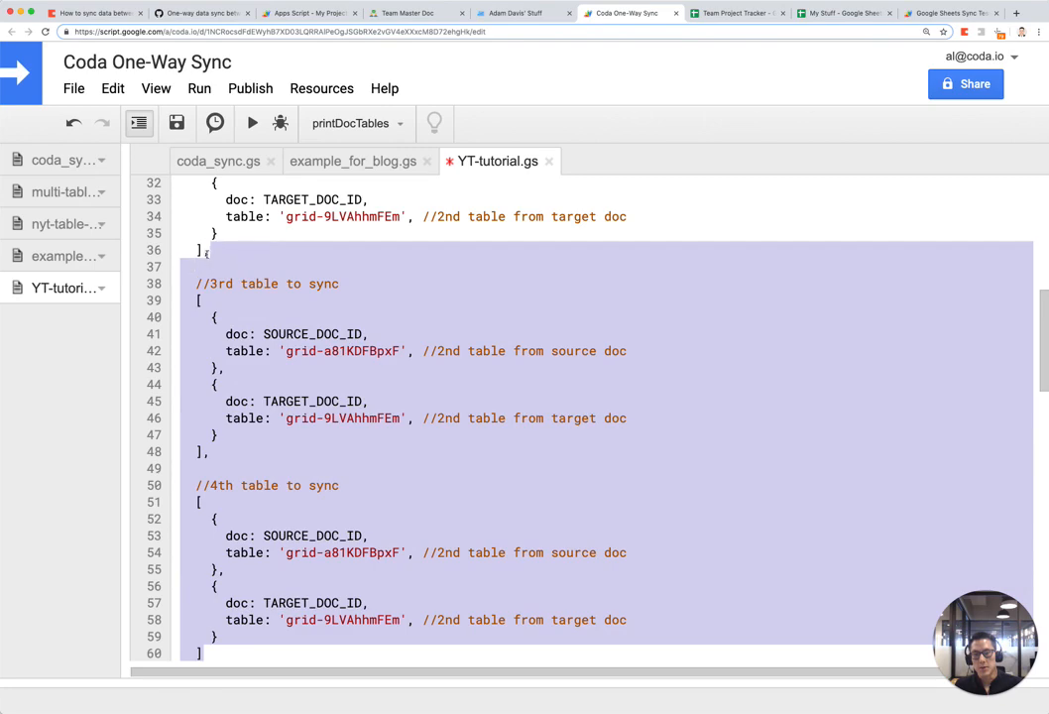
key(BackSpace)
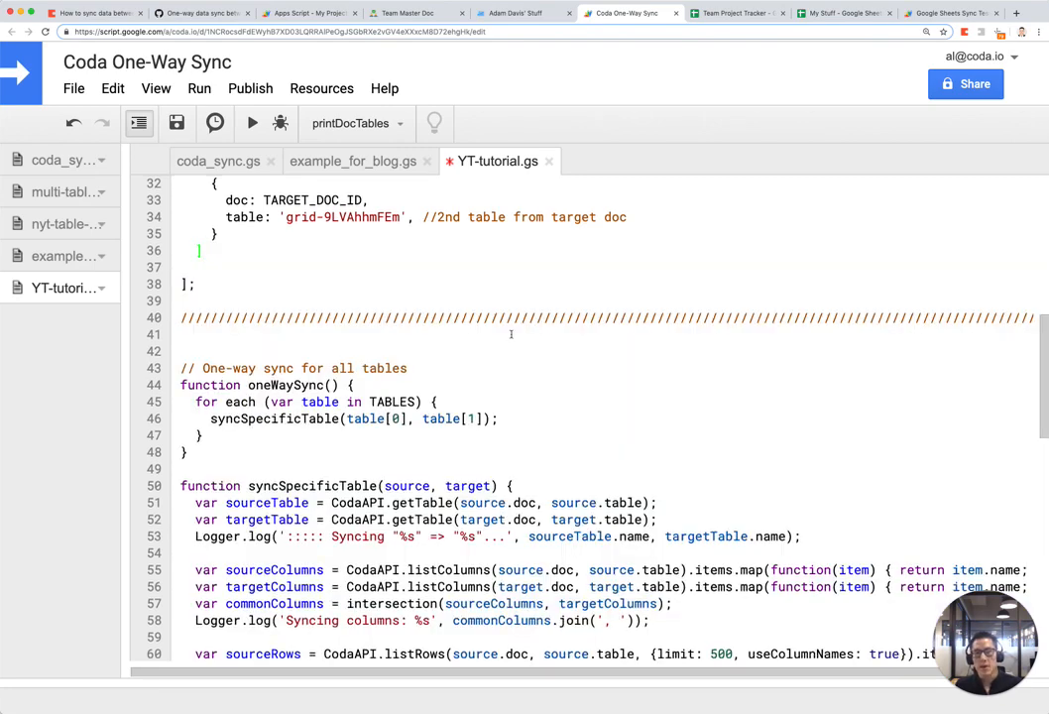
scroll(513, 336, up, 3)
scroll(512, 336, up, 4)
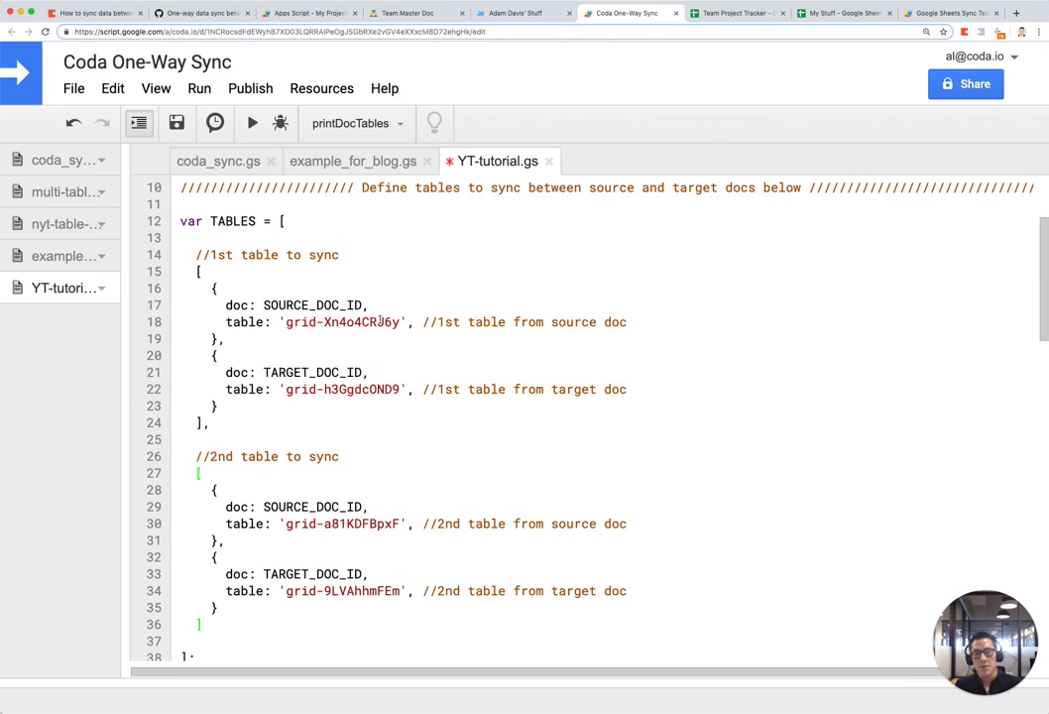
click(433, 16)
scroll(241, 270, up, 3)
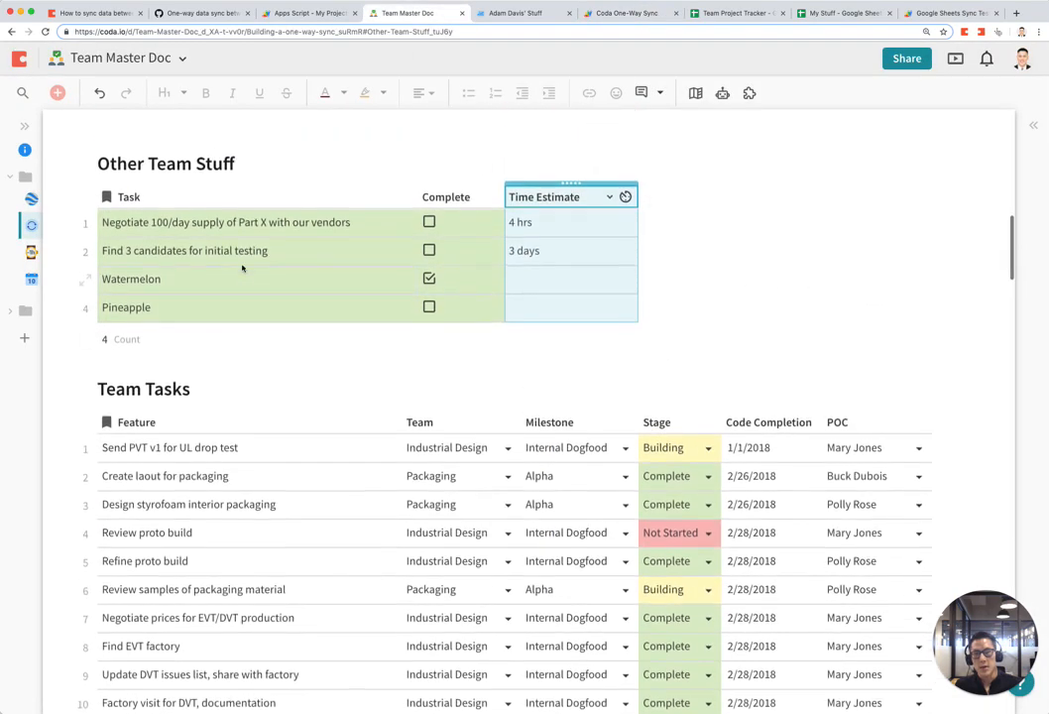
key(ctrl+Tab)
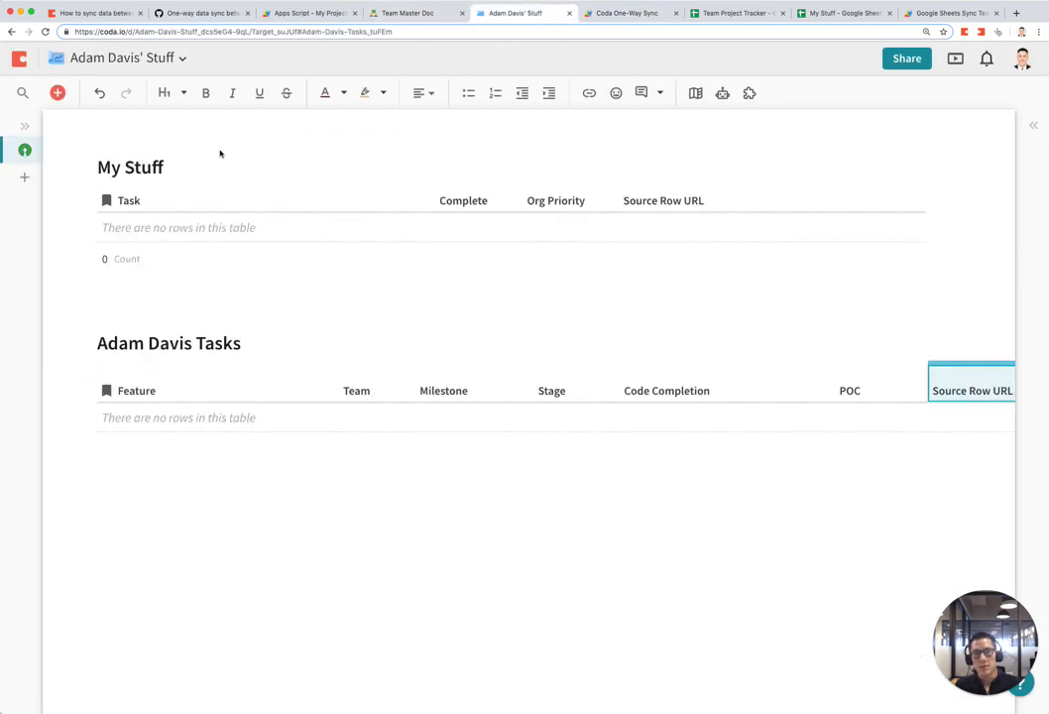
click(397, 15)
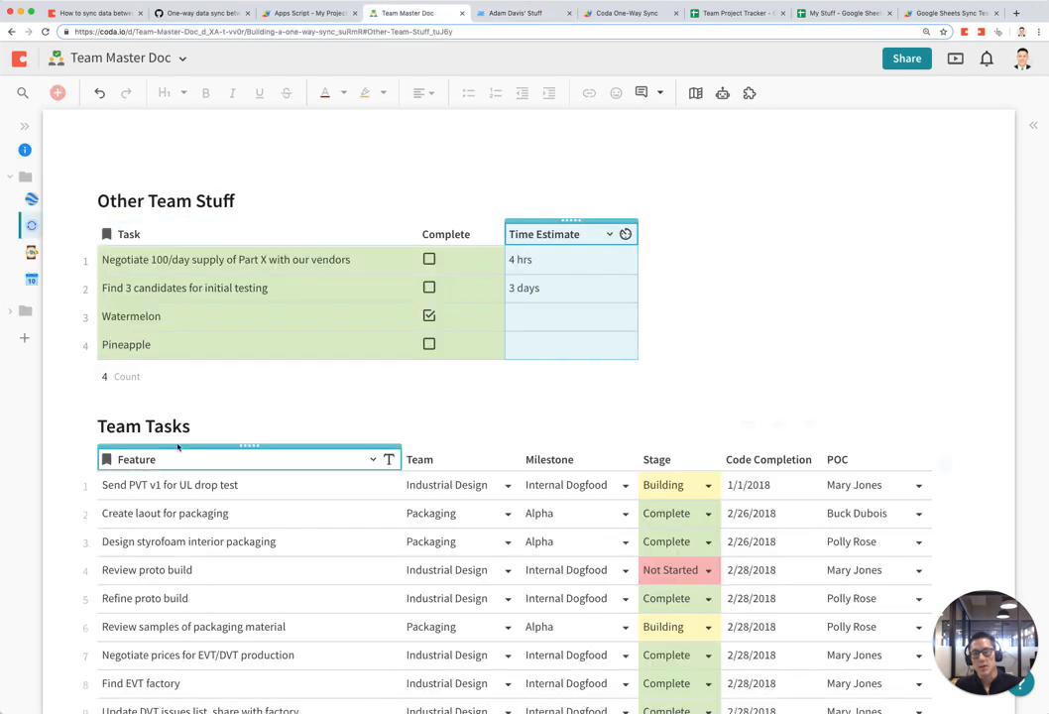
click(517, 12)
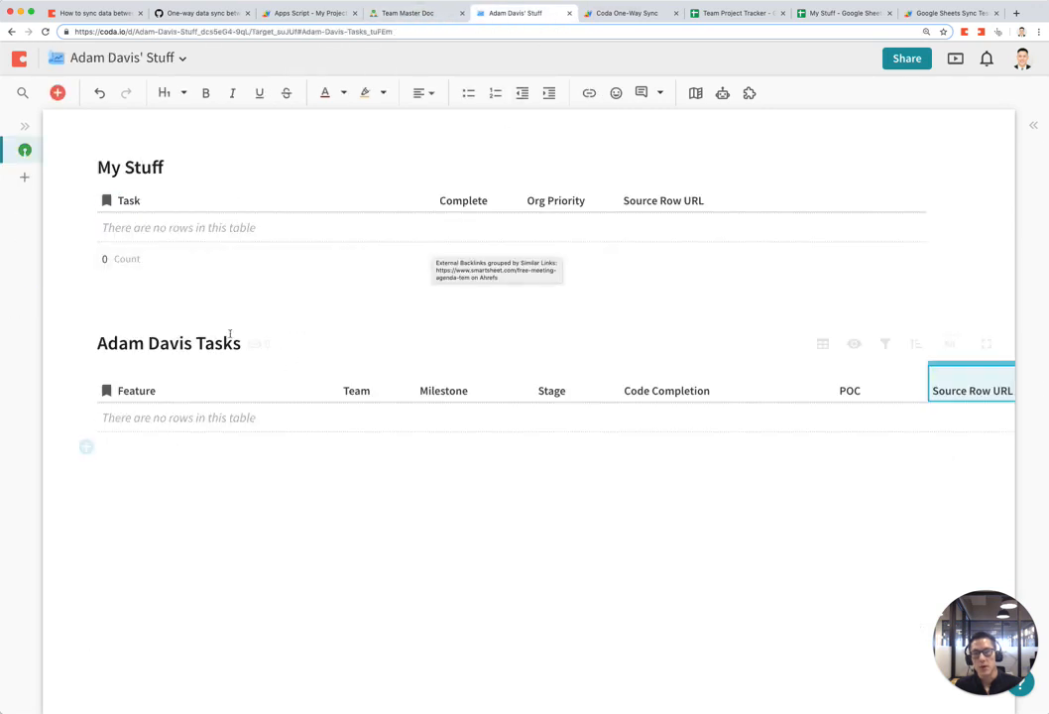
click(614, 14)
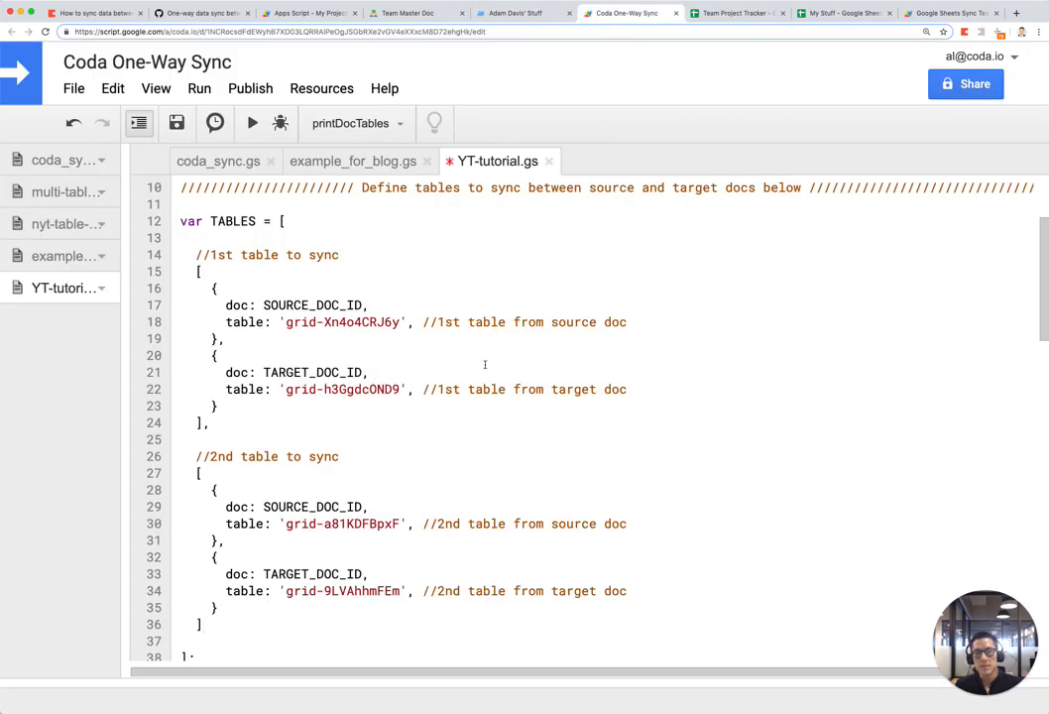
Step: Find the oneWaySync function in YT-tutorial.gs, pick it in the function dropdown and run it
key(super+plus)
key(super+plus)
scroll(484, 369, down, 1)
key(super+minus)
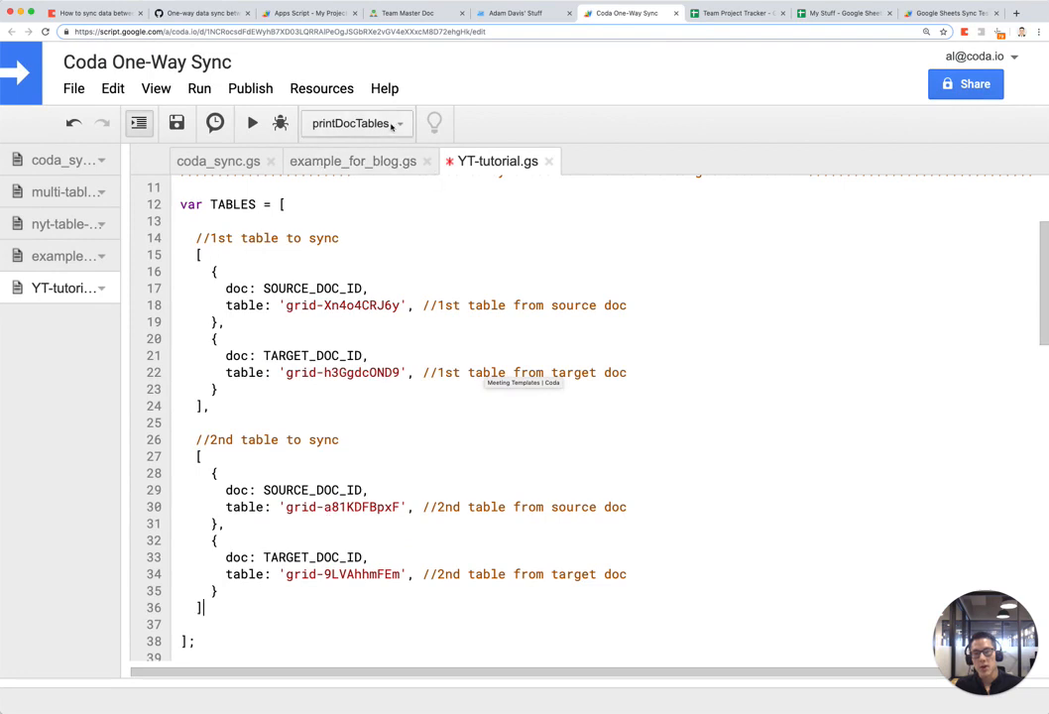
scroll(385, 316, down, 2)
scroll(385, 315, down, 2)
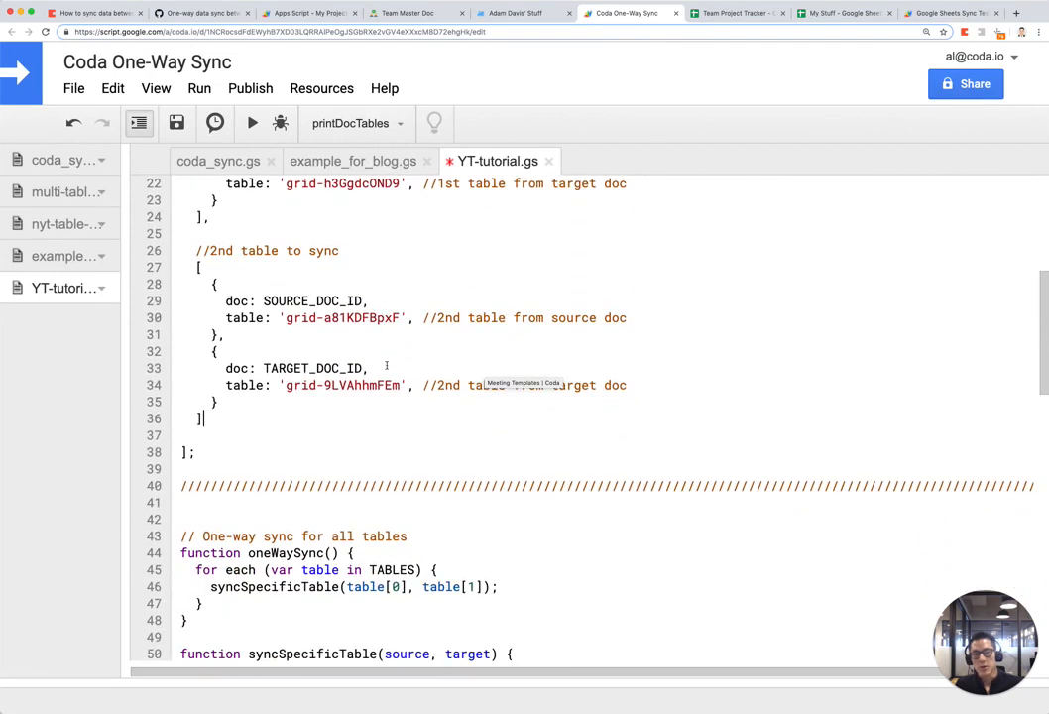
drag(247, 553, 342, 554)
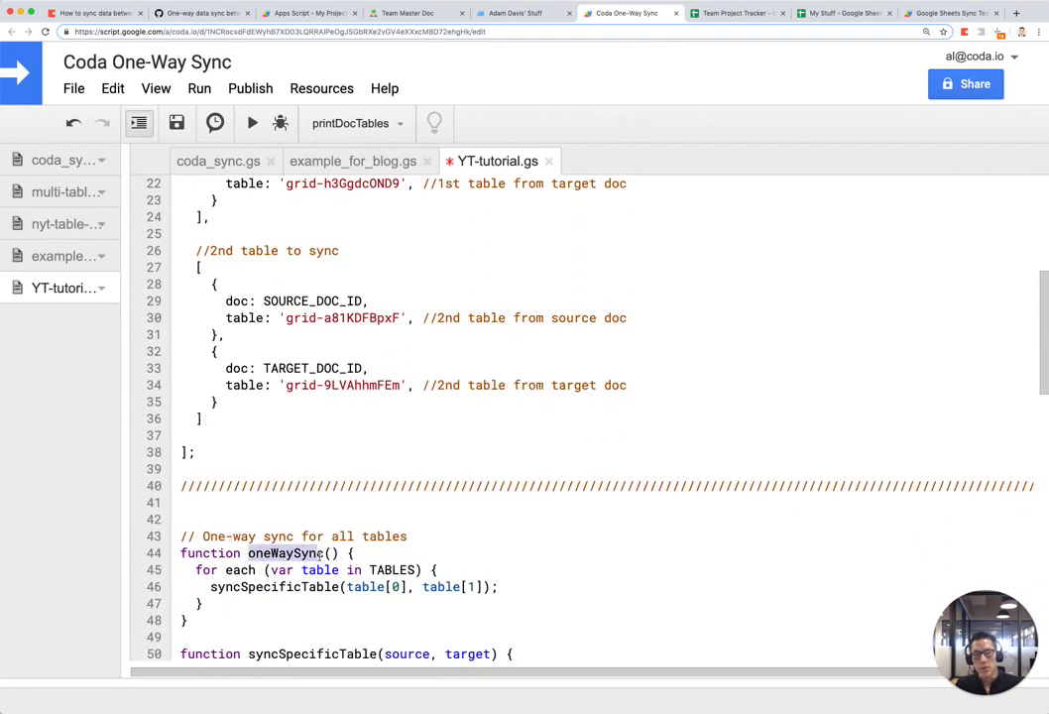
scroll(393, 434, up, 3)
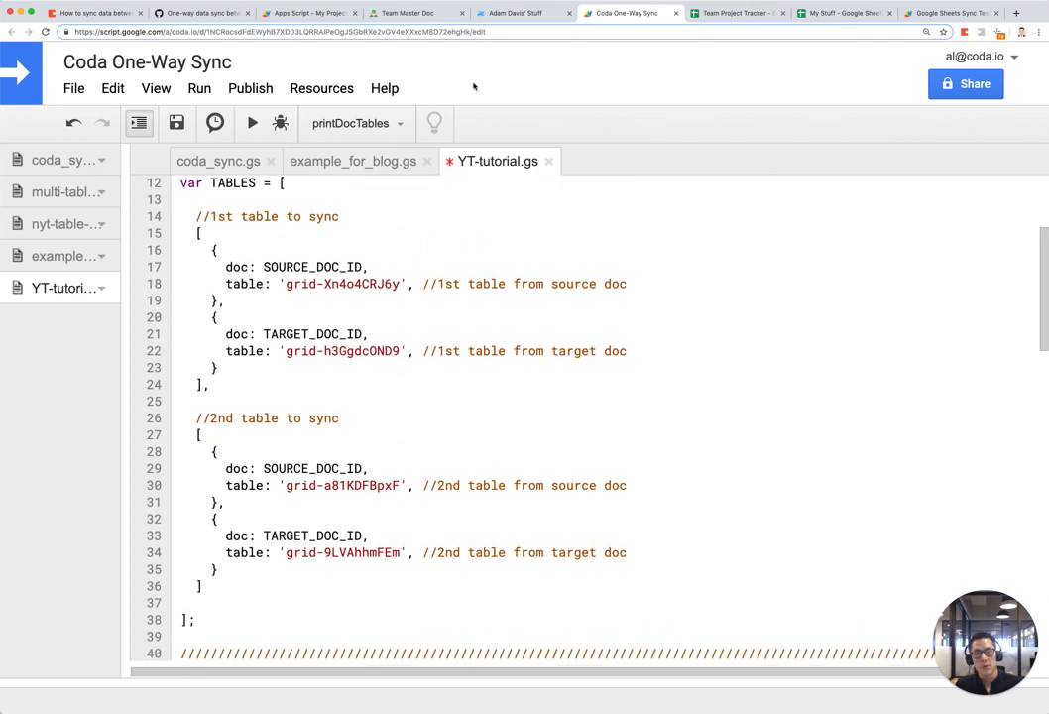
click(355, 123)
click(347, 156)
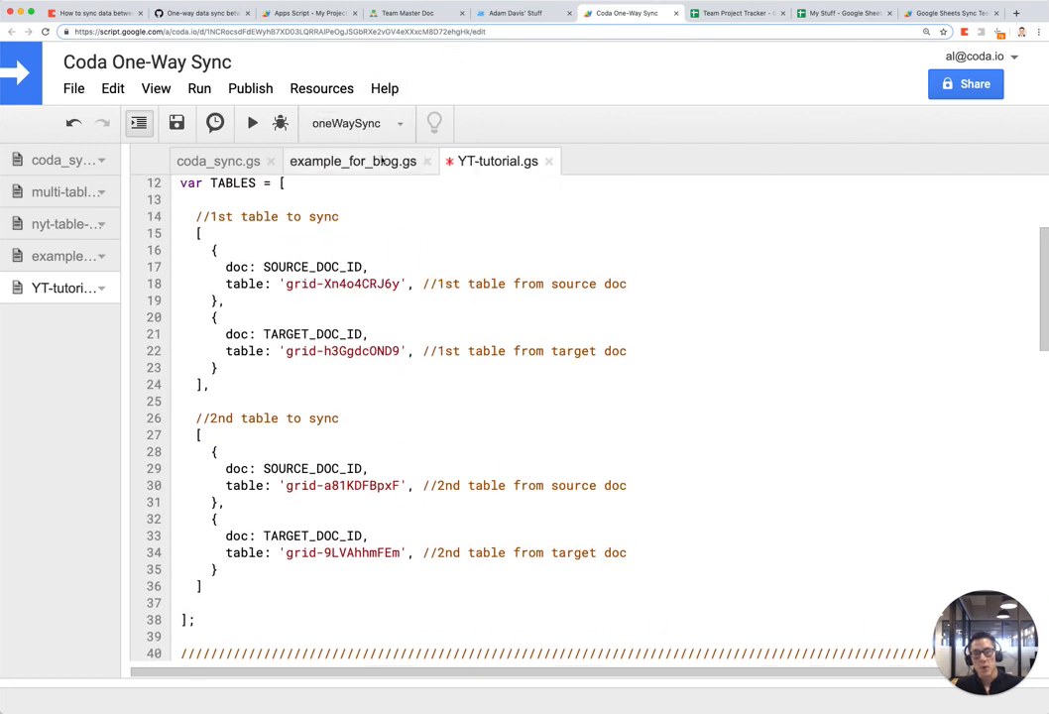
click(253, 123)
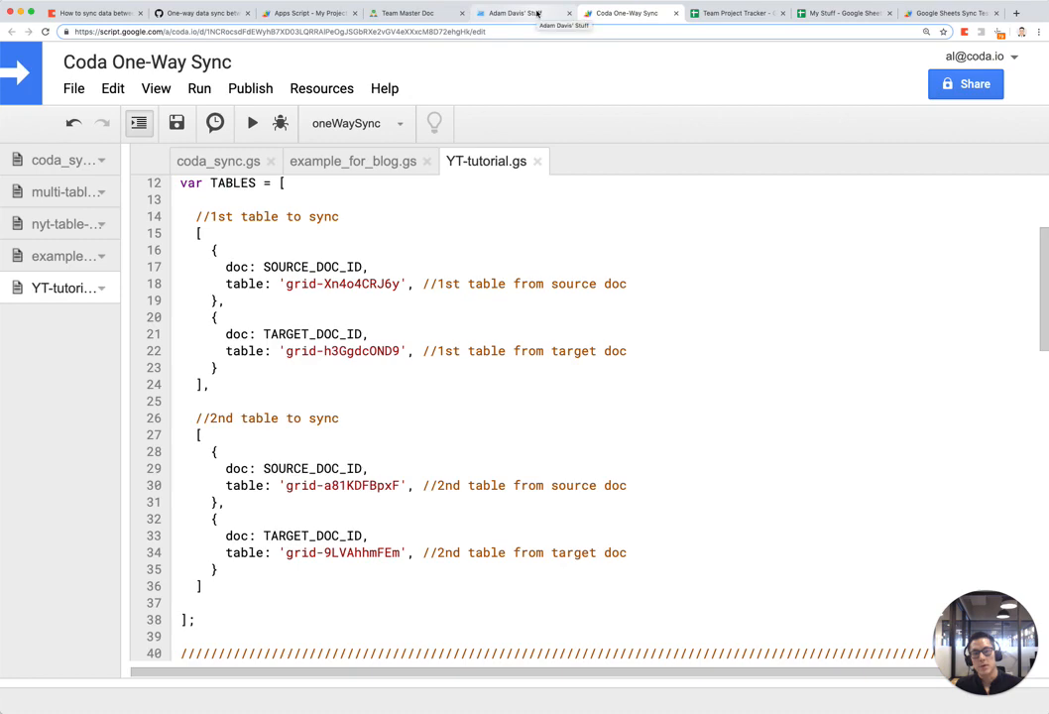
Step: Compare the target doc's synced My Stuff and personal tasks tables with the Team Master Doc sources
click(537, 13)
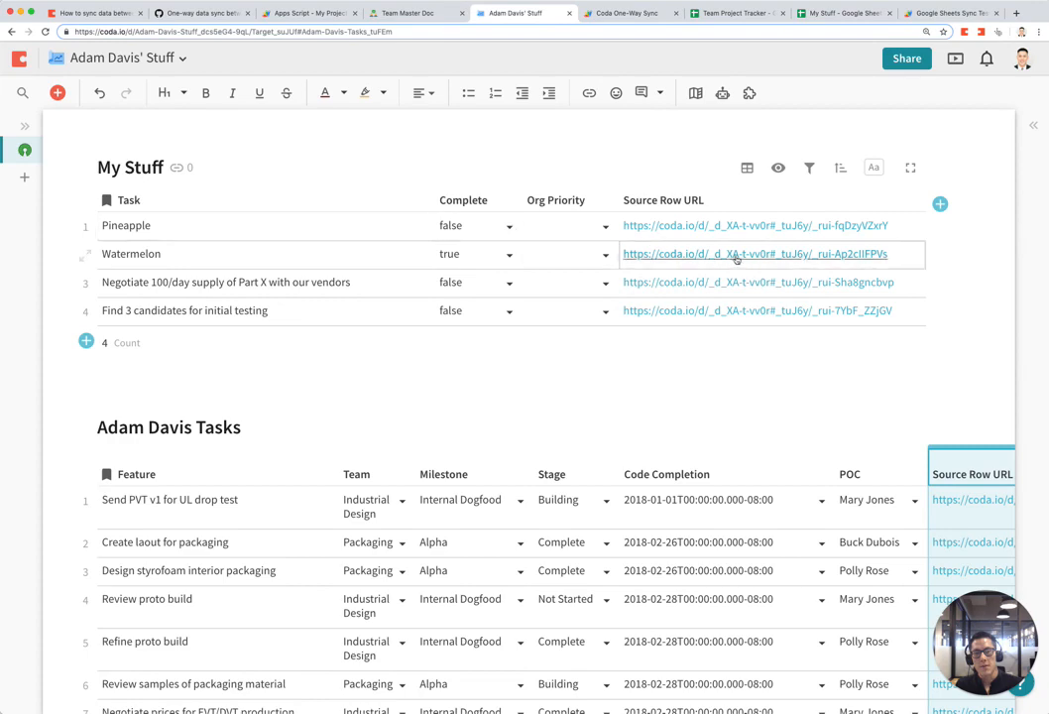
click(404, 13)
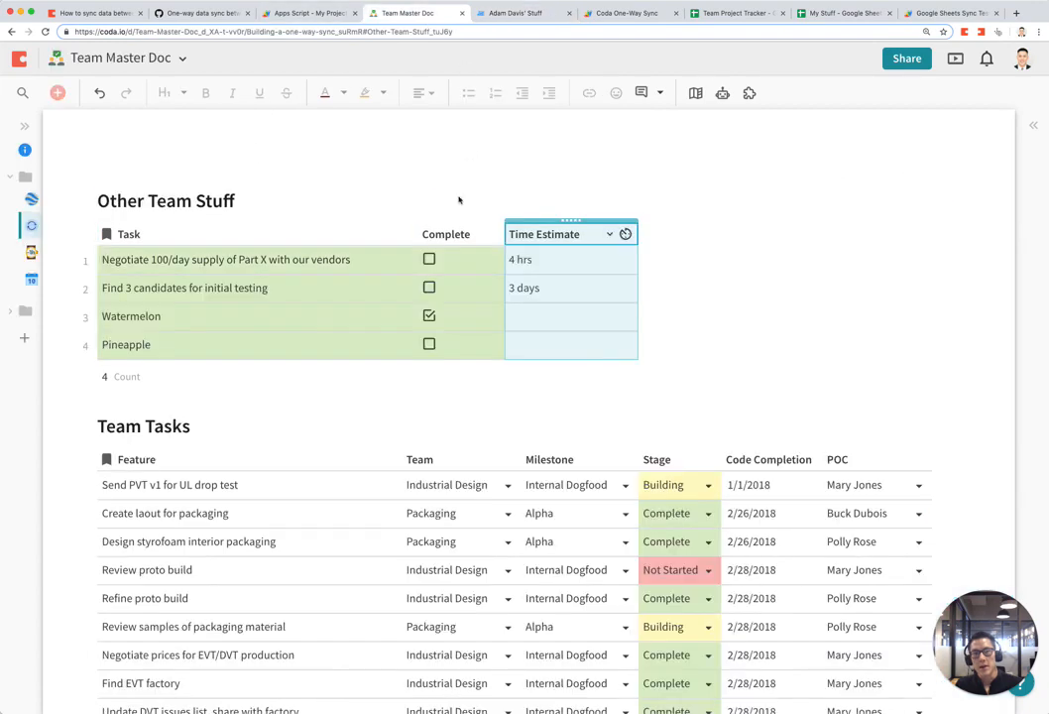
click(523, 20)
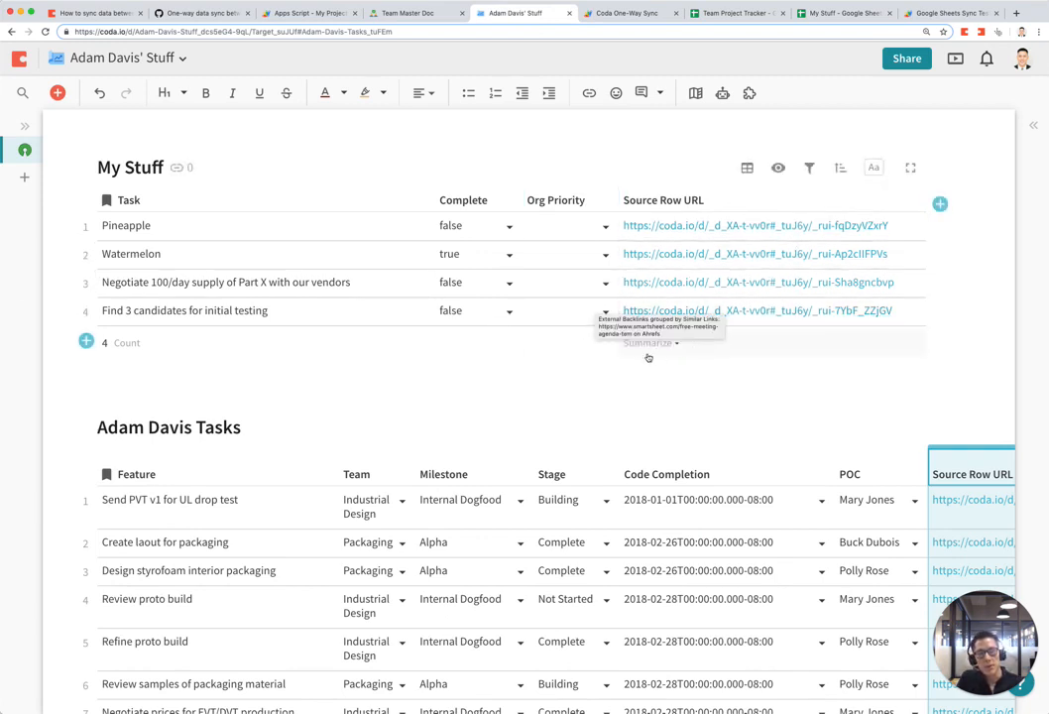
click(707, 357)
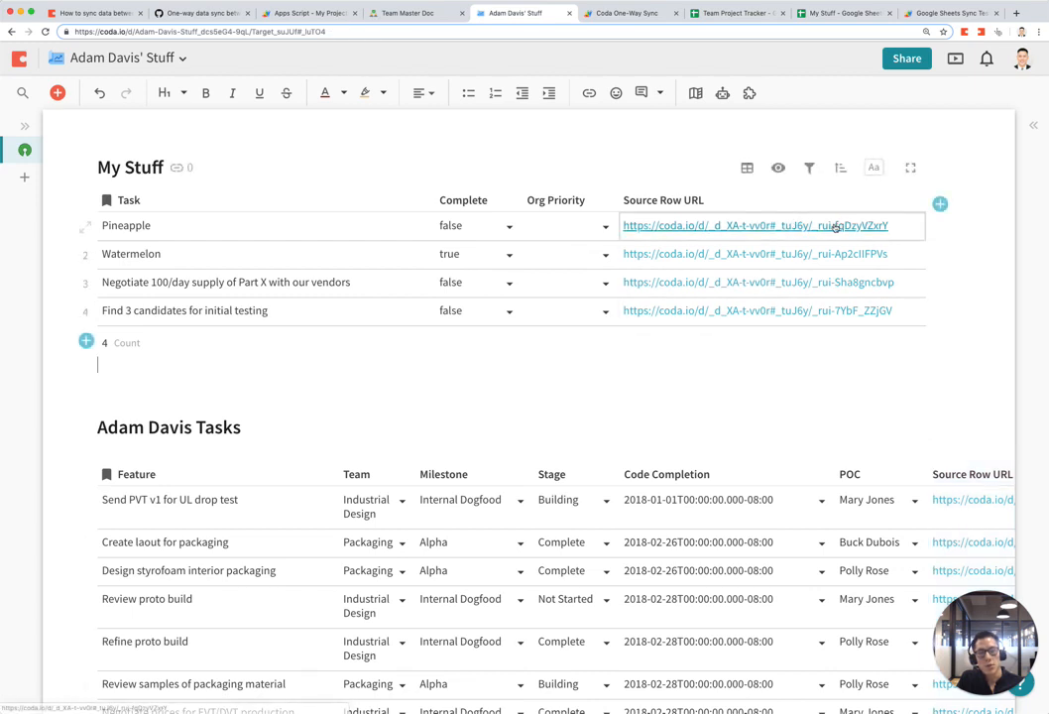
mouse_move(836, 227)
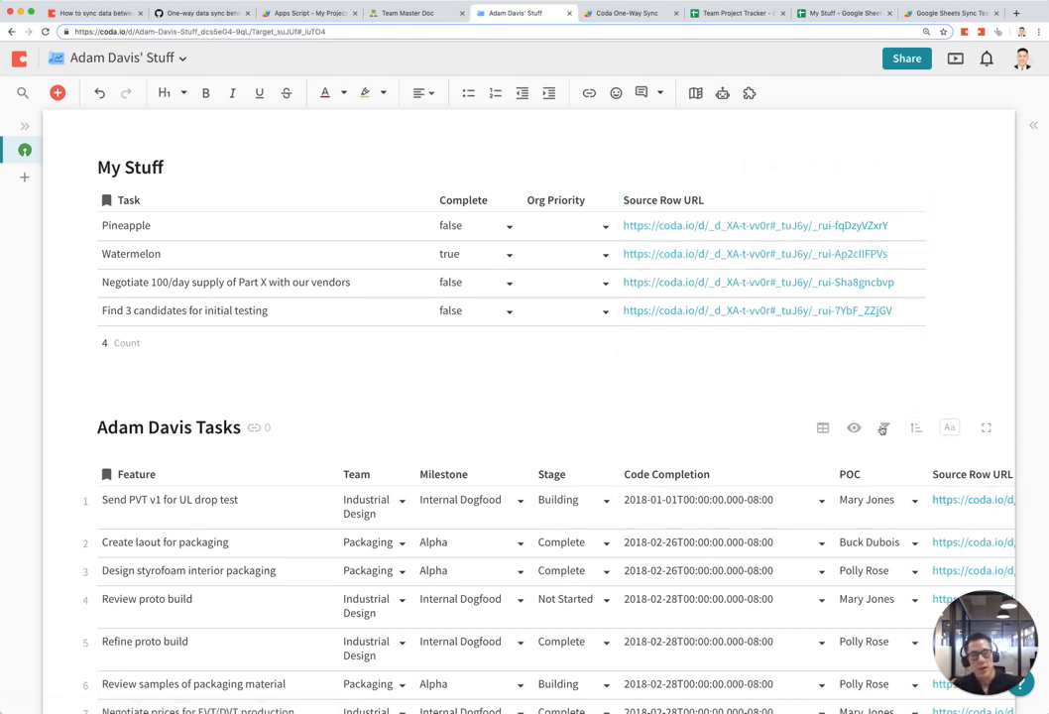
Step: Hide the Source Row URL column in both My Stuff and the personal tasks table
click(699, 202)
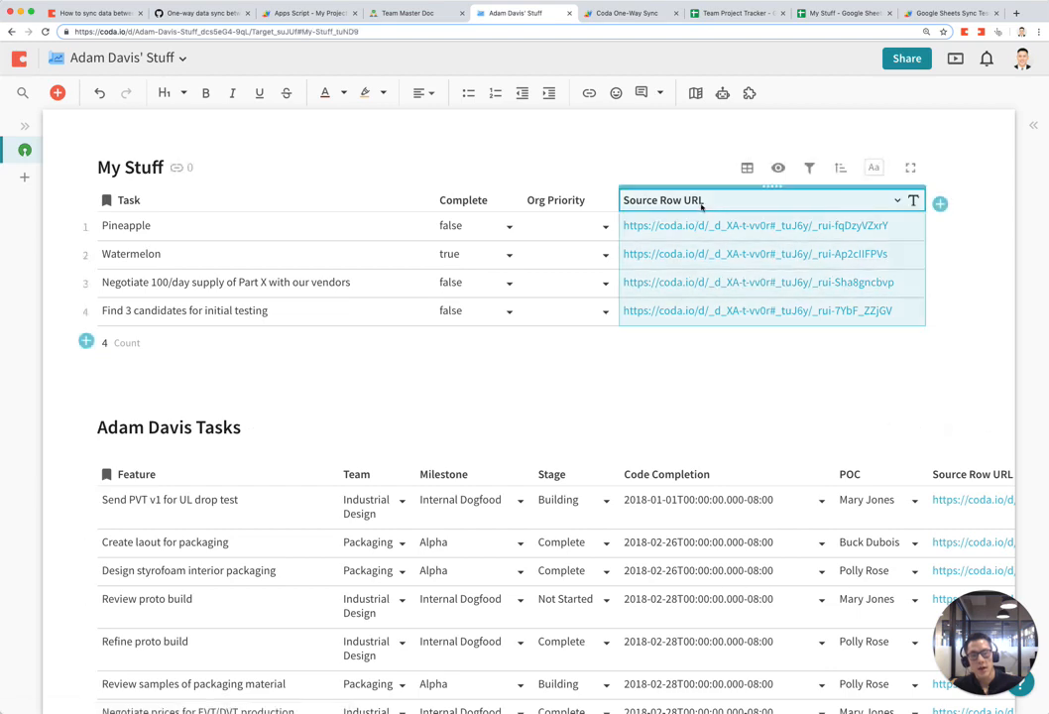
right_click(701, 205)
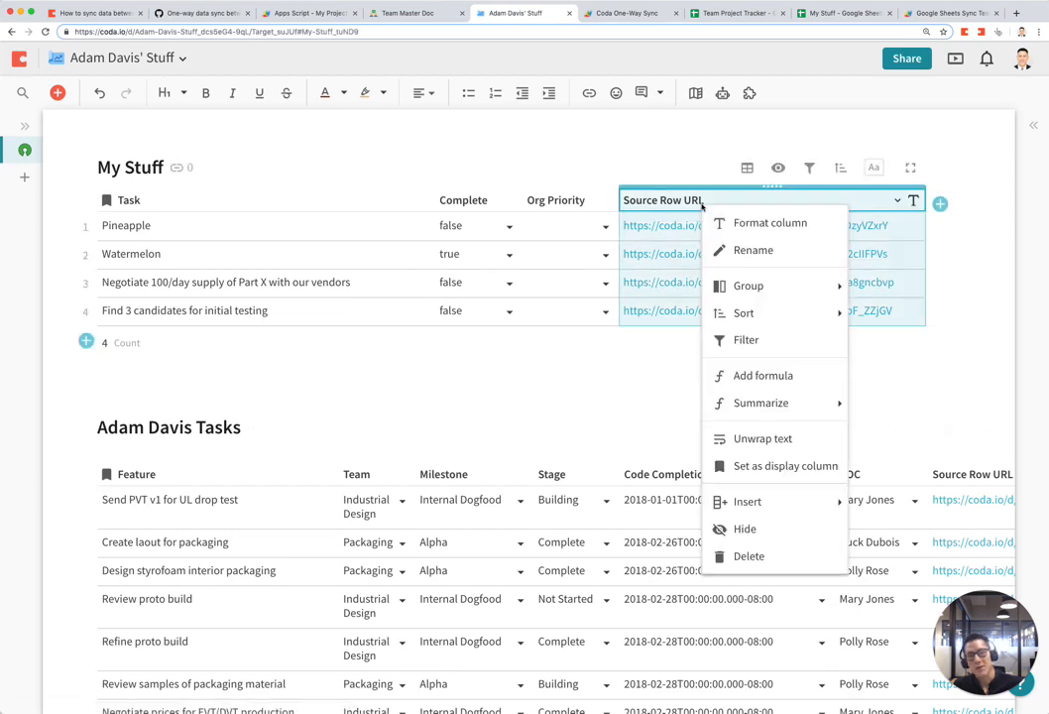
click(796, 527)
scroll(789, 520, right, 4)
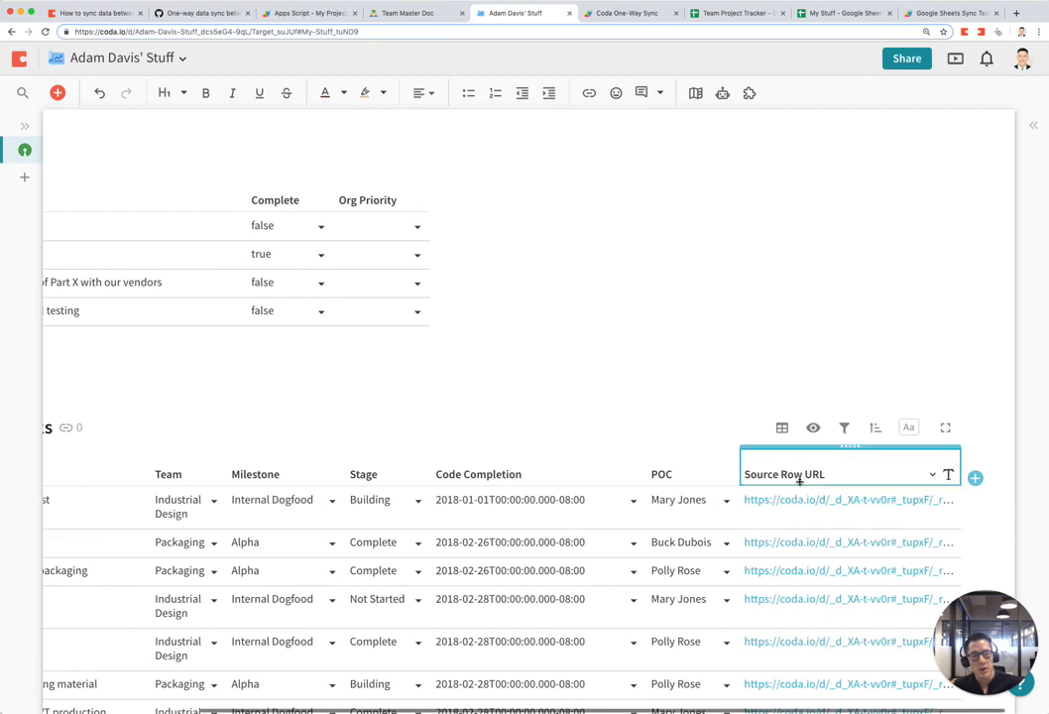
right_click(799, 482)
click(871, 435)
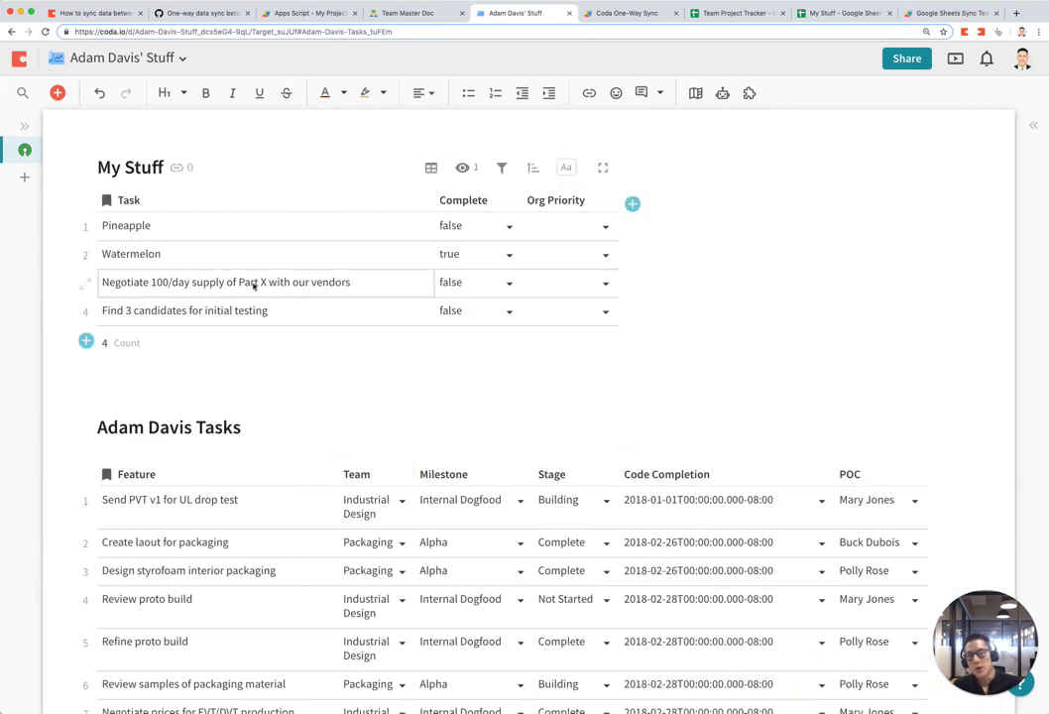
Step: Format the Complete column as Checkbox
click(508, 200)
click(575, 264)
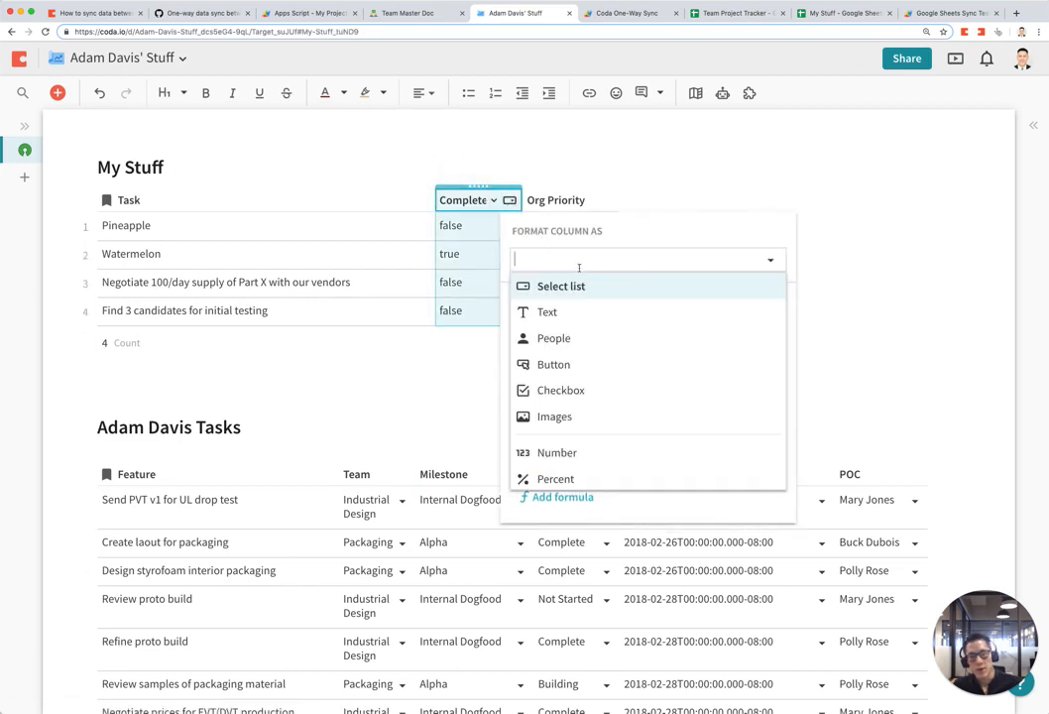
scroll(576, 365, down, 3)
scroll(576, 367, up, 2)
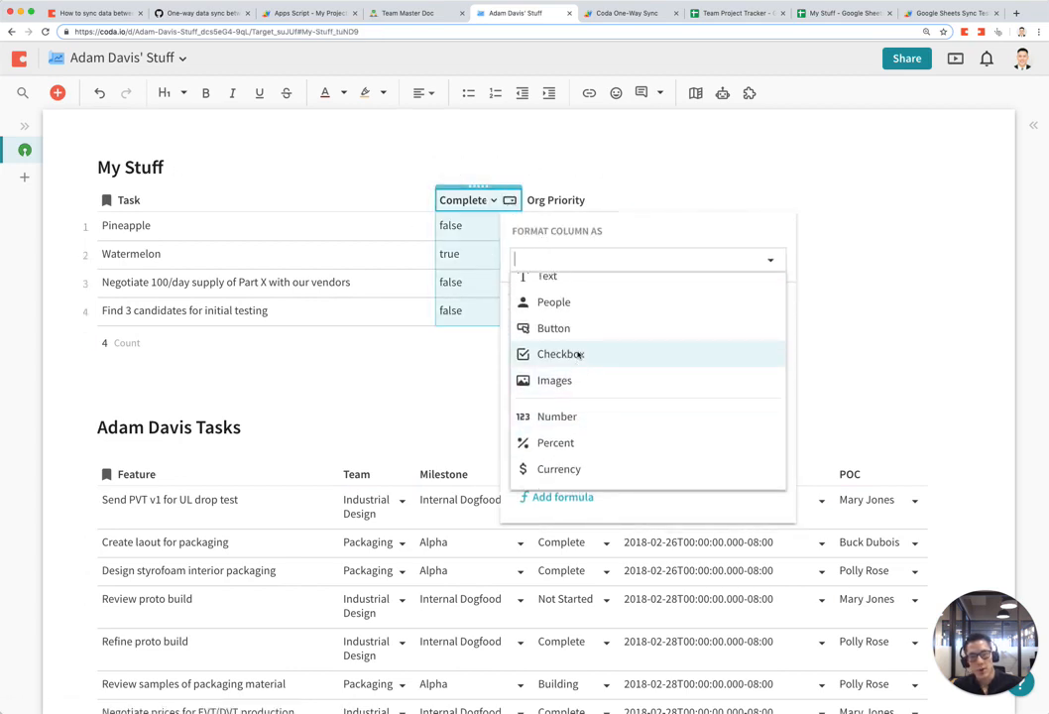
click(576, 351)
click(409, 370)
Step: Format the Code Completion column as Date, showing values like 1/1/2018
scroll(610, 382, down, 2)
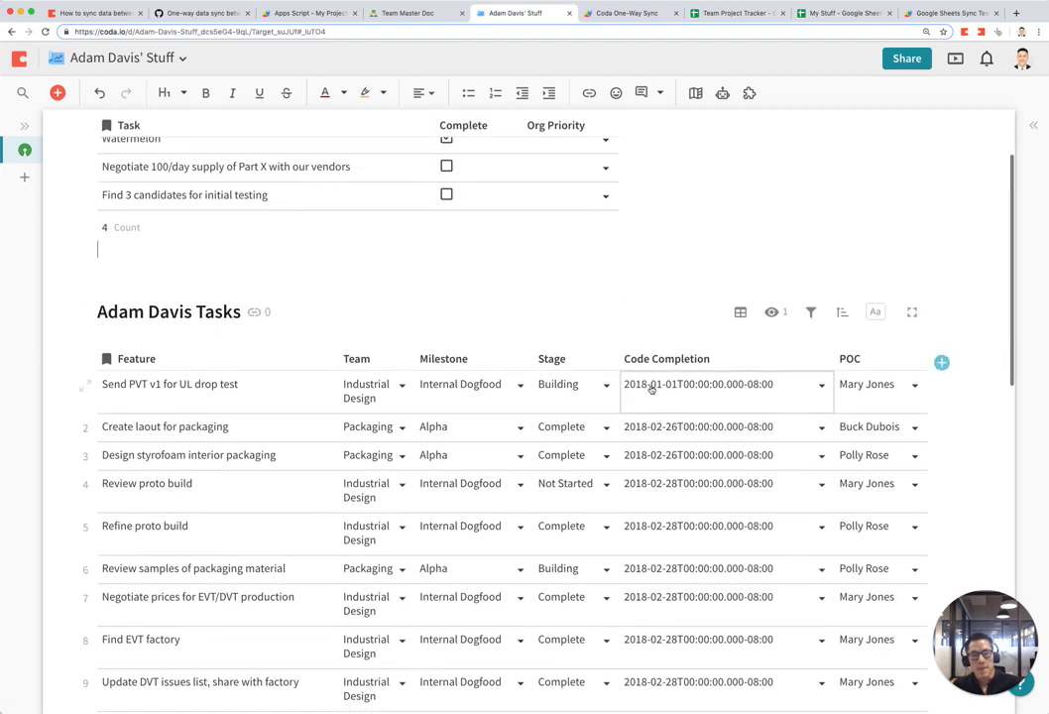
click(810, 353)
click(821, 357)
click(734, 421)
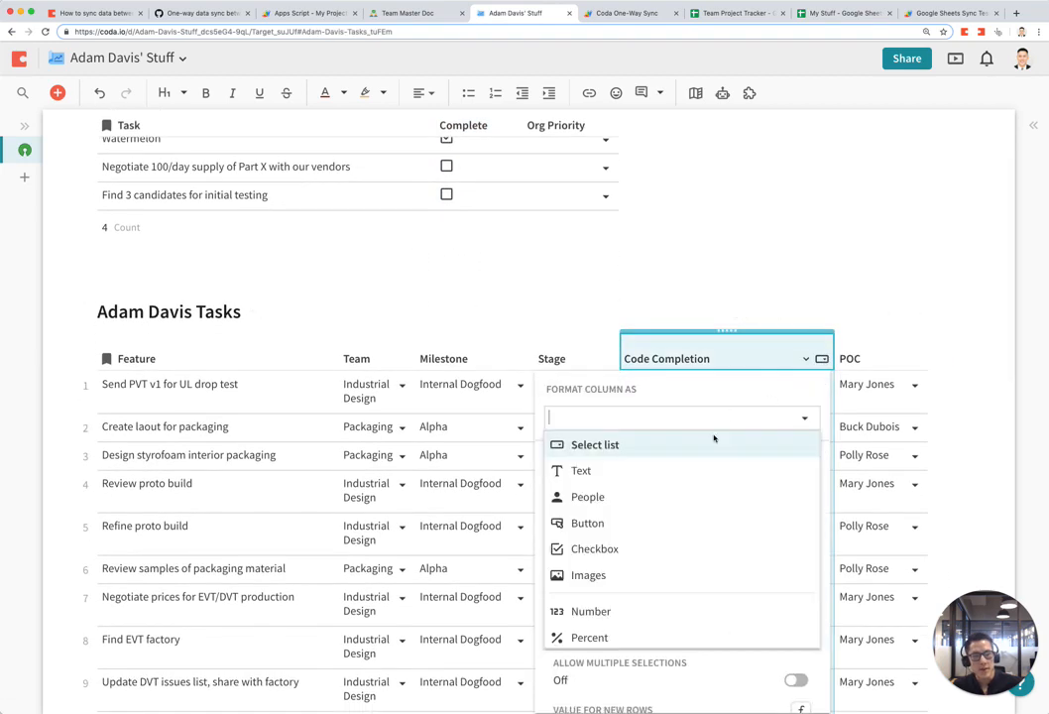
scroll(662, 500, down, 3)
scroll(660, 521, down, 1)
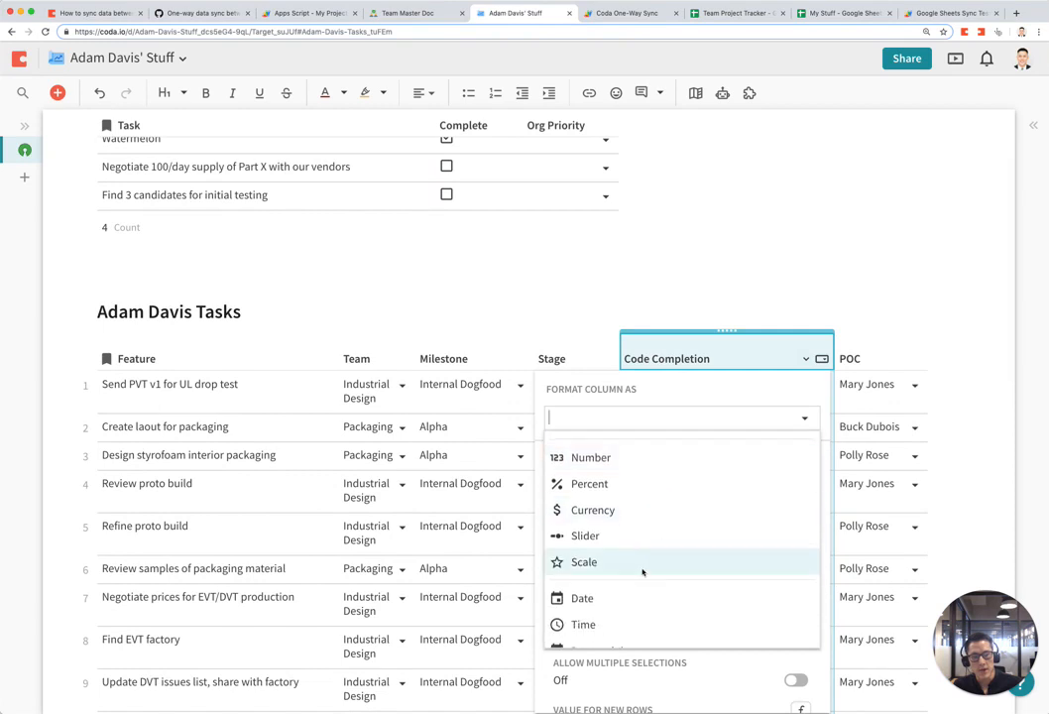
click(571, 600)
click(817, 347)
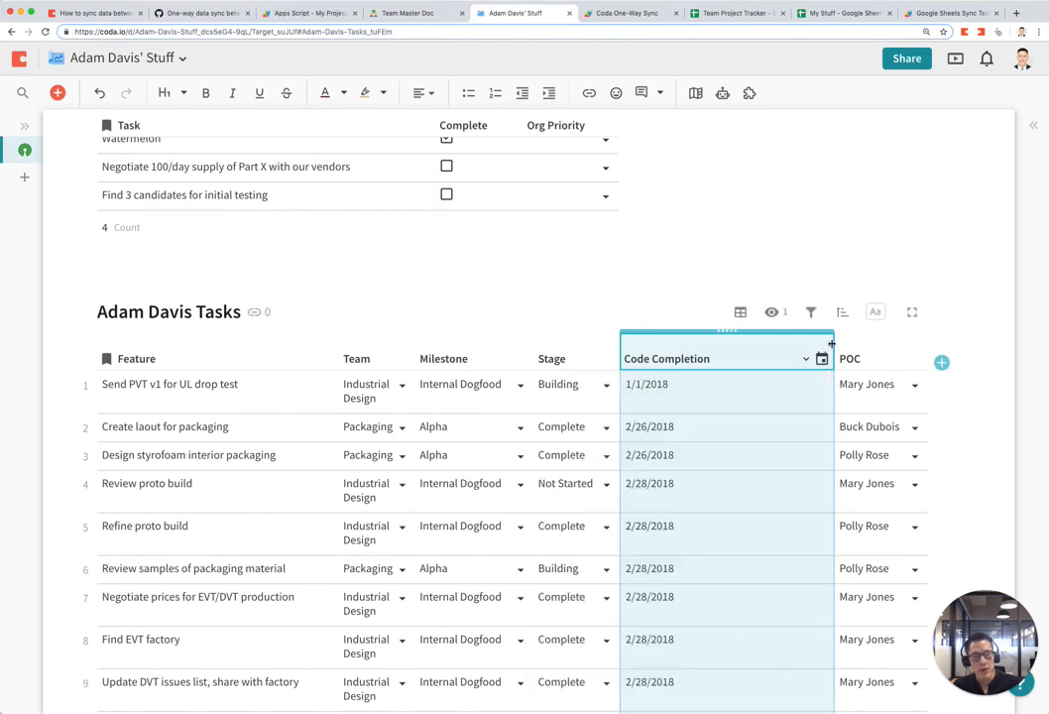
Step: Narrow the Code Completion column and widen Team so entries fit on one line
drag(831, 347, 726, 353)
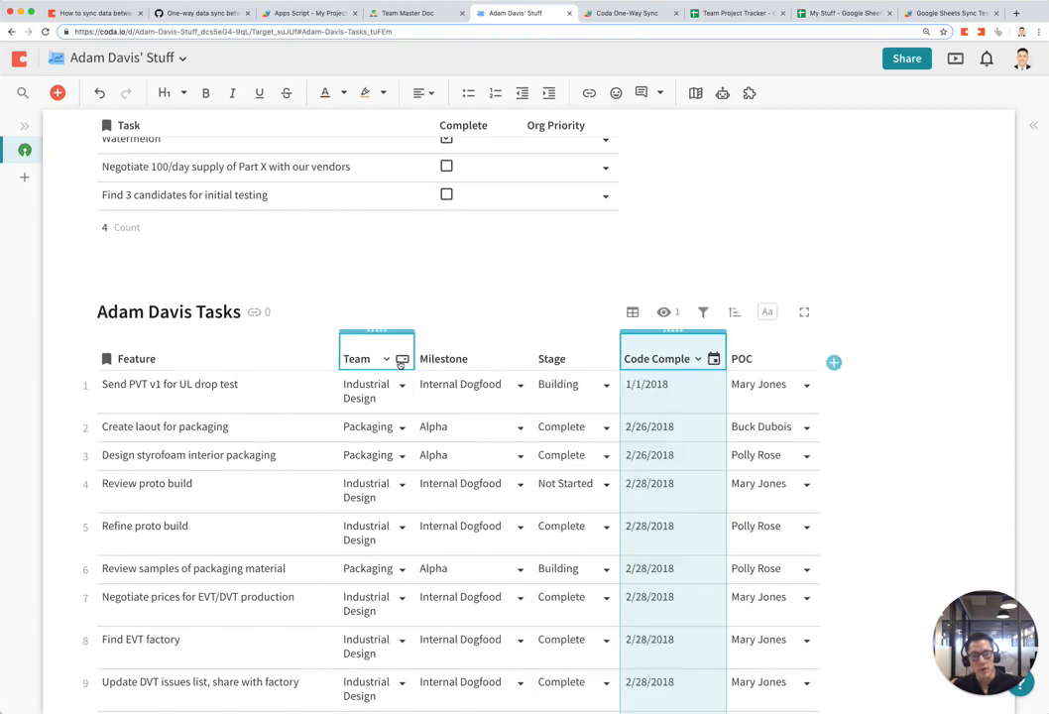
drag(413, 351, 464, 353)
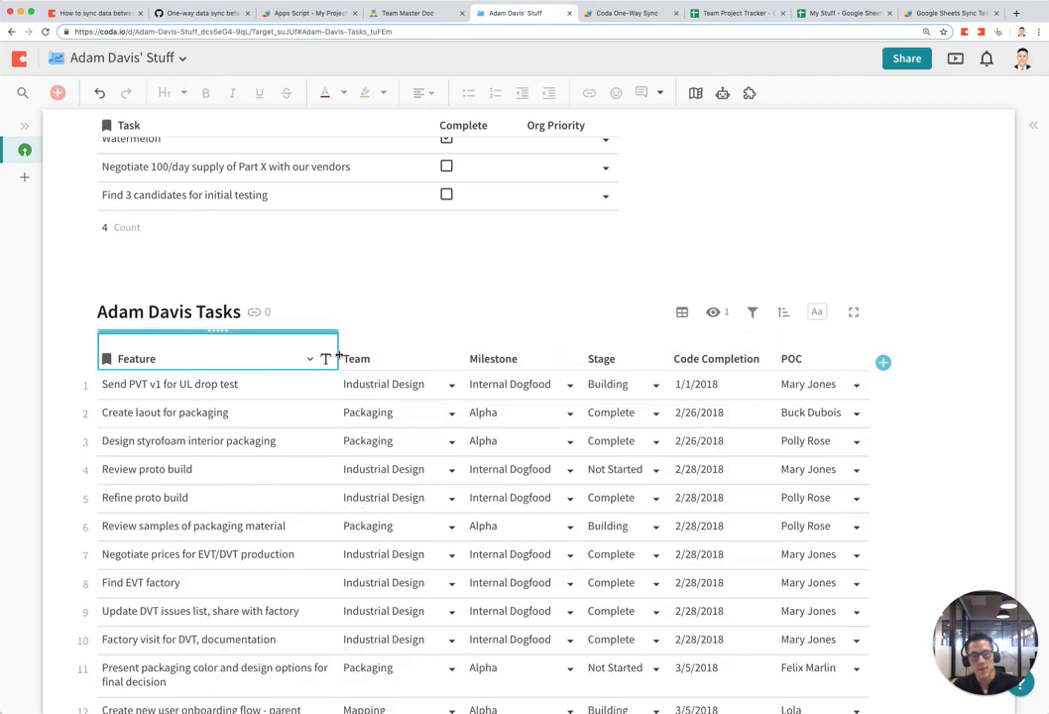
drag(775, 359, 732, 363)
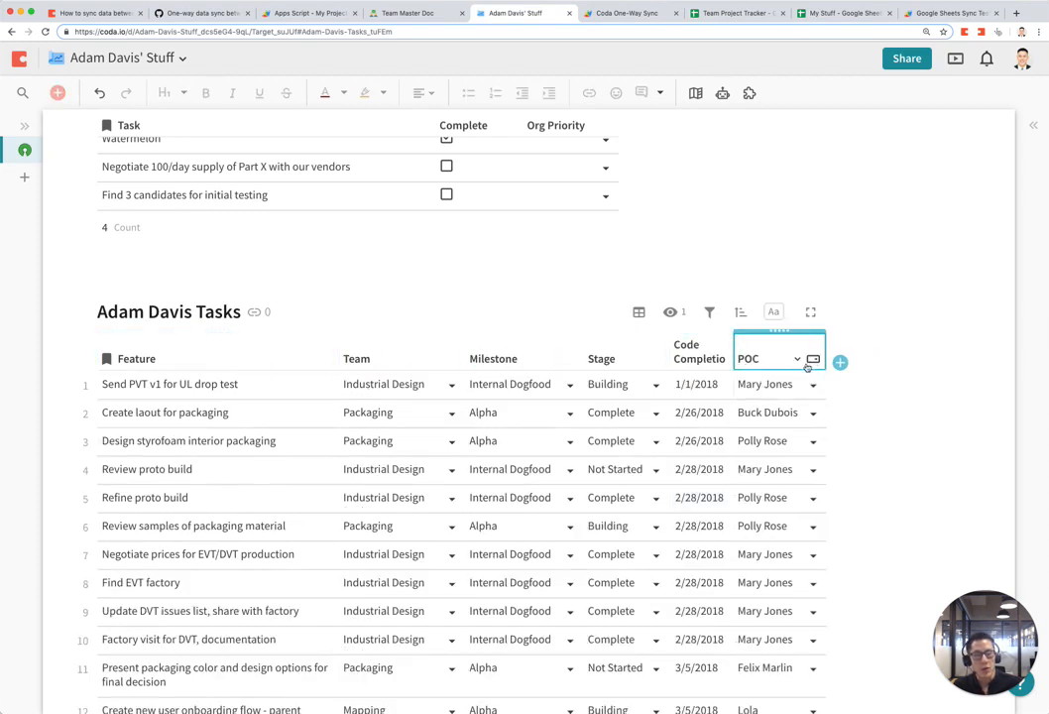
Step: Filter the personal tasks table to POC equal to the doc owner, leaving 4 of 29 rows
click(708, 313)
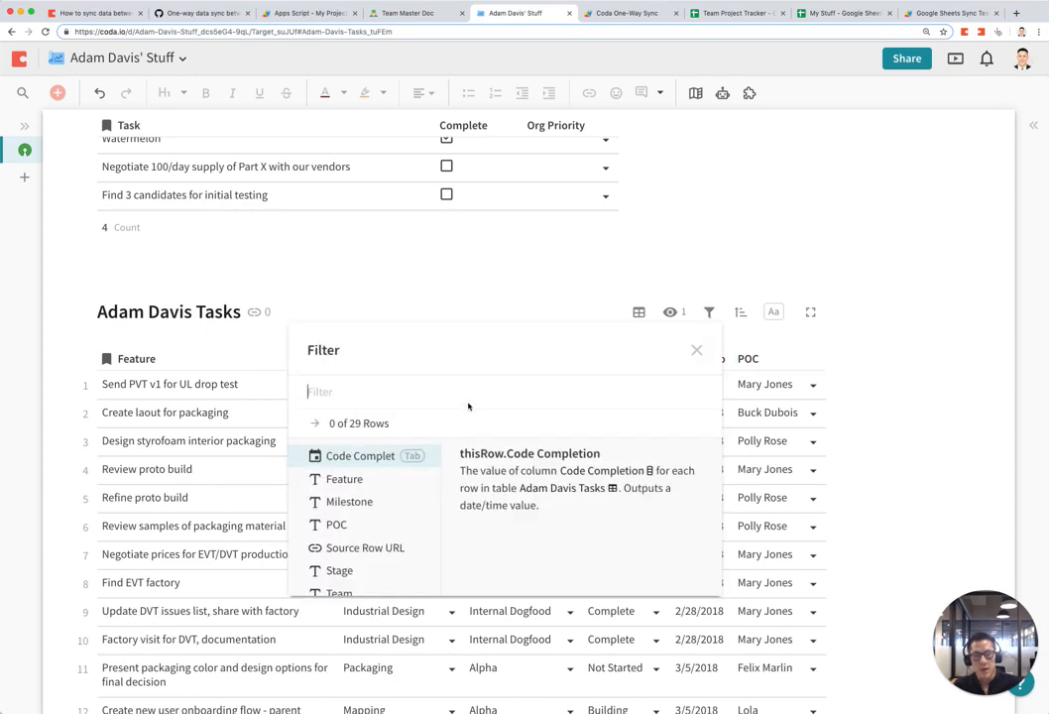
key(Tab)
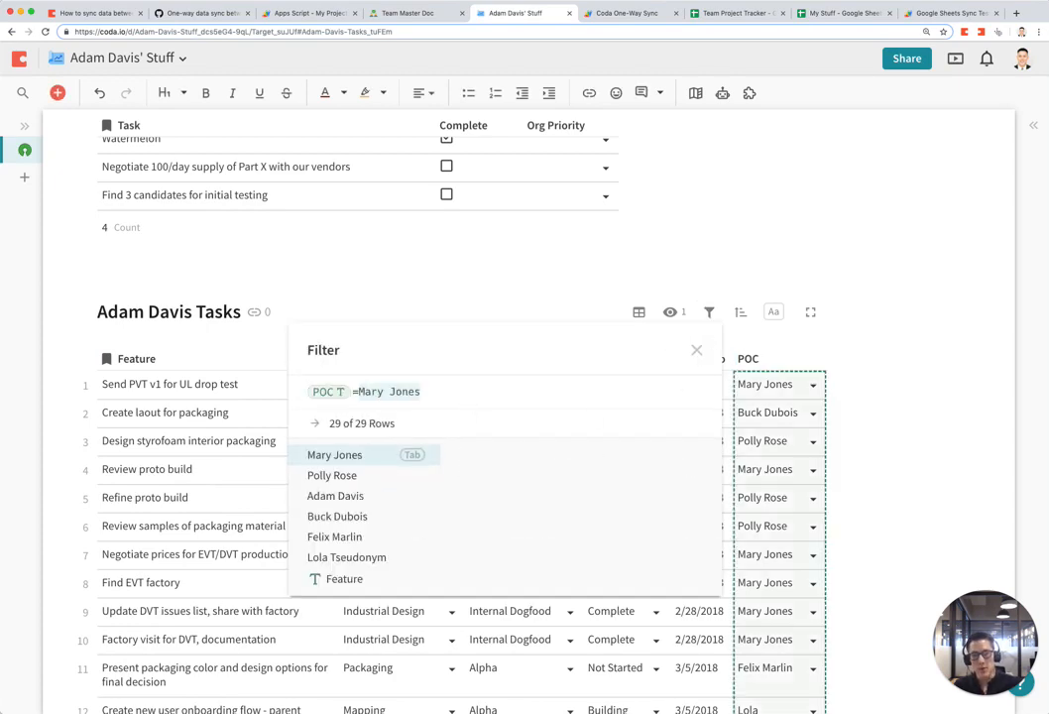
key(Tab)
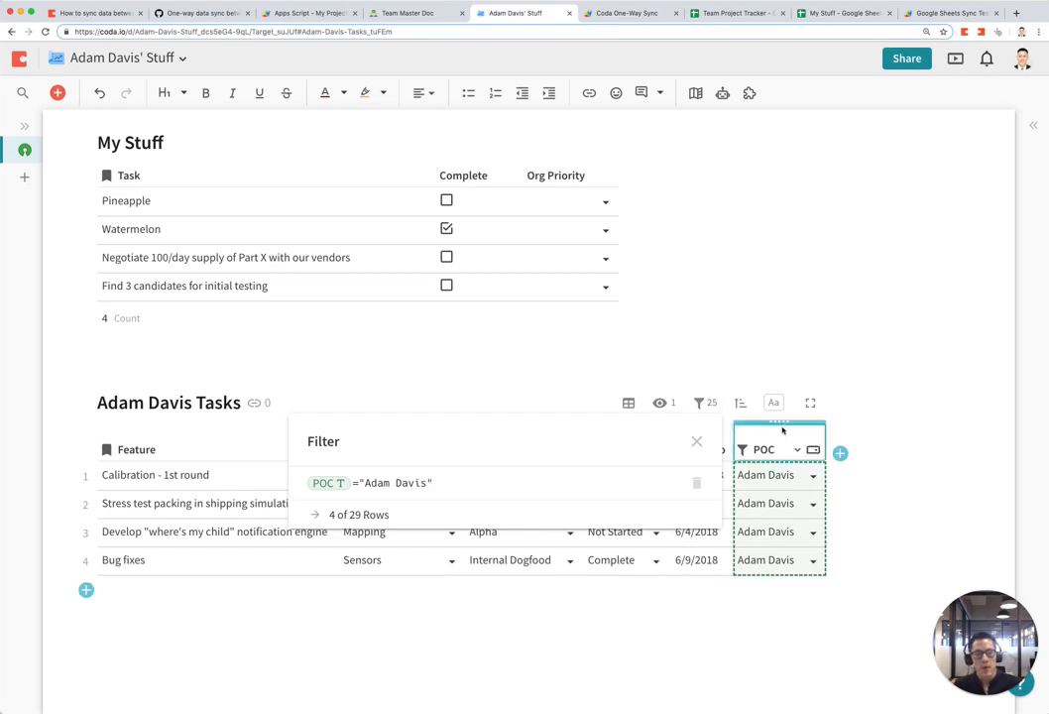
click(926, 452)
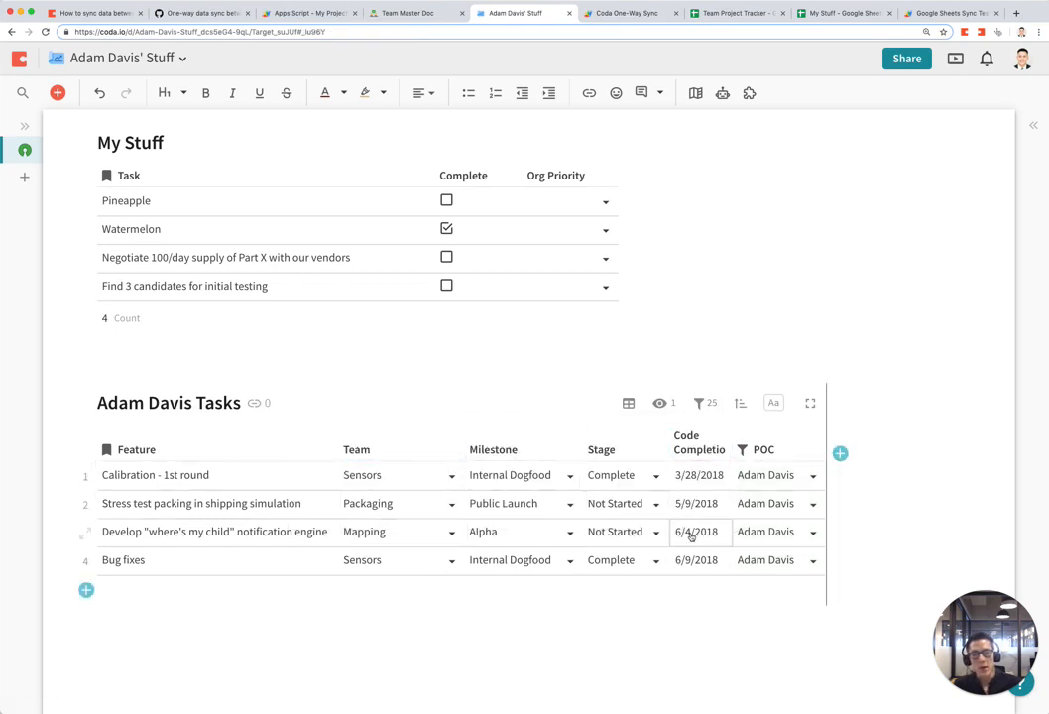
click(706, 404)
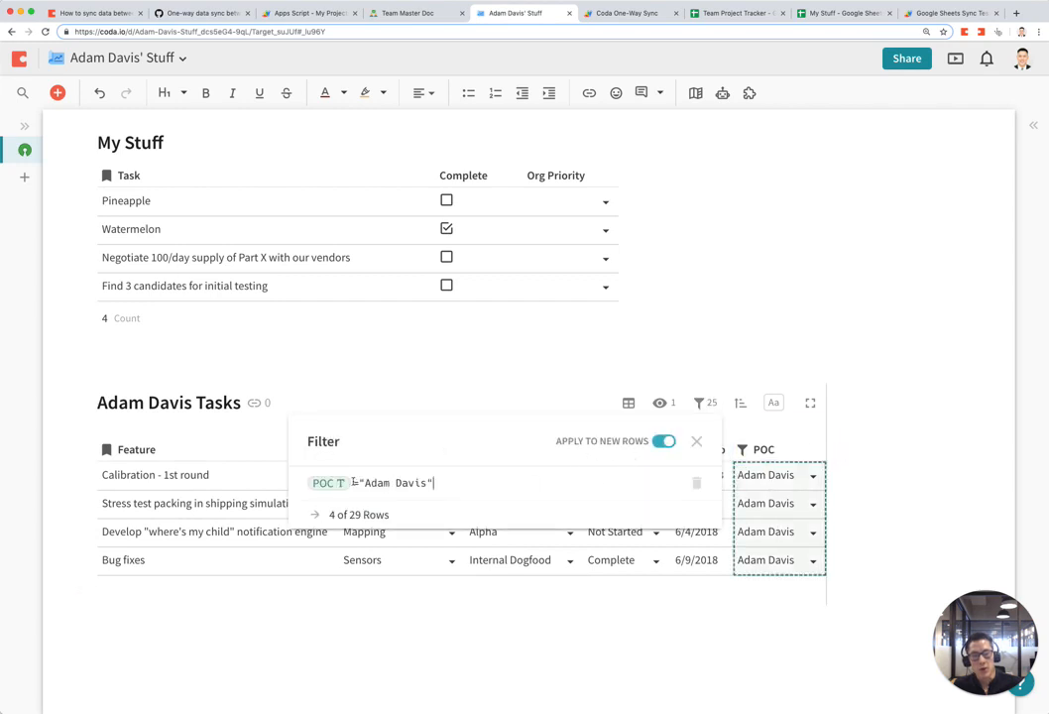
click(286, 596)
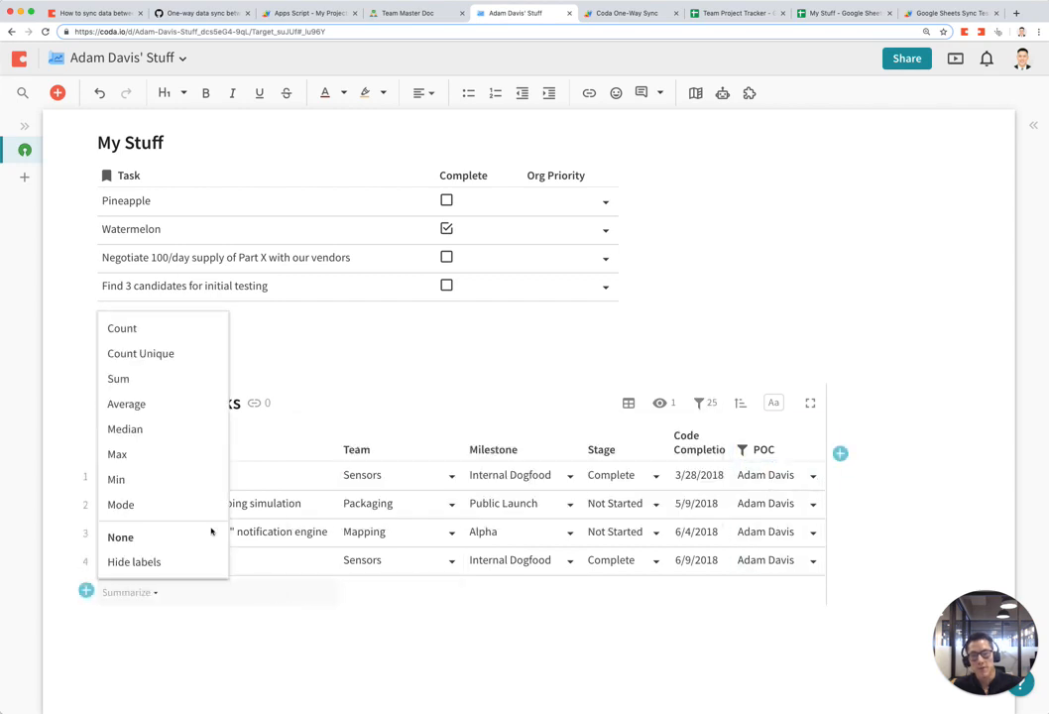
Step: Set the My Stuff row count summary to None
click(179, 267)
click(152, 318)
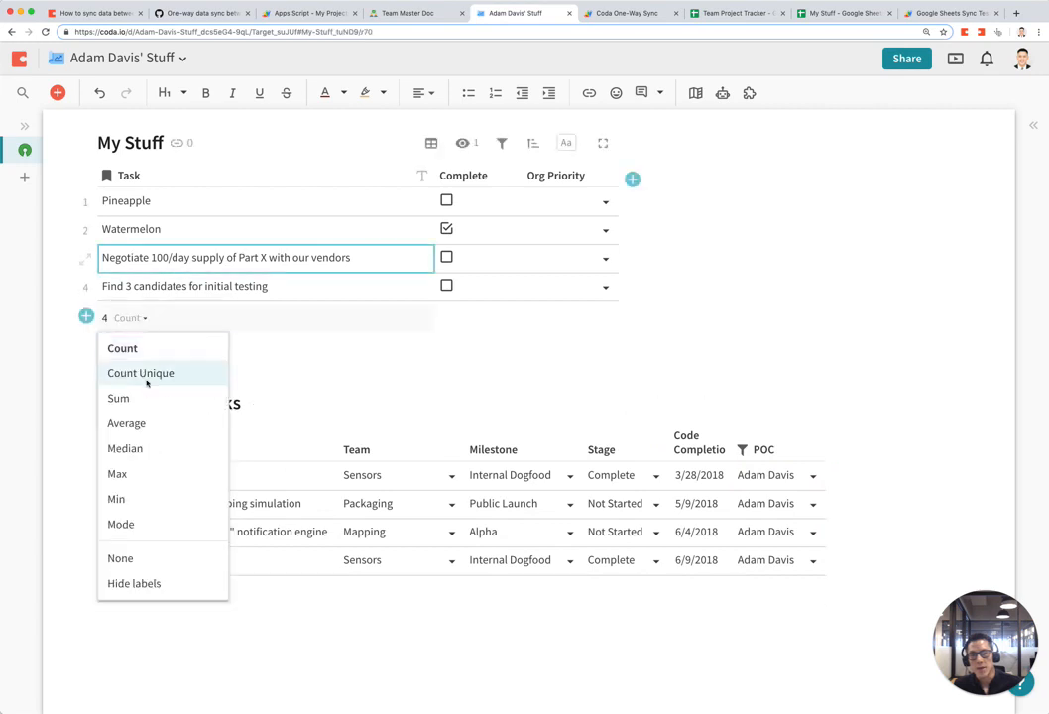
click(159, 559)
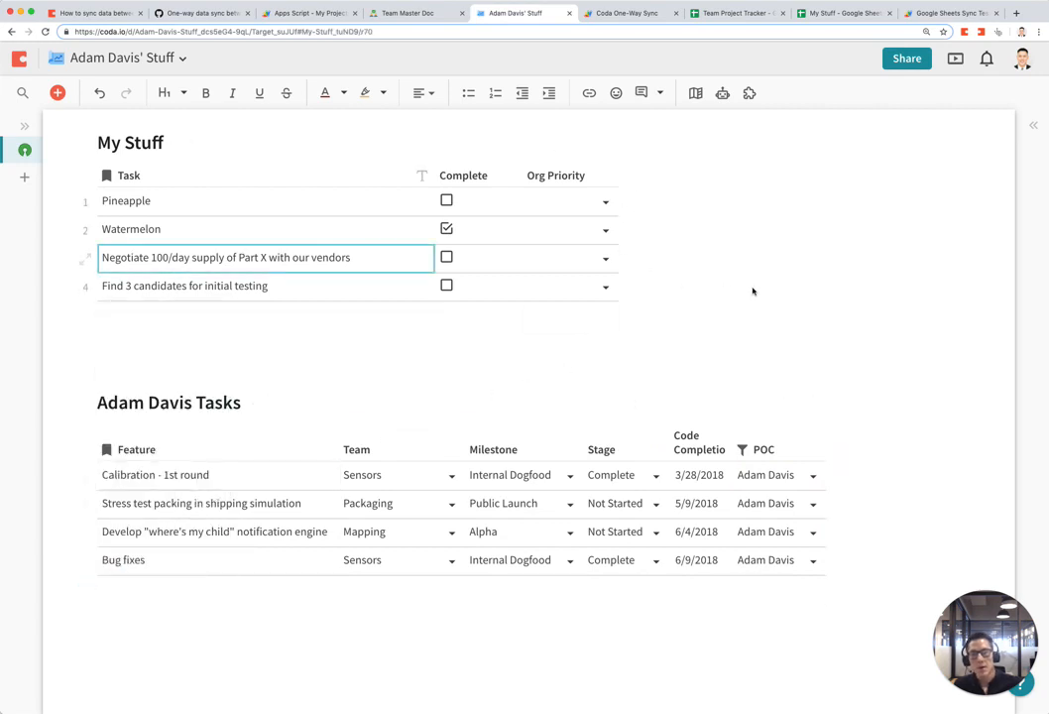
Step: In Team Master Doc, add a new Team Tasks row below Bug fixes named 'Build new mobile prototype'
click(411, 13)
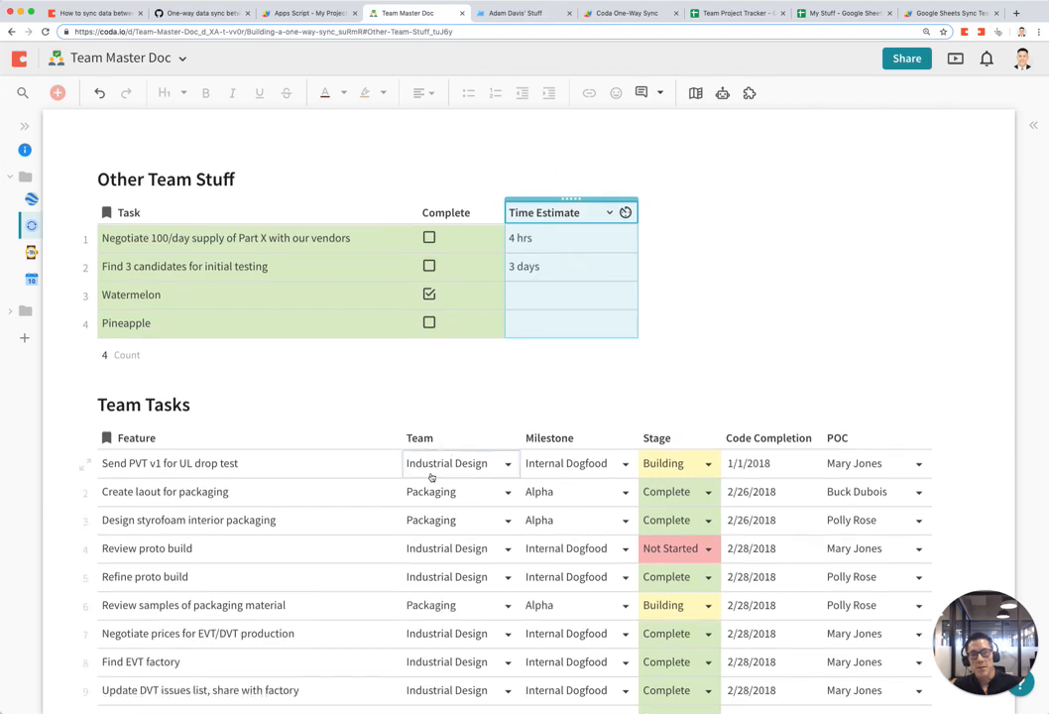
scroll(430, 477, down, 10)
click(269, 540)
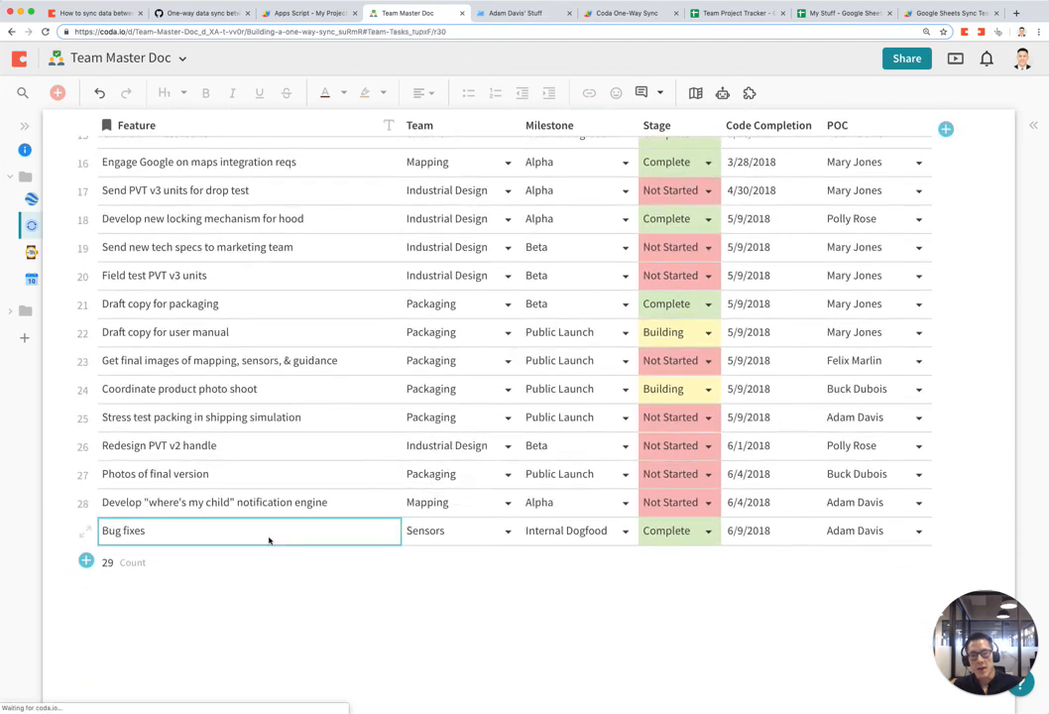
key(Return)
key(Return)
click(266, 553)
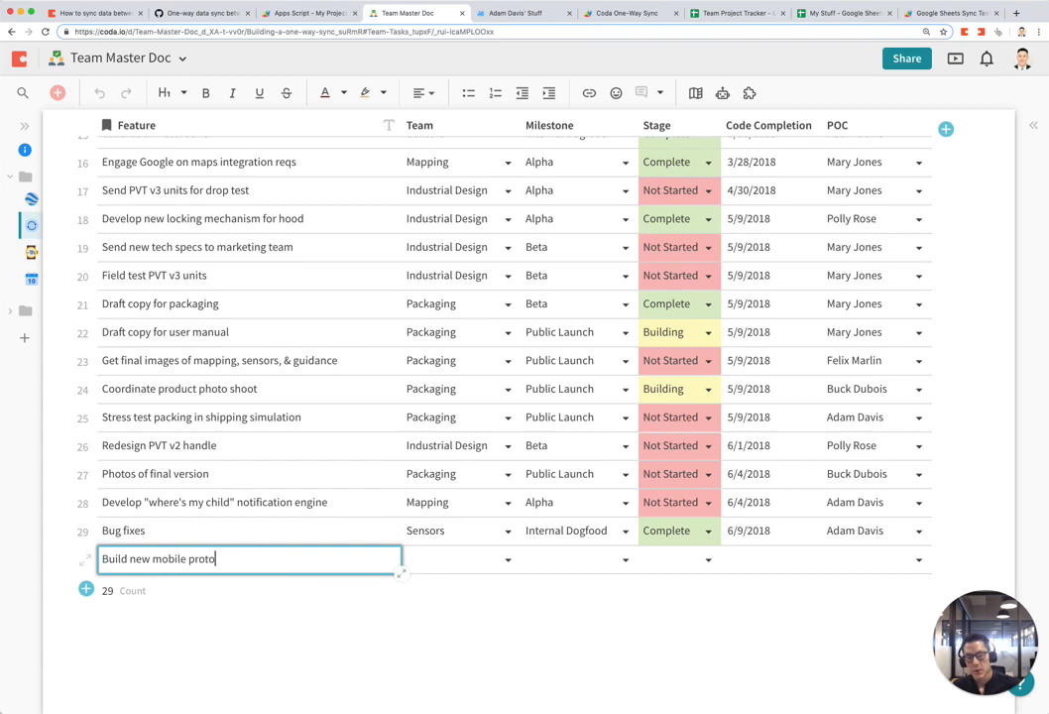
key(Tab)
Step: Set the new row's Team to Packaging and Milestone to Beta
key(Return)
key(Down)
key(Down)
key(Return)
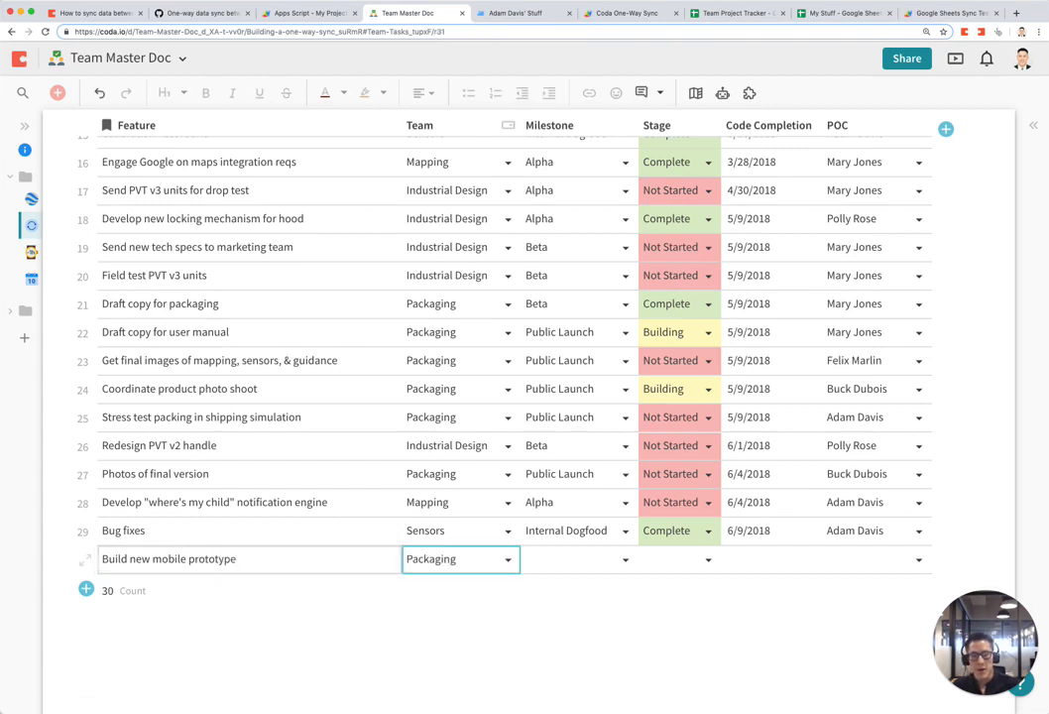
key(Tab)
key(Return)
key(Down)
key(Down)
key(Down)
key(Return)
key(Tab)
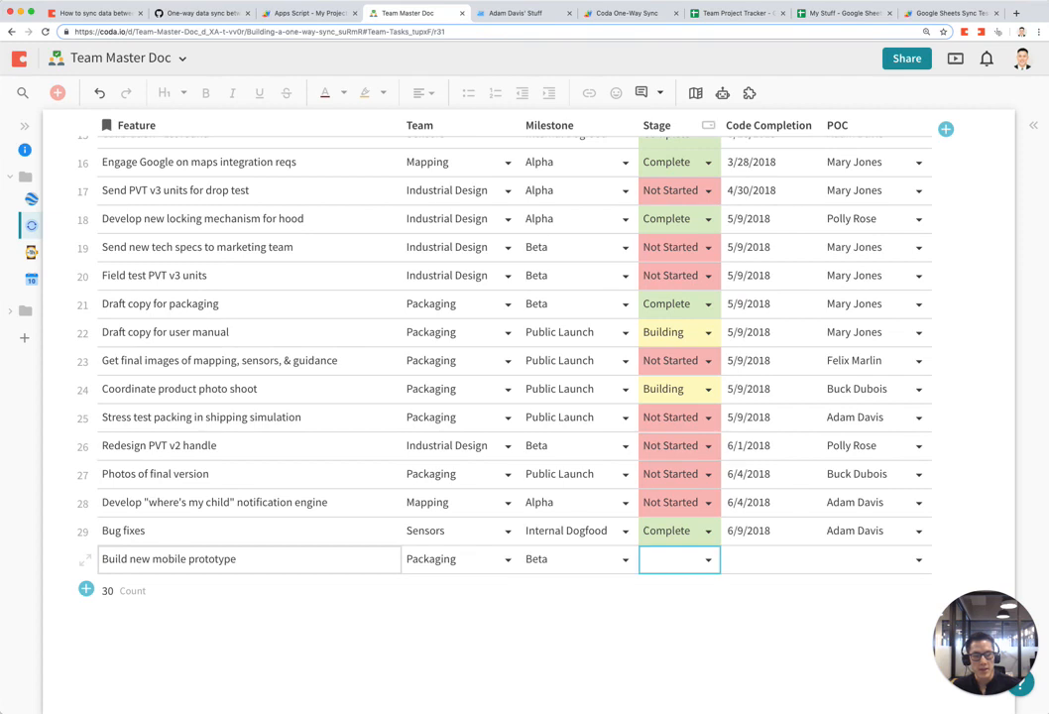
Step: Set its Stage to Not Started and Code Completion to 5/18/2019
key(Return)
key(Down)
key(Down)
key(Return)
key(Tab)
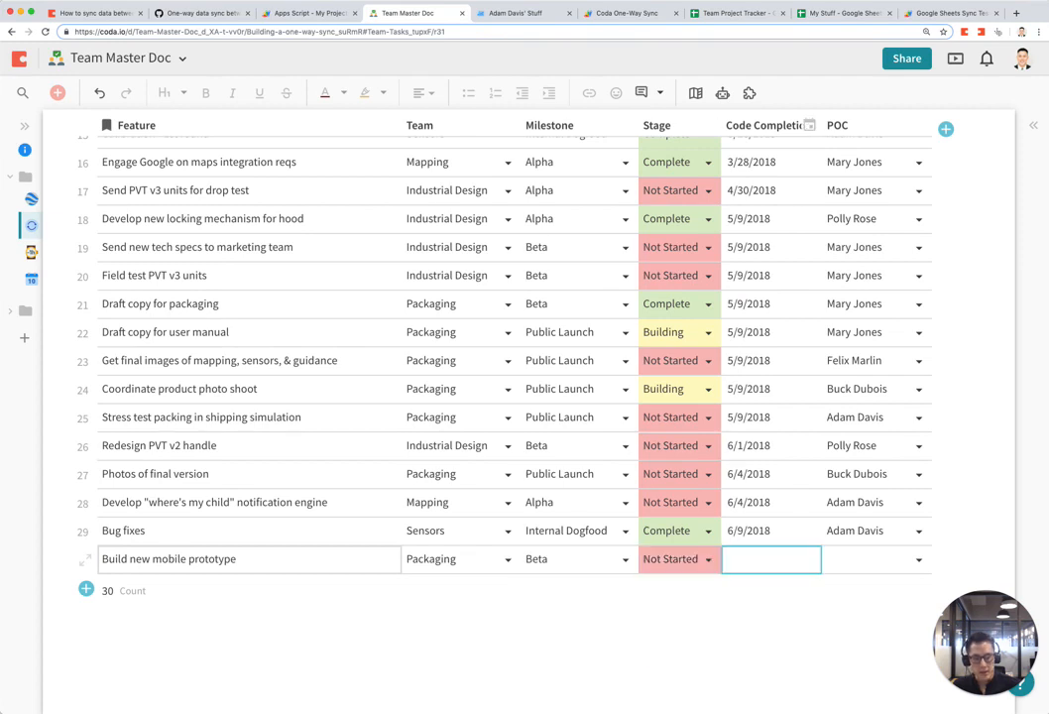
text(518)
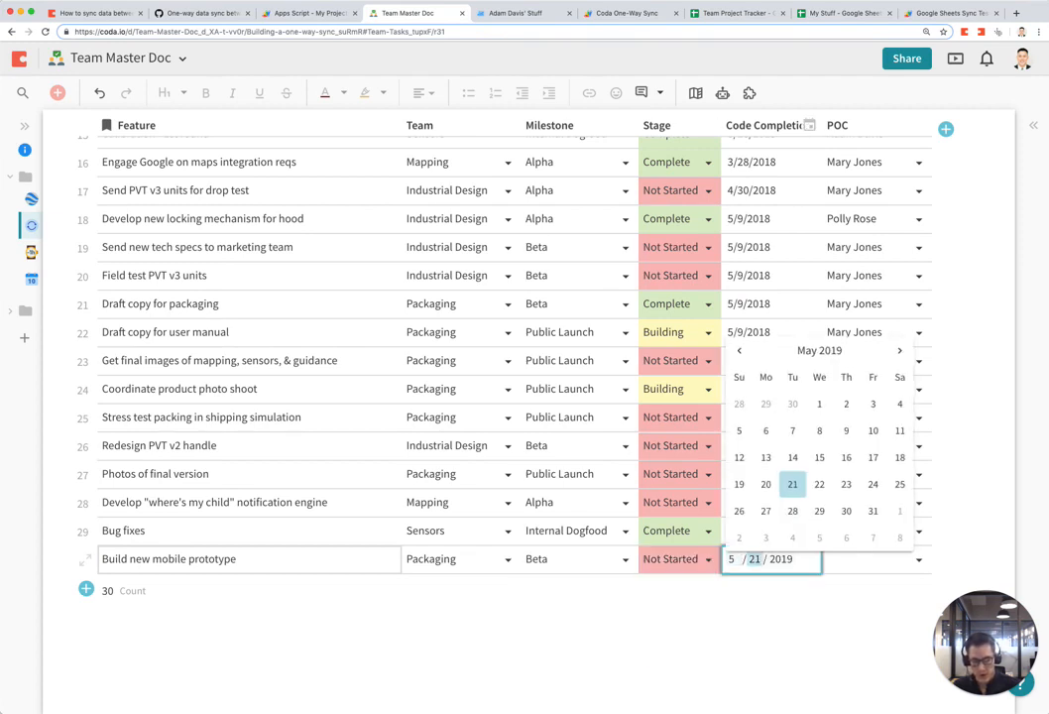
key(Tab)
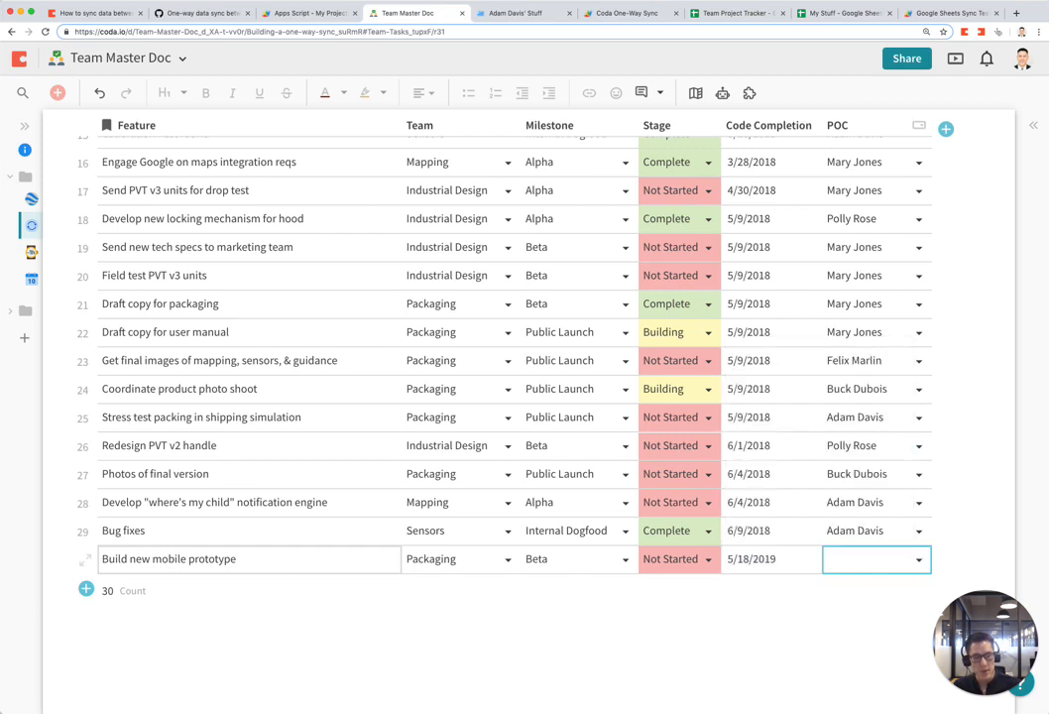
Step: Assign the new row's POC to the doc owner, then glance at the target doc and return
scroll(330, 555, down, 2)
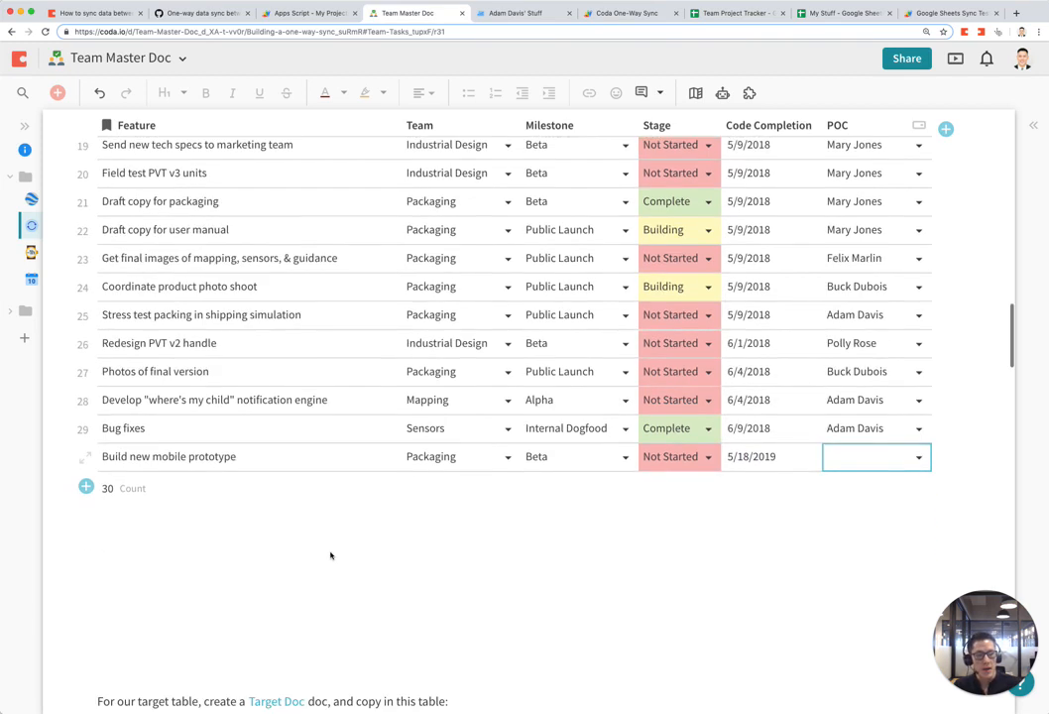
click(914, 458)
click(878, 595)
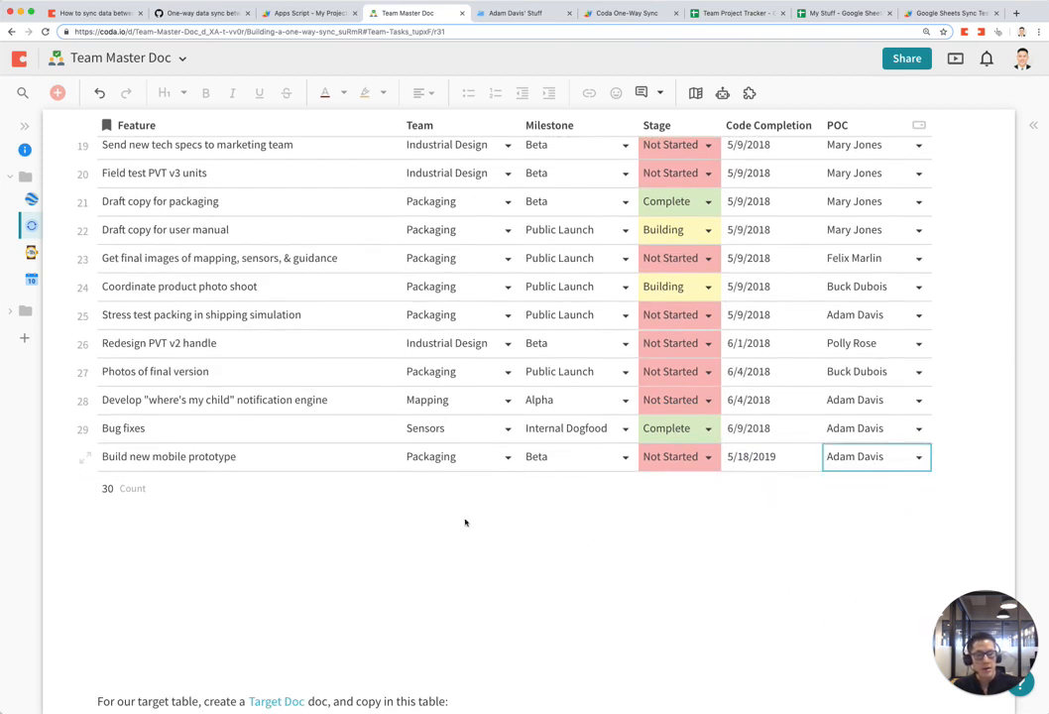
scroll(383, 405, up, 1)
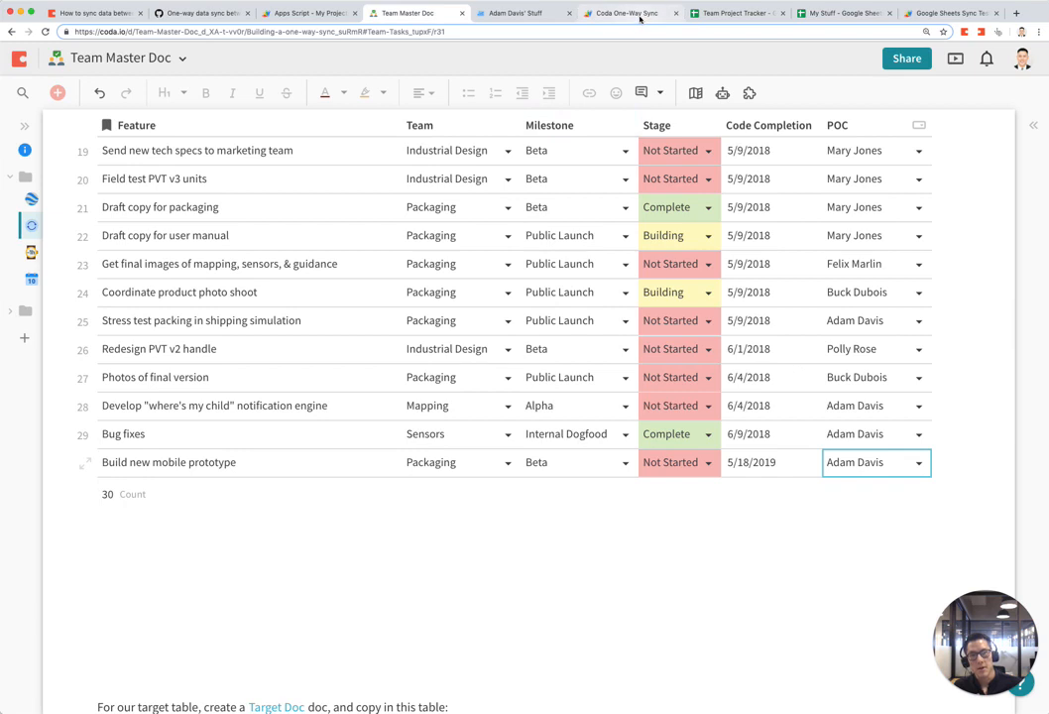
click(533, 13)
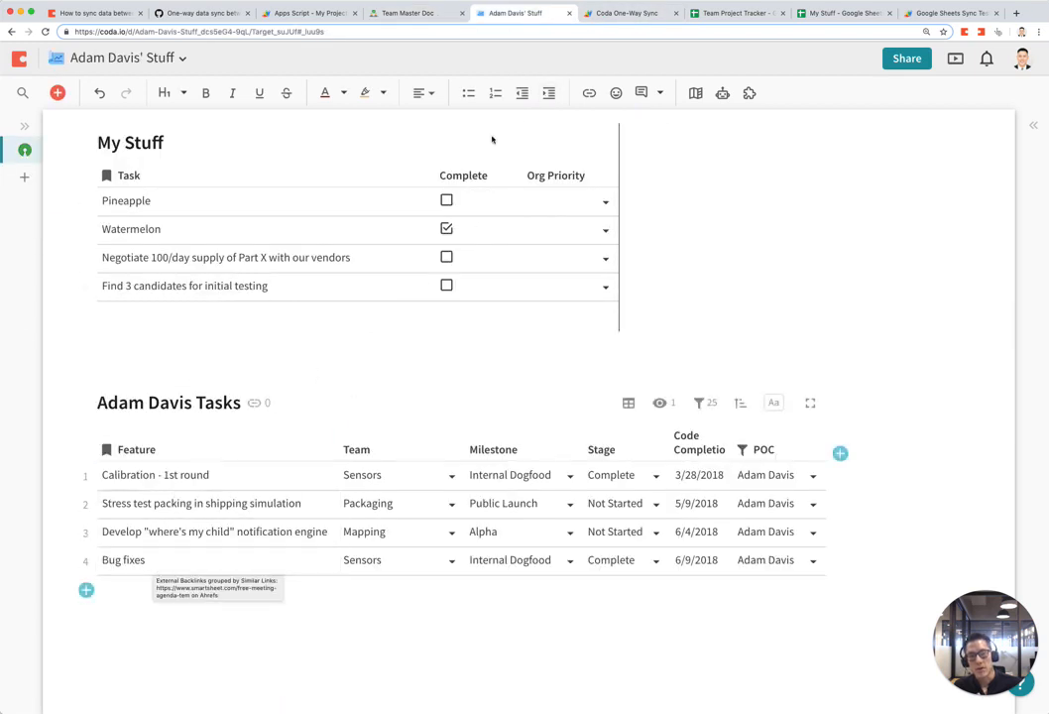
click(440, 16)
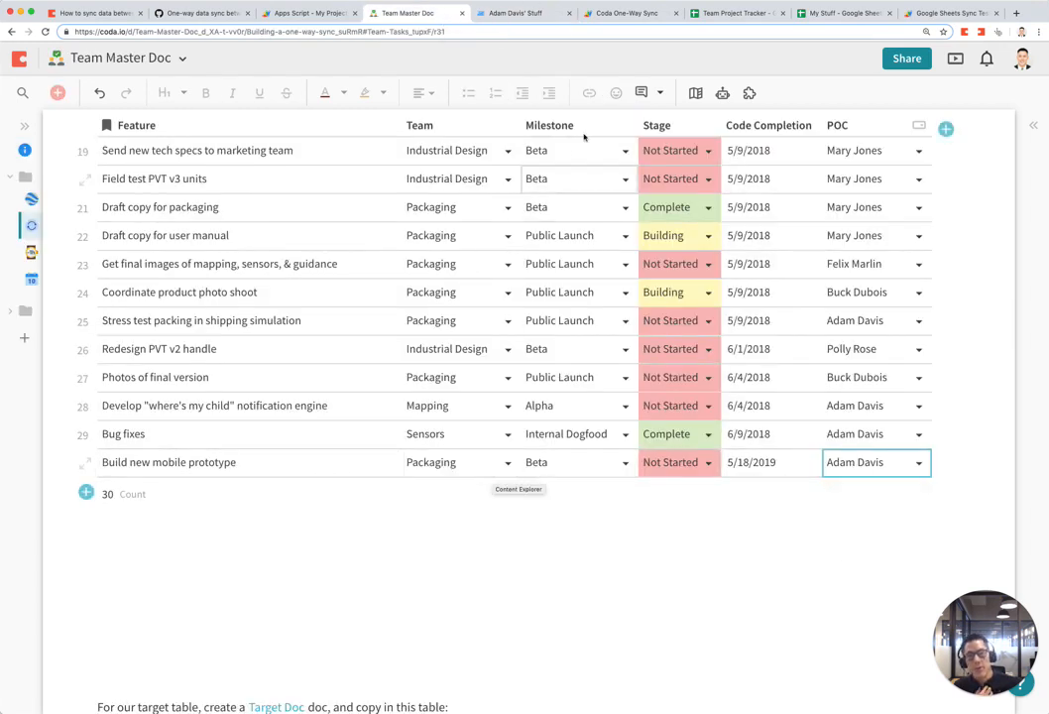
Step: Rerun oneWaySync and confirm 'Build new mobile prototype' now appears in the target doc's tasks table
click(644, 16)
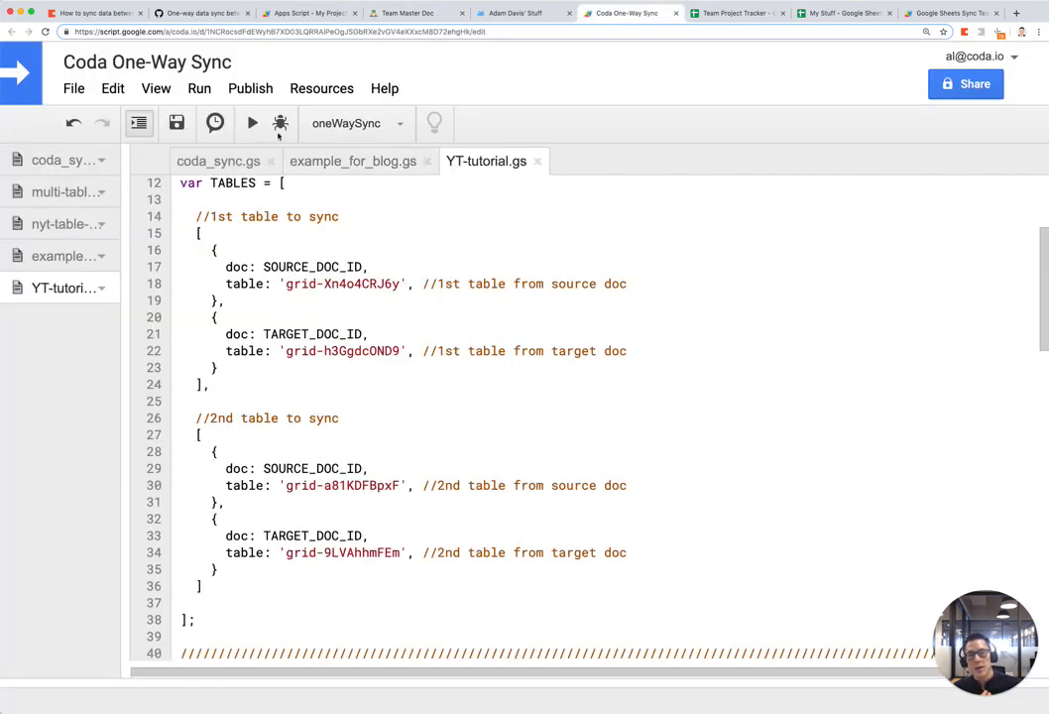
click(252, 123)
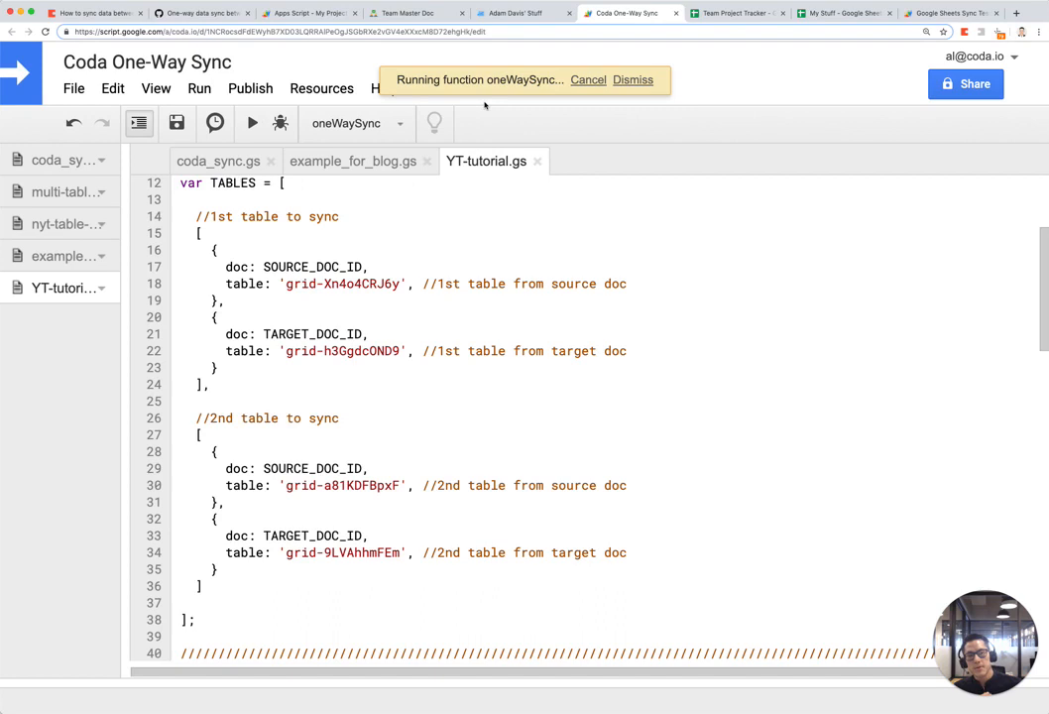
click(512, 14)
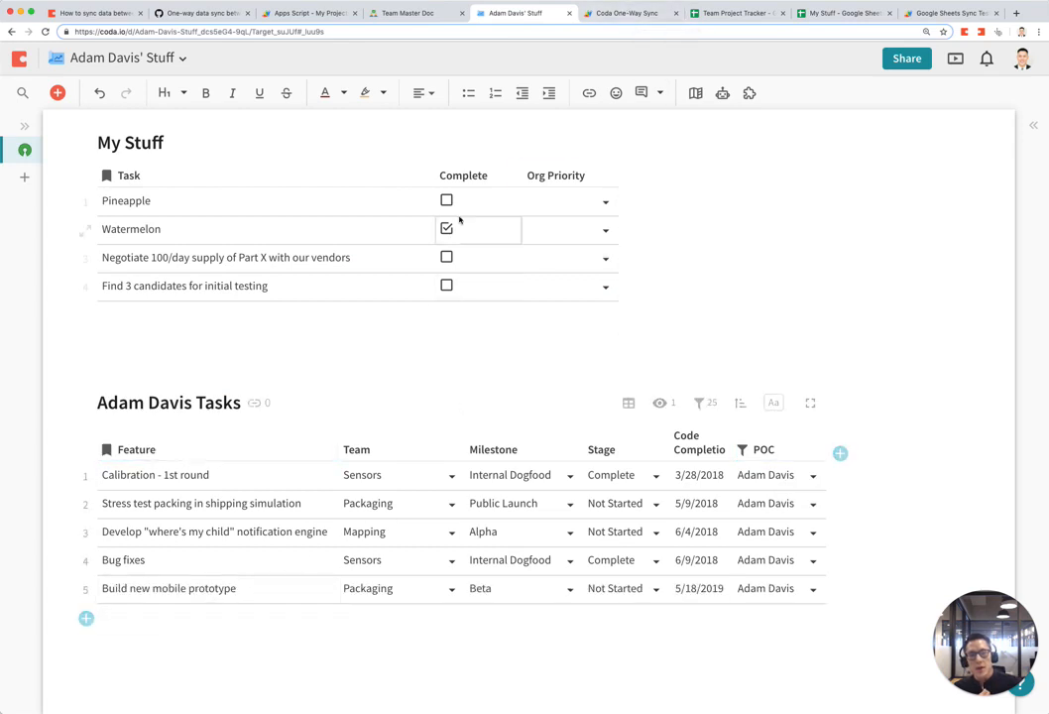
click(428, 15)
Step: Back in Team Master Doc, select the Stress test packing task row
scroll(598, 393, up, 10)
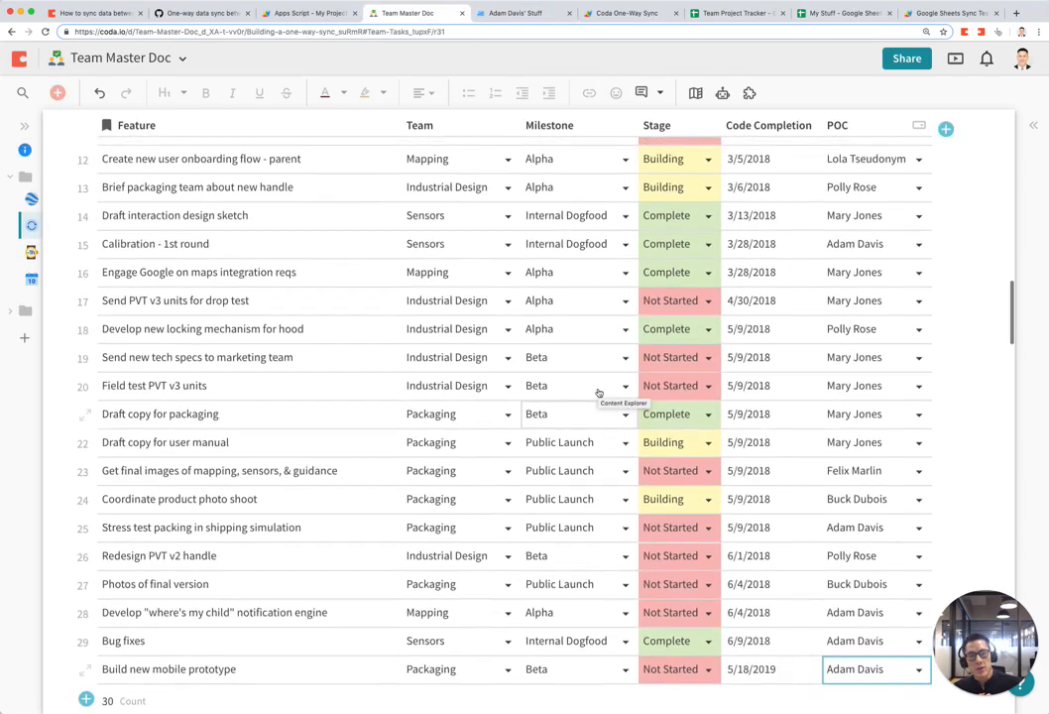
scroll(600, 392, up, 2)
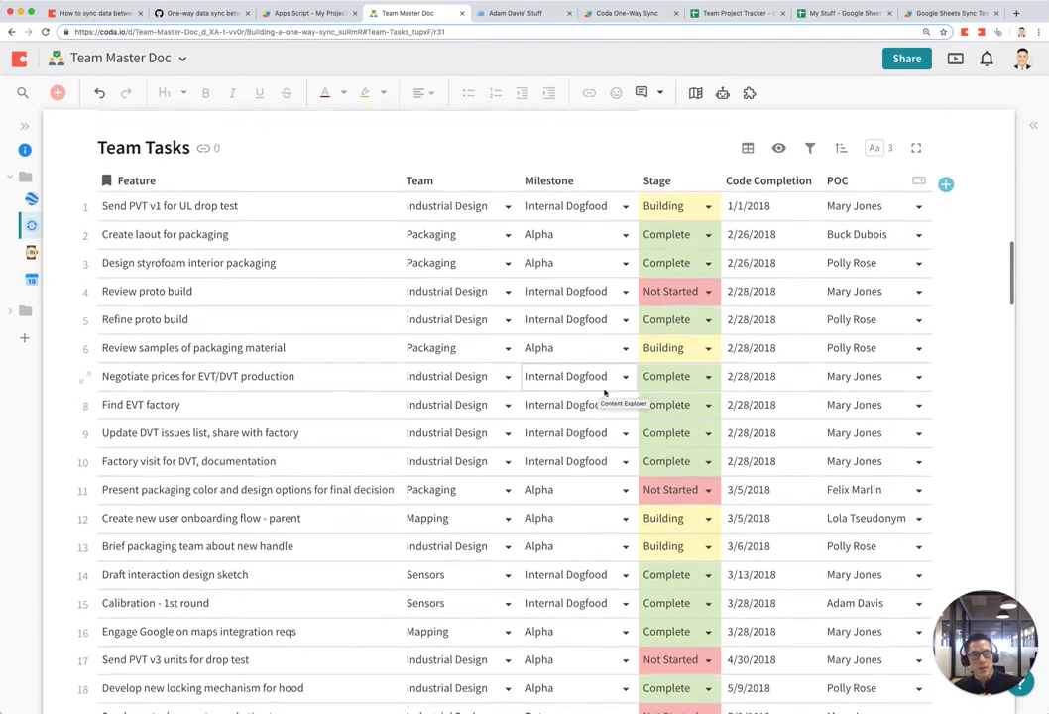
scroll(615, 396, down, 3)
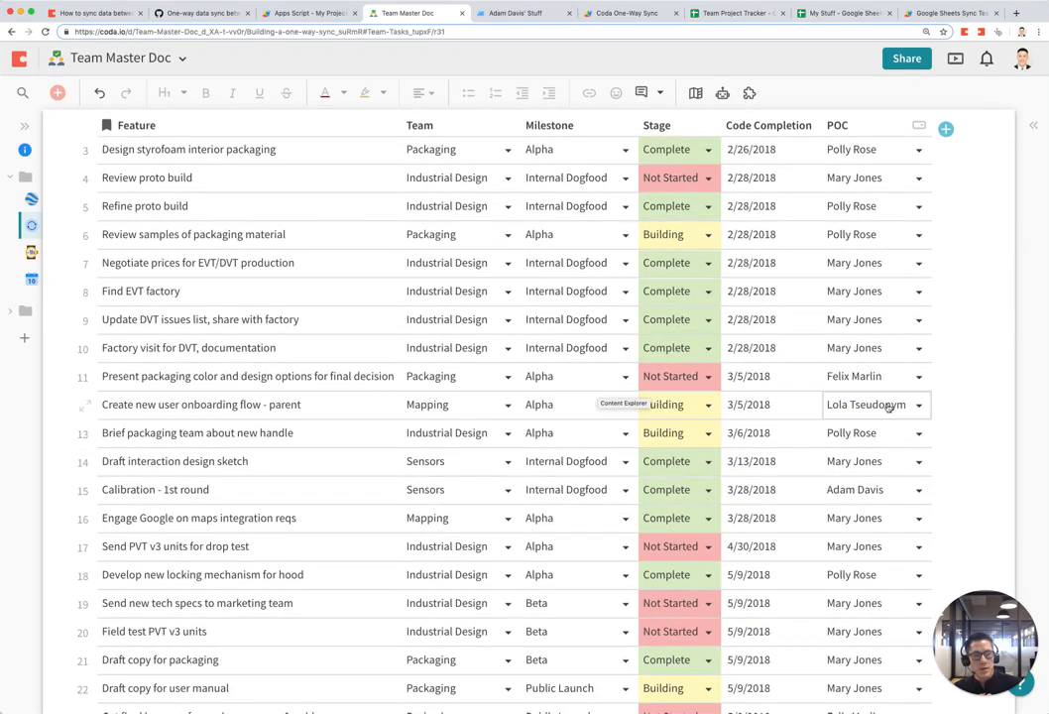
scroll(889, 406, down, 5)
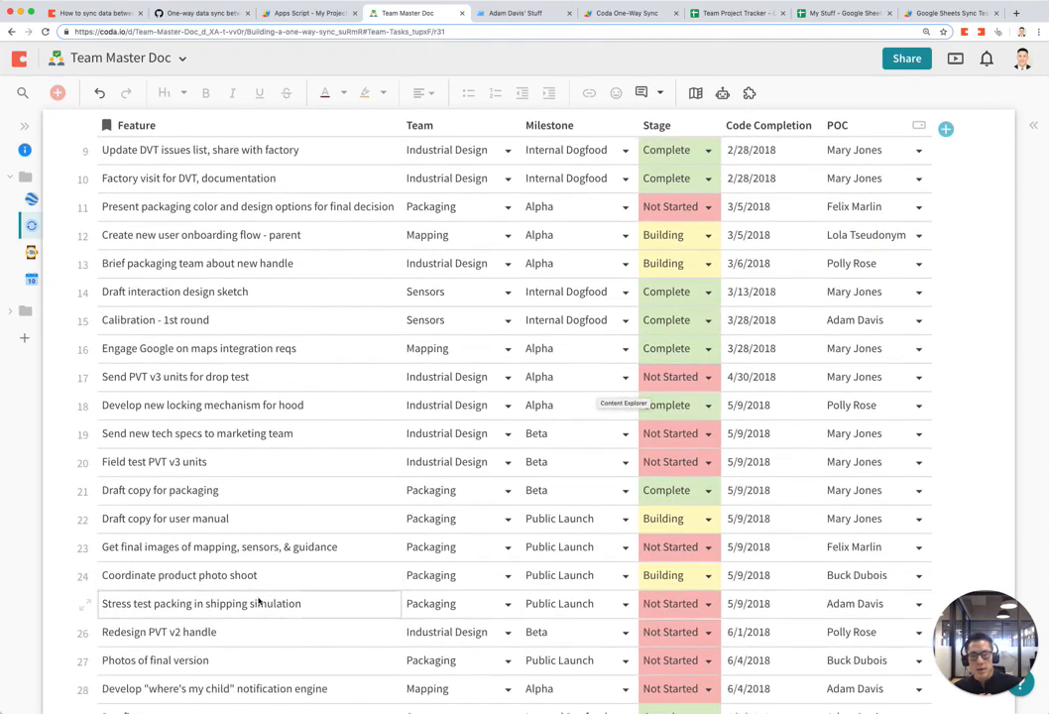
click(291, 607)
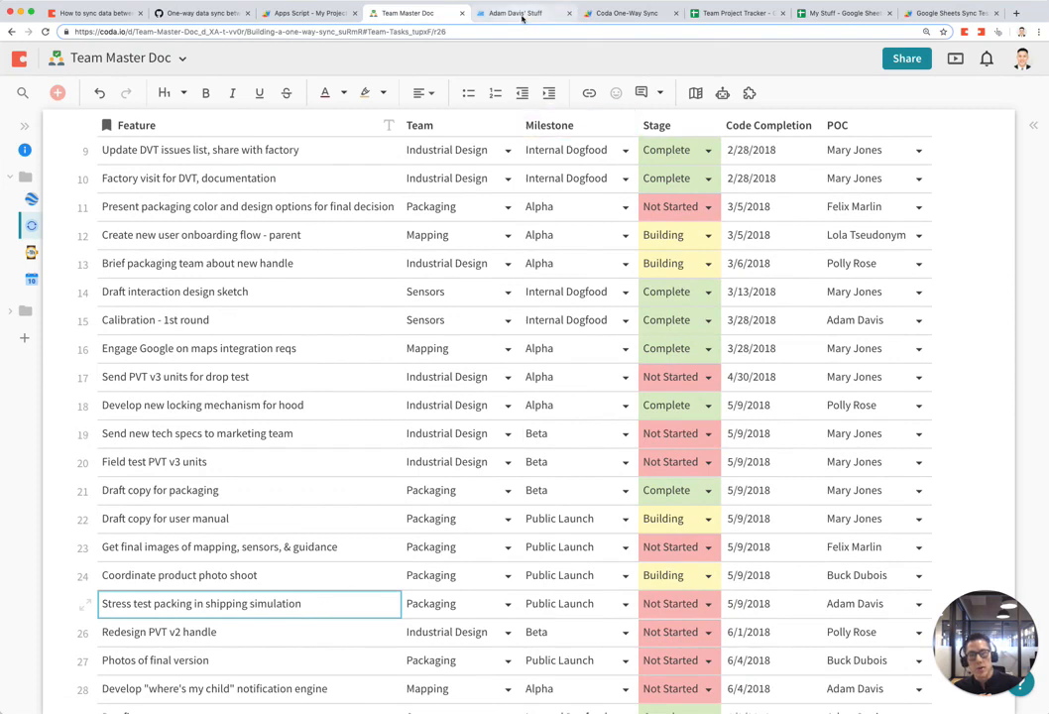
Step: Locate Stress test packing in the target doc, then delete that row from Team Tasks with Shift+Space and Delete
click(515, 13)
click(249, 512)
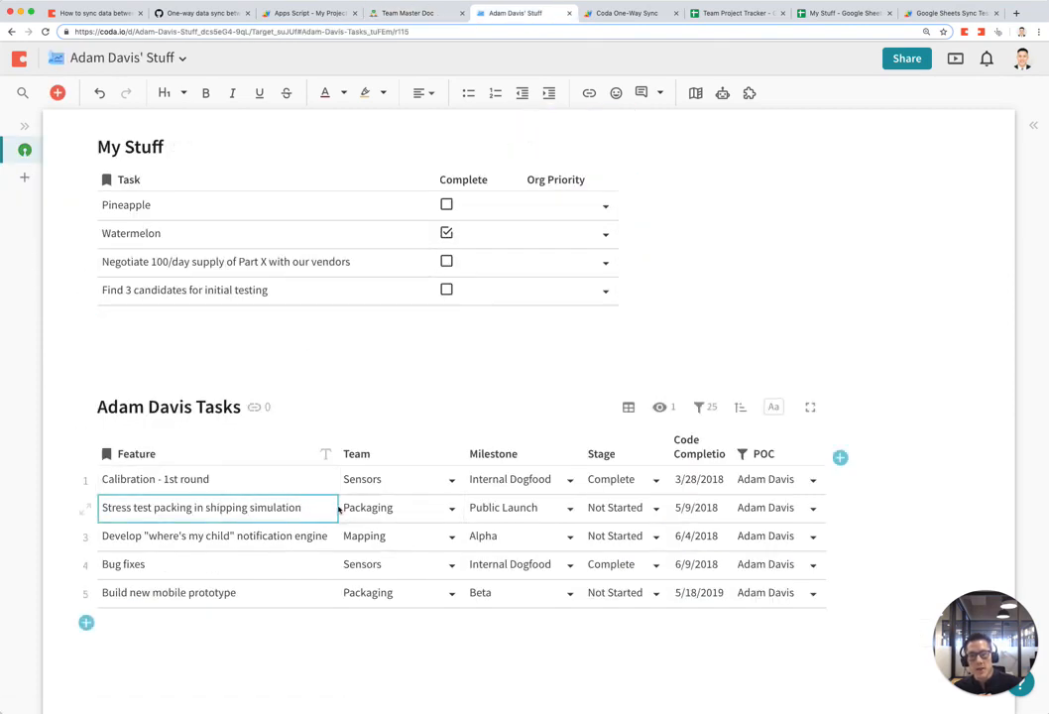
click(407, 15)
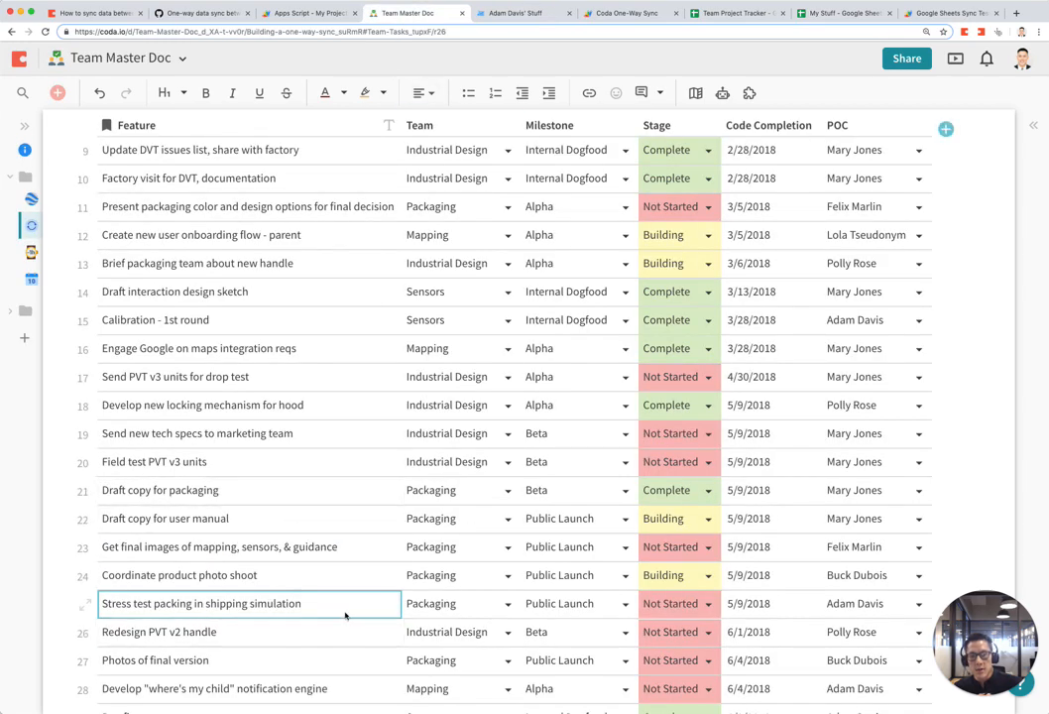
key(shift+space)
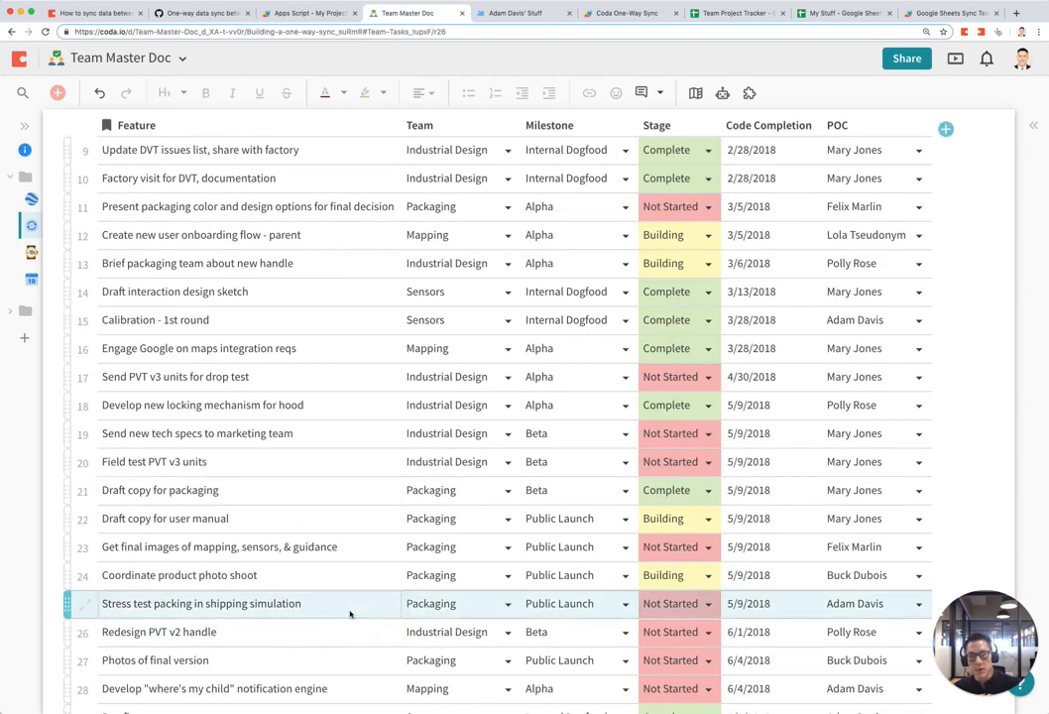
key(Delete)
scroll(358, 521, up, 8)
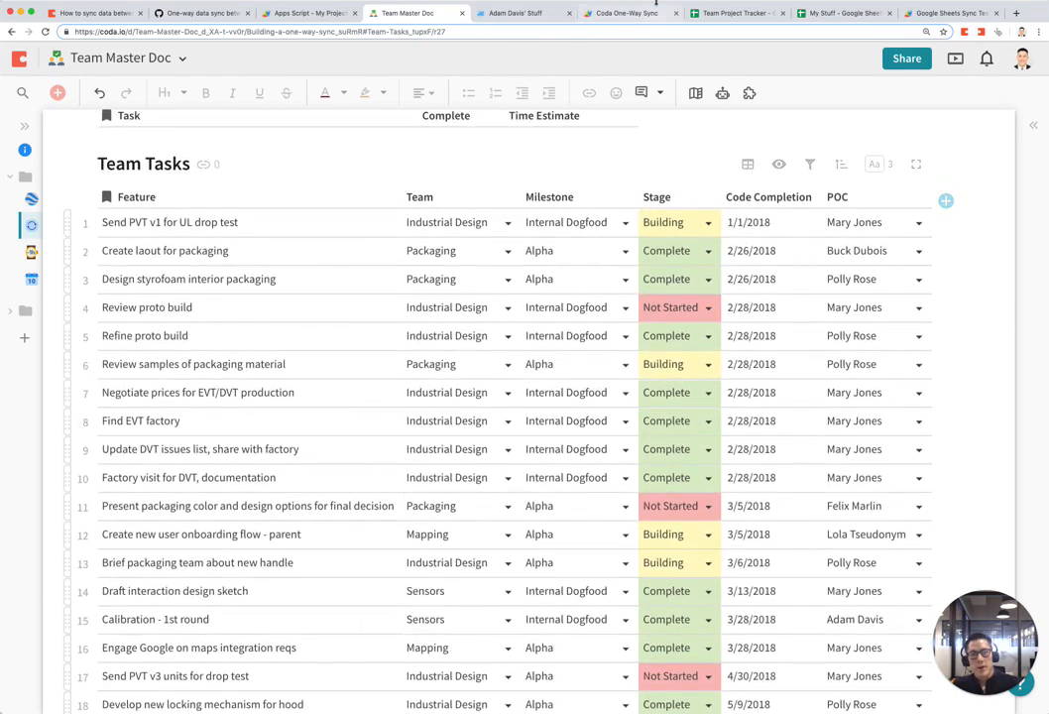
Step: Rerun oneWaySync and check the target table, which still lists the deleted Stress test packing task
click(627, 13)
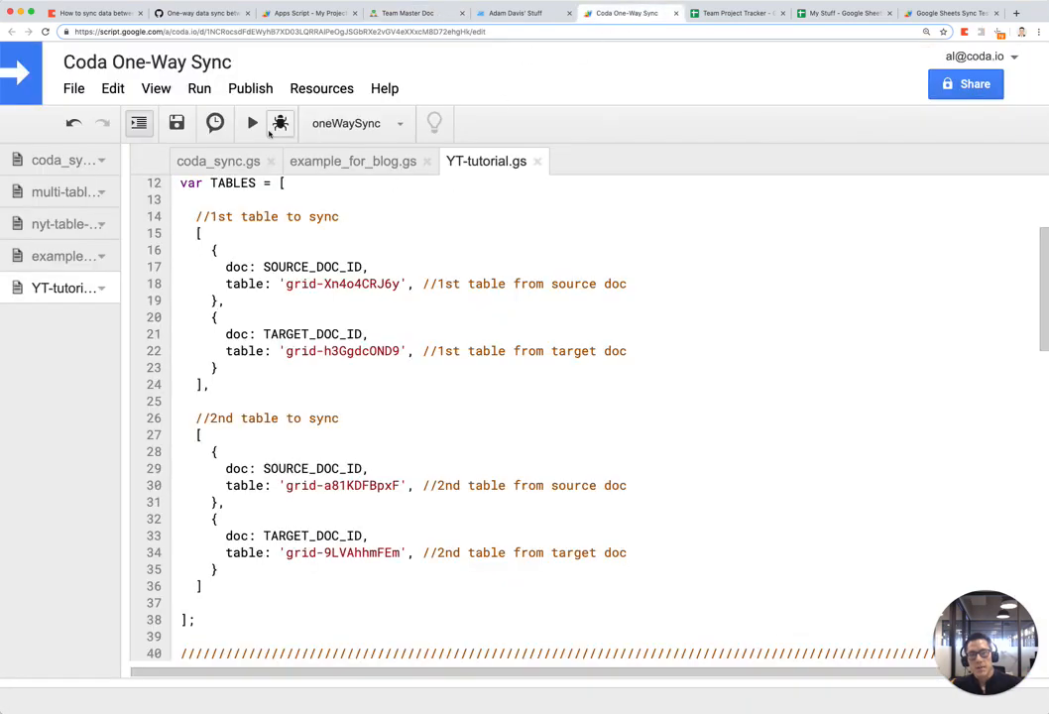
click(437, 18)
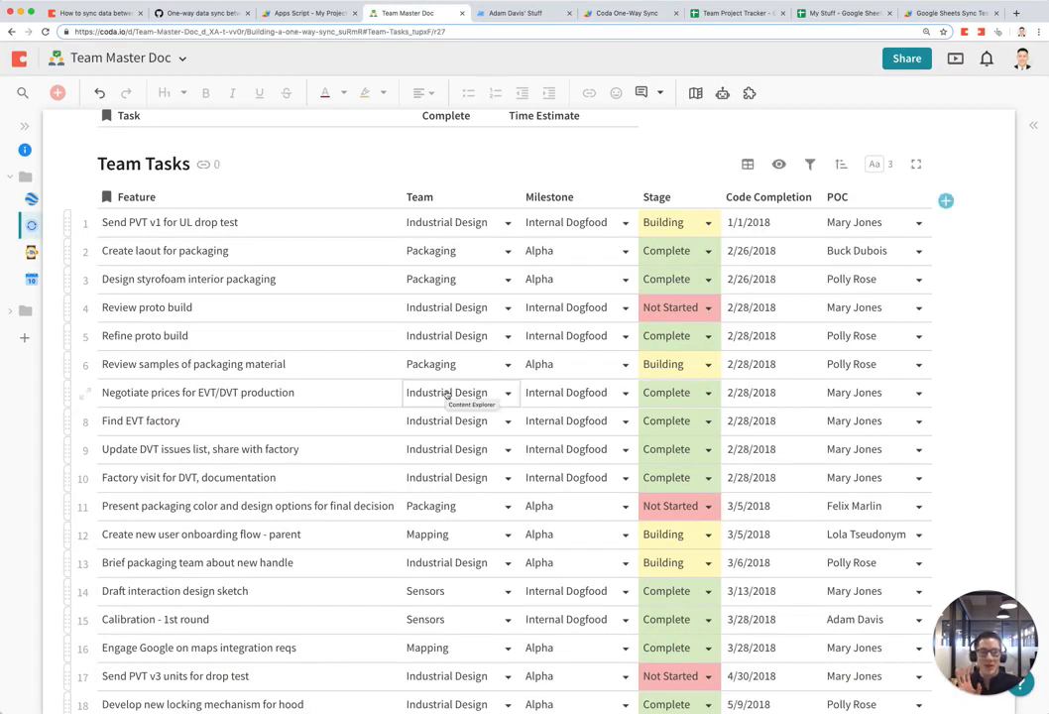
click(626, 13)
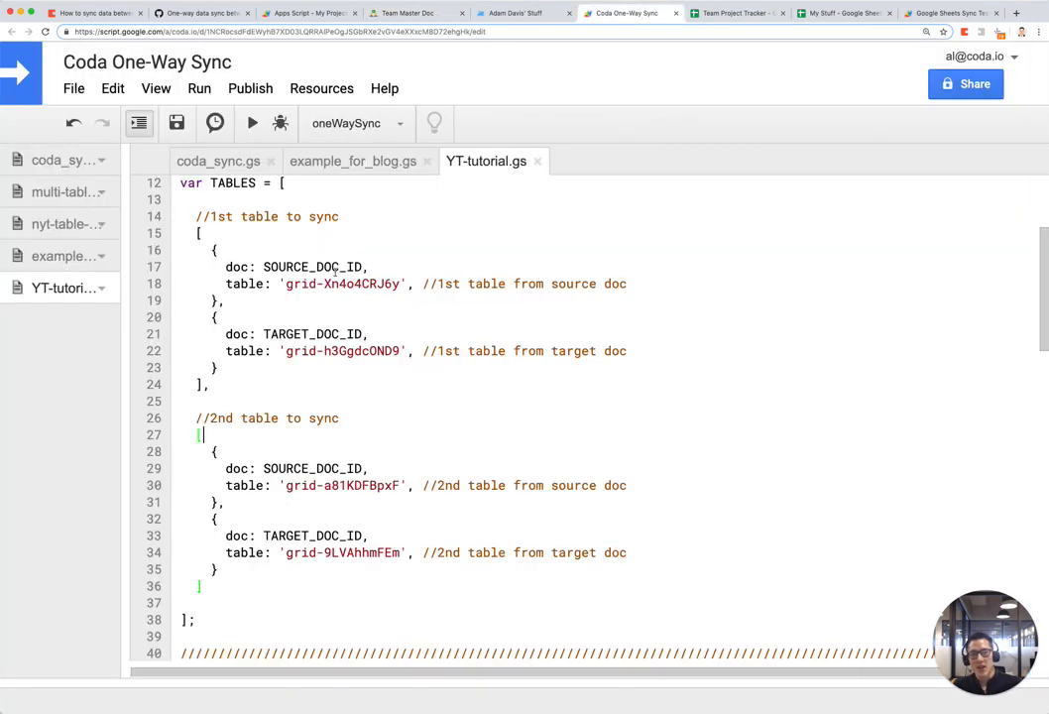
click(252, 123)
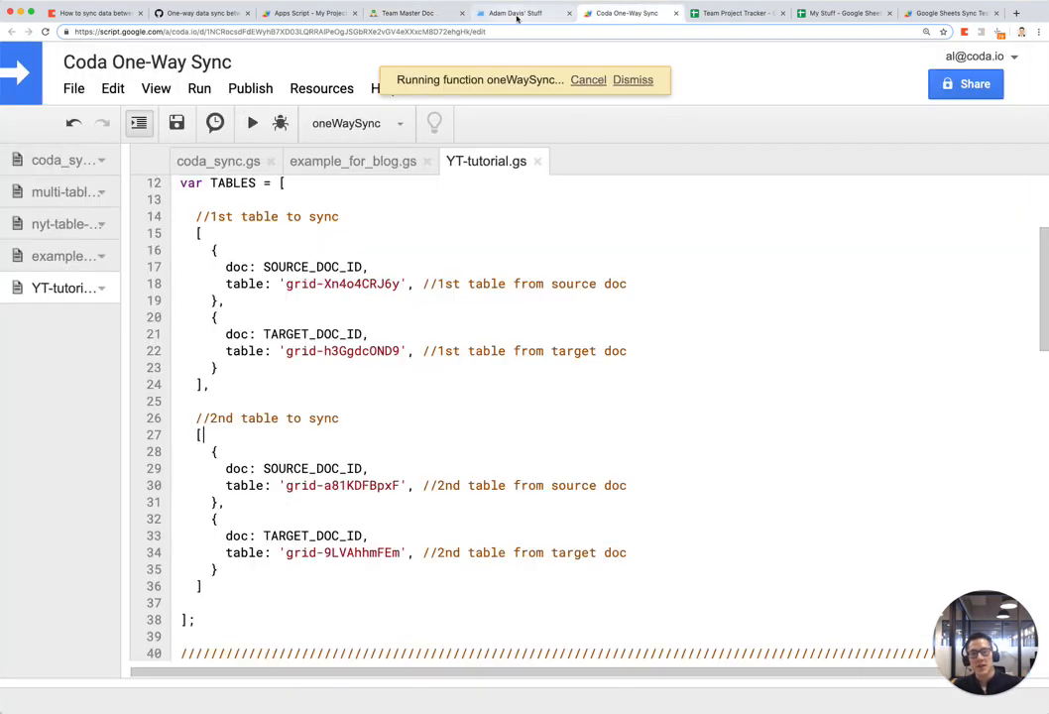
click(515, 13)
click(255, 541)
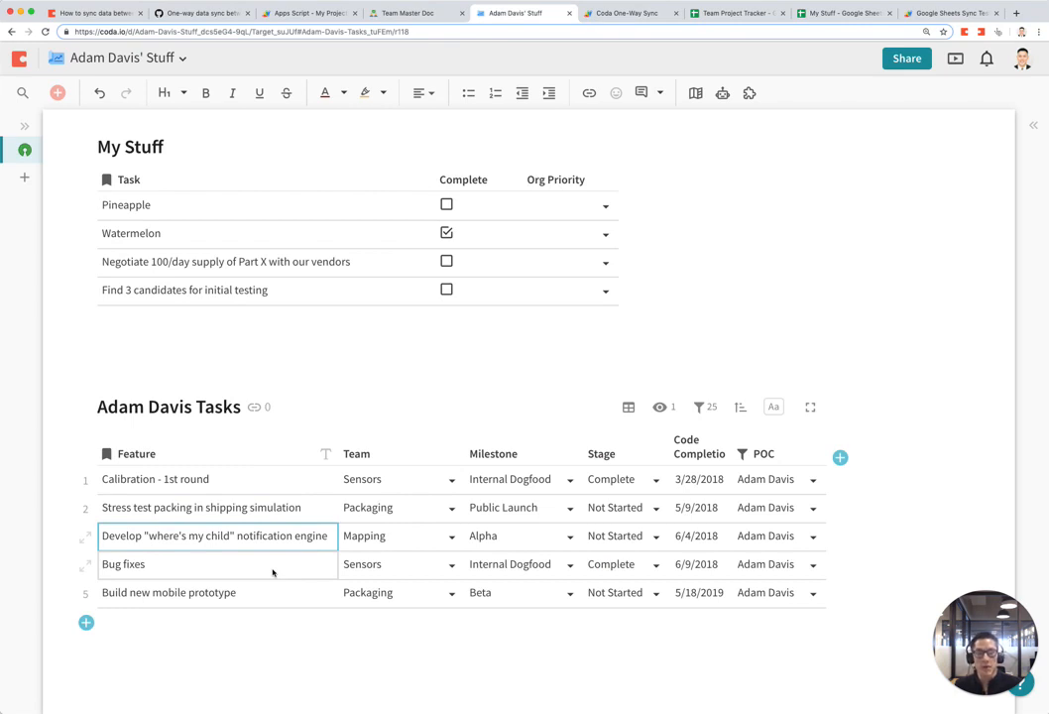
Step: Run oneWaySync once more and confirm the target table still shows five tasks, including Stress test packing
click(637, 13)
click(535, 13)
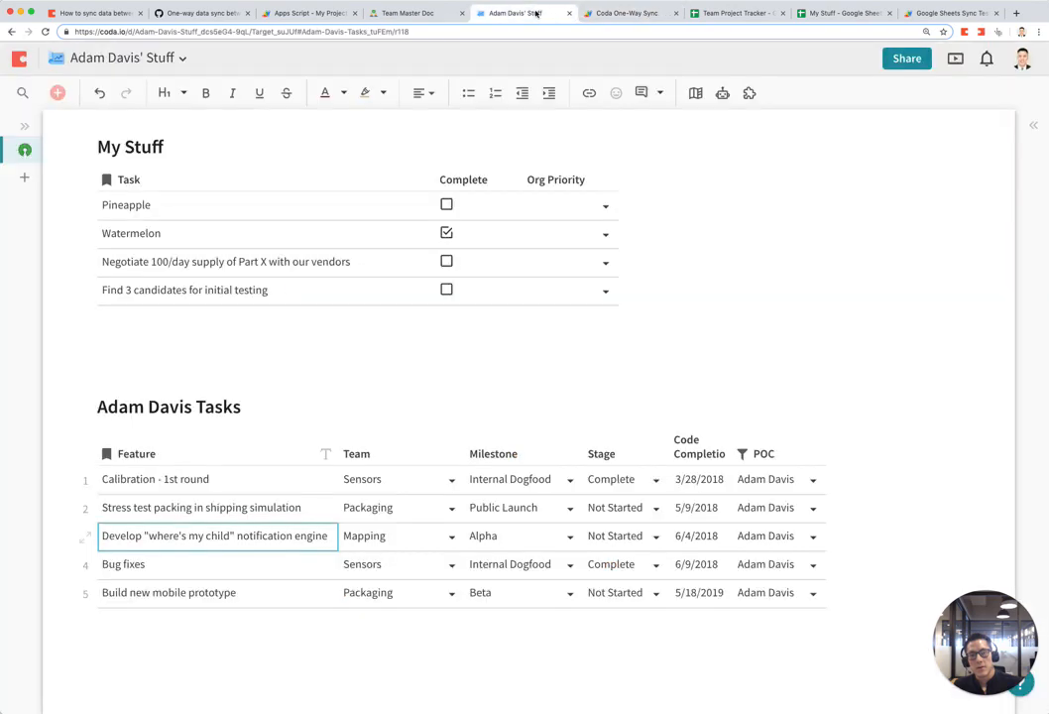
click(258, 562)
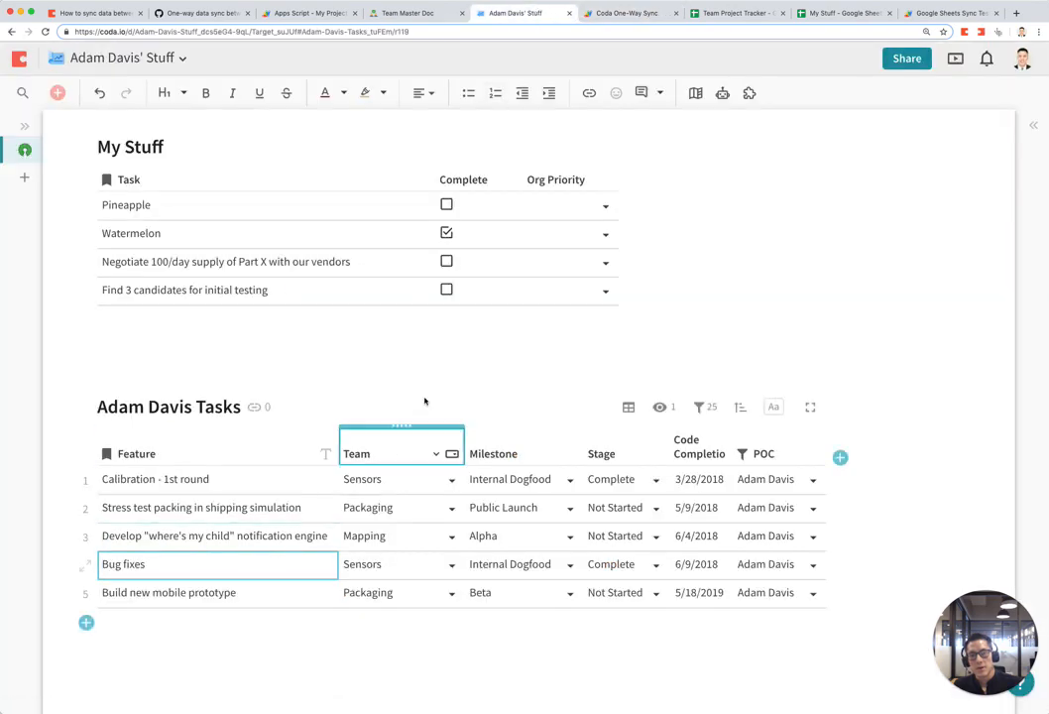
click(616, 15)
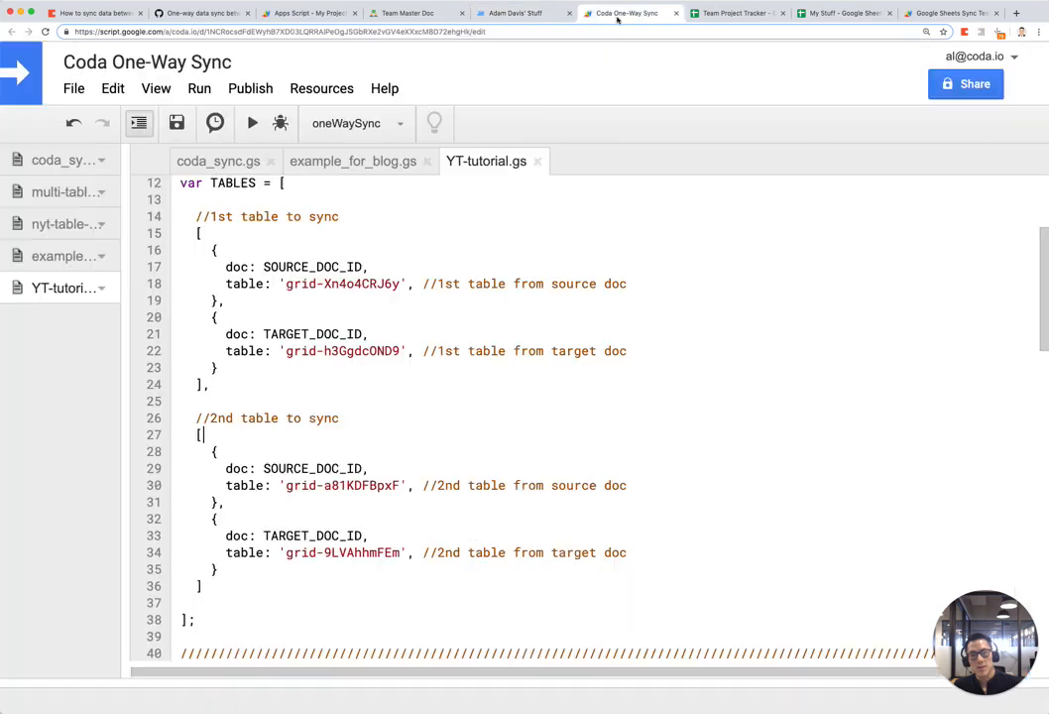
click(249, 120)
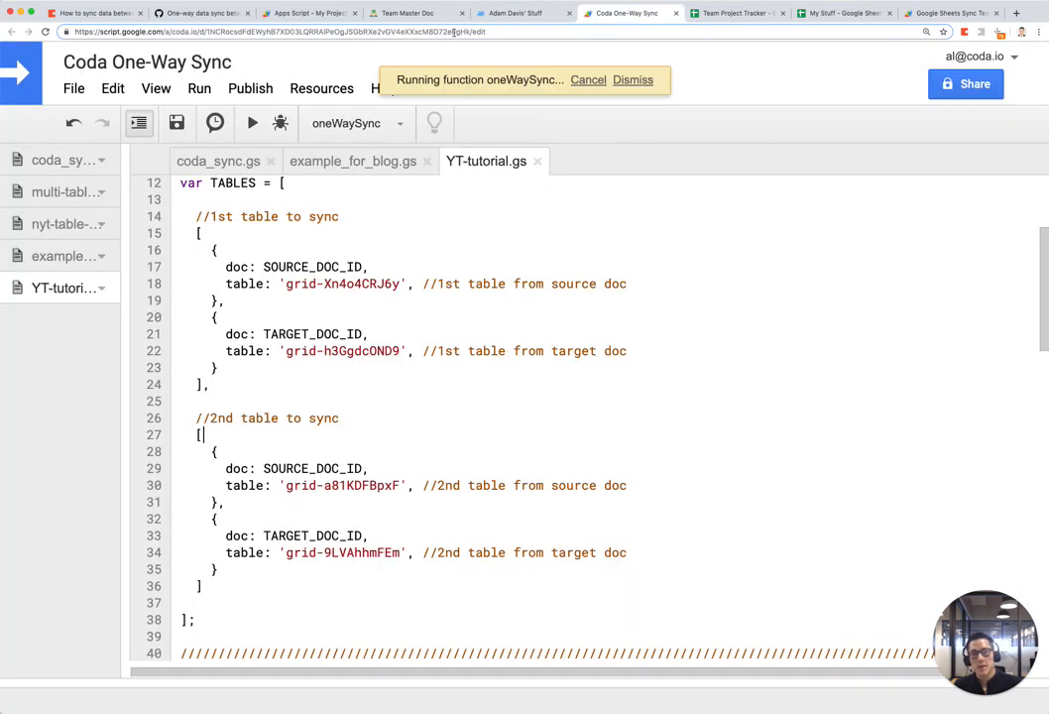
click(520, 14)
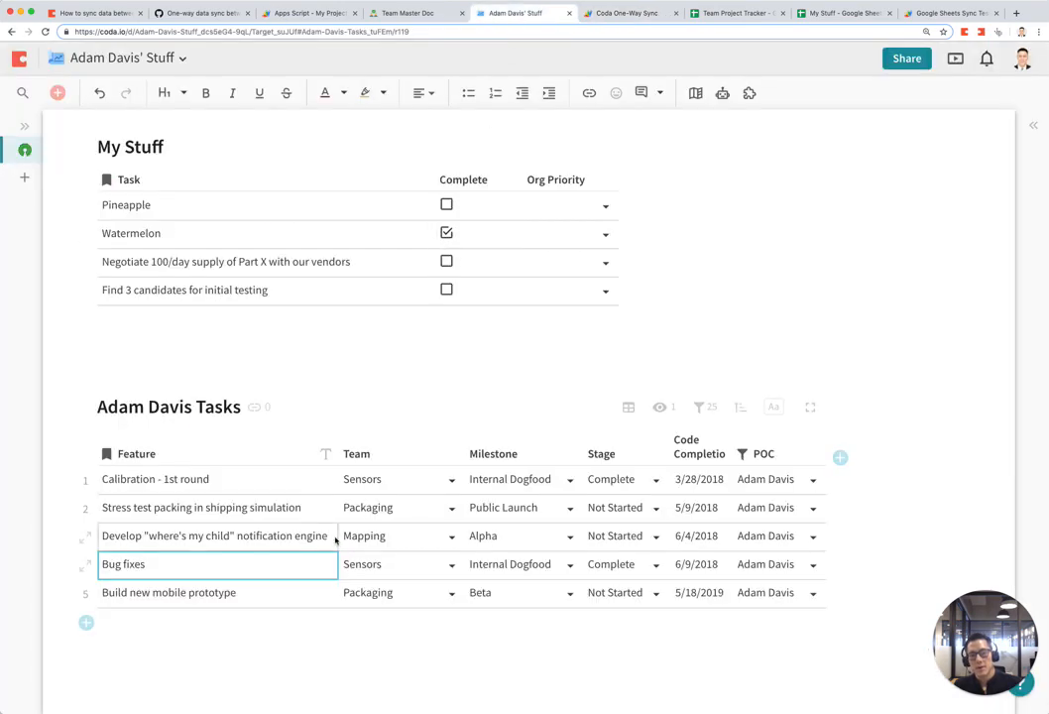
click(266, 556)
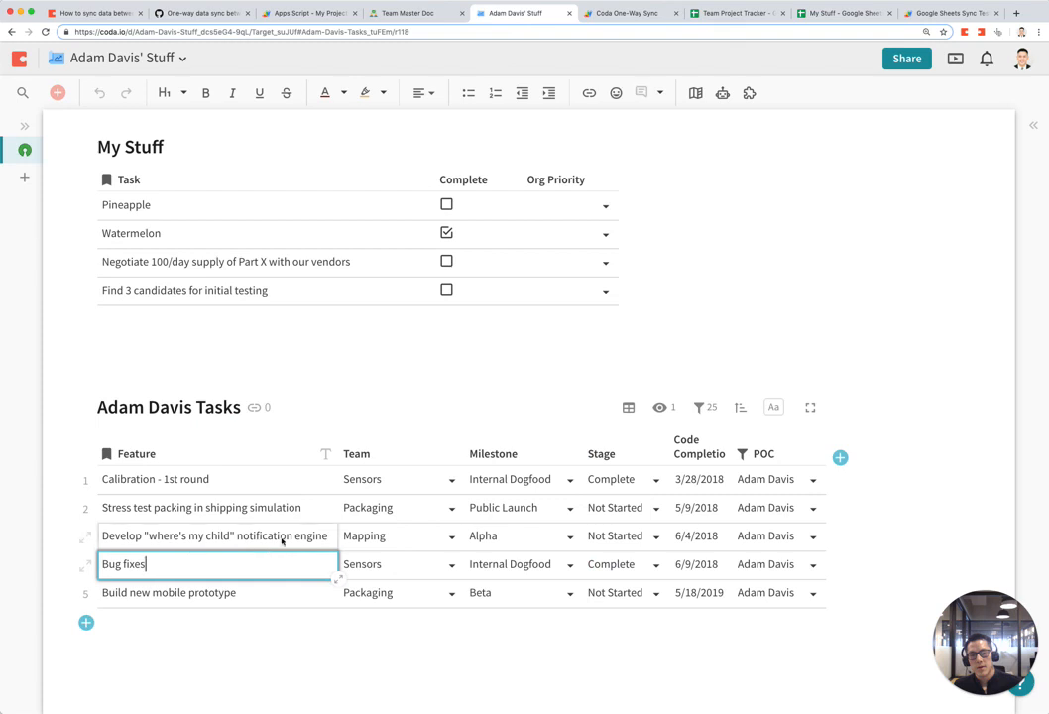
click(278, 536)
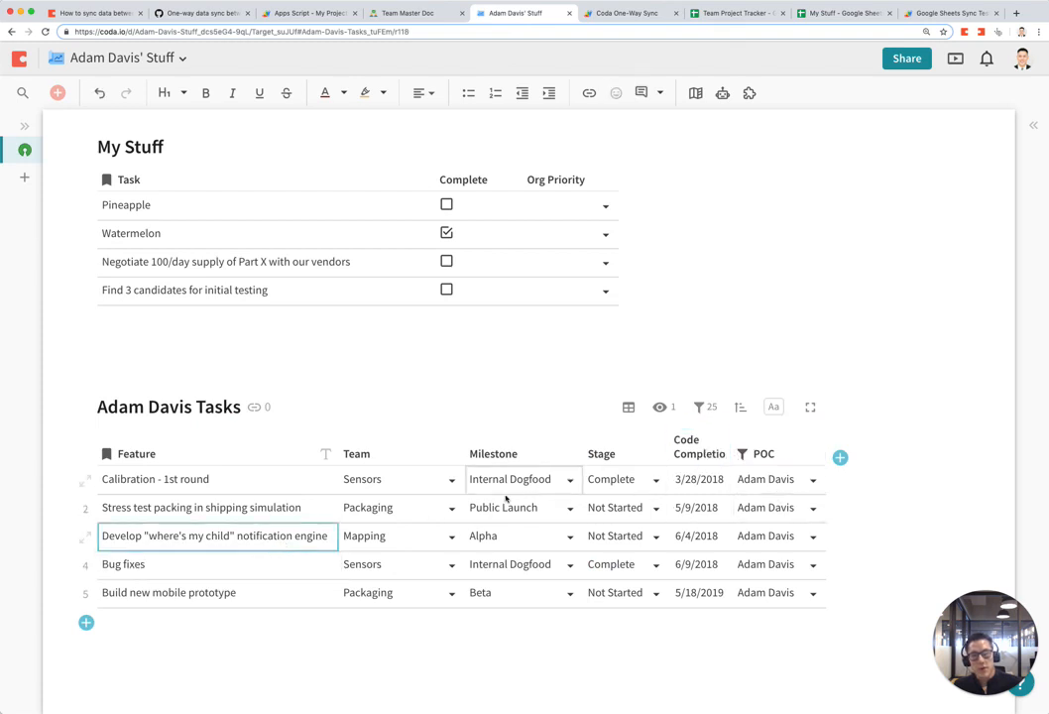
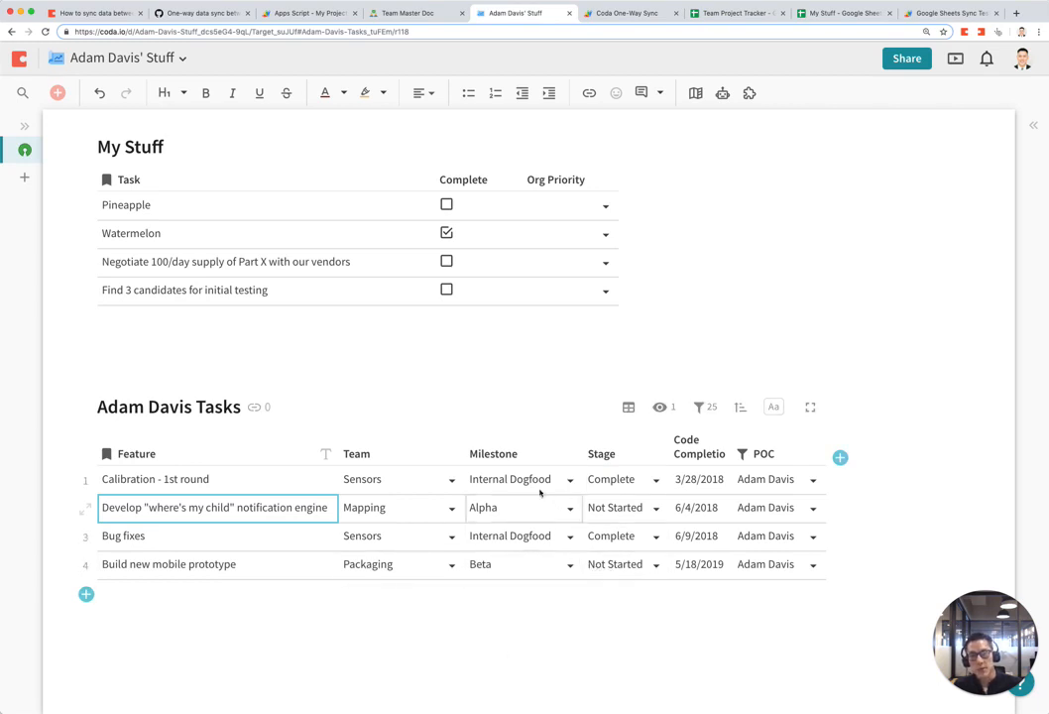
Step: Move from the Team Master Doc tab to the Coda One-Way Sync Apps Script project
click(418, 13)
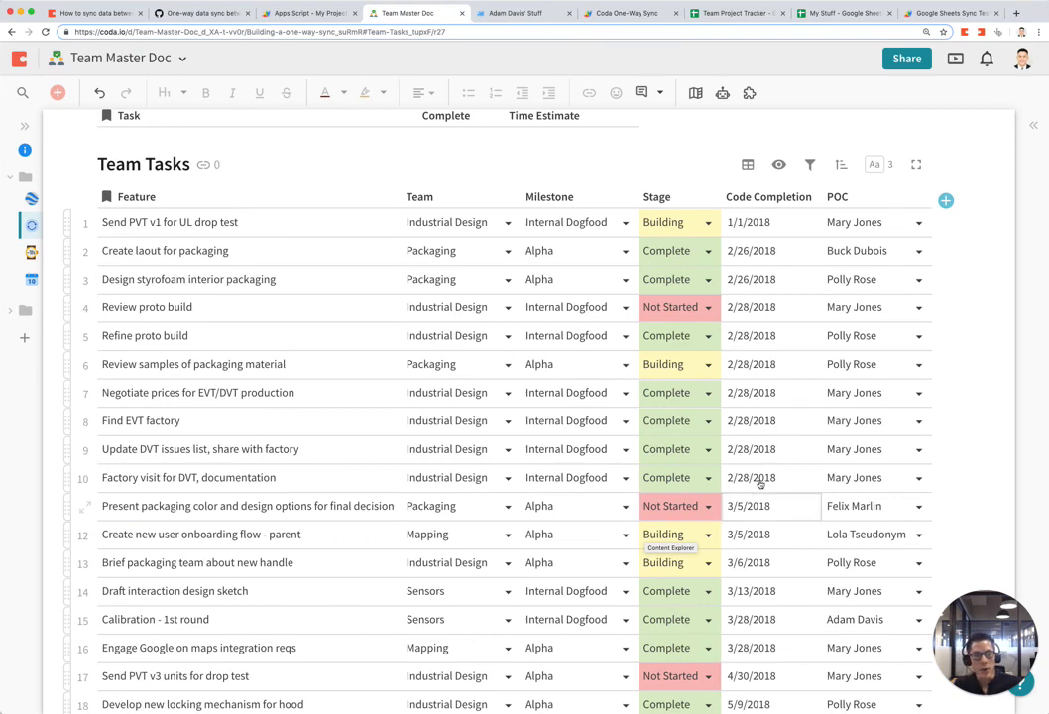
click(622, 13)
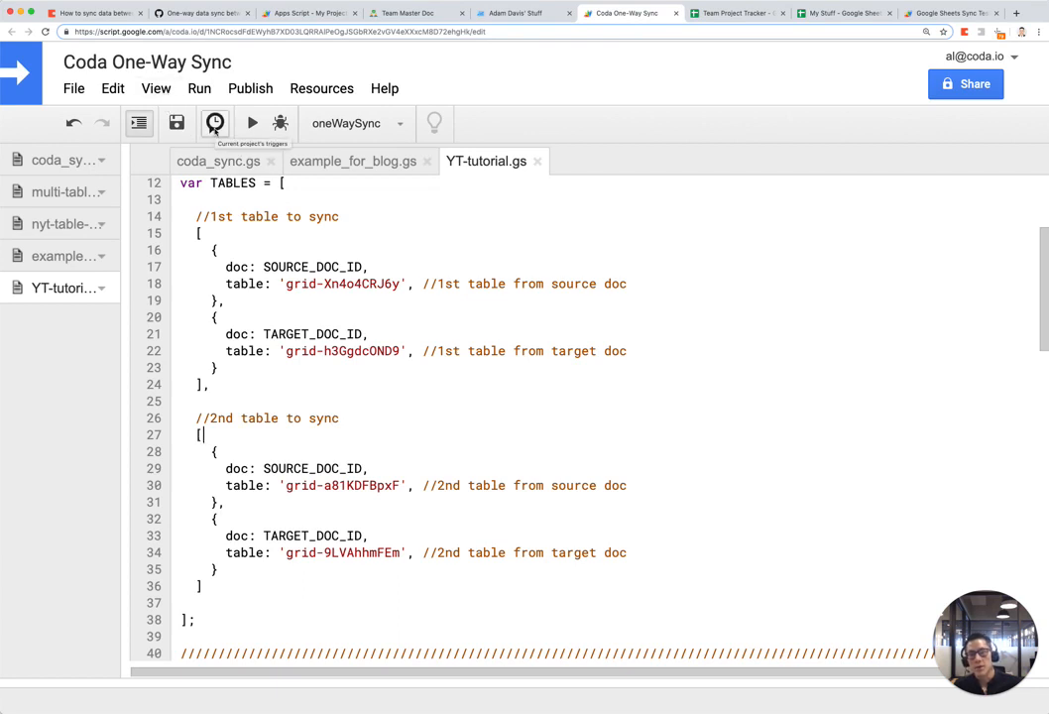
Step: Set up a new trigger as Time-driven, Hour timer, every hour
click(215, 125)
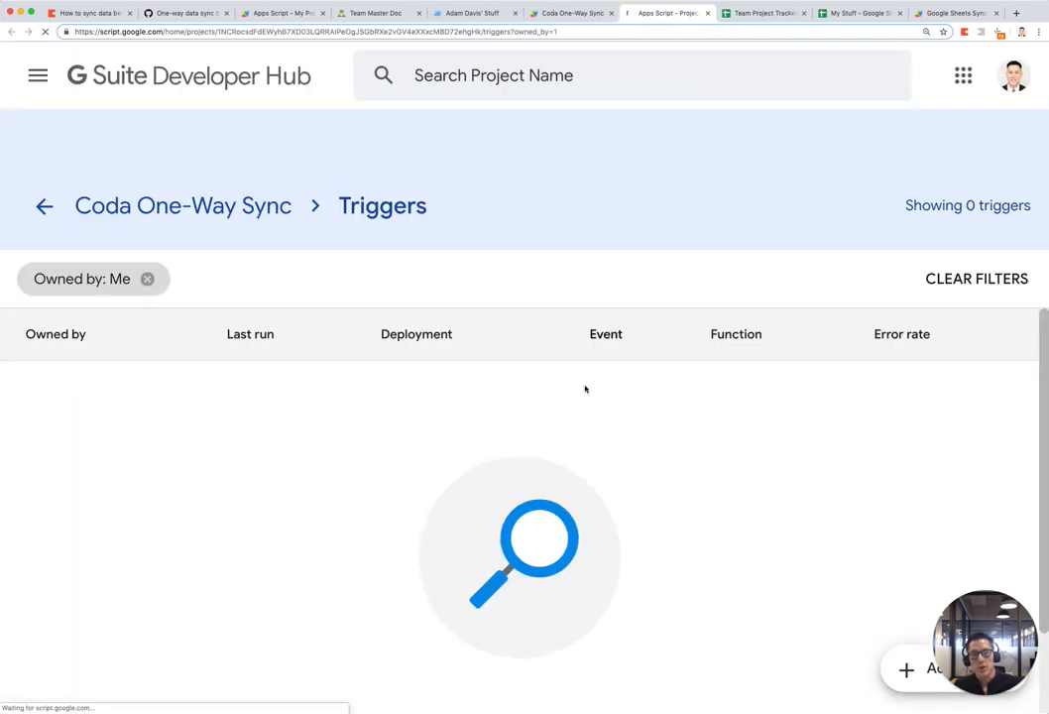
key(super+minus)
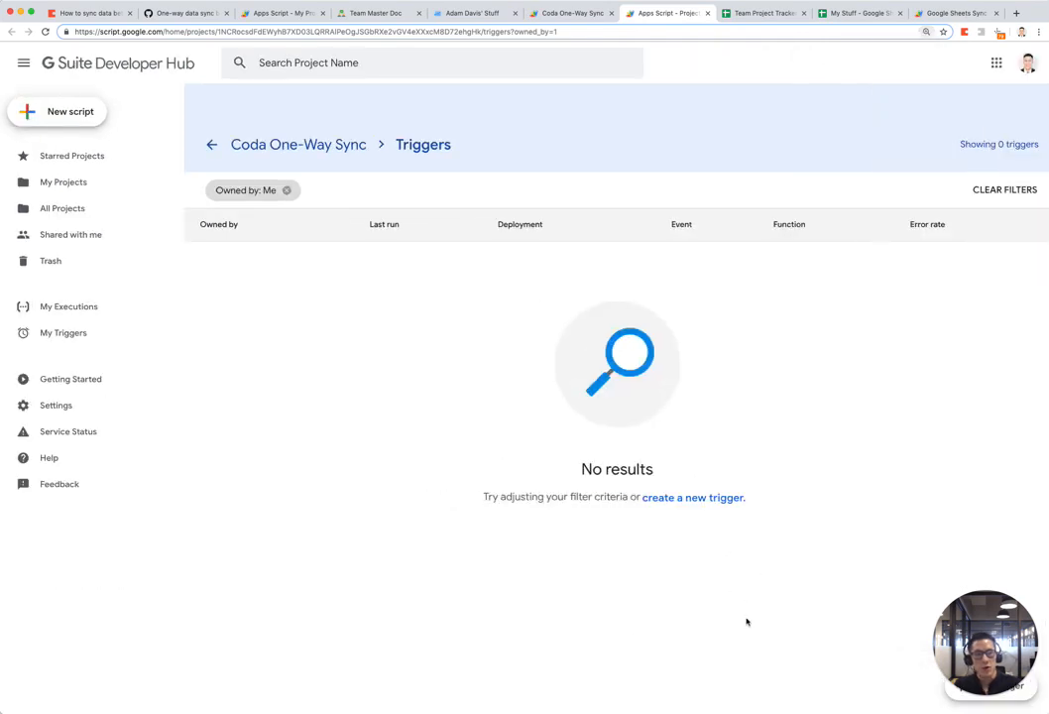
click(700, 498)
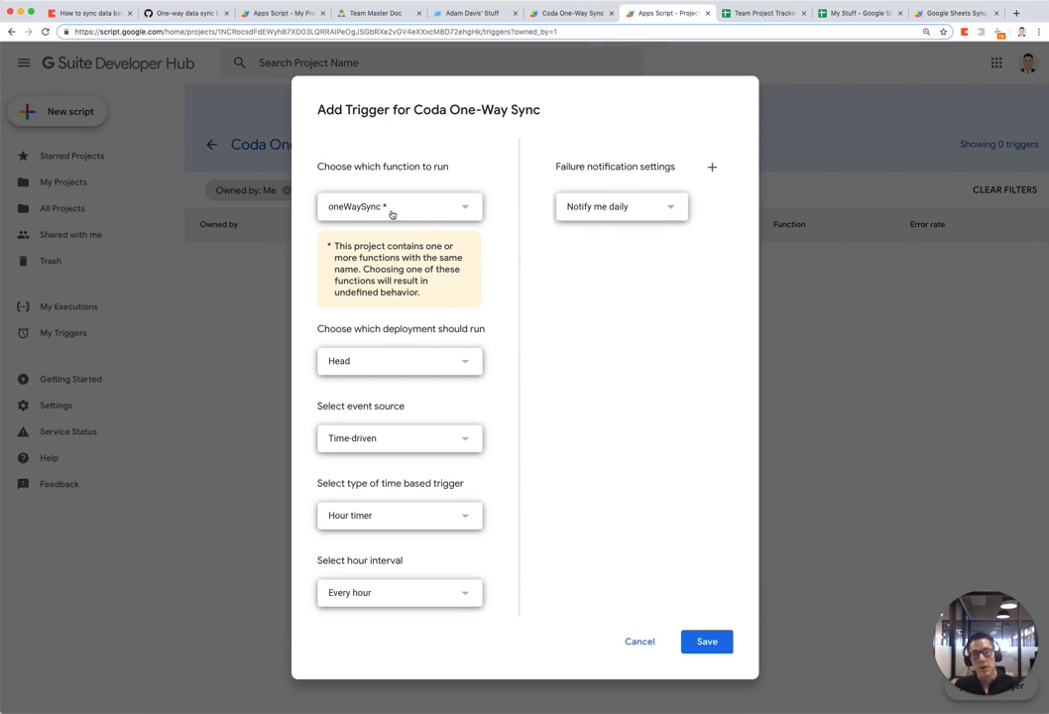
click(426, 446)
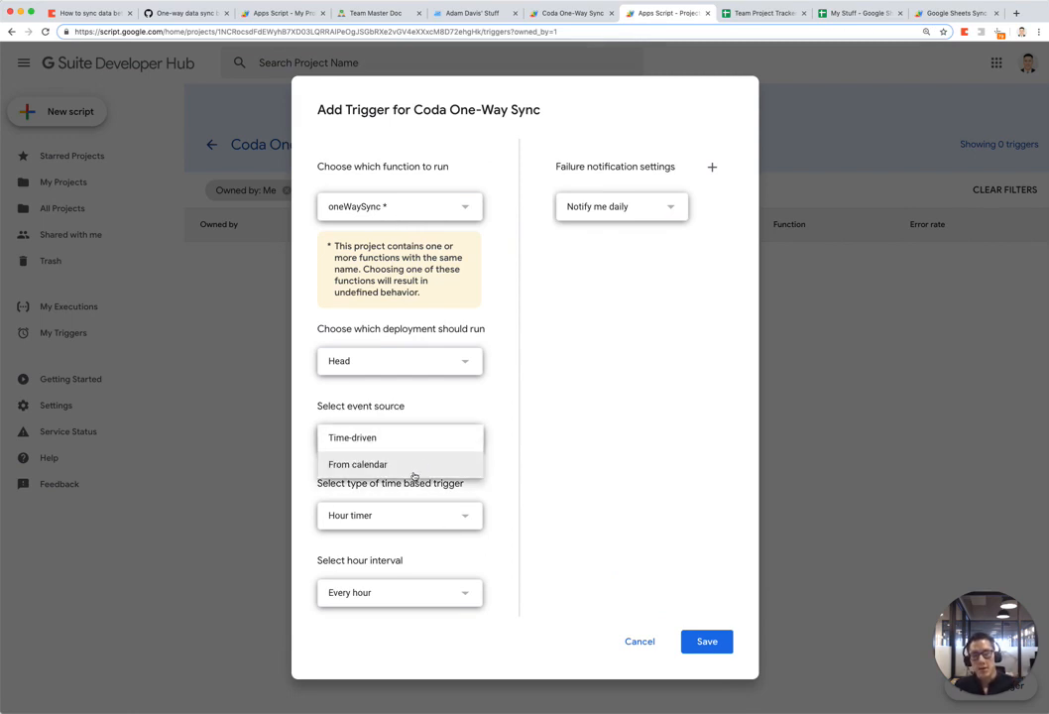
click(398, 440)
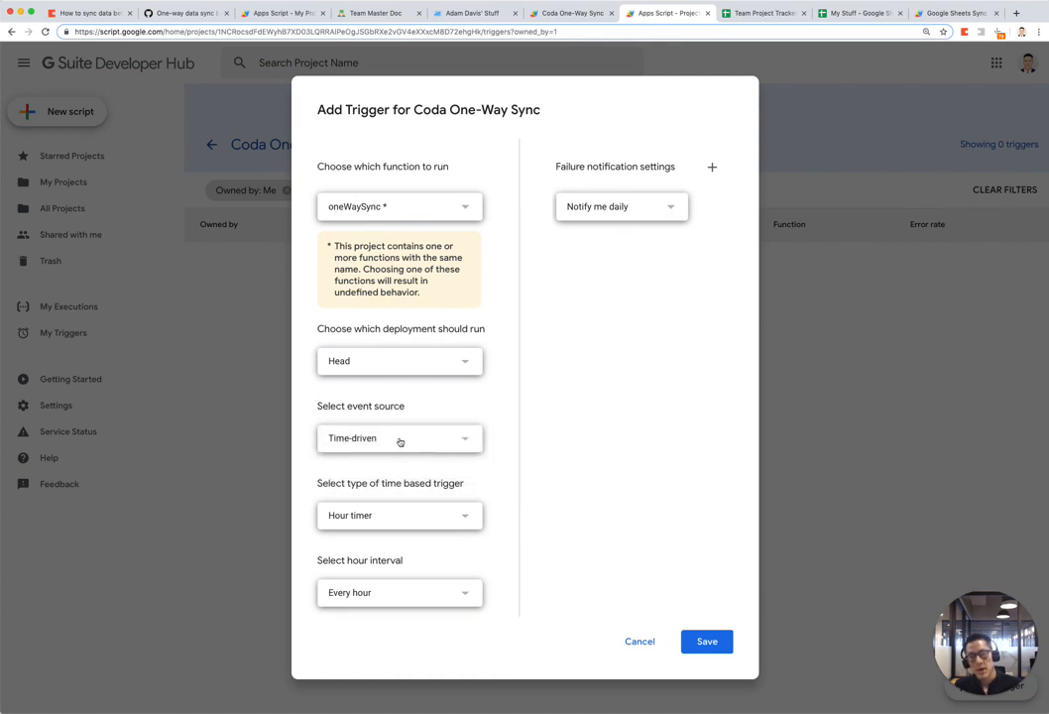
click(435, 521)
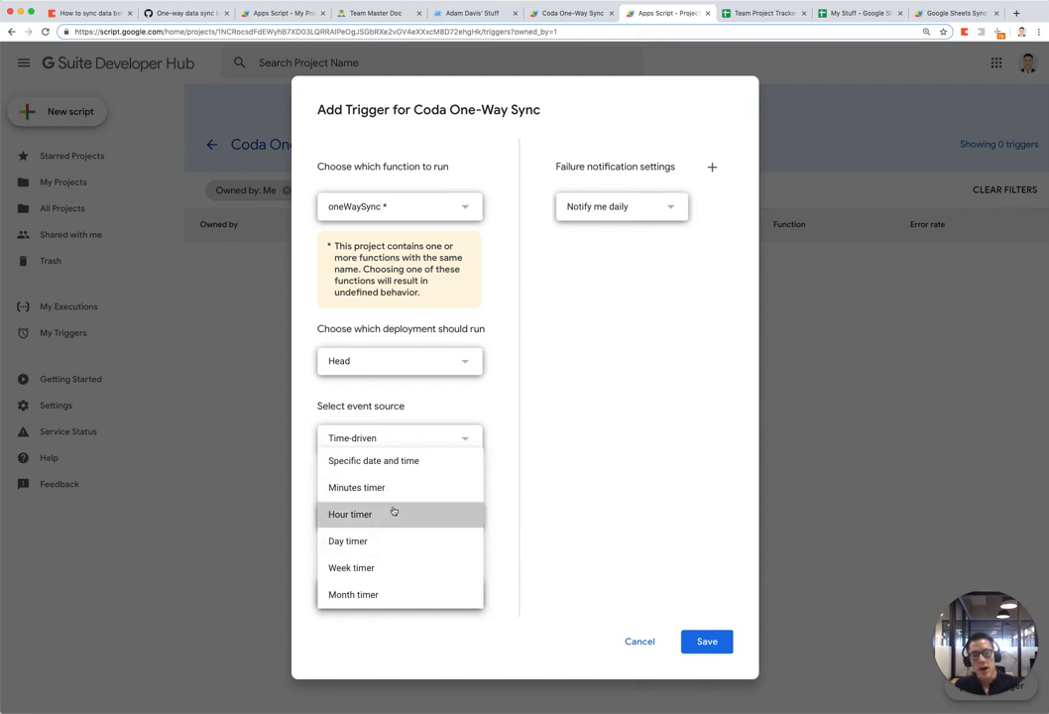
click(393, 511)
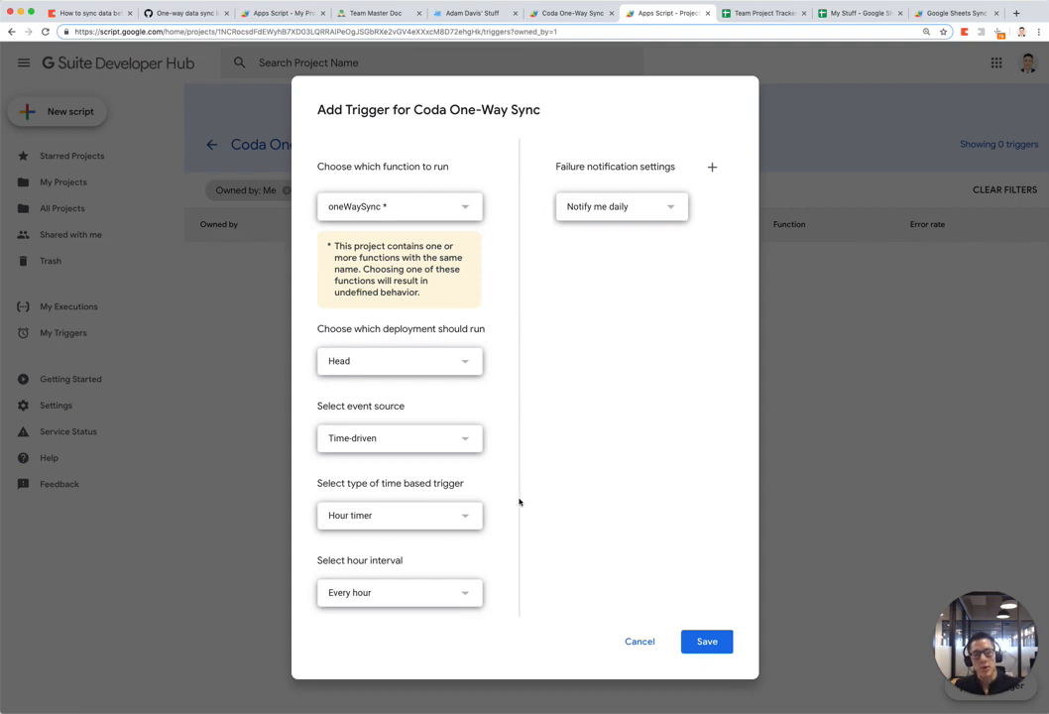
click(456, 592)
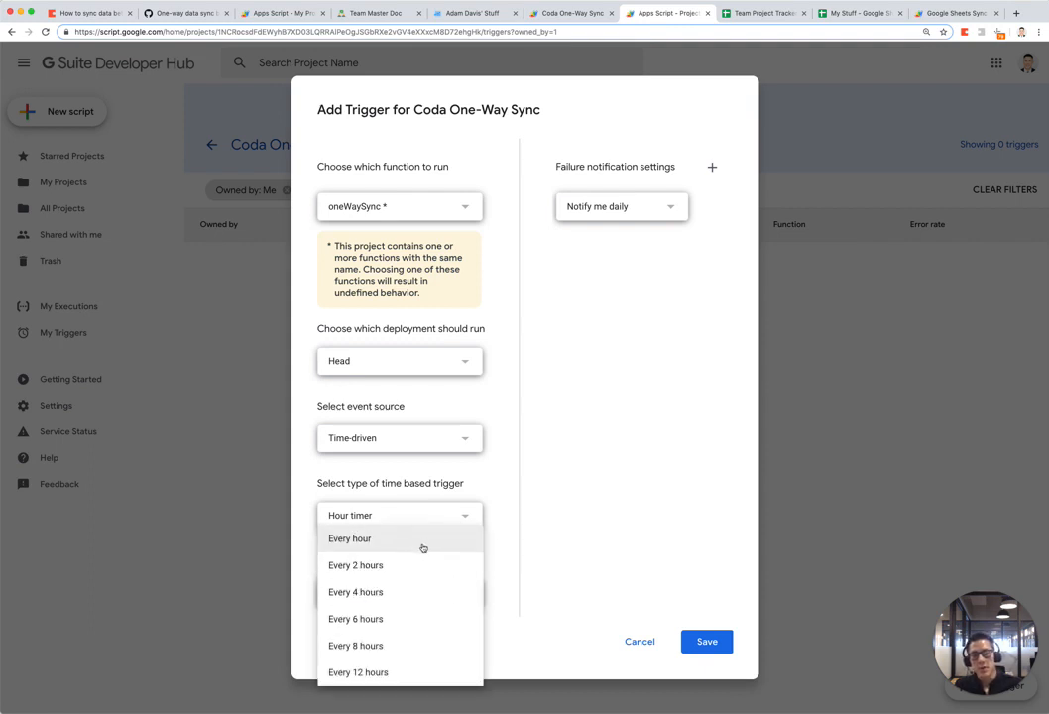
click(570, 506)
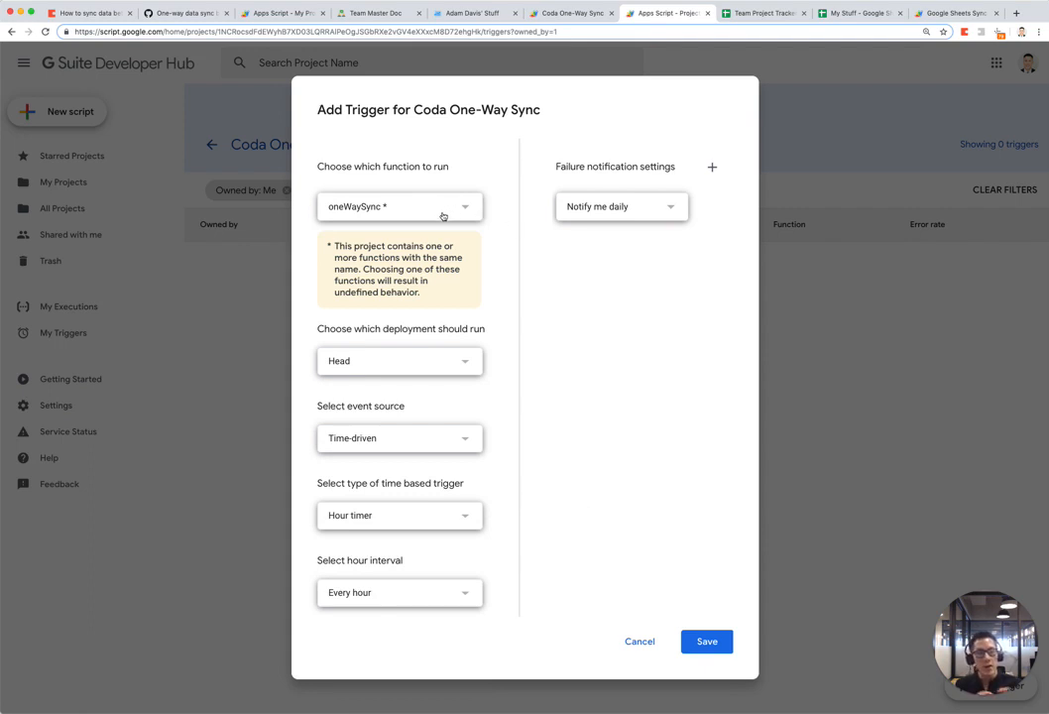
Step: Look over the Team Master Doc, My Stuff and script tabs, then close the triggers page unsaved
click(387, 13)
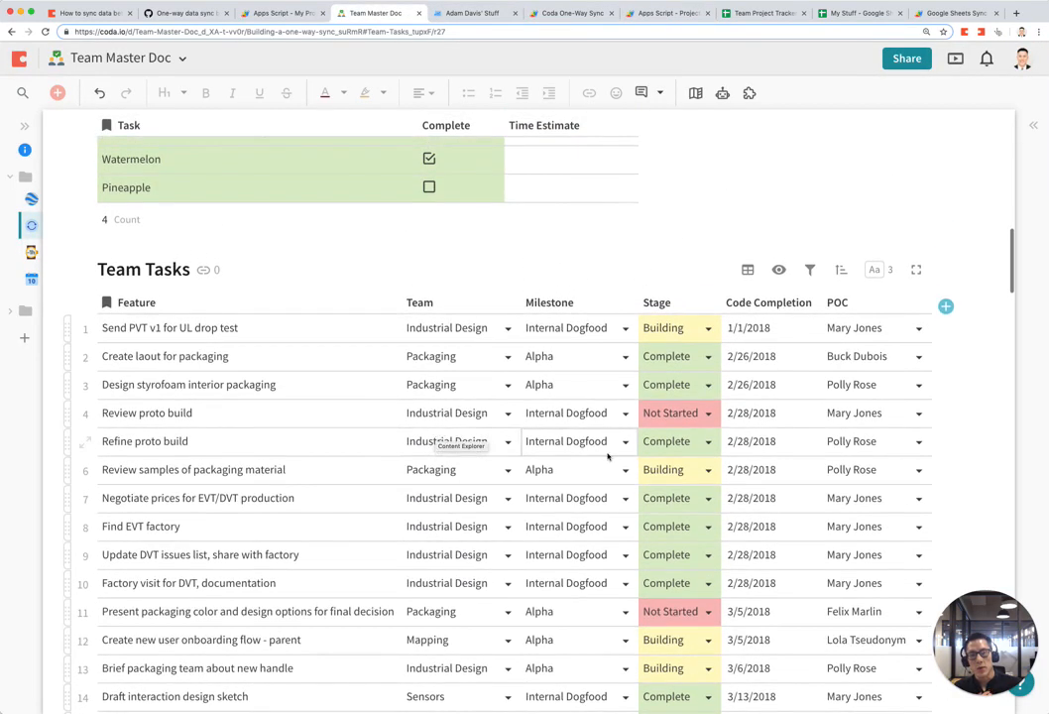
click(476, 13)
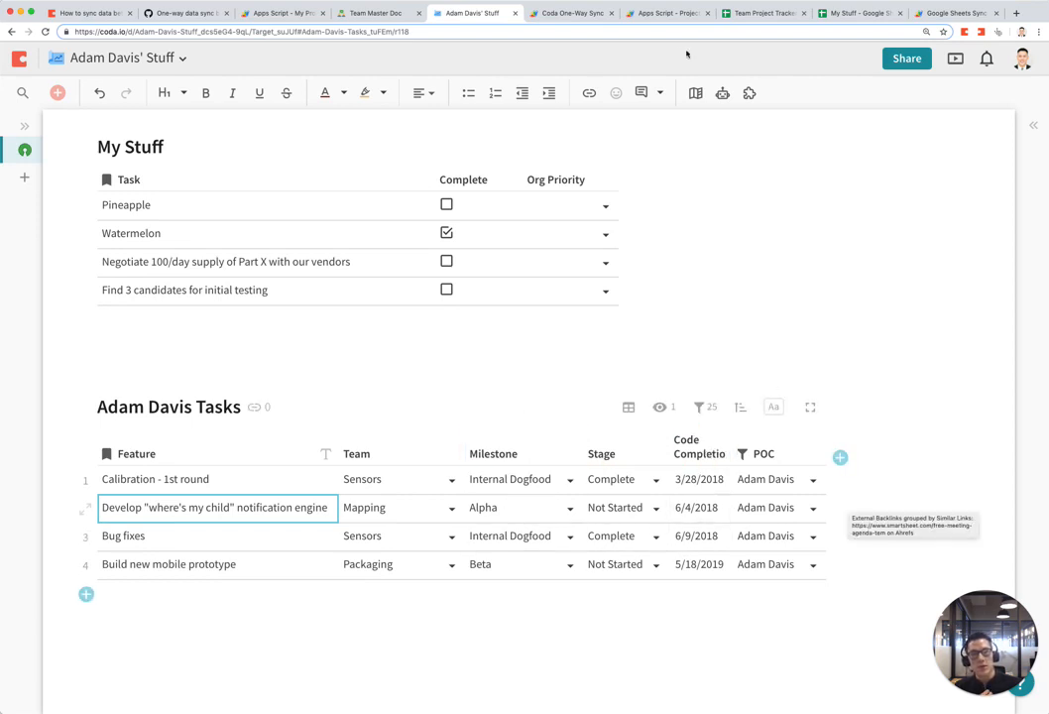
click(560, 13)
click(654, 13)
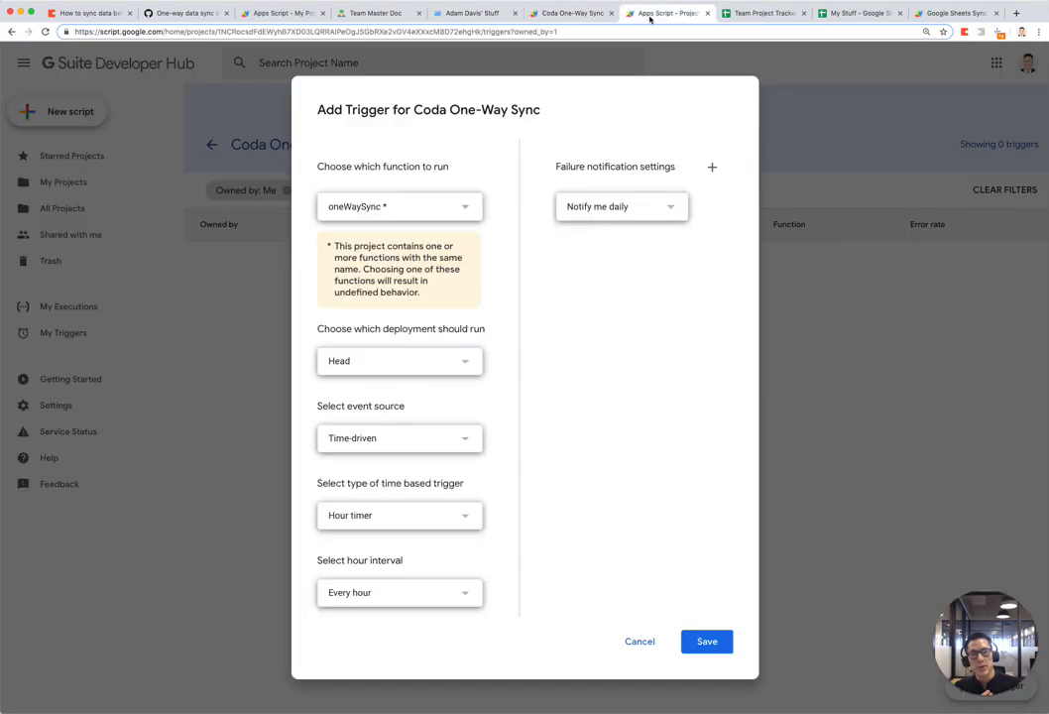
click(707, 13)
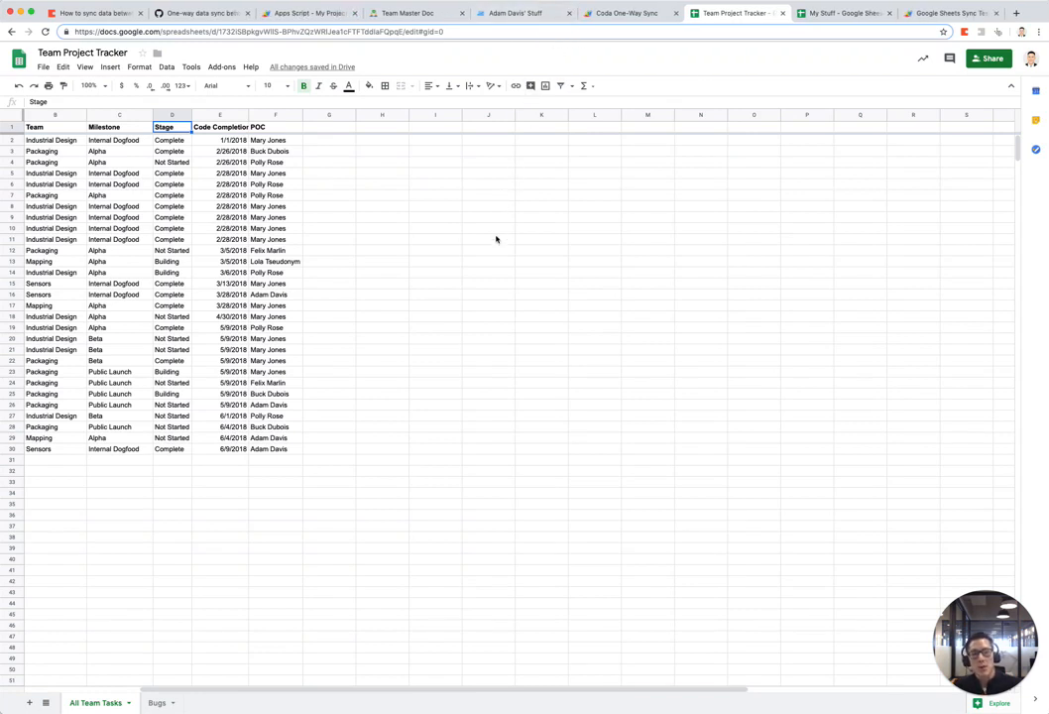
Step: Zoom the Team Project Tracker to 150% and review its All Team Tasks and Bugs sheets
click(431, 243)
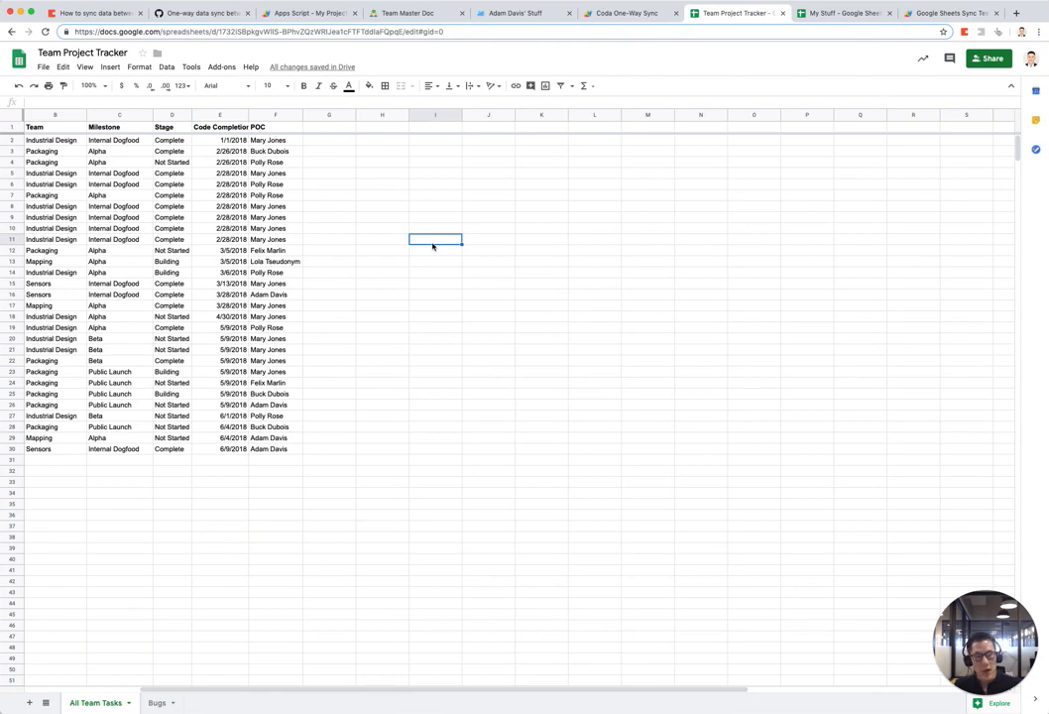
key(super+equal)
key(super+equal)
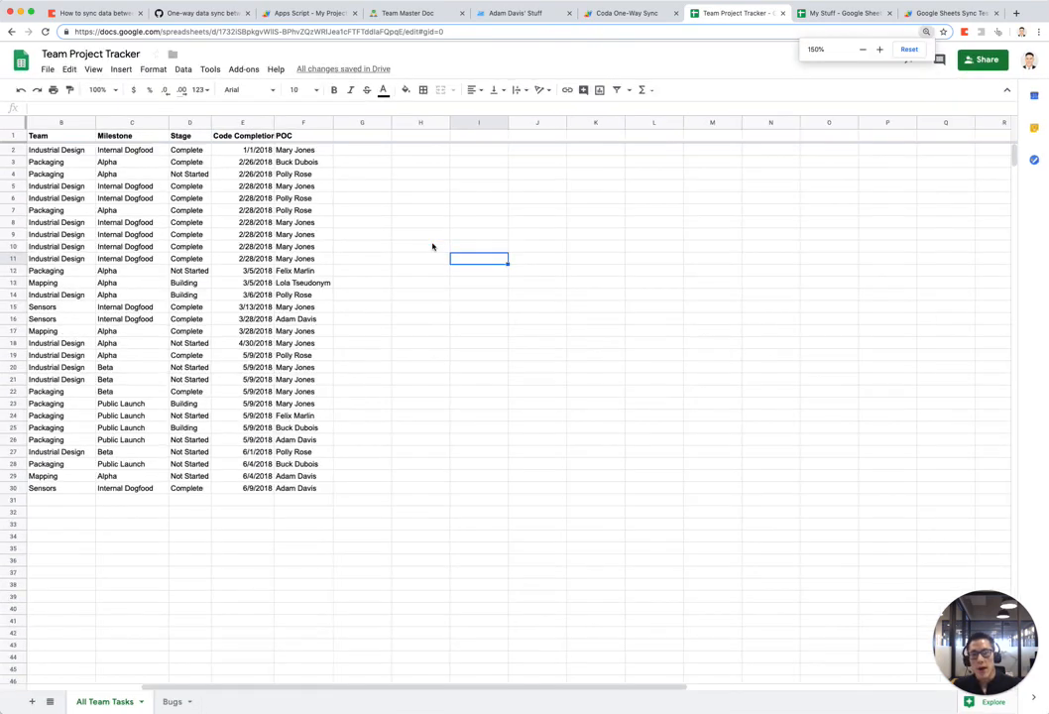
key(super+equal)
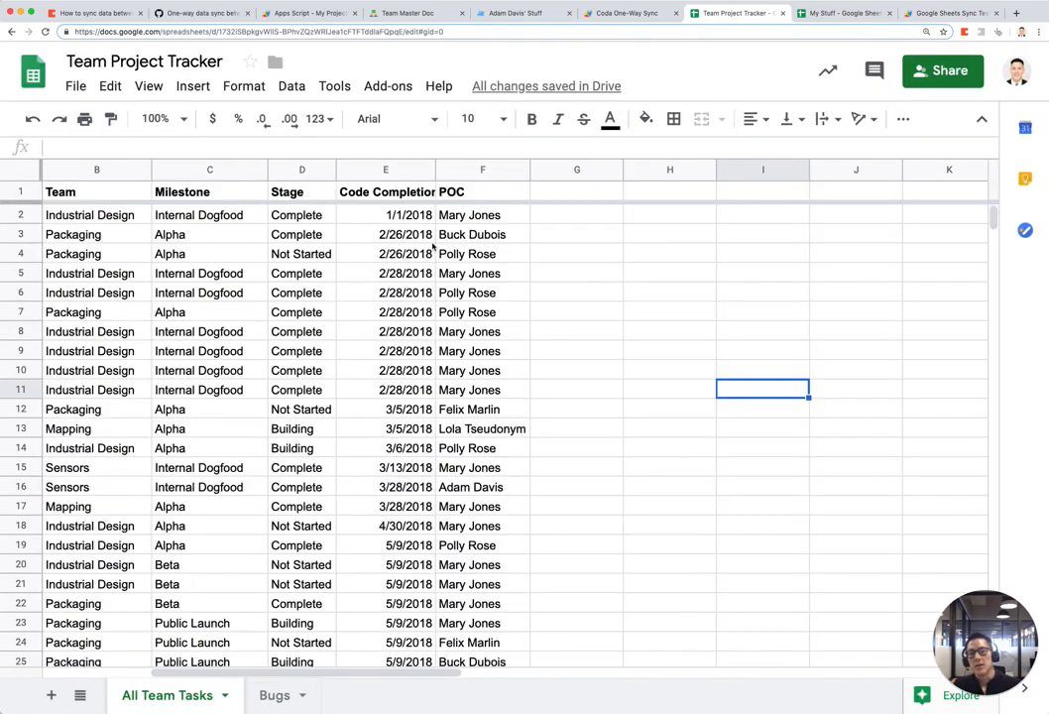
click(432, 244)
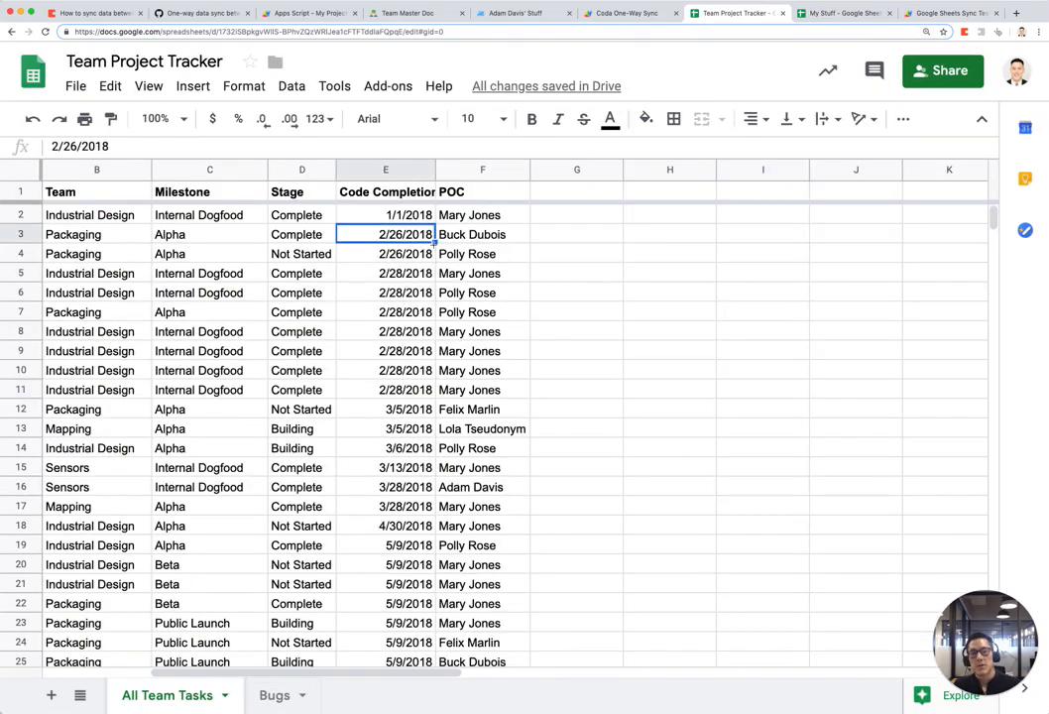
scroll(496, 427, down, 2)
scroll(495, 427, up, 2)
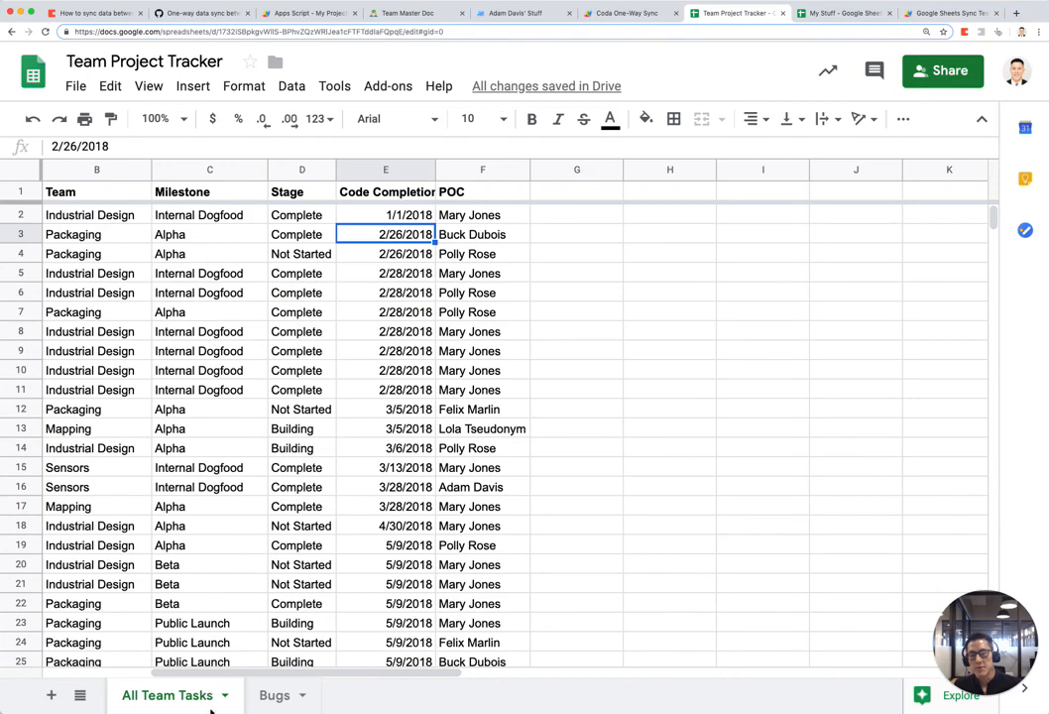
click(276, 702)
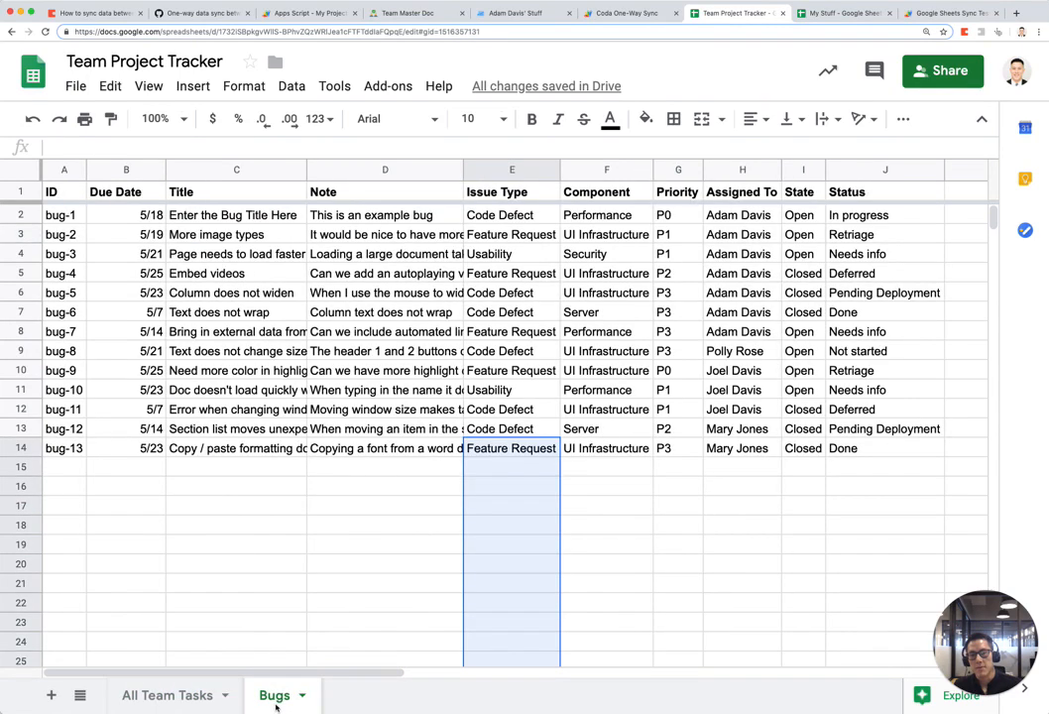
click(170, 695)
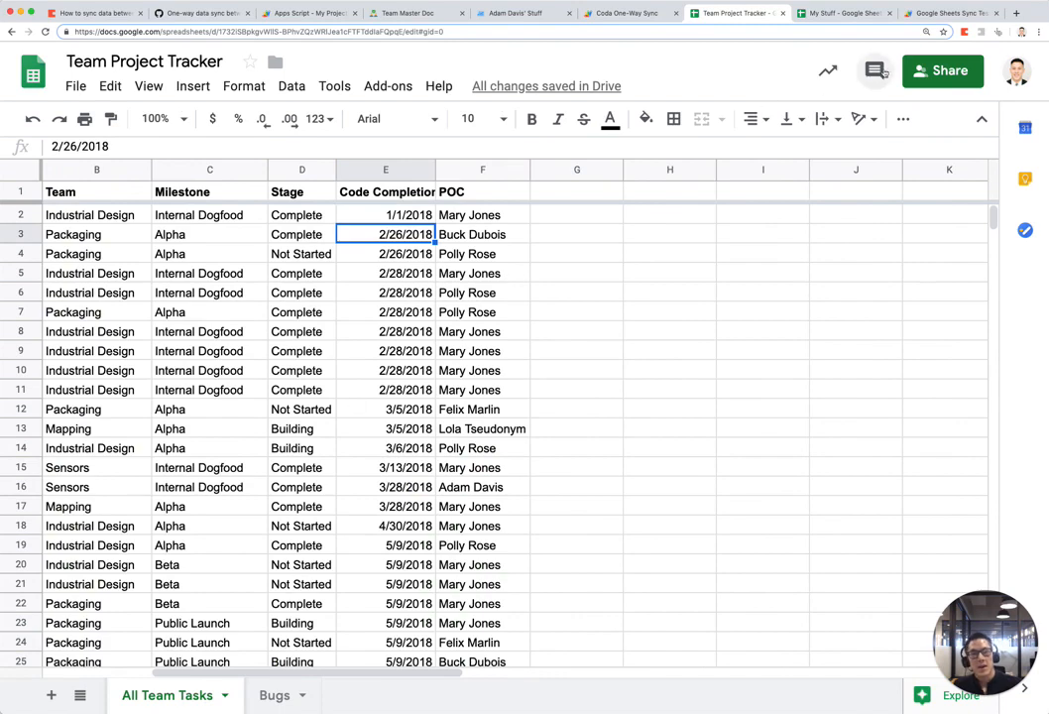
Step: In My Stuff, inspect the Me sheet's QUERY(IMPORTRANGE) formula in A1, then open my Bugs
click(838, 14)
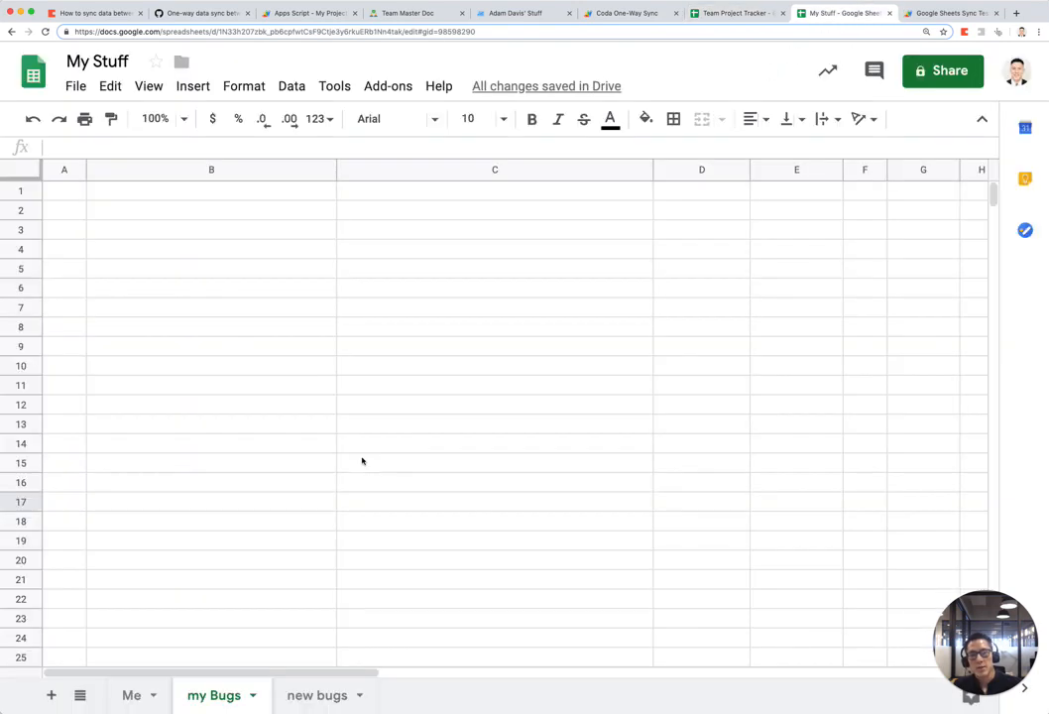
click(140, 695)
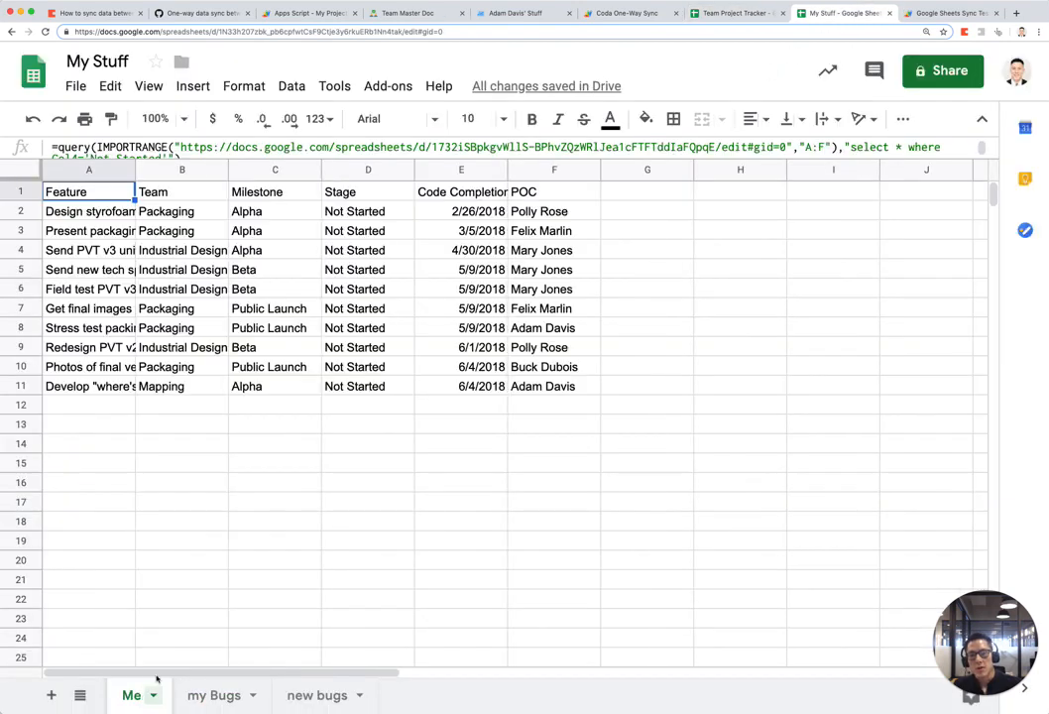
drag(654, 491, 135, 195)
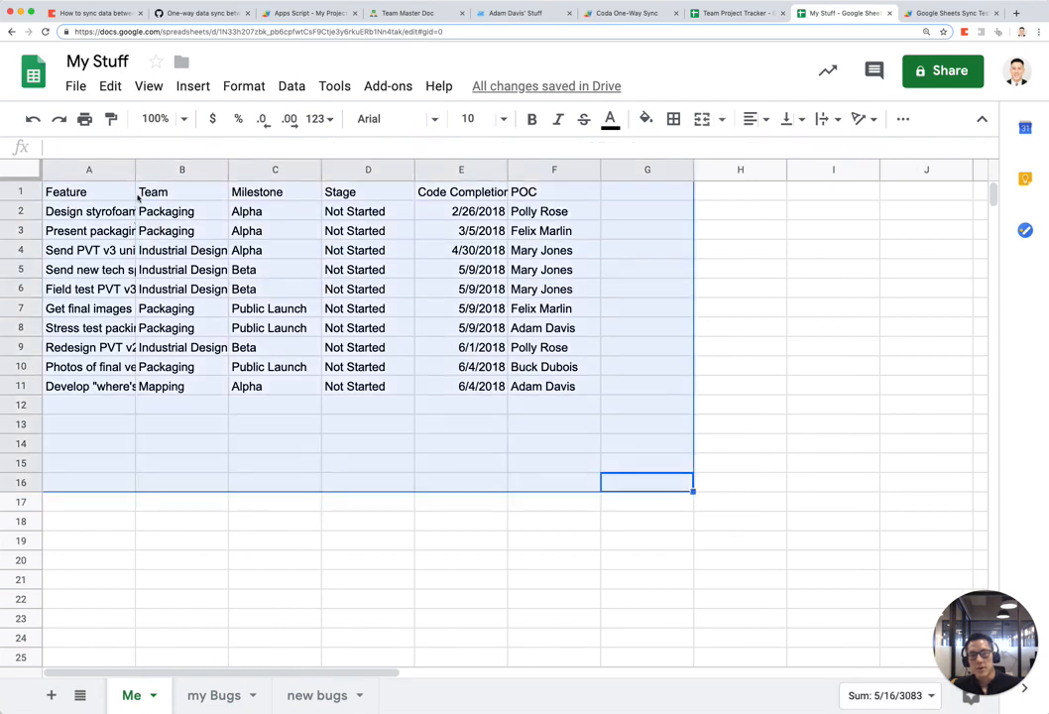
triple_click(98, 190)
key(Escape)
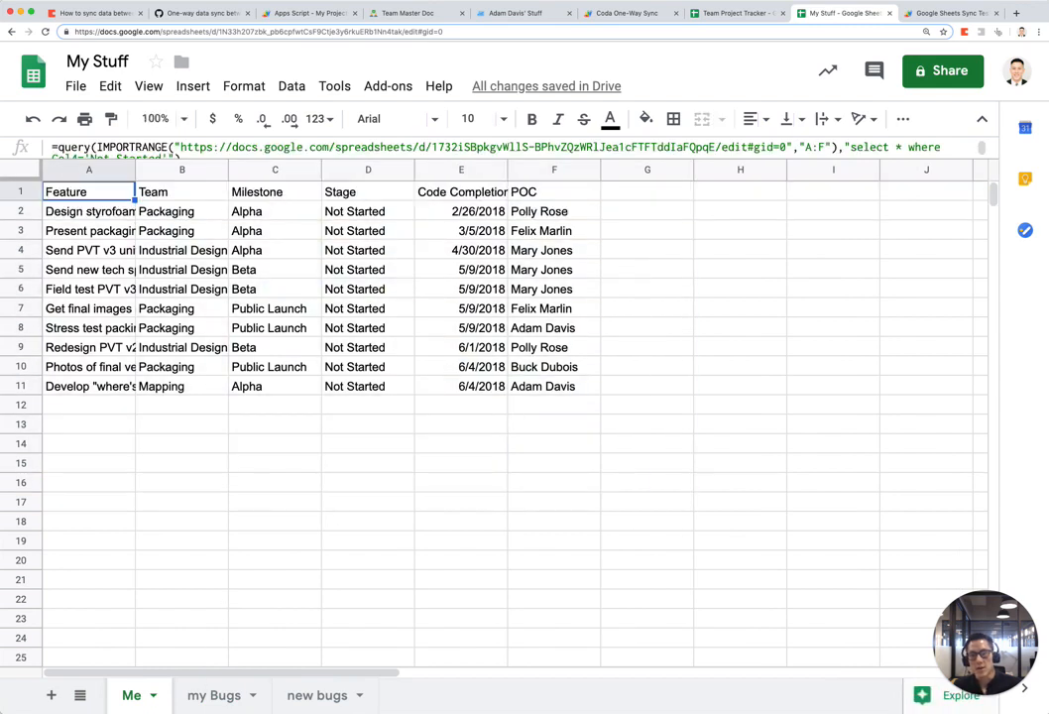
click(217, 695)
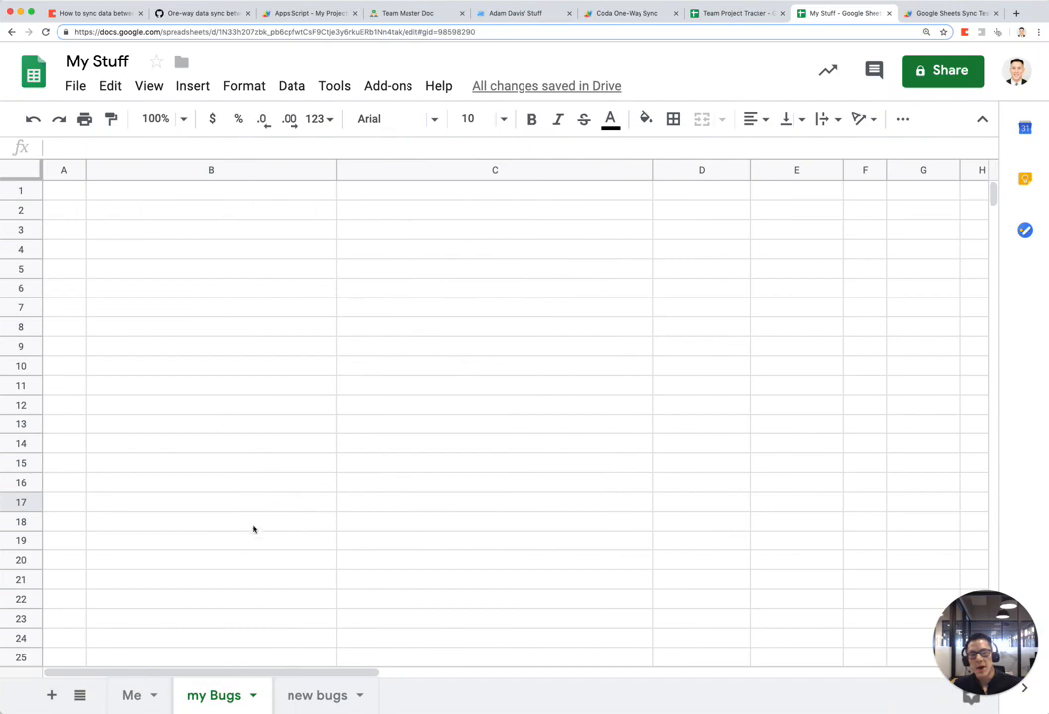
Step: Compare Team Project Tracker's Bugs list with the empty my Bugs sheet in My Stuff
click(731, 14)
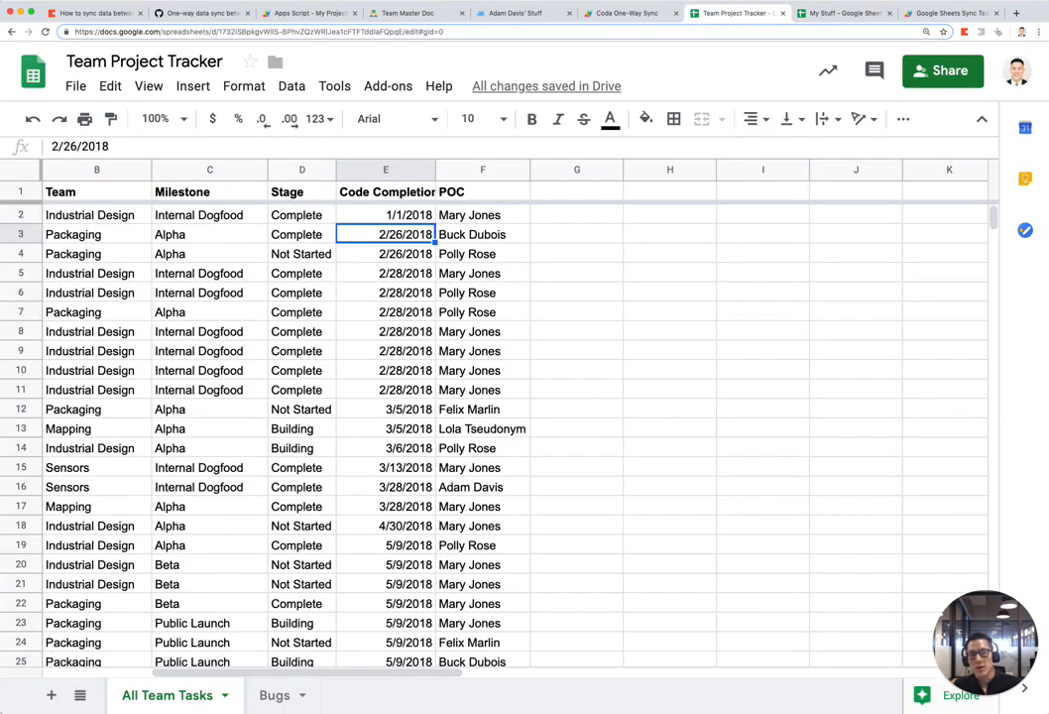
click(277, 694)
click(885, 467)
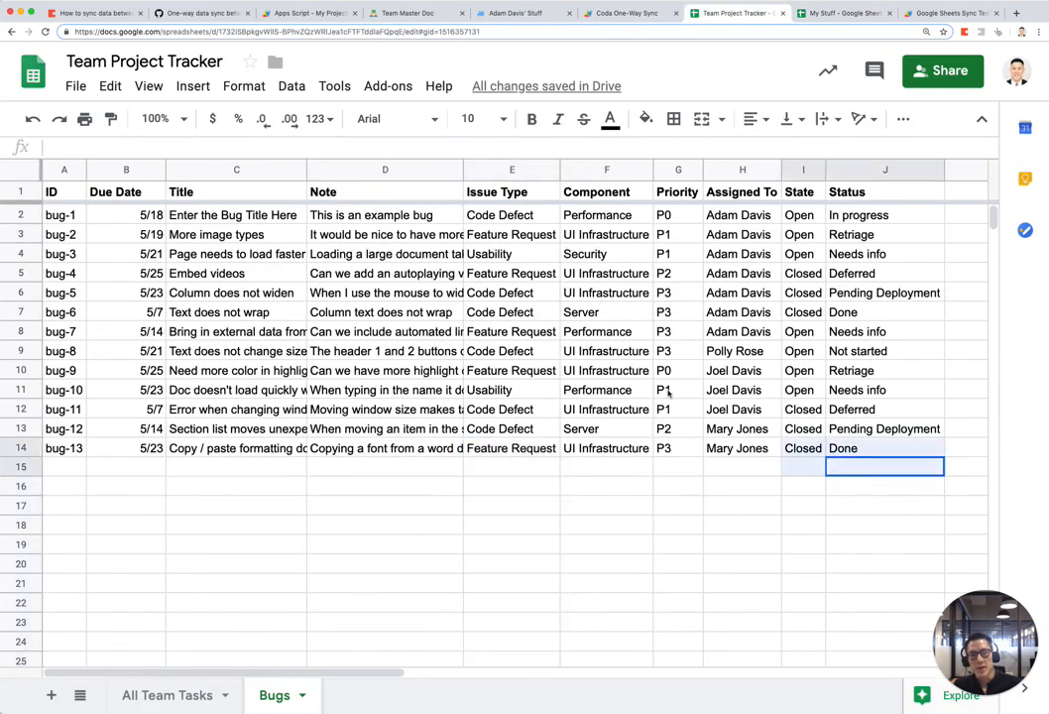
key(super+a)
click(841, 19)
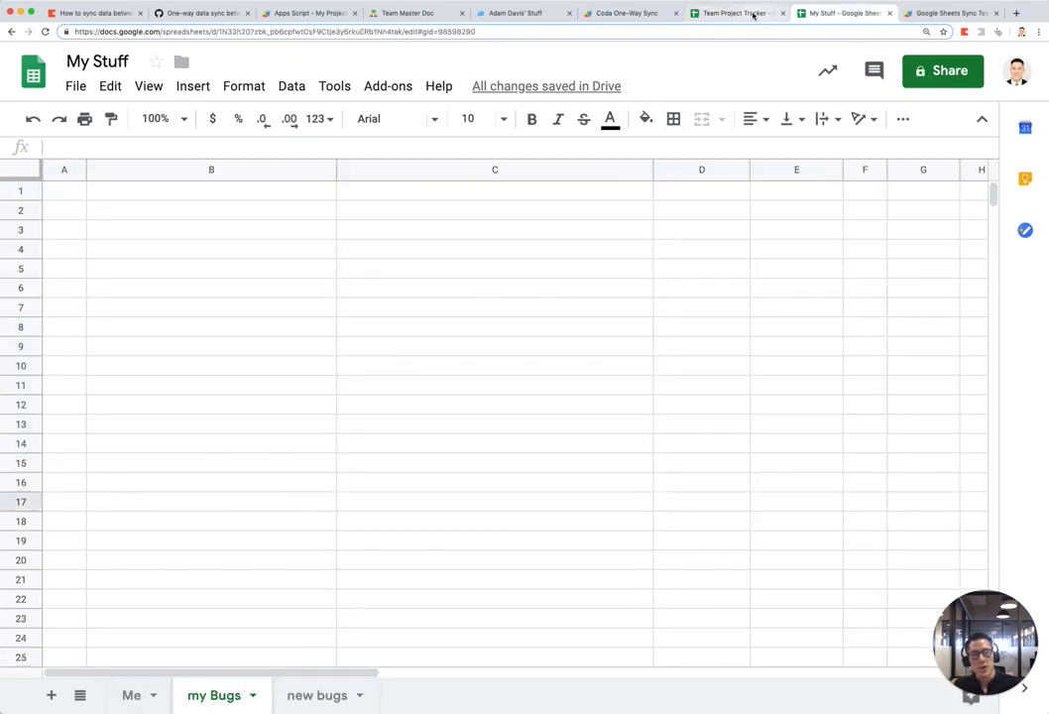
click(751, 14)
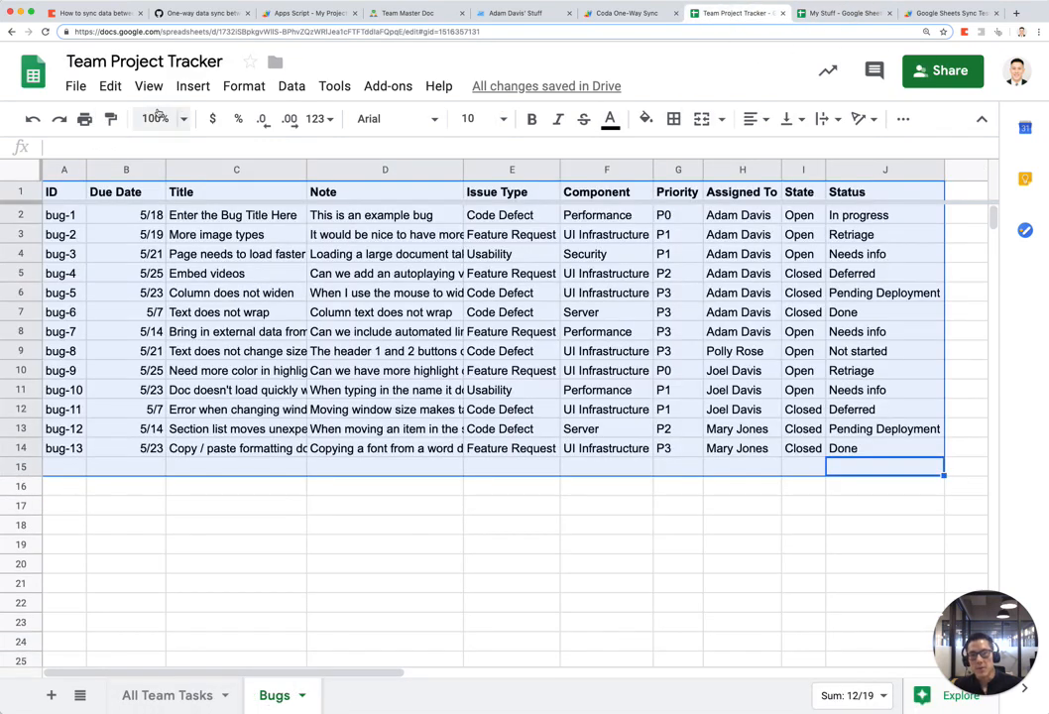
click(868, 14)
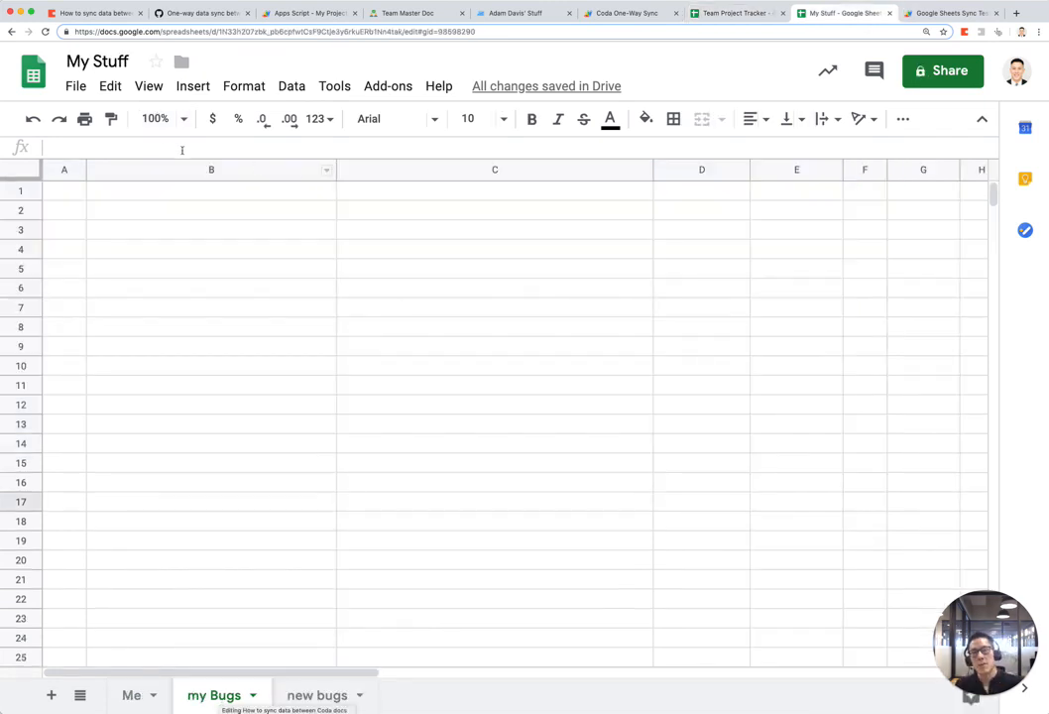
Step: Read the Google Sheets Sync Test script at larger zoom, then bring up the coda_one_way_sync_v2.js gist
click(943, 14)
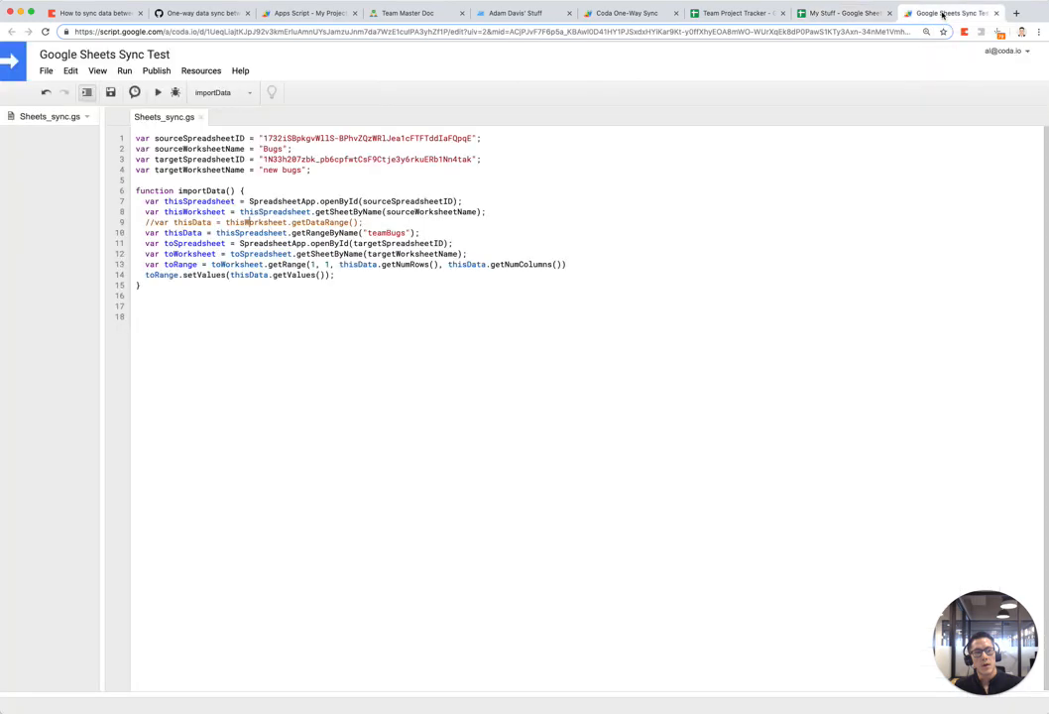
key(super+equal)
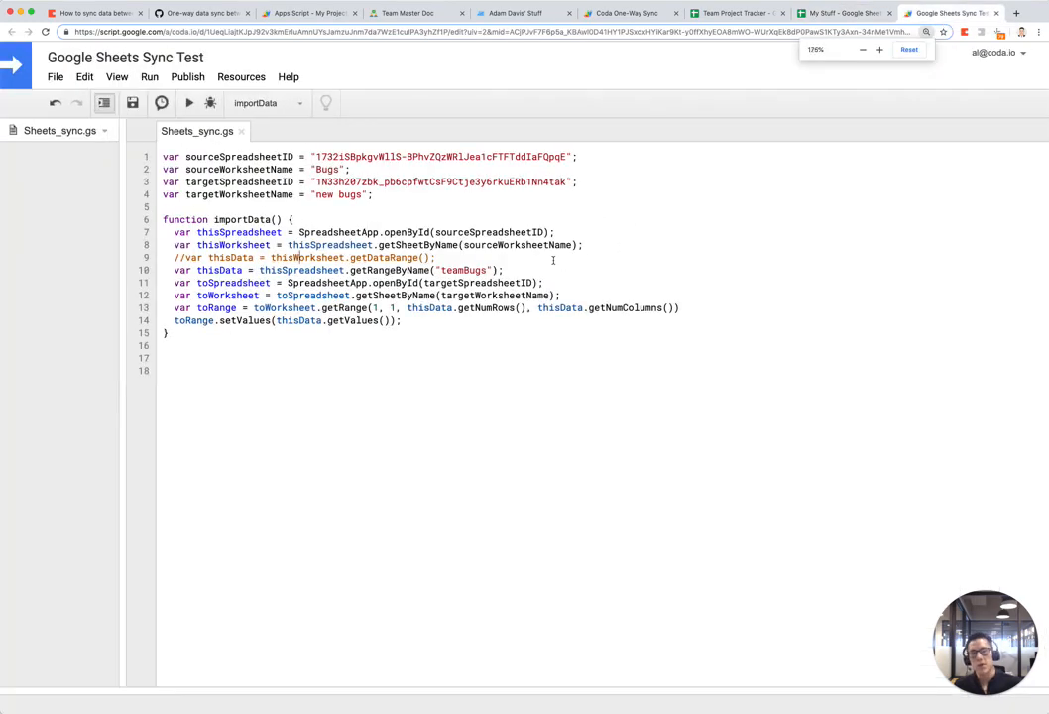
key(super+equal)
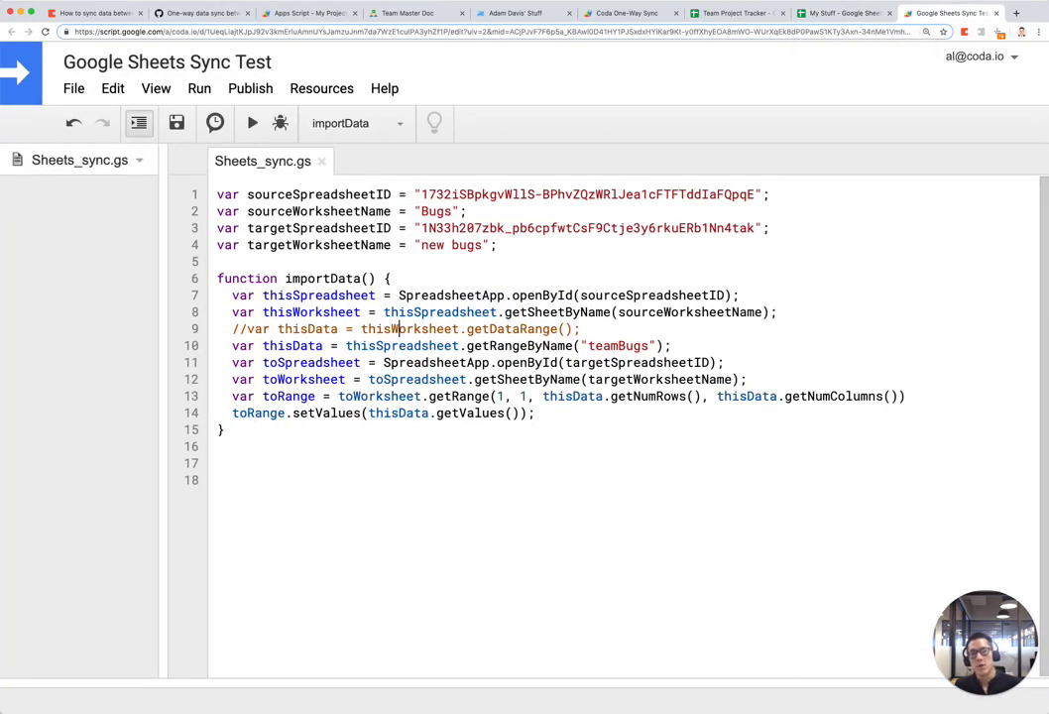
click(223, 14)
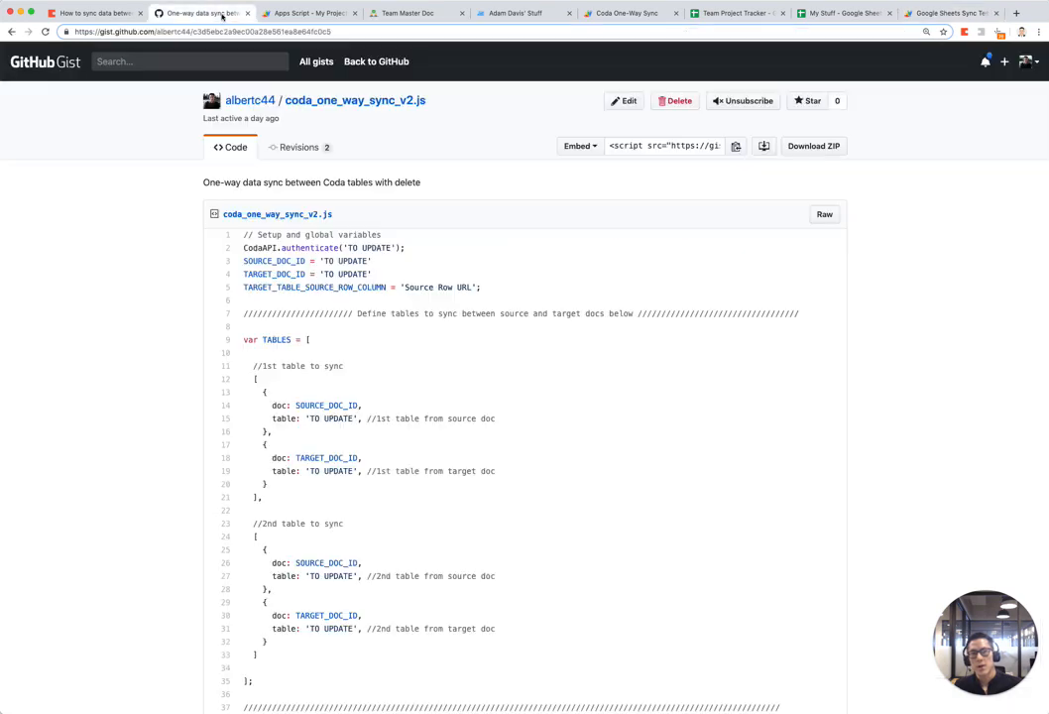
Step: Open and enlarge the google_sheets_one_way_sync.js gist, then return to the Sheets sync script
click(11, 30)
scroll(523, 304, up, 2)
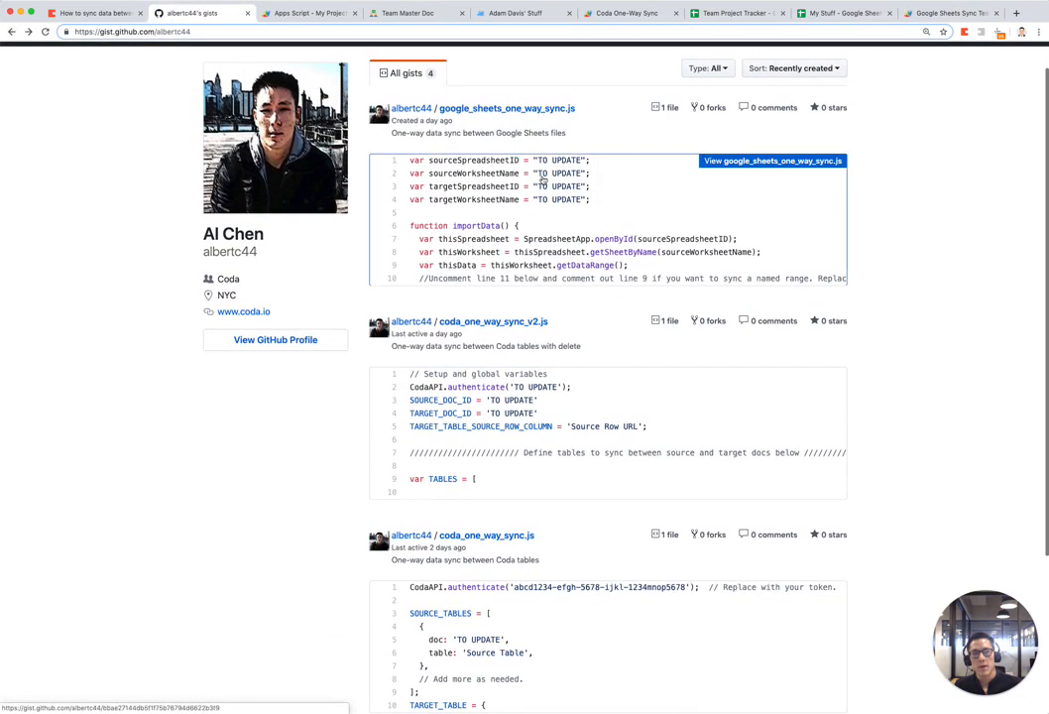
click(534, 111)
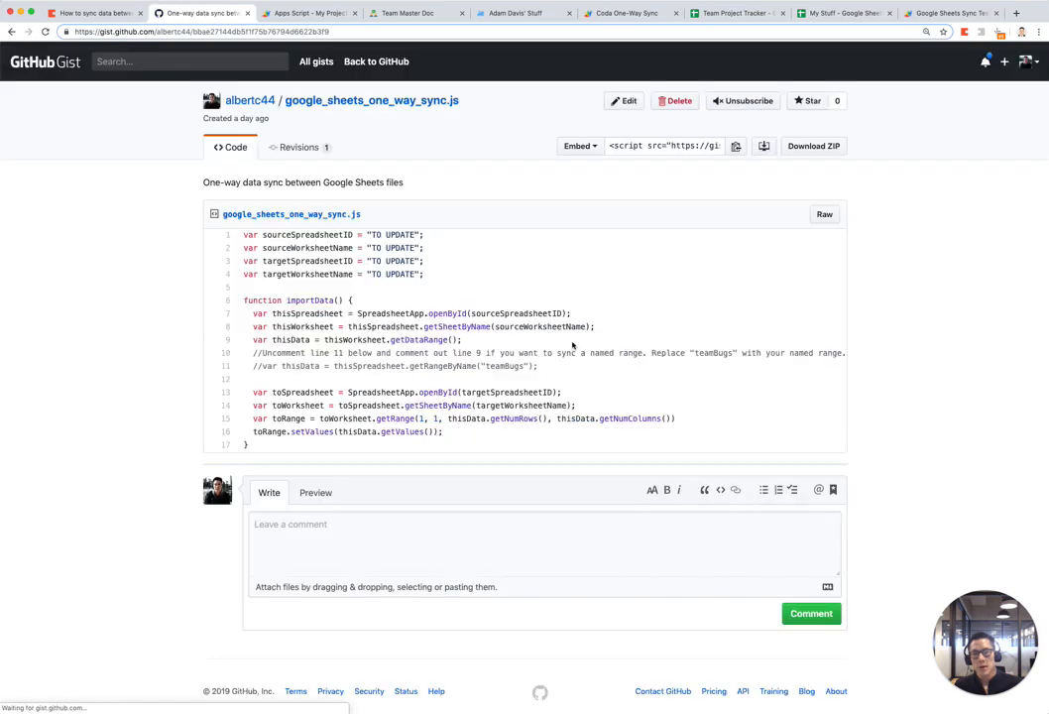
key(super+equal)
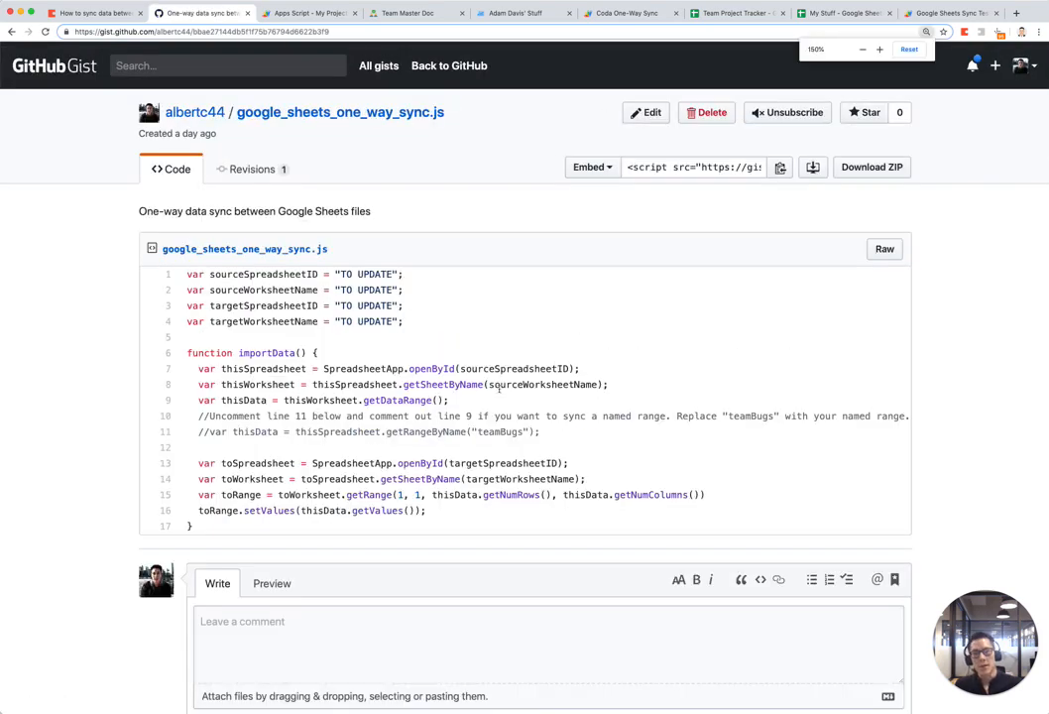
click(936, 14)
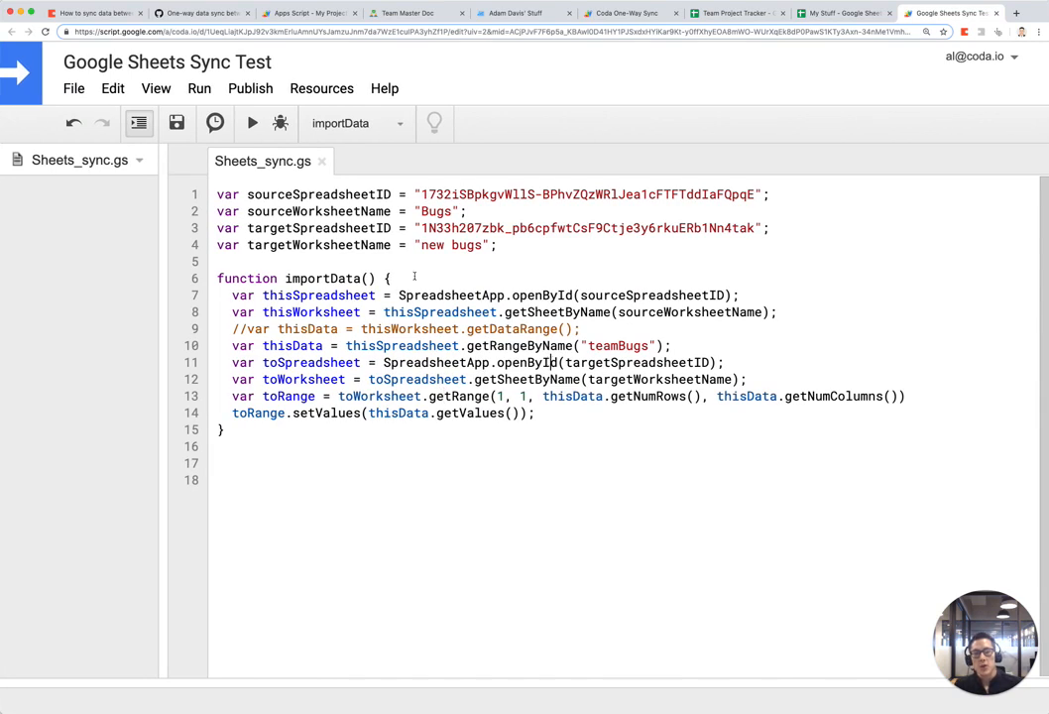
drag(501, 245, 174, 189)
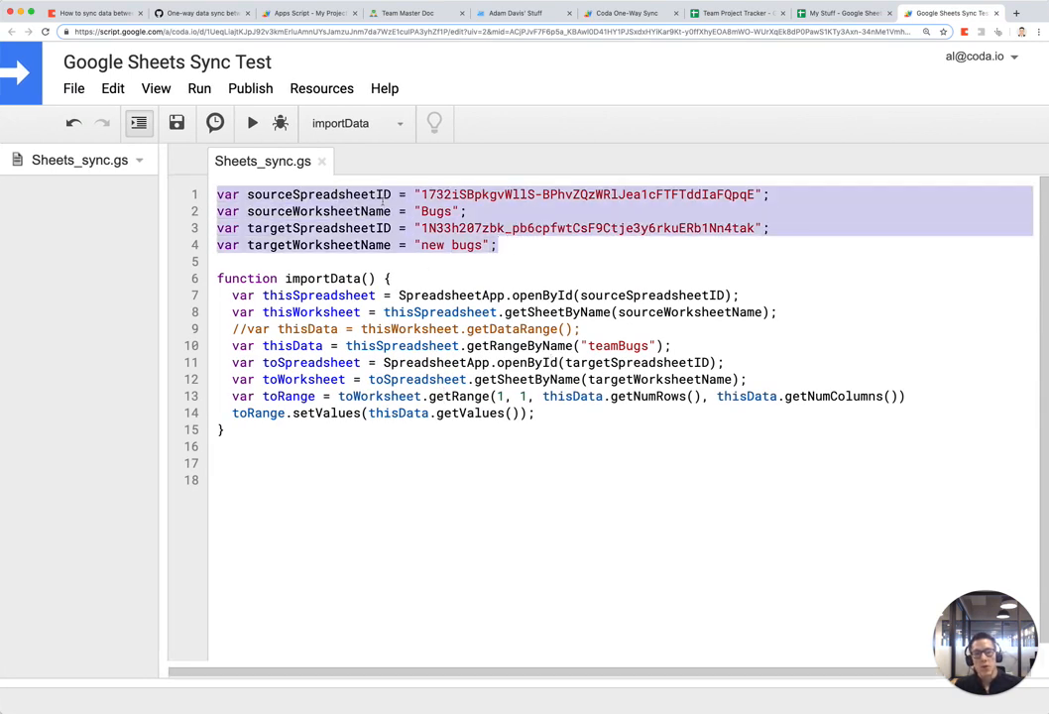
click(533, 277)
drag(308, 194, 467, 194)
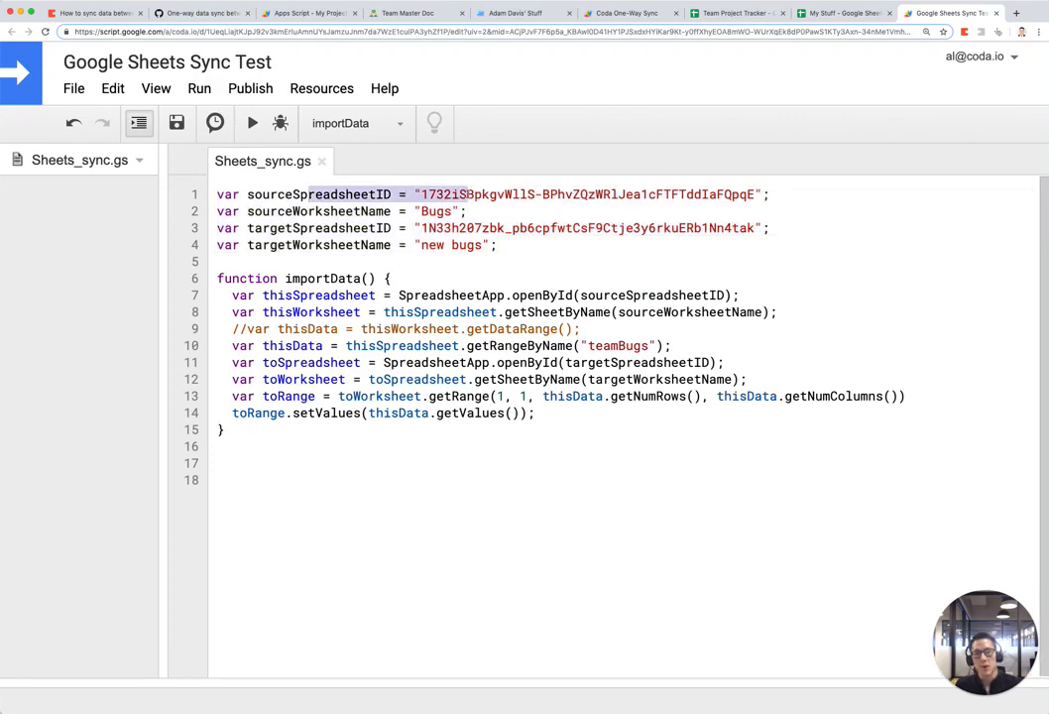
click(534, 200)
click(718, 13)
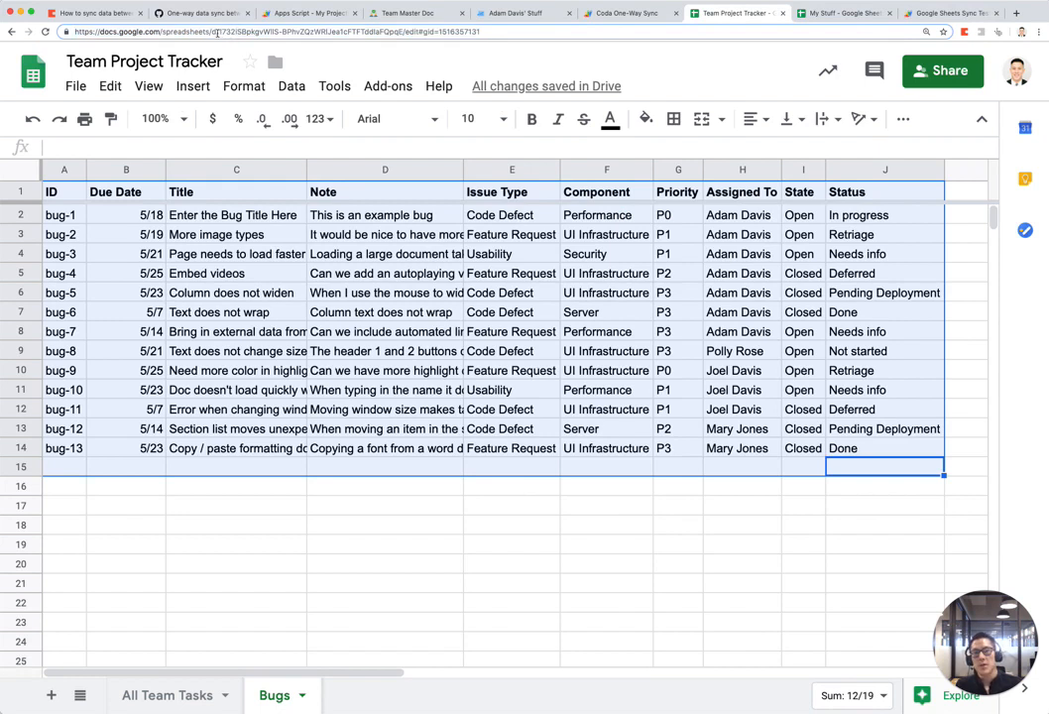
drag(217, 30, 399, 31)
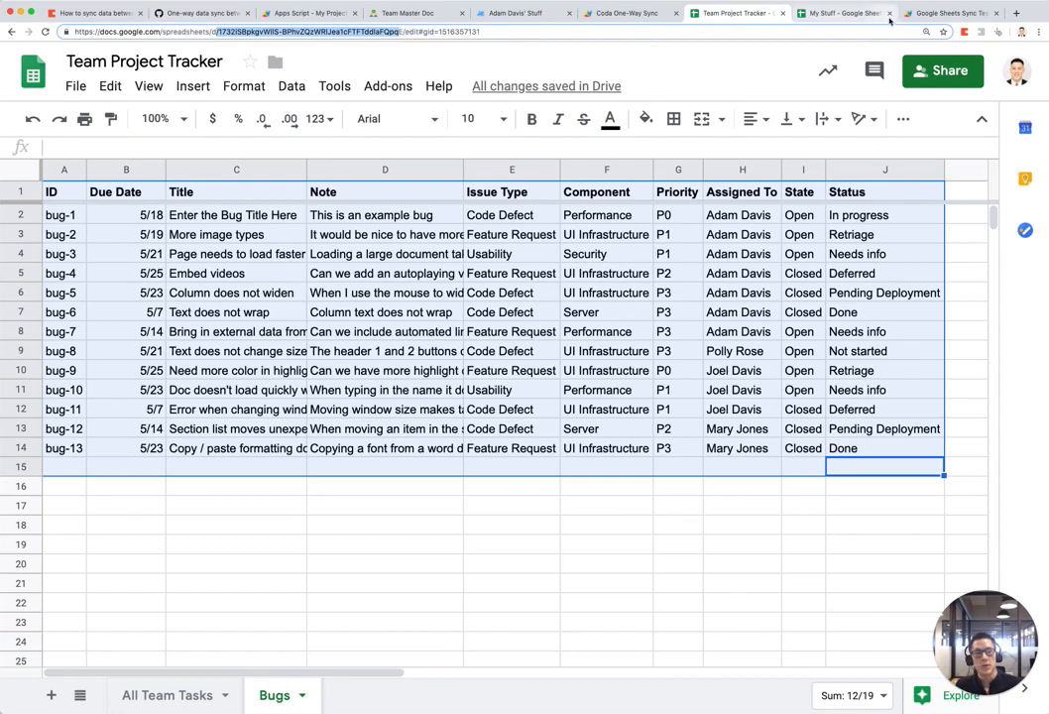
click(946, 13)
click(436, 194)
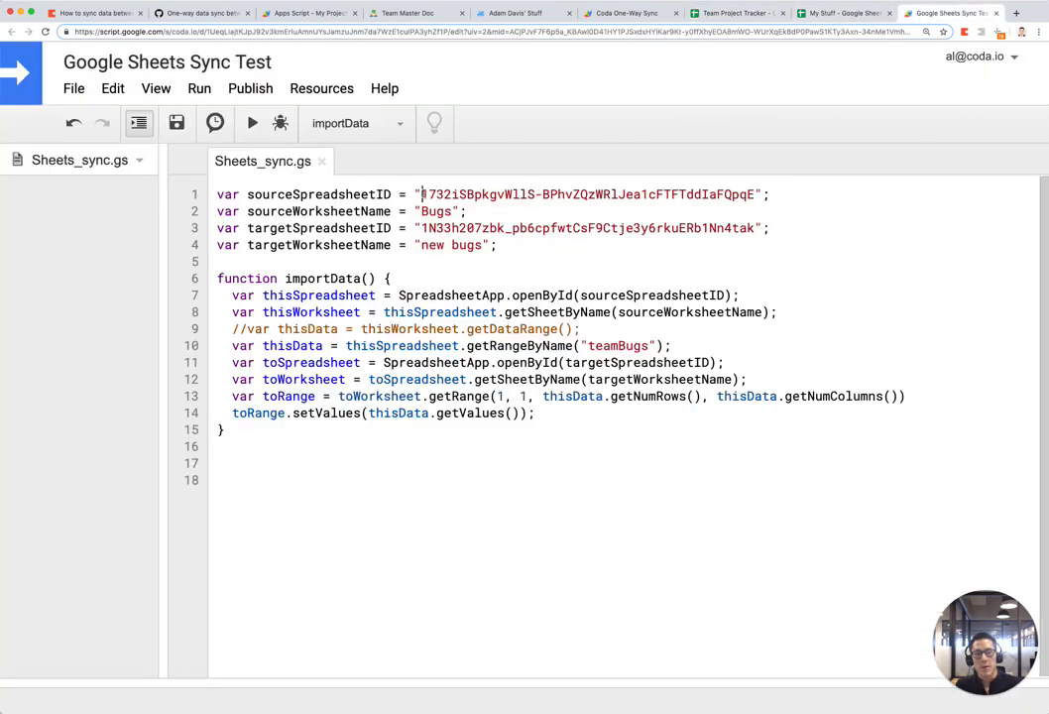
drag(421, 195, 758, 196)
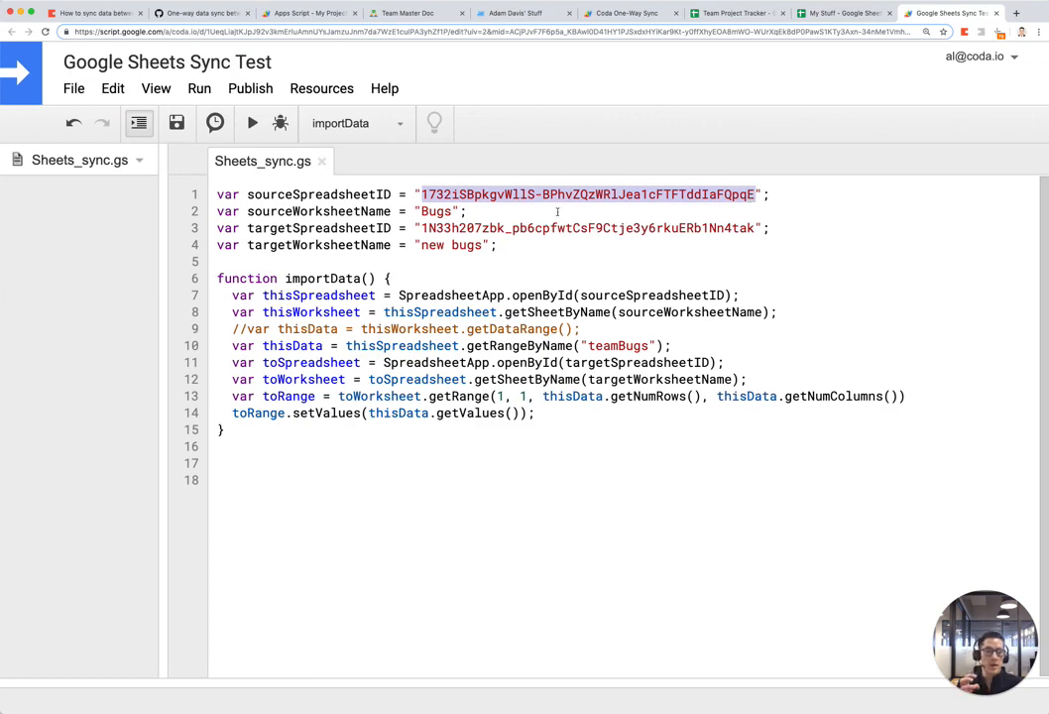
click(744, 18)
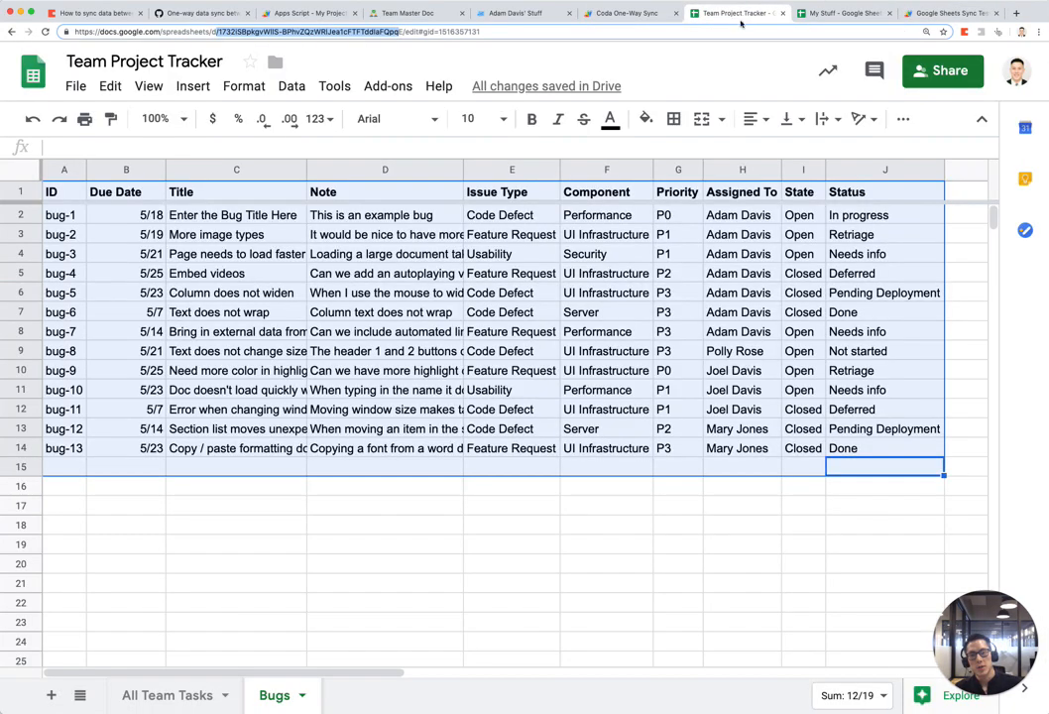
click(397, 508)
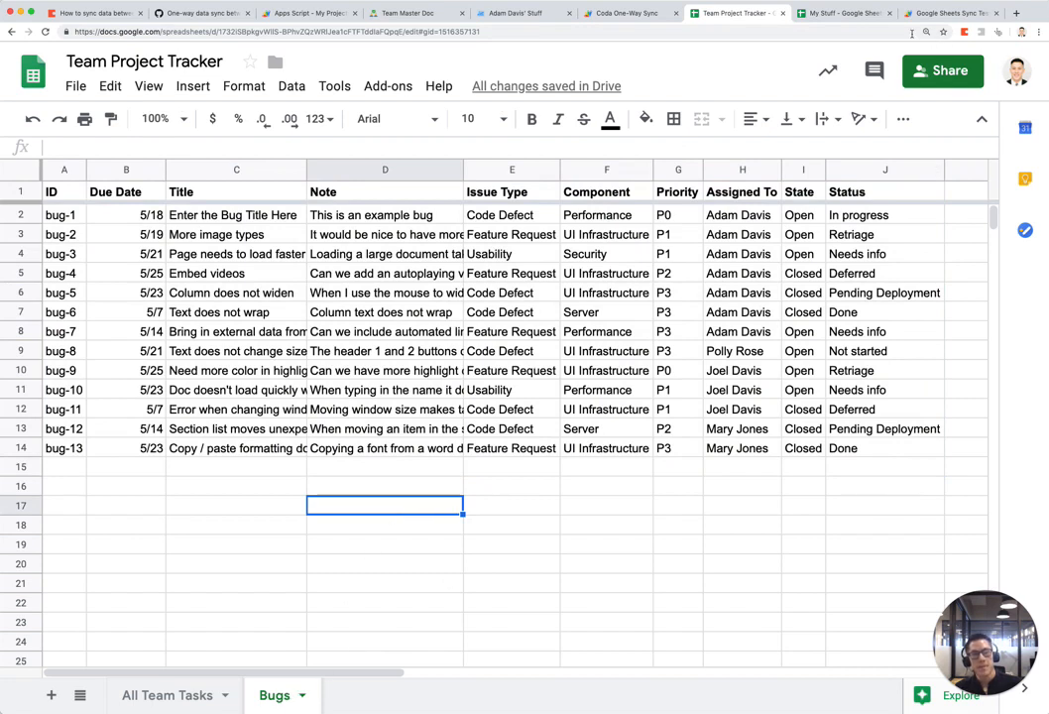
click(845, 13)
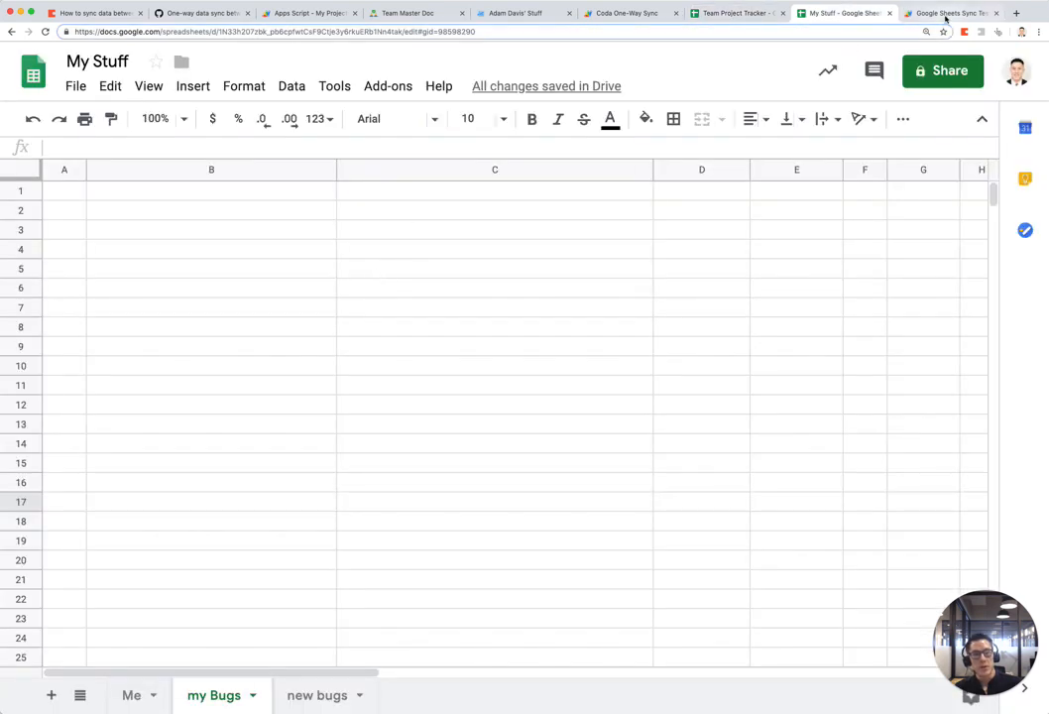
click(947, 13)
click(454, 211)
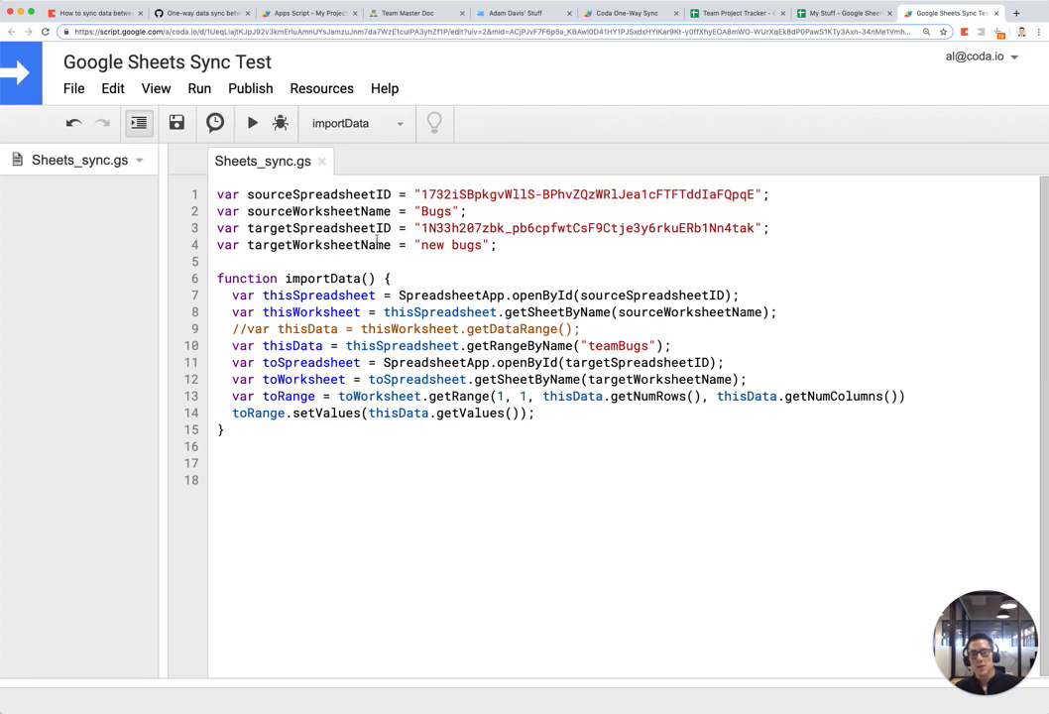
drag(422, 228, 657, 228)
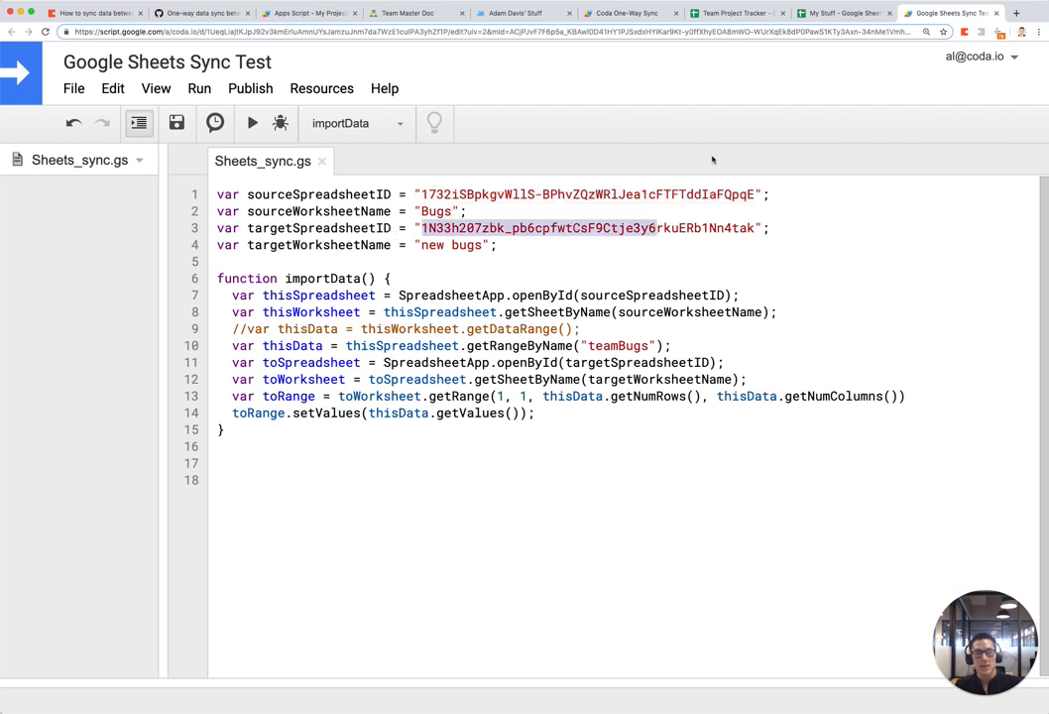
click(843, 13)
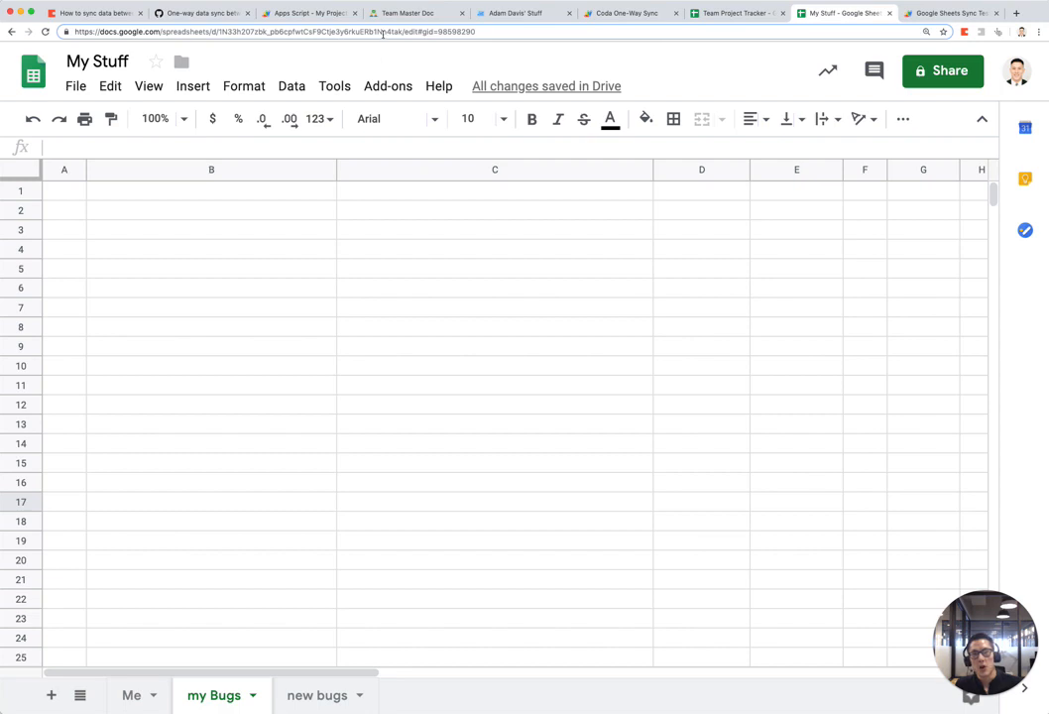
click(318, 30)
click(226, 30)
drag(218, 33, 408, 32)
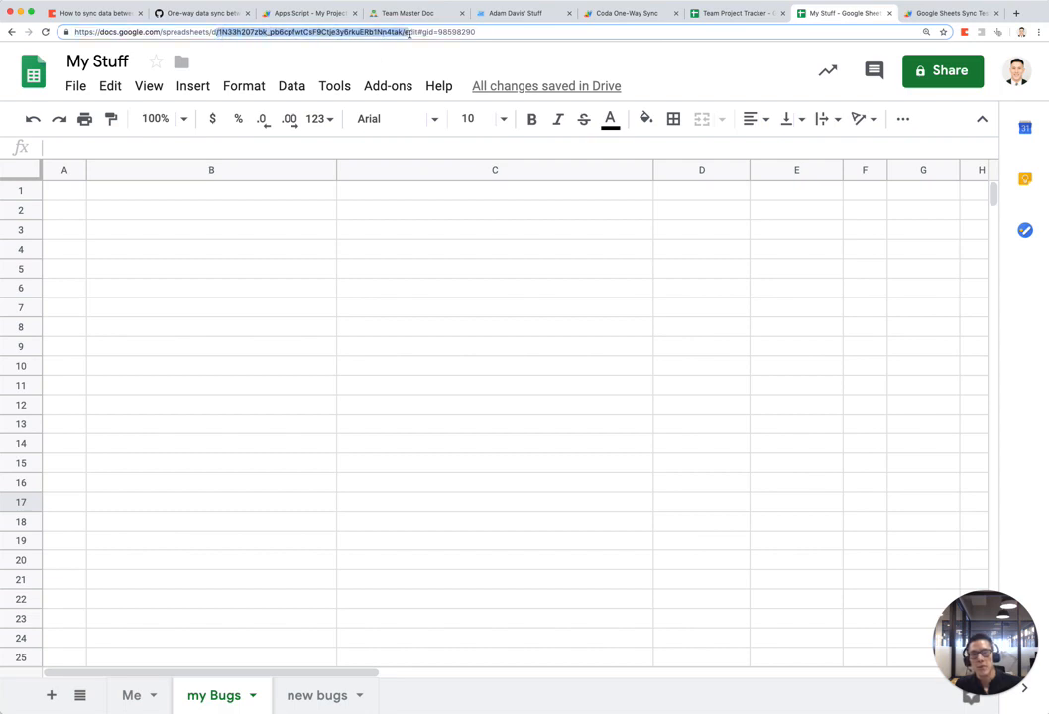
click(908, 5)
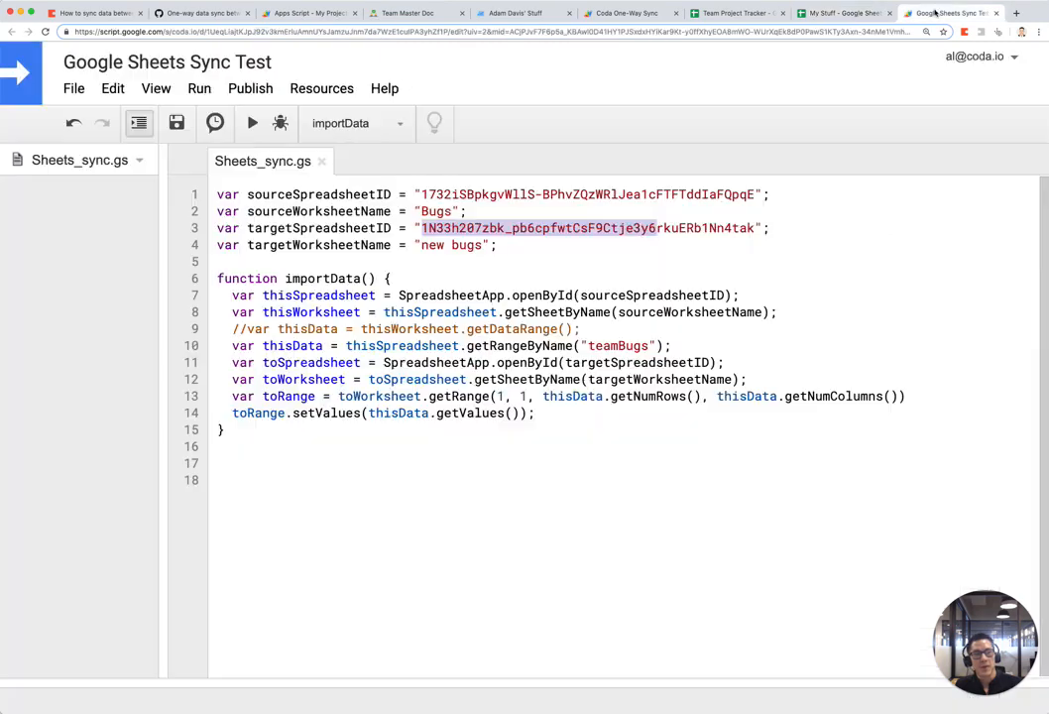
click(609, 264)
drag(428, 228, 723, 229)
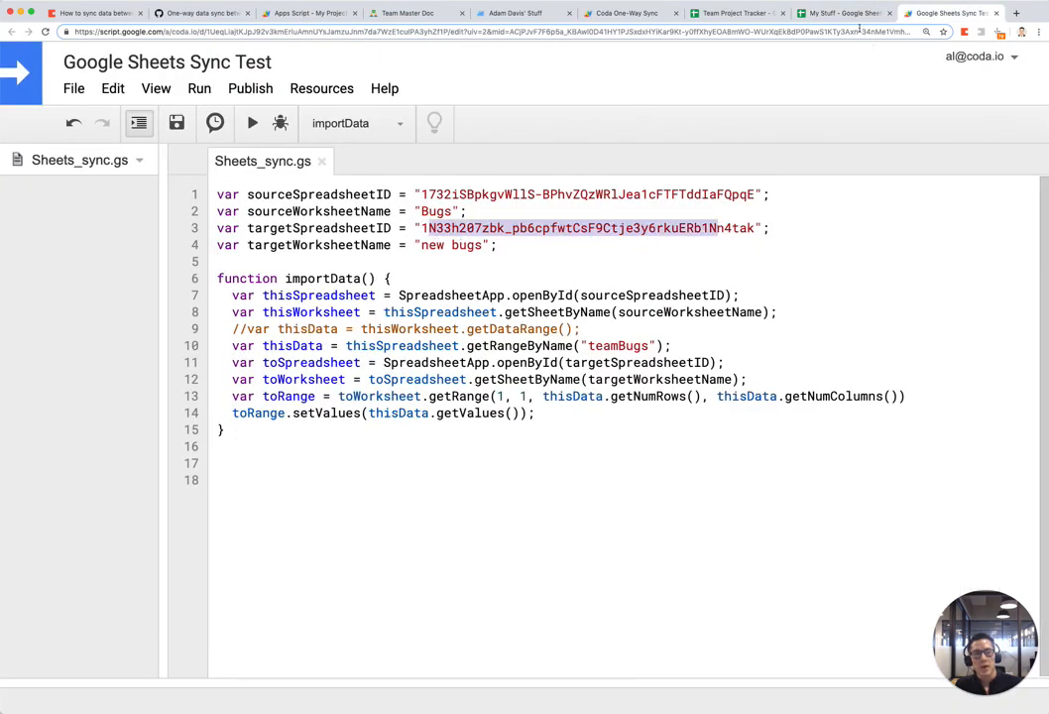
click(857, 15)
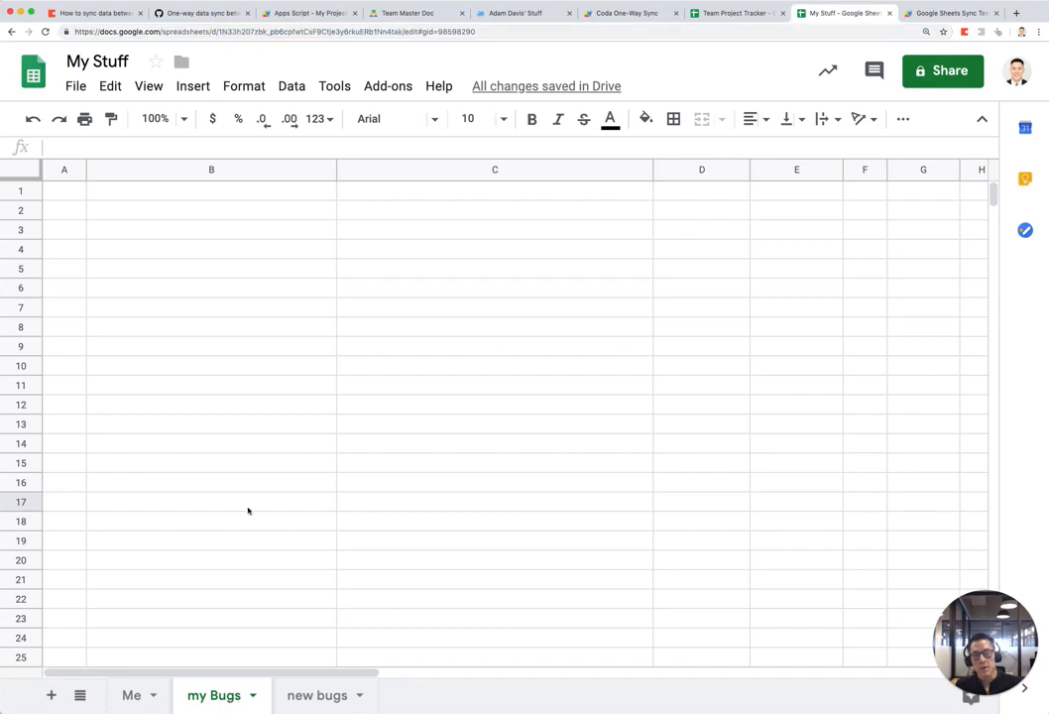
click(124, 329)
click(64, 190)
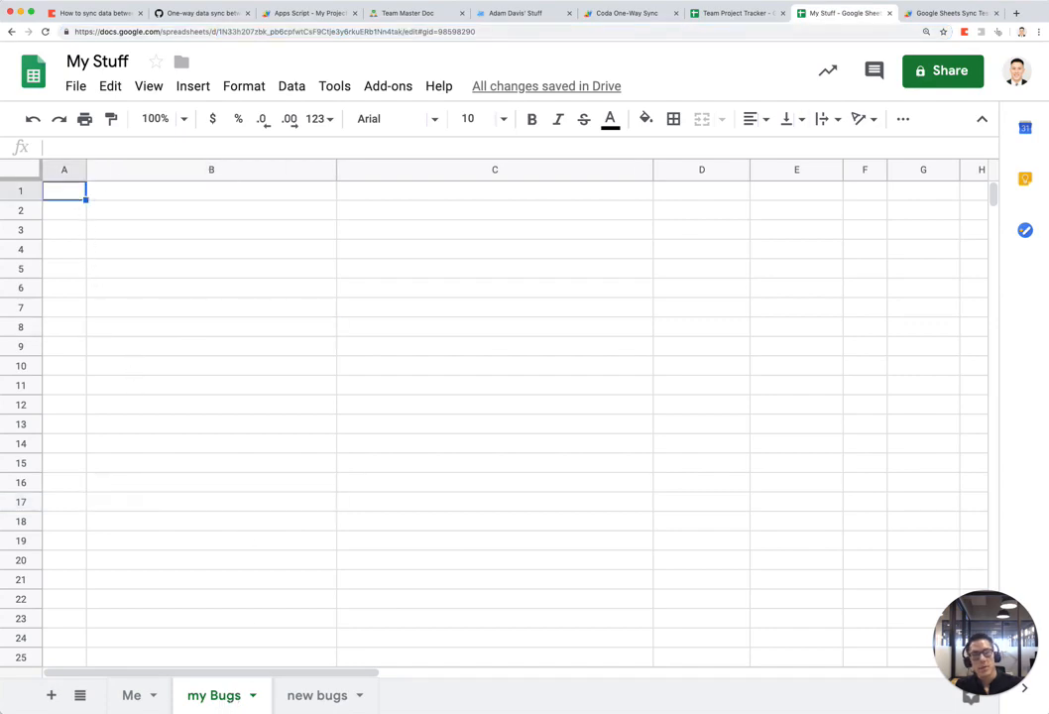
click(918, 8)
click(526, 264)
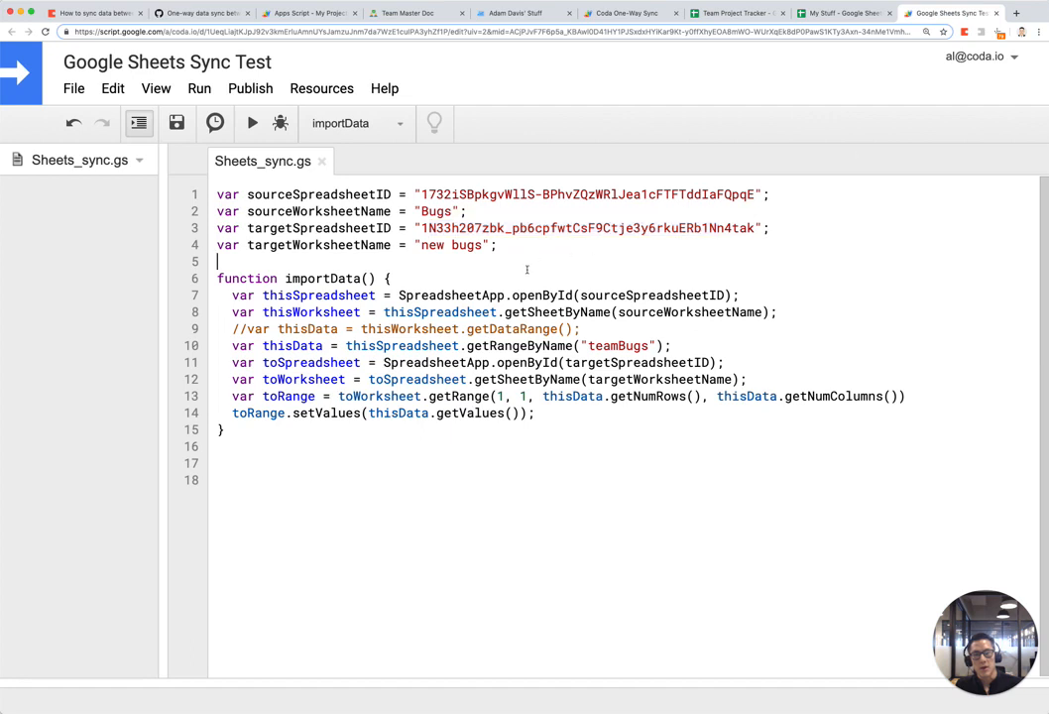
Step: Change the script's target sheet name to 'my Bugs' and save
double_click(434, 246)
text(my)
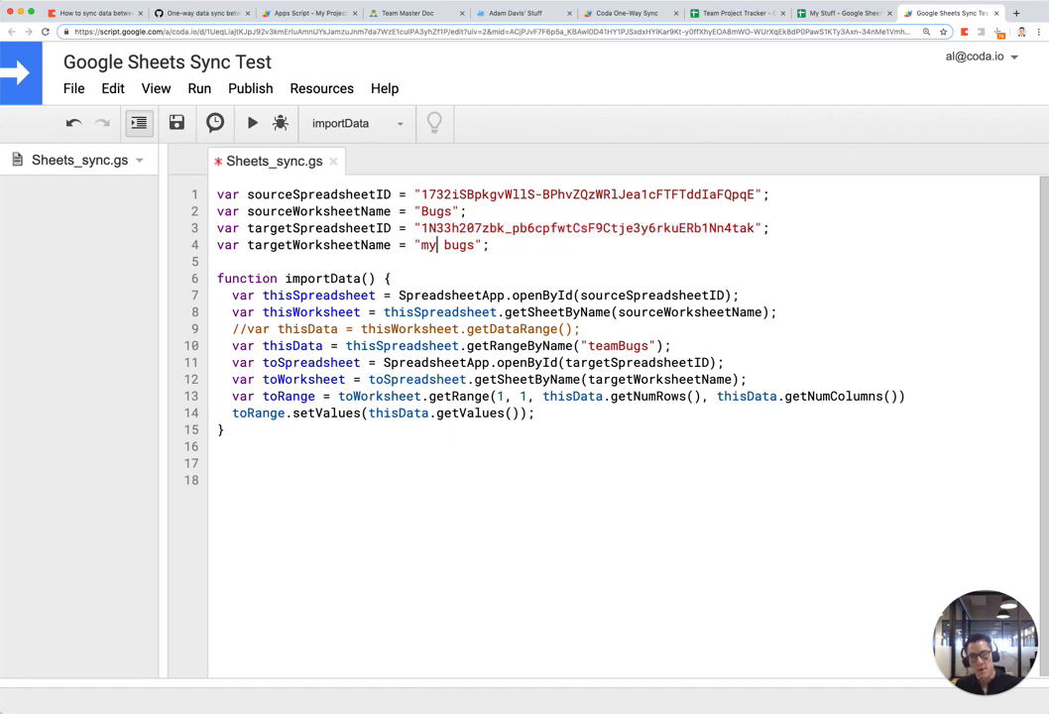
key(Right)
key(Right)
key(Left)
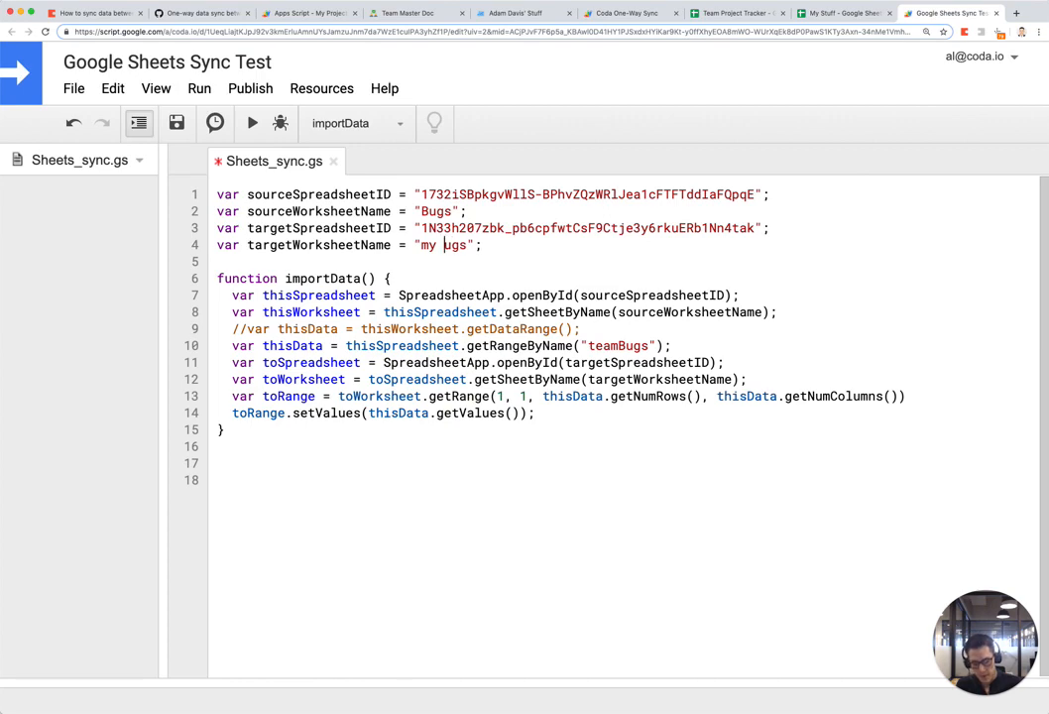
key(Delete)
text(B)
key(super+s)
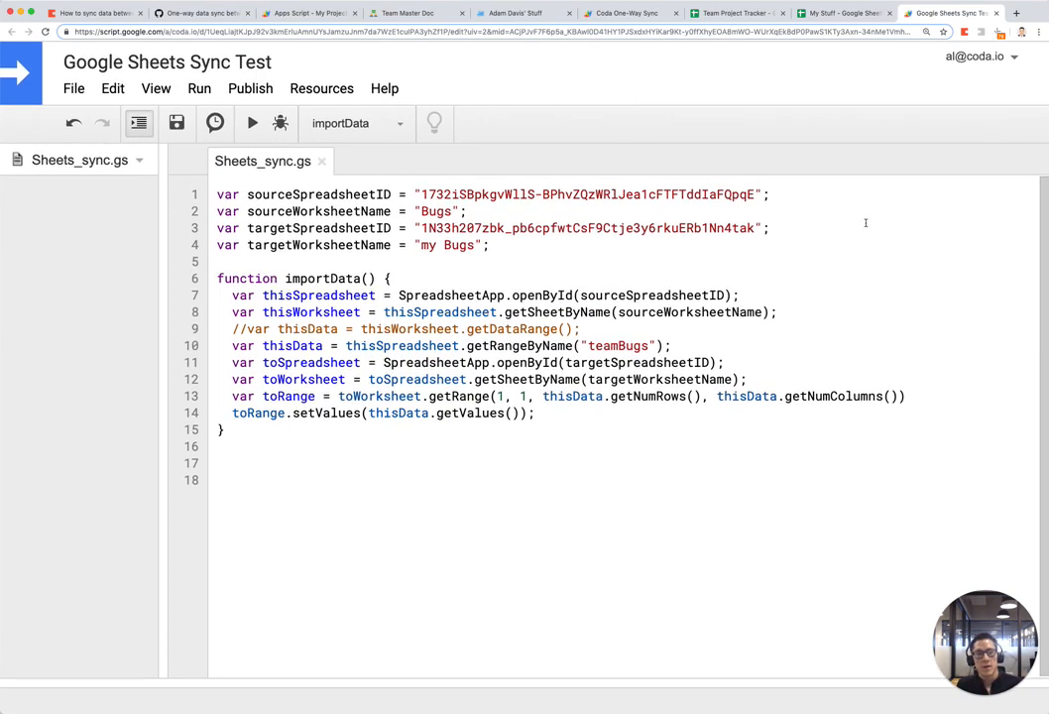
Step: Check the openById call on line 11 against the Team Project Tracker and My Stuff spreadsheets
key(ctrl+shift+Tab)
key(ctrl+Tab)
click(566, 360)
click(726, 13)
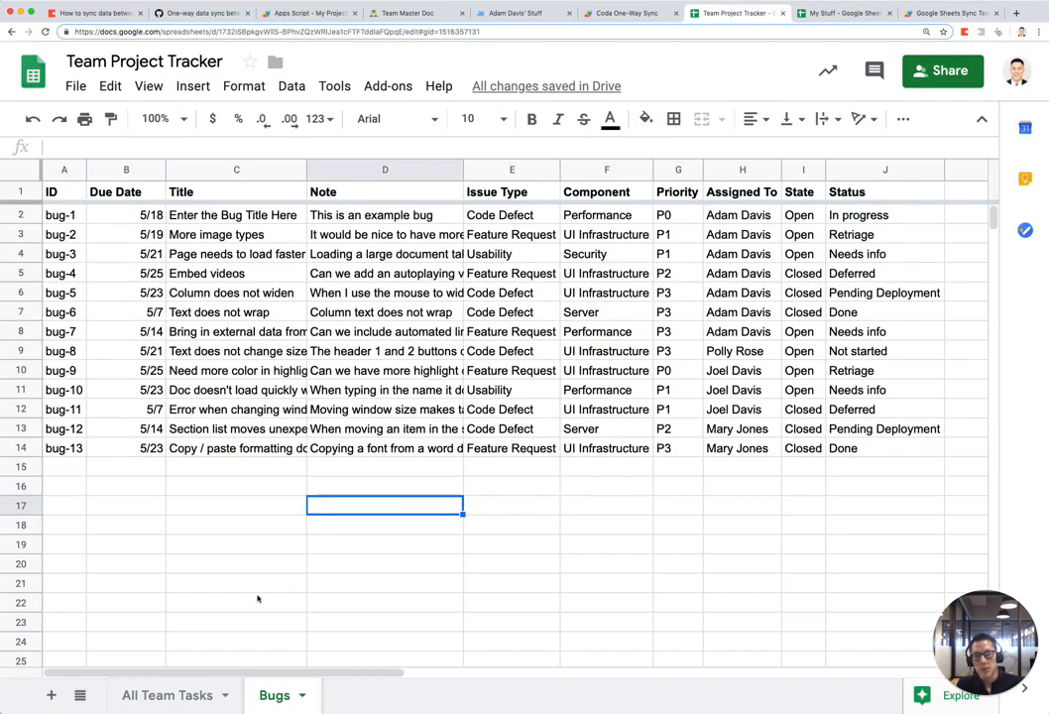
click(845, 13)
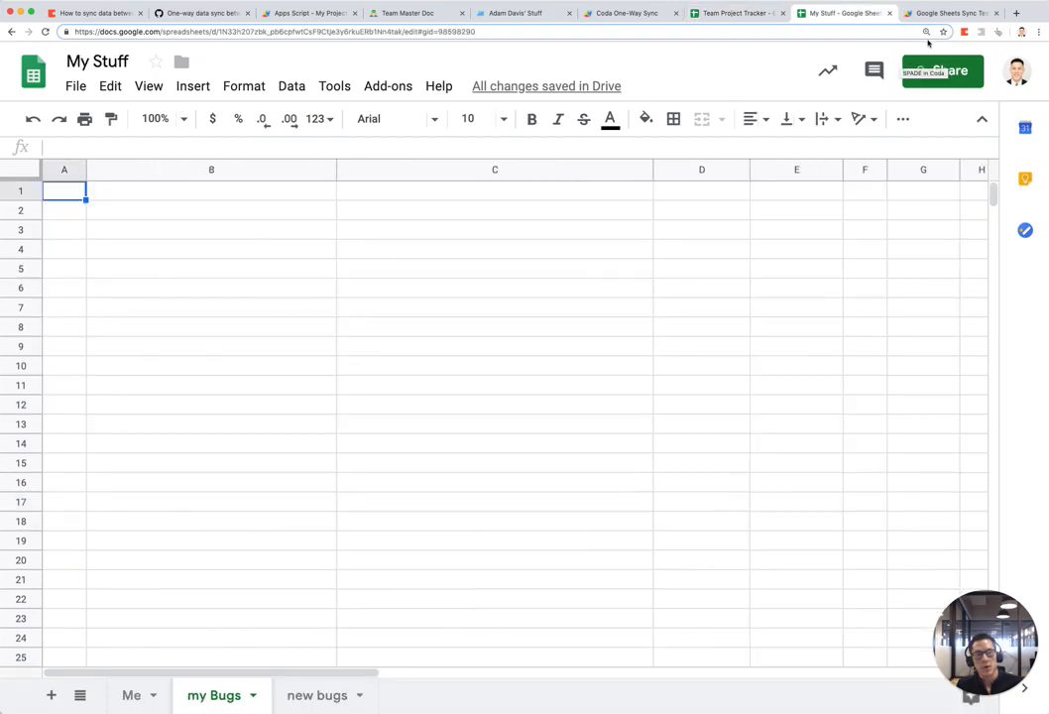
click(942, 13)
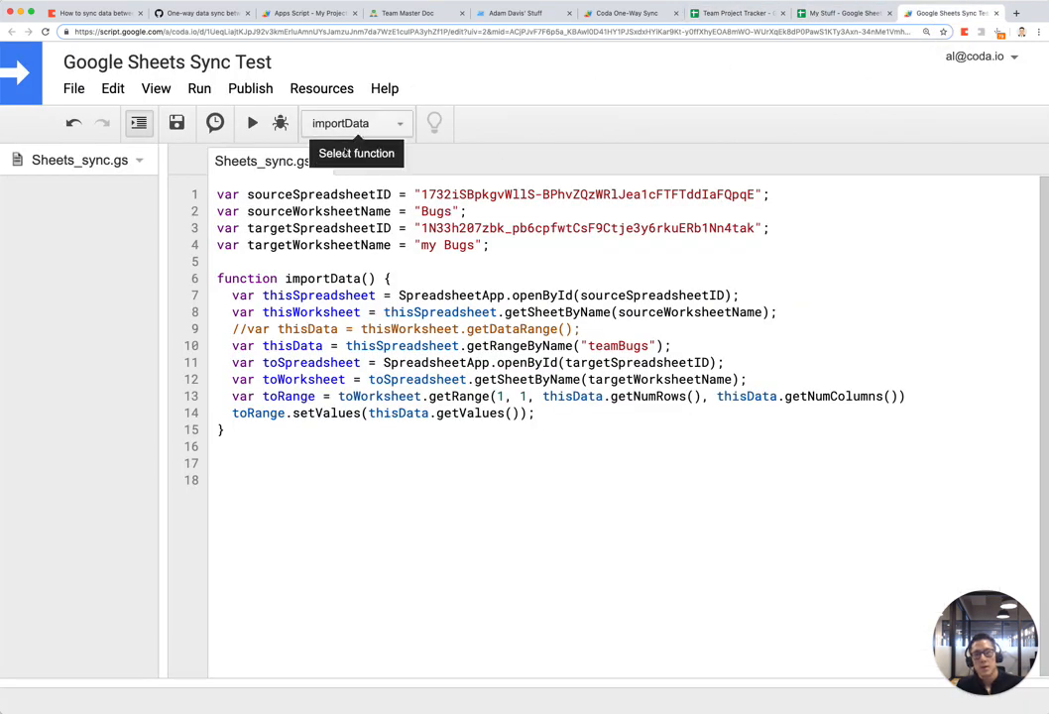
Step: Run importData, then narrow the imported Due Date, Title, Priority and State columns in my Bugs
click(253, 123)
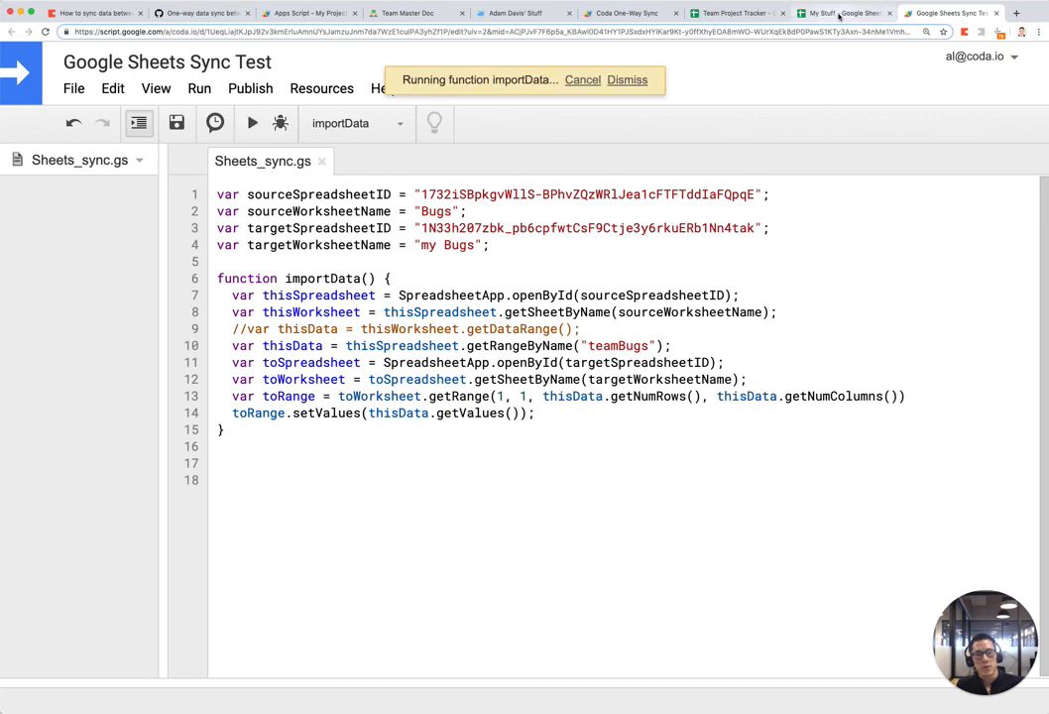
click(844, 13)
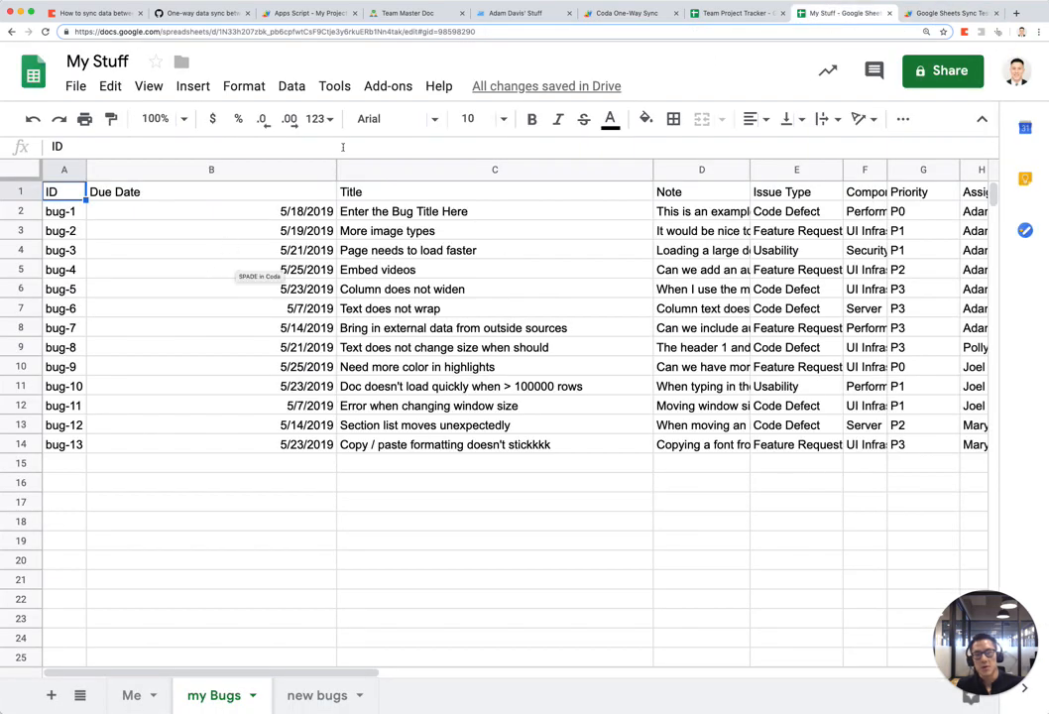
drag(336, 169, 164, 169)
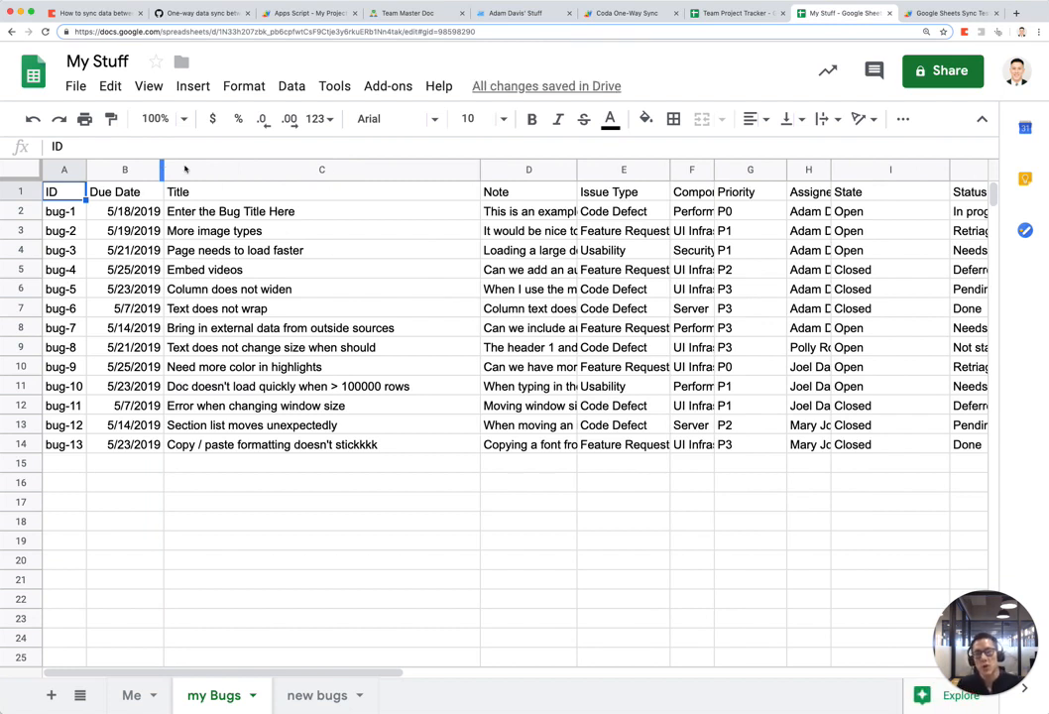
drag(480, 169, 432, 170)
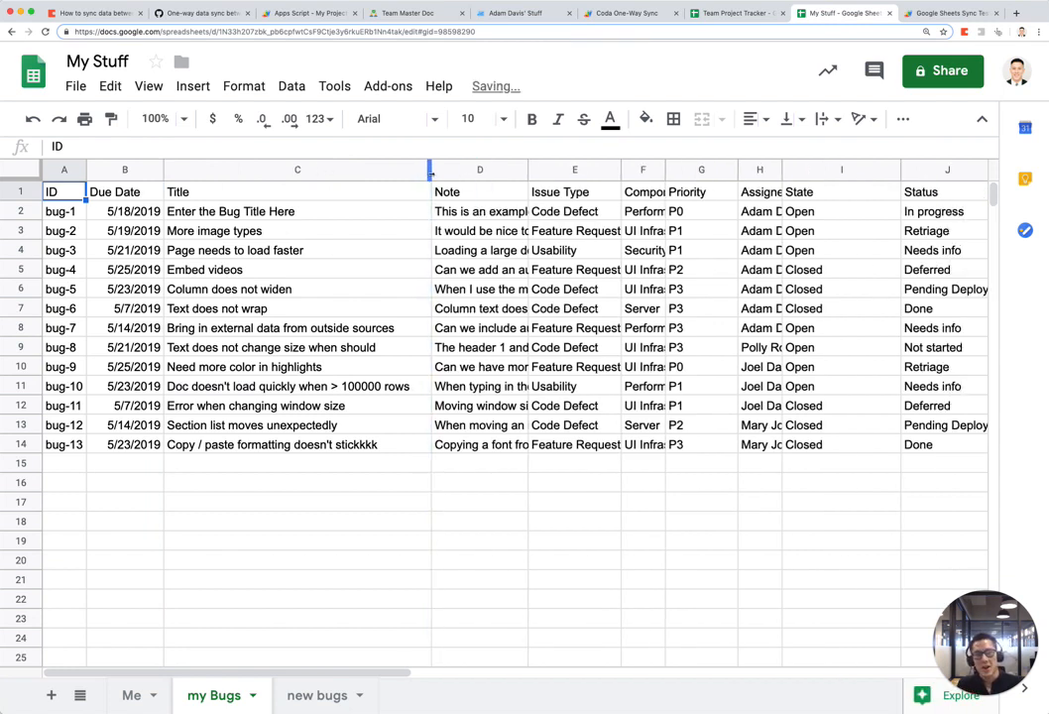
drag(736, 169, 724, 169)
drag(889, 171, 832, 170)
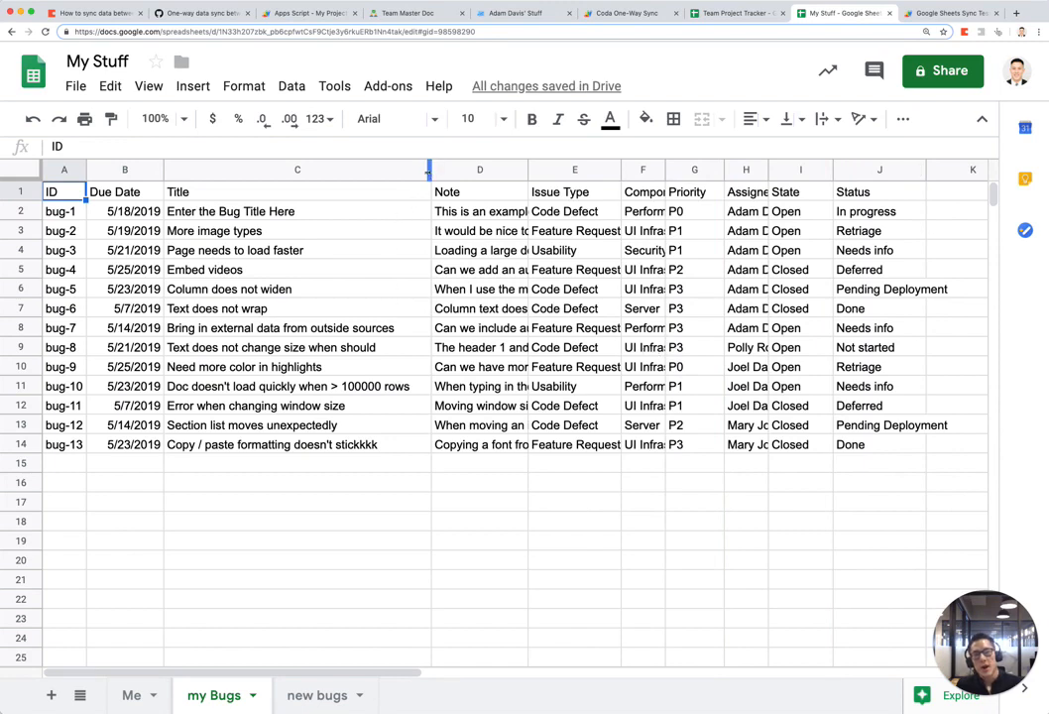
drag(430, 169, 310, 168)
Step: Make the header row A1 through J1 bold
click(831, 196)
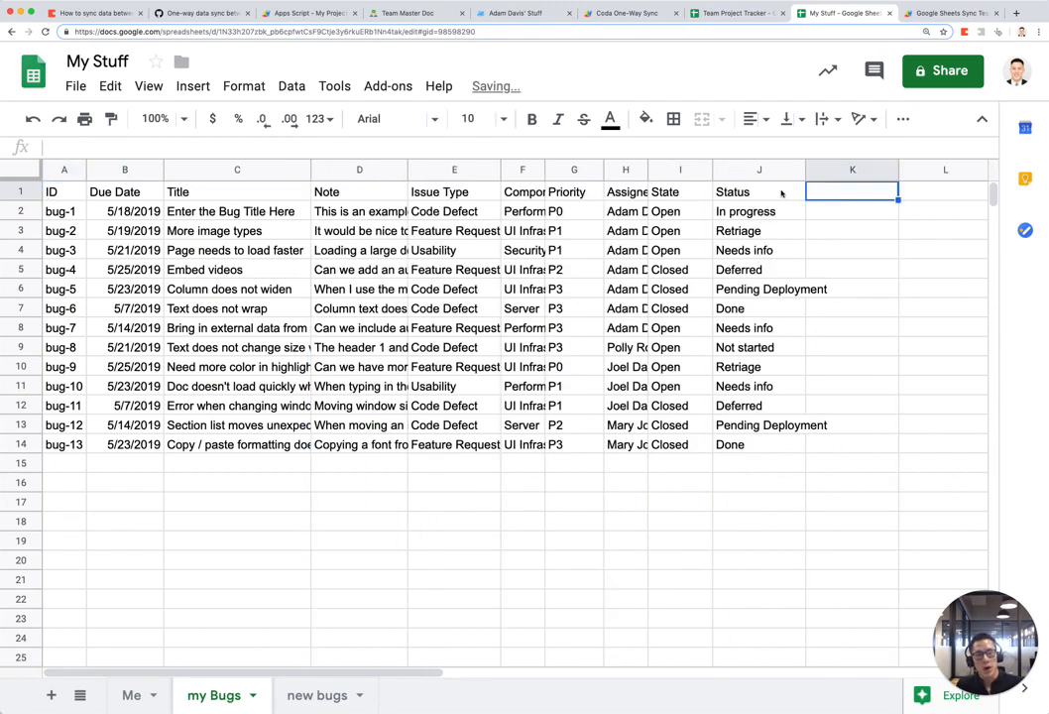
drag(781, 194, 26, 201)
key(ctrl+b)
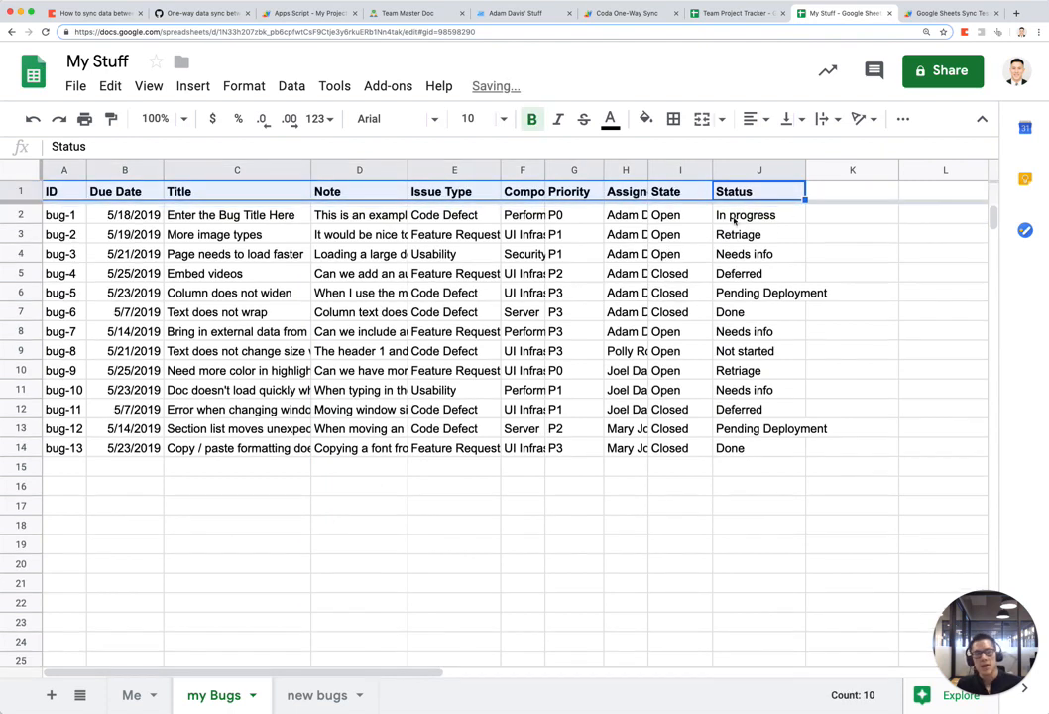
Step: Add a bold 'Bug ID Number' header in K1
click(855, 196)
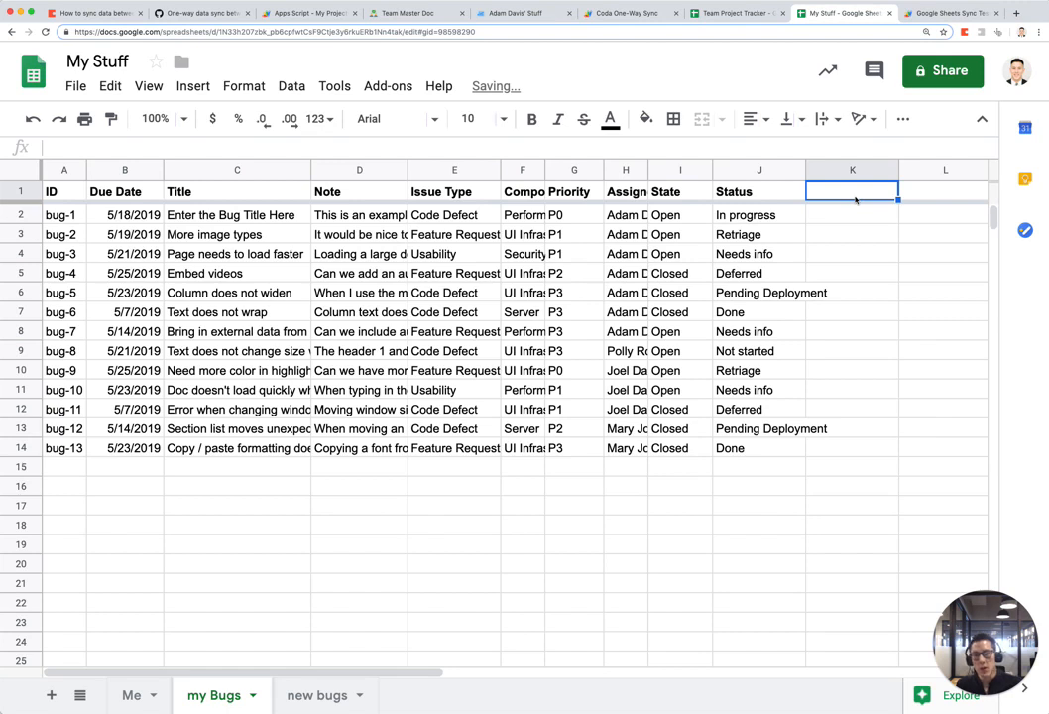
text(Bug)
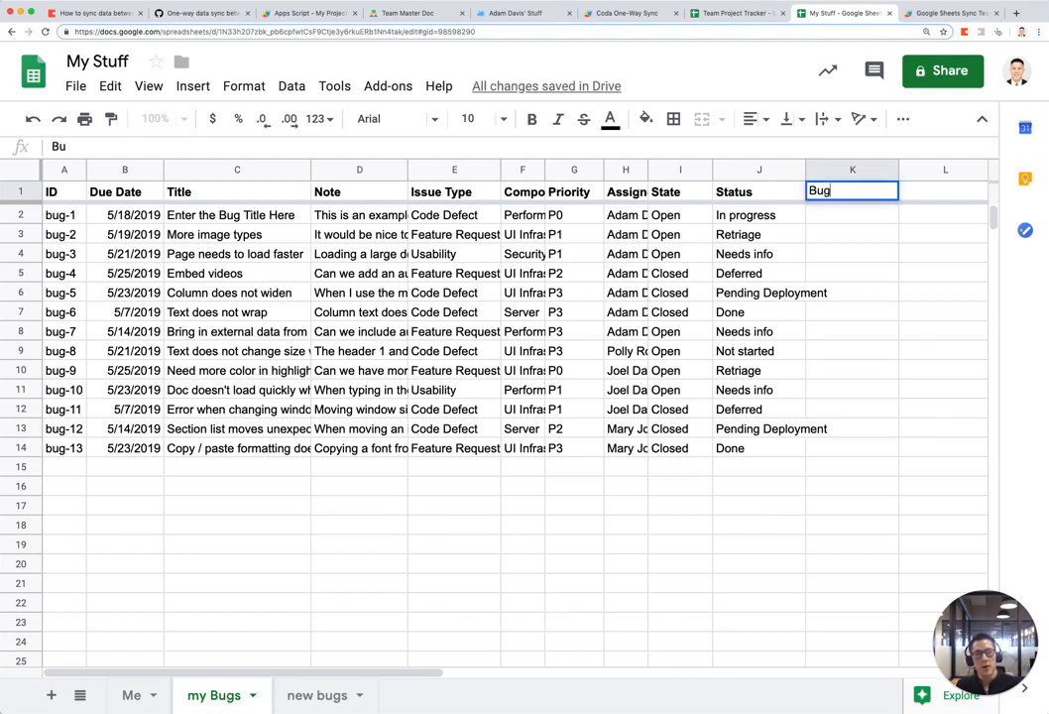
text( ID nu,b)
key(BackSpace)
key(BackSpace)
key(BackSpace)
key(BackSpace)
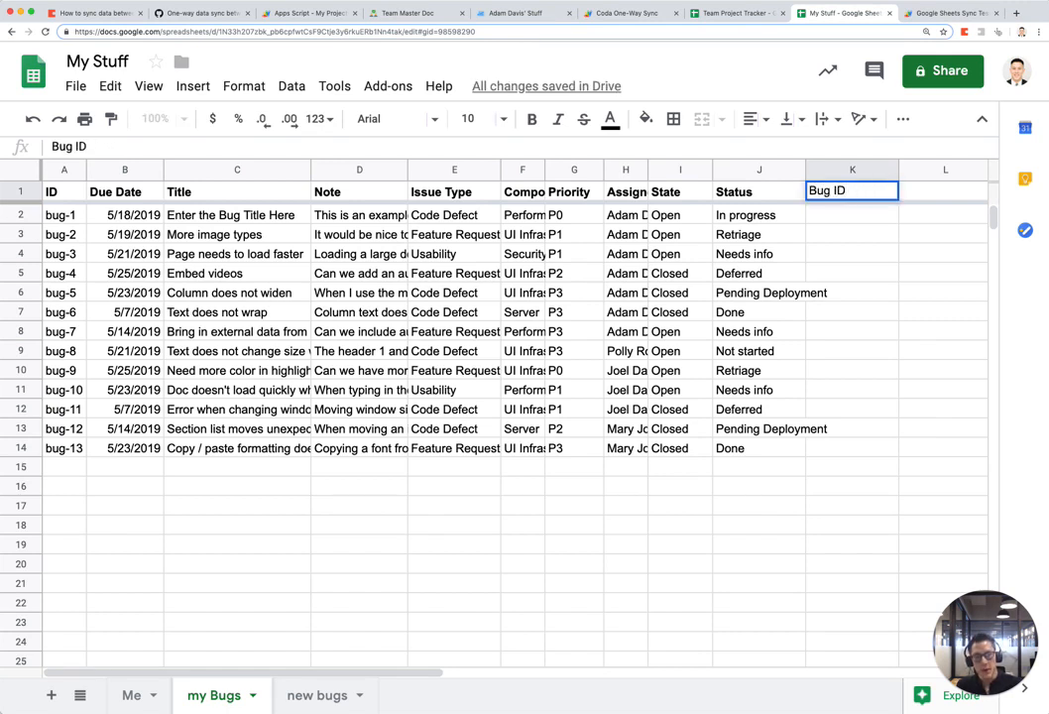
text(Number)
key(Return)
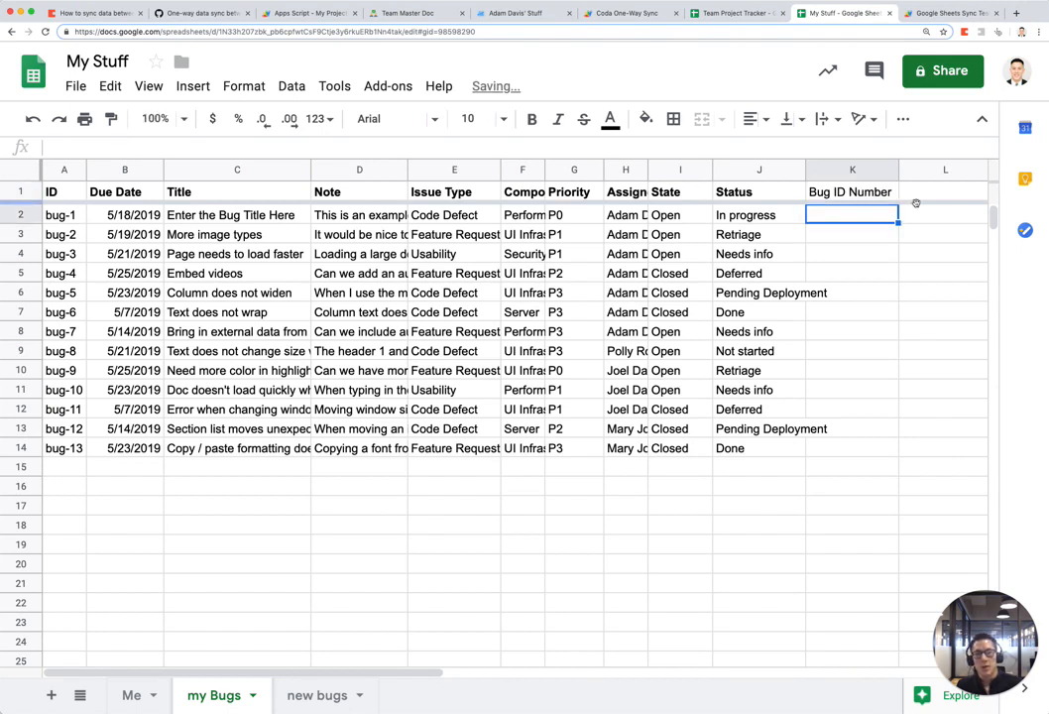
click(859, 196)
key(super+b)
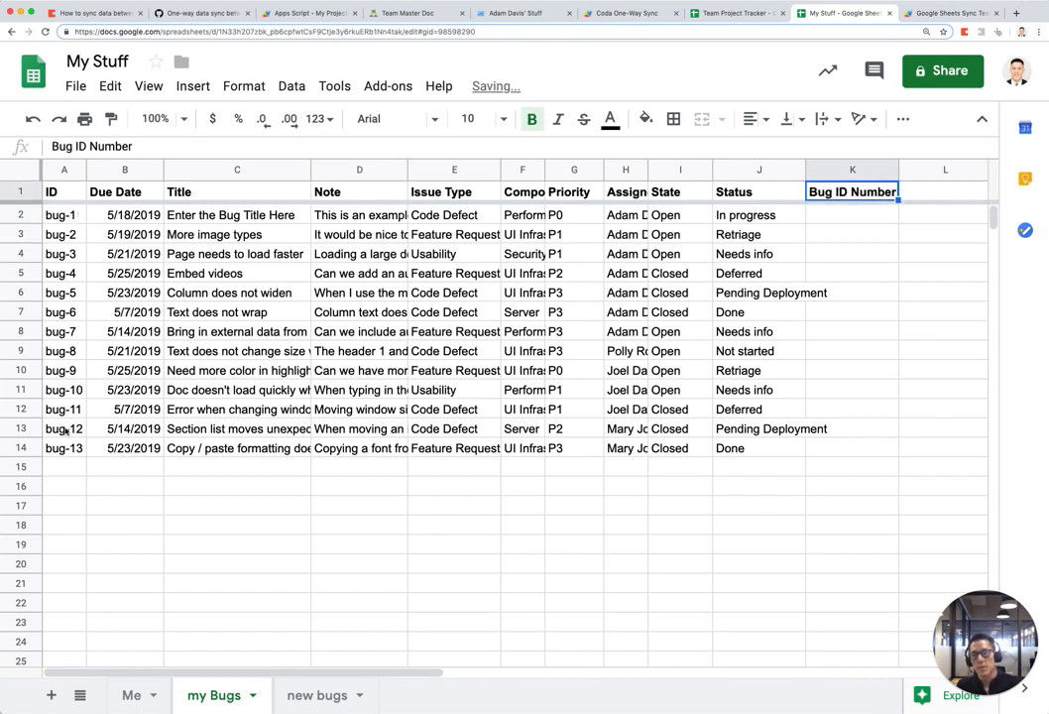
Step: Enter a MID formula in K2 extracting the bug number from A2
click(863, 217)
text(=mid()
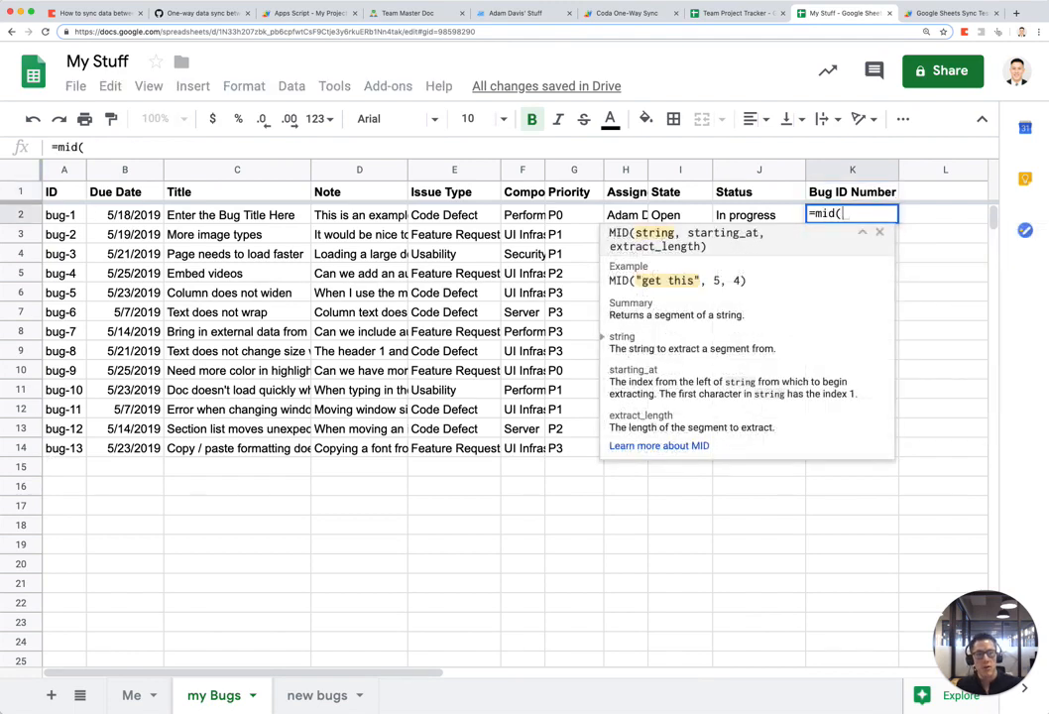
key(Left)
key(Left)
key(Left)
key(Left)
key(Left)
key(Left)
key(Left)
key(Left)
key(Left)
key(Left)
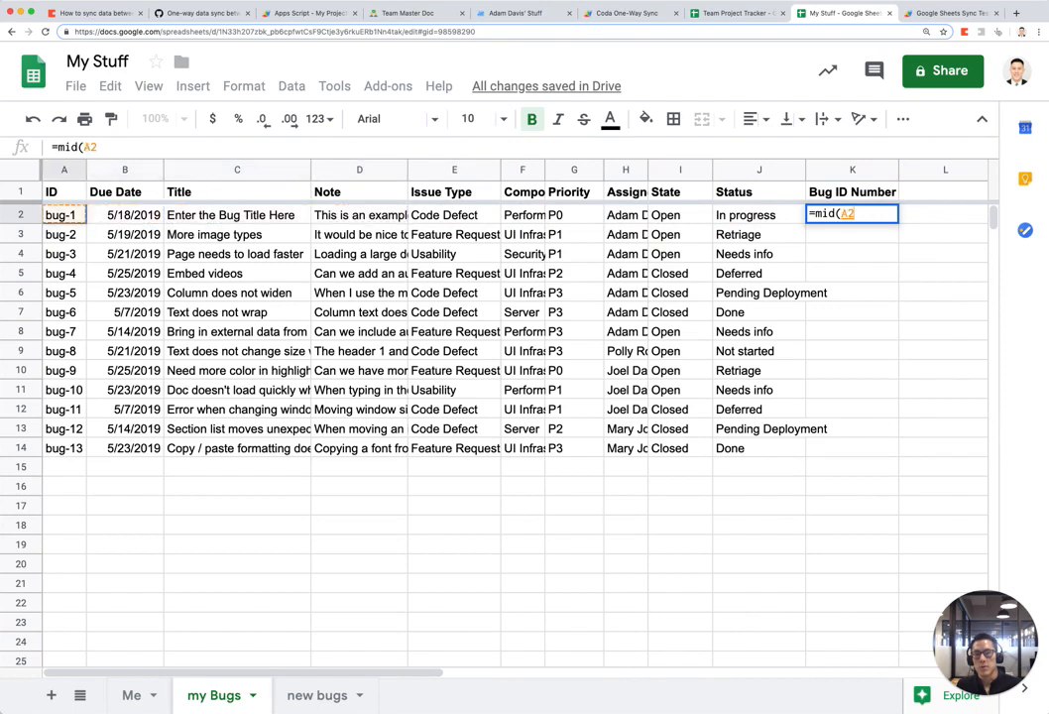
text(,)
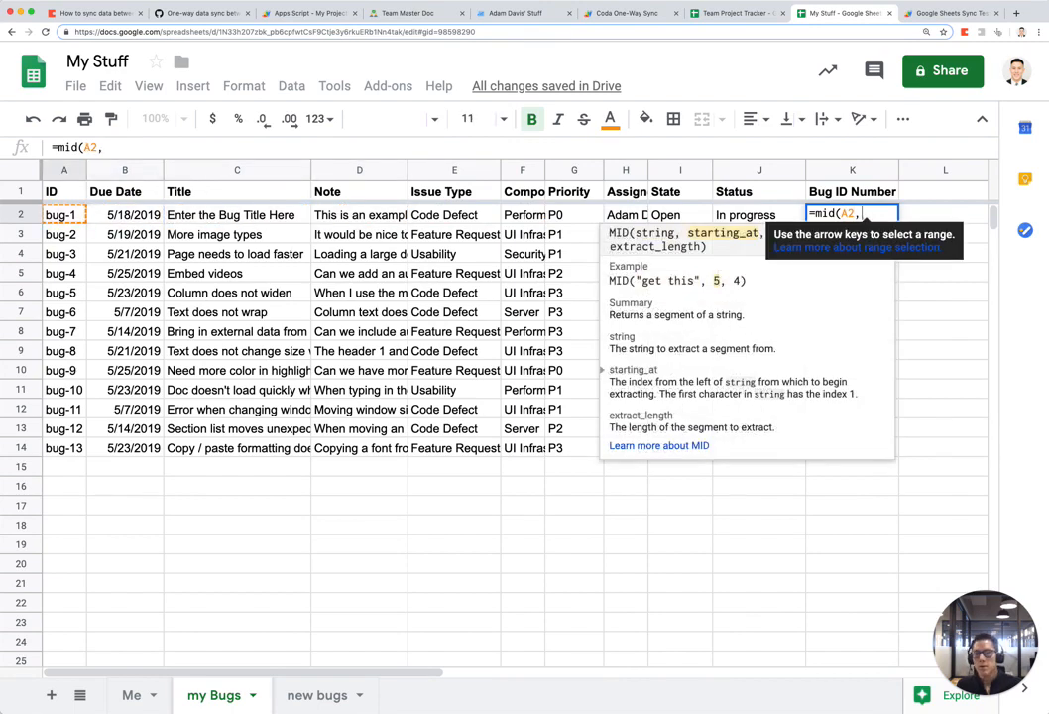
text(4,10))
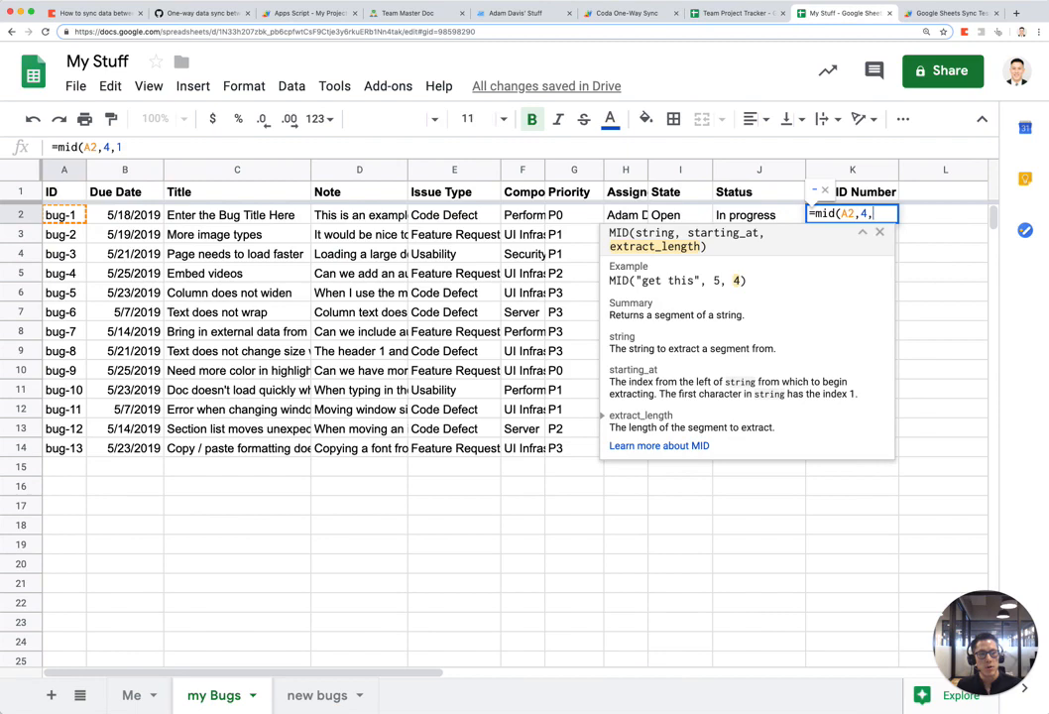
text(2))
key(Return)
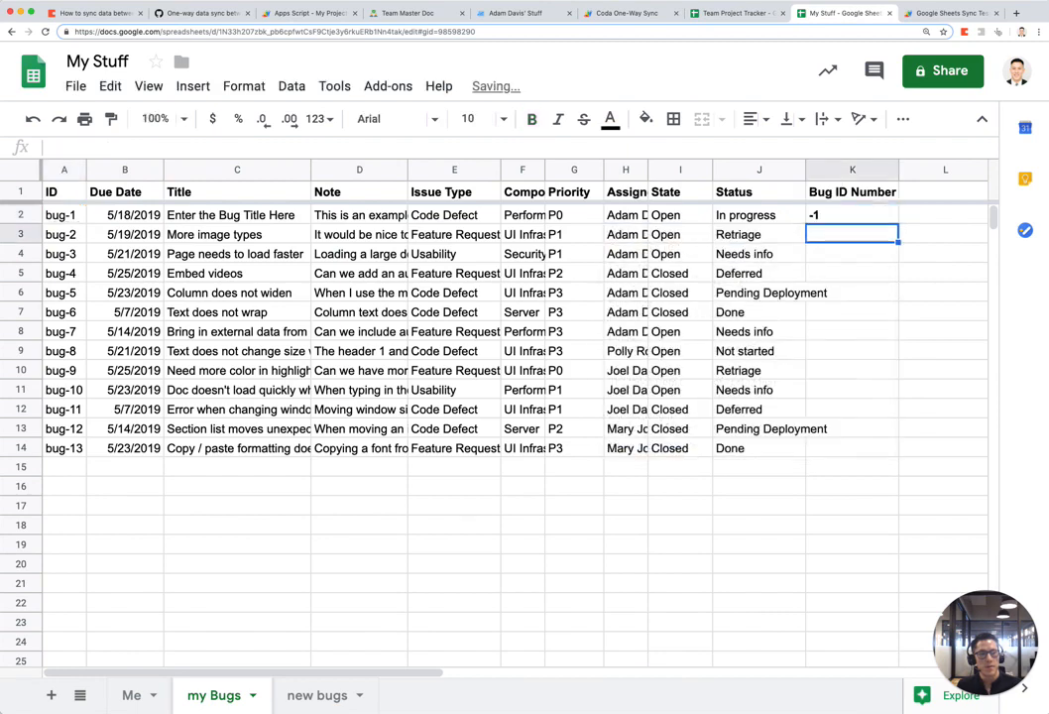
Step: Correct K2's formula to =MID(A2,5,2) and remove its bold formatting
click(852, 216)
double_click(878, 215)
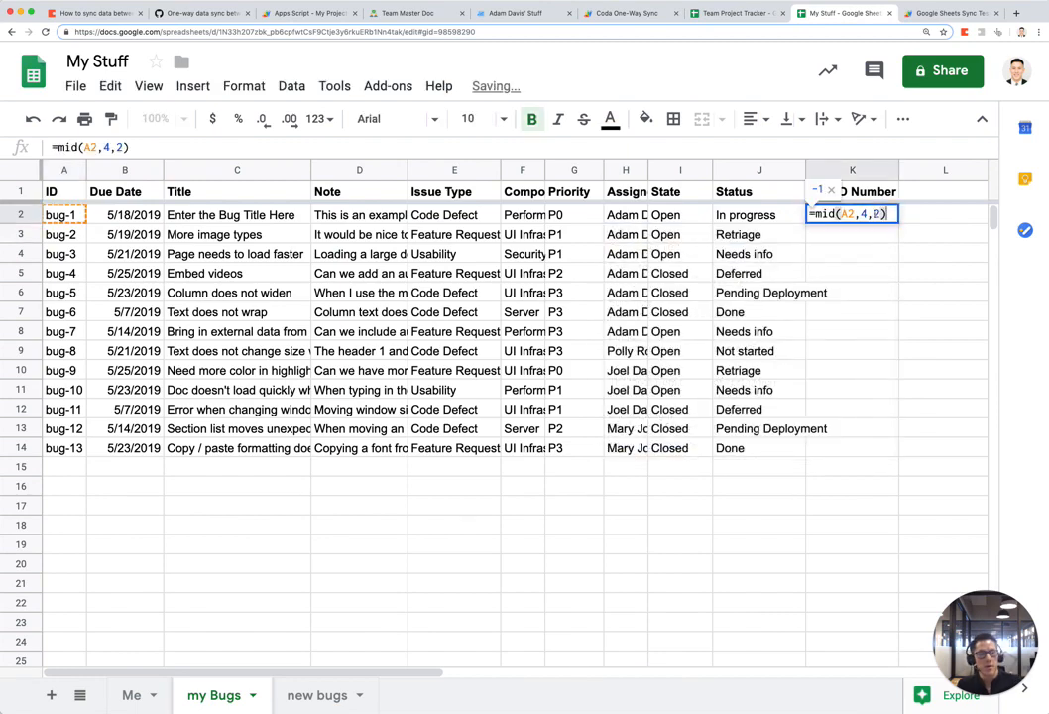
click(856, 215)
key(Right)
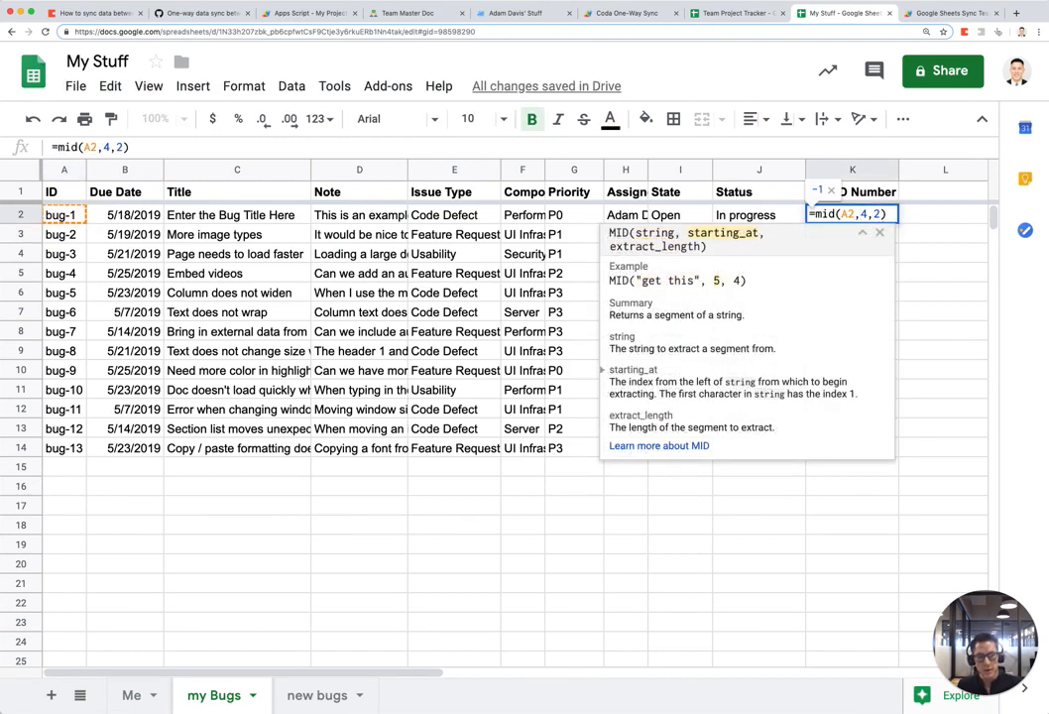
key(Delete)
text(5)
key(Return)
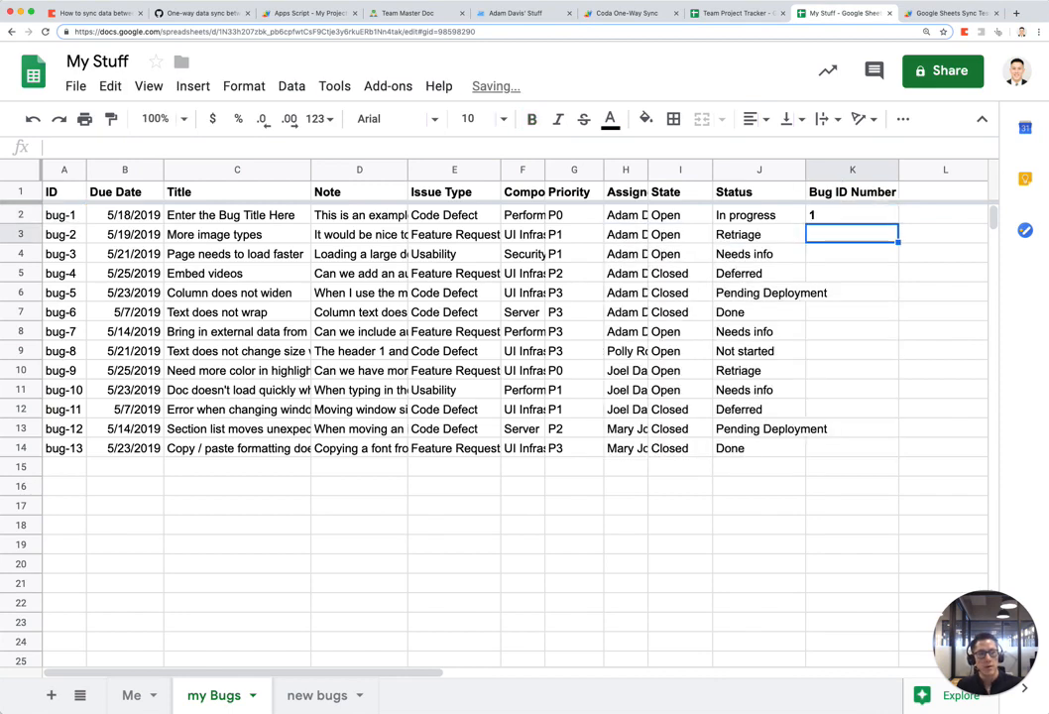
key(Up)
key(super+b)
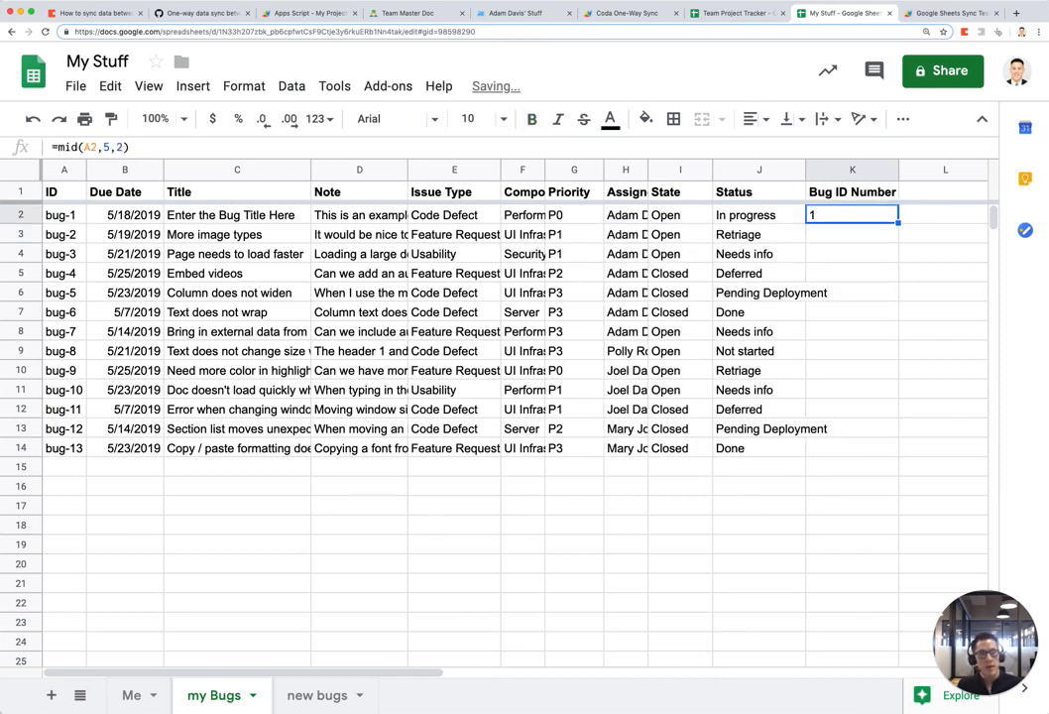
Step: Fill the MID formula down to K14 and test it by changing bug-4 to bug-41
key(Left)
key(super+Down)
key(Right)
key(super+shift+Up)
key(super+d)
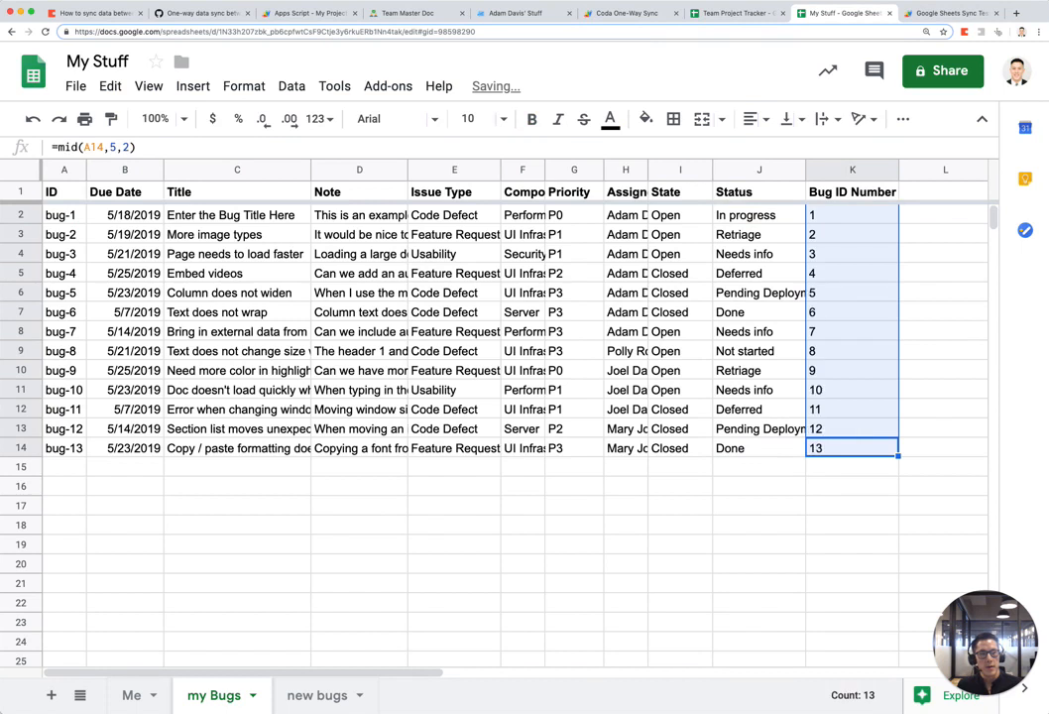
click(858, 339)
double_click(72, 274)
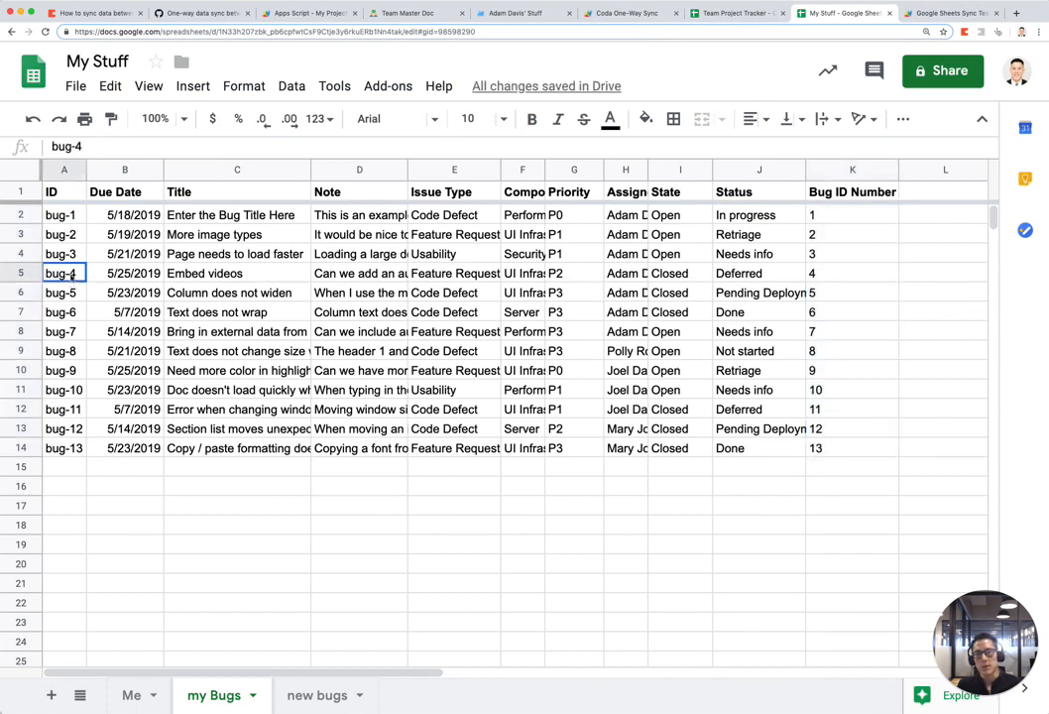
text(1)
key(Return)
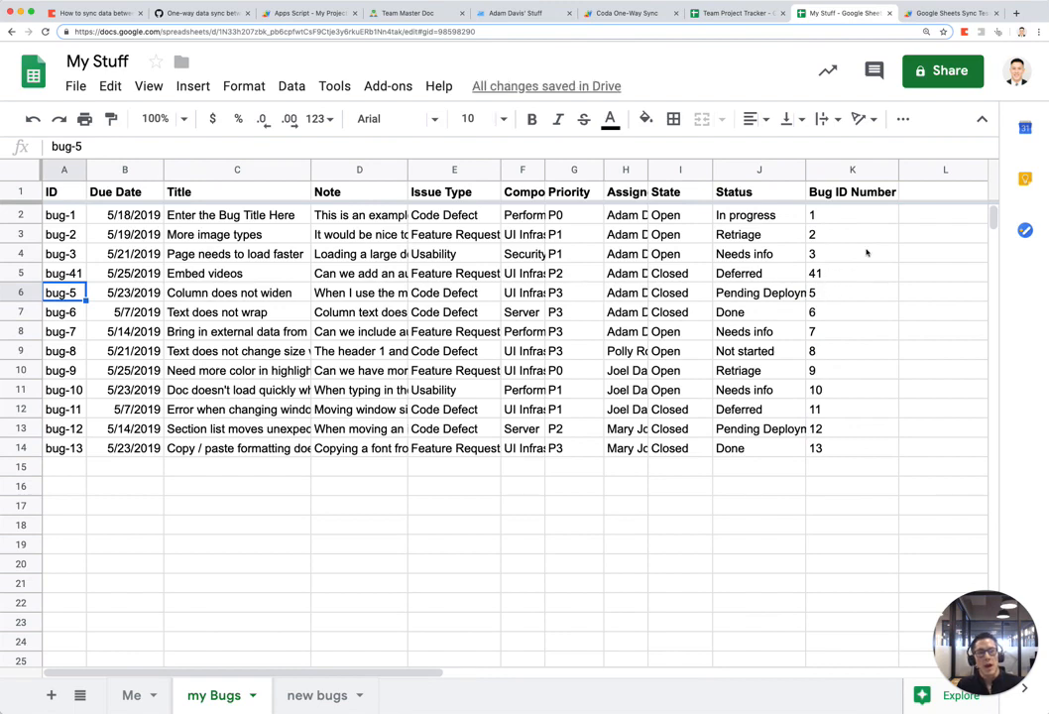
Step: Fill the Bug ID Number column yellow and check K3's formula
click(851, 170)
click(646, 120)
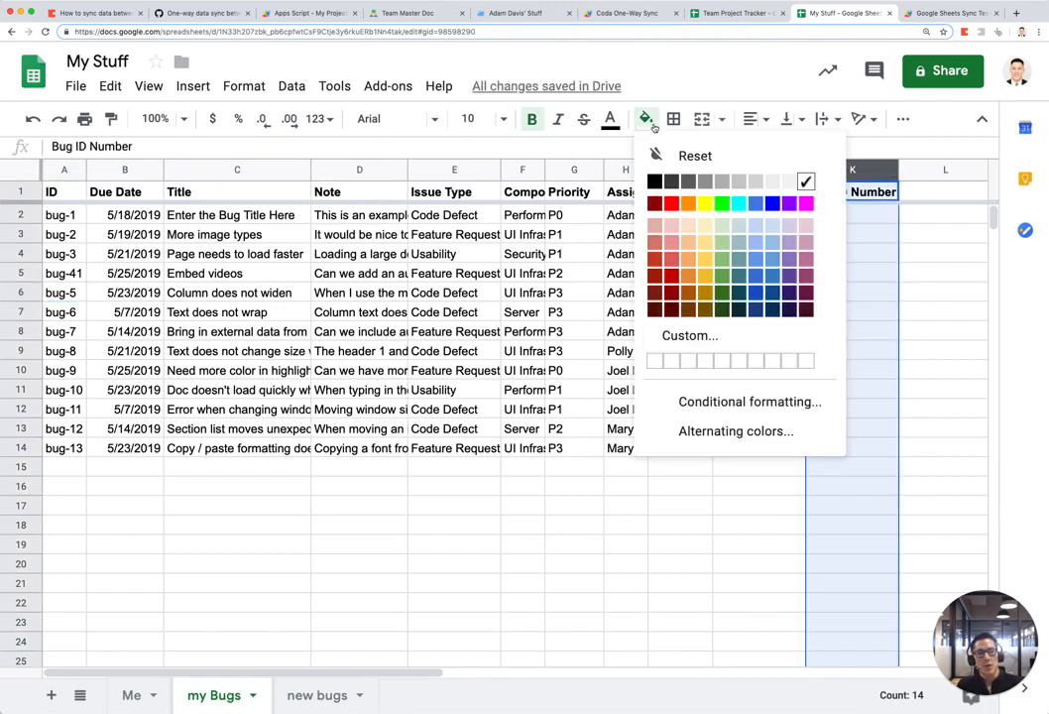
click(705, 201)
click(853, 370)
double_click(846, 239)
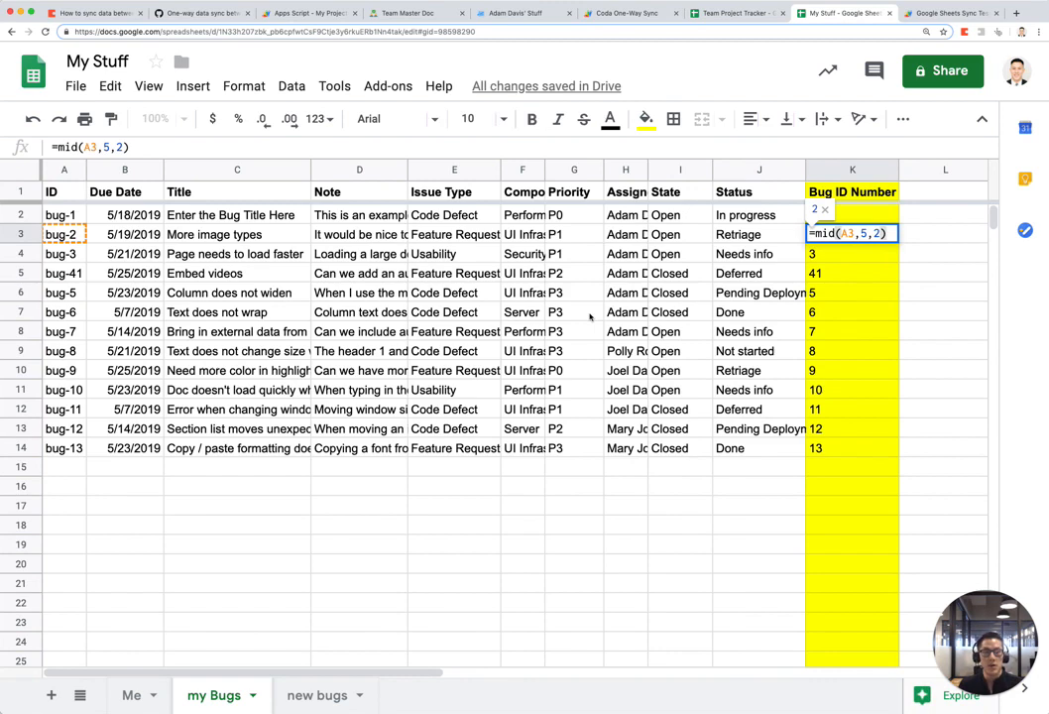
key(Escape)
key(ctrl+shift+Tab)
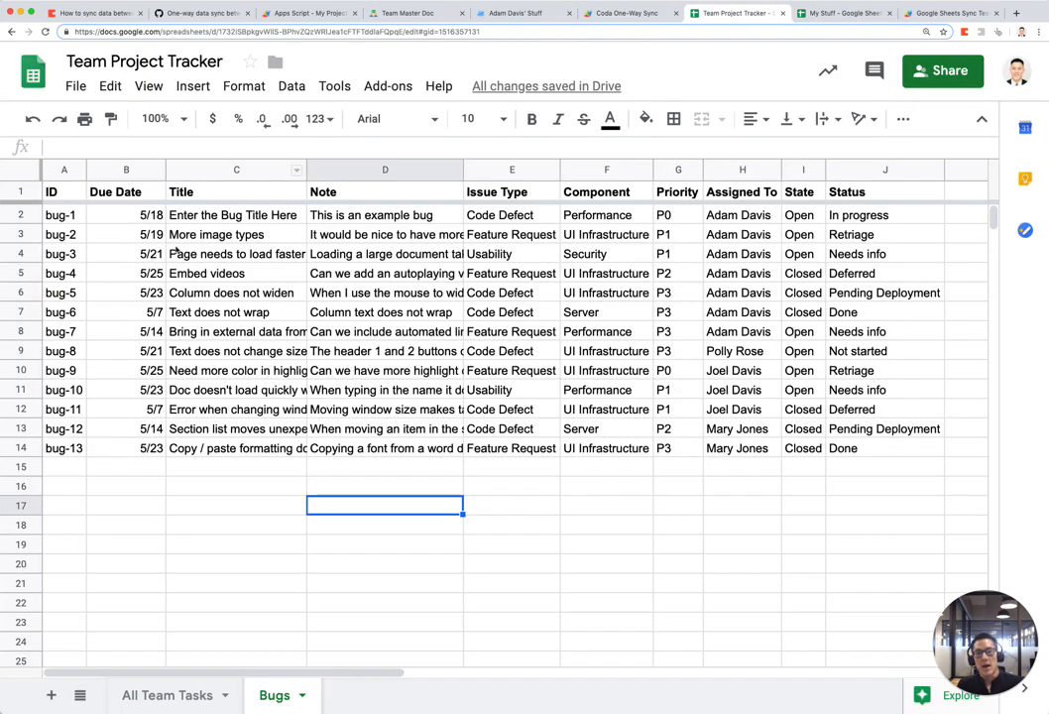
Step: Insert a 'Final Due Date' column right of Due Date on the Bugs sheet
drag(165, 170, 143, 169)
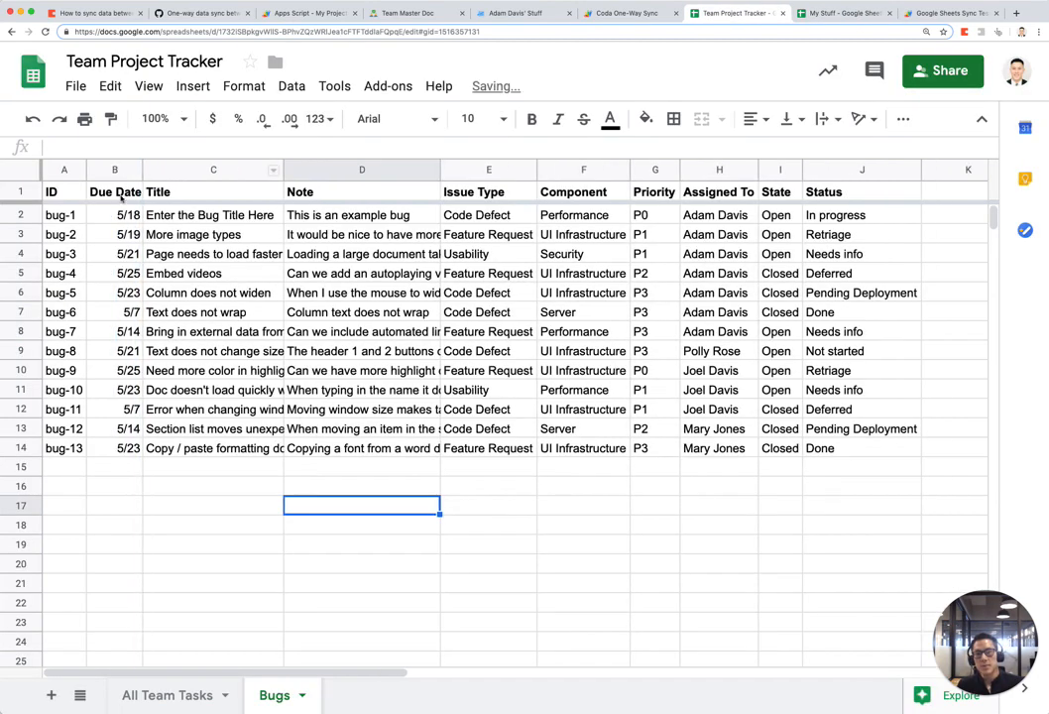
click(109, 170)
right_click(109, 169)
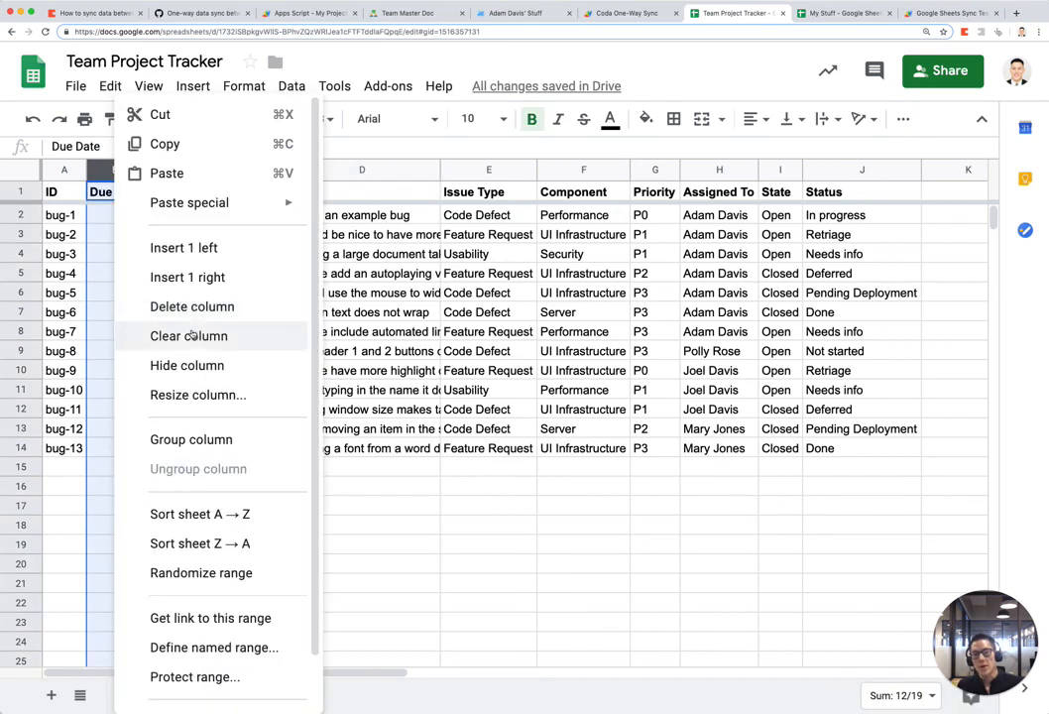
click(206, 276)
click(219, 290)
click(176, 196)
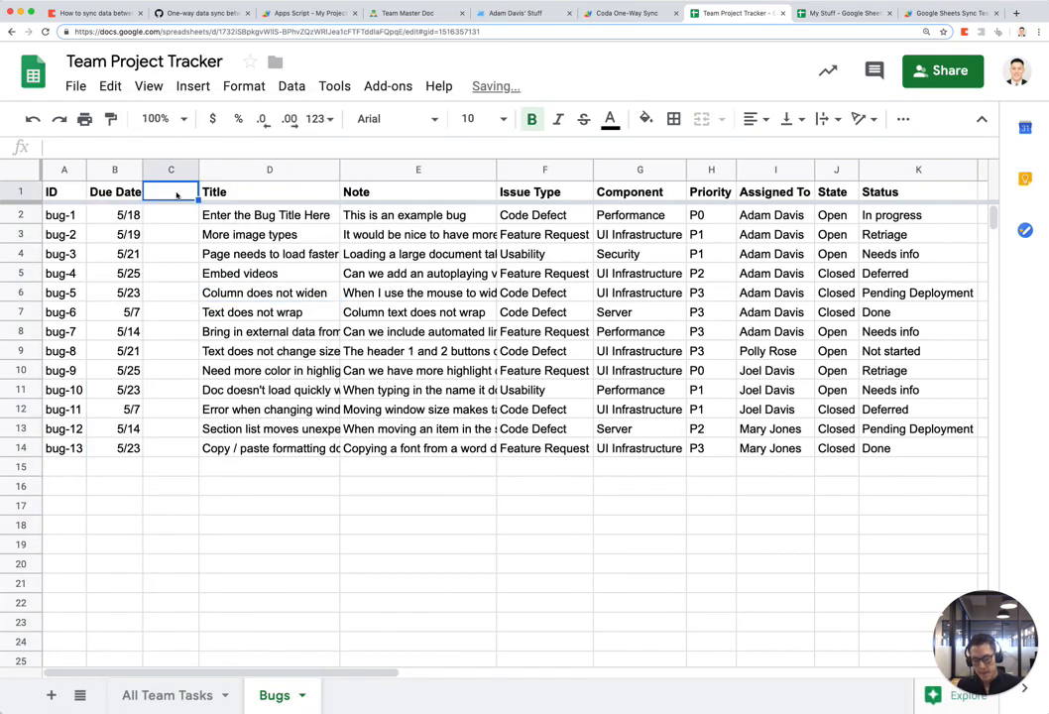
text(Final )
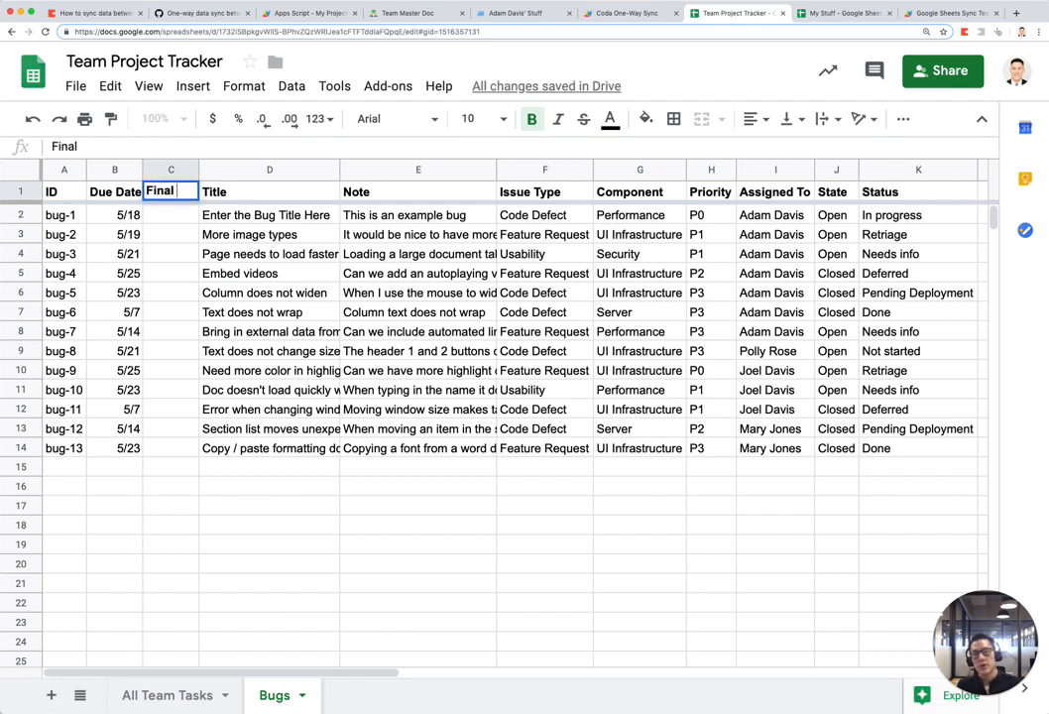
text(Due Date)
key(Return)
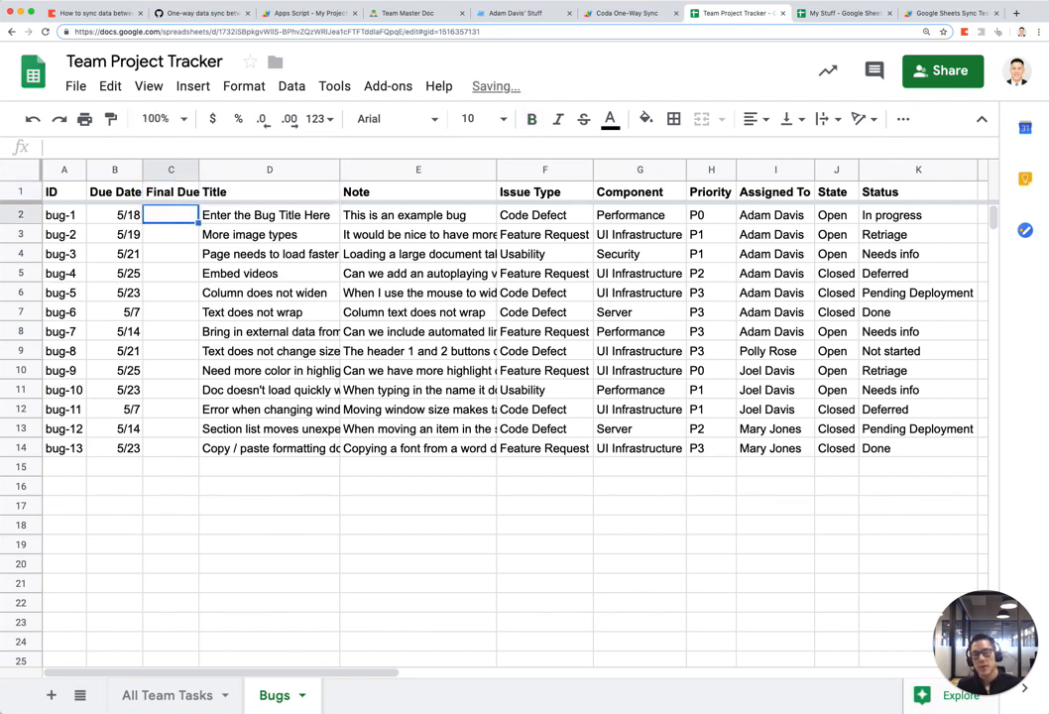
Step: Enter =B2+7 in C2, fill it down to row 14, and widen the column
text(=B2+7)
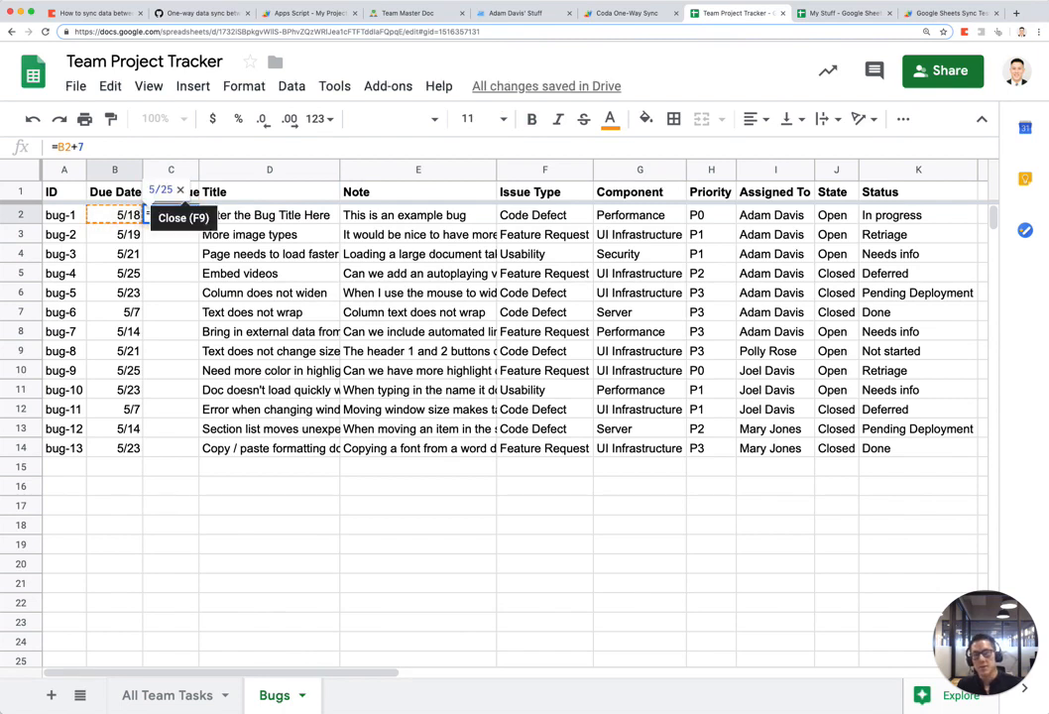
key(Return)
key(Left)
key(ctrl+Down)
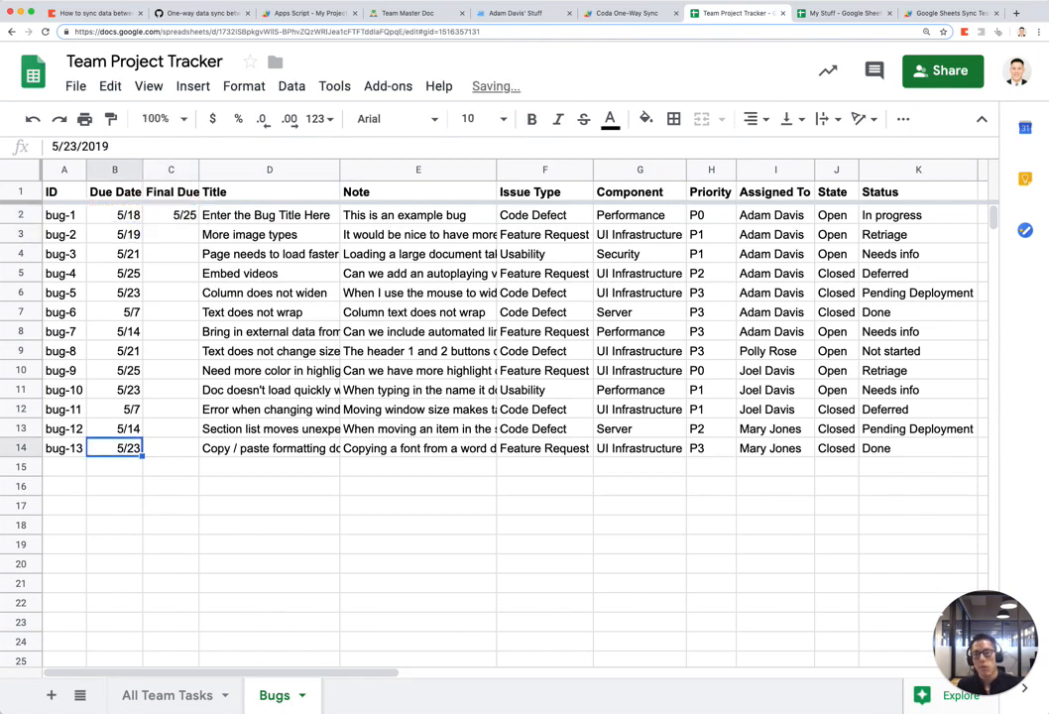
key(Right)
key(ctrl+shift+Up)
key(ctrl+d)
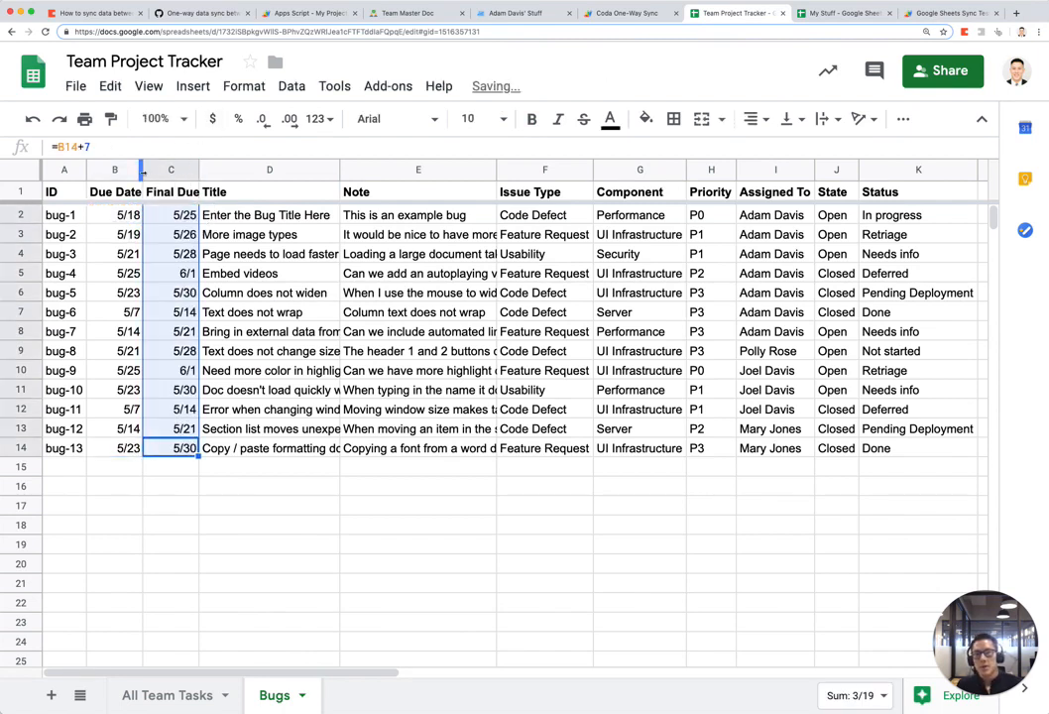
drag(143, 171, 245, 170)
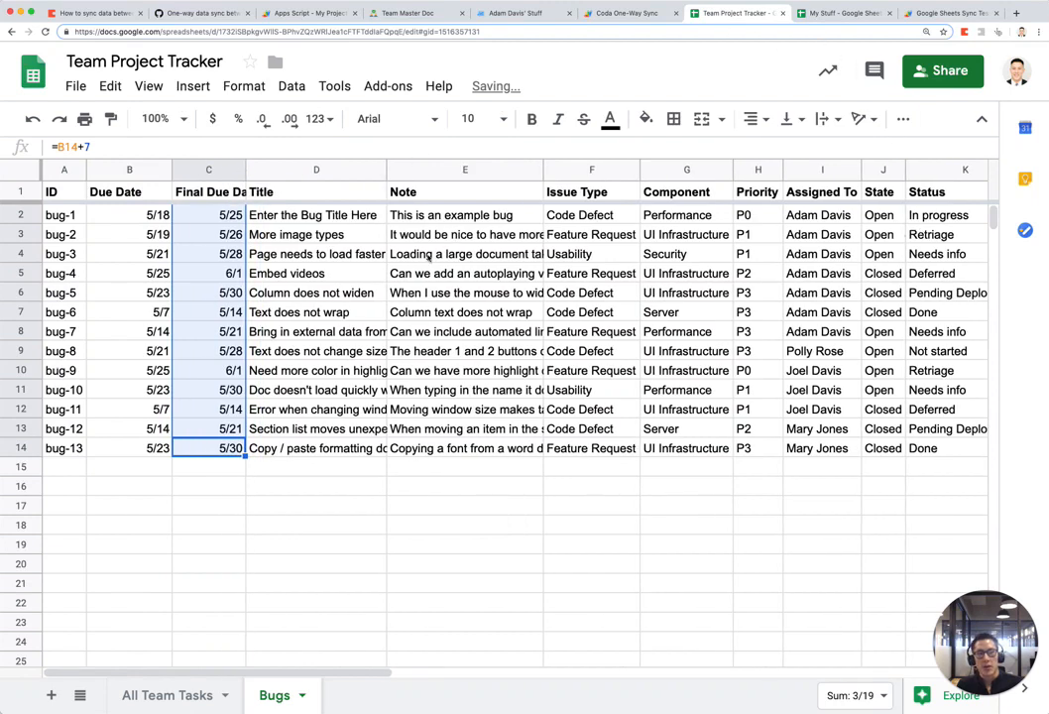
scroll(428, 258, right, 3)
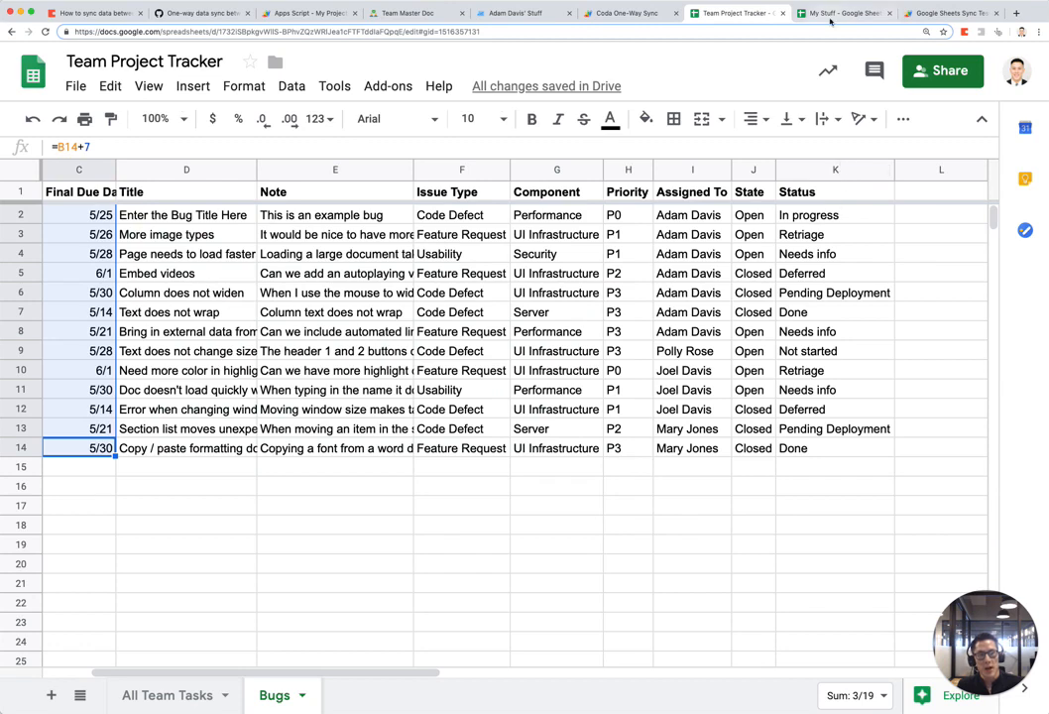
key(ctrl+Tab)
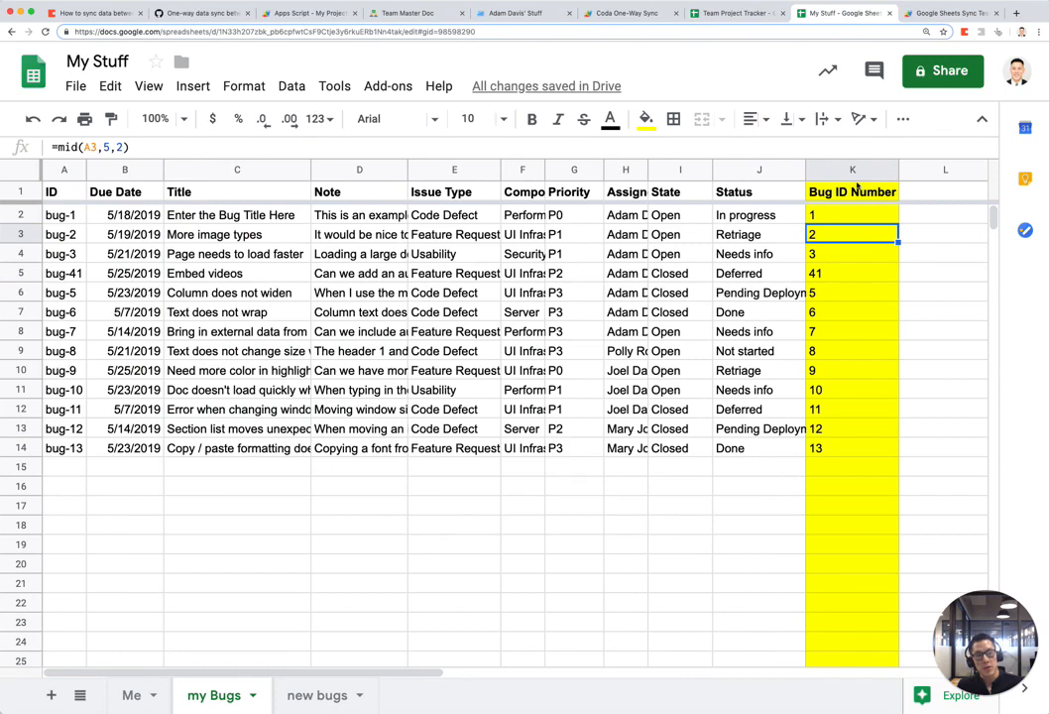
Step: Rerun importData to sync Final Due Date into my Bugs, and narrow State column J
key(ctrl+Tab)
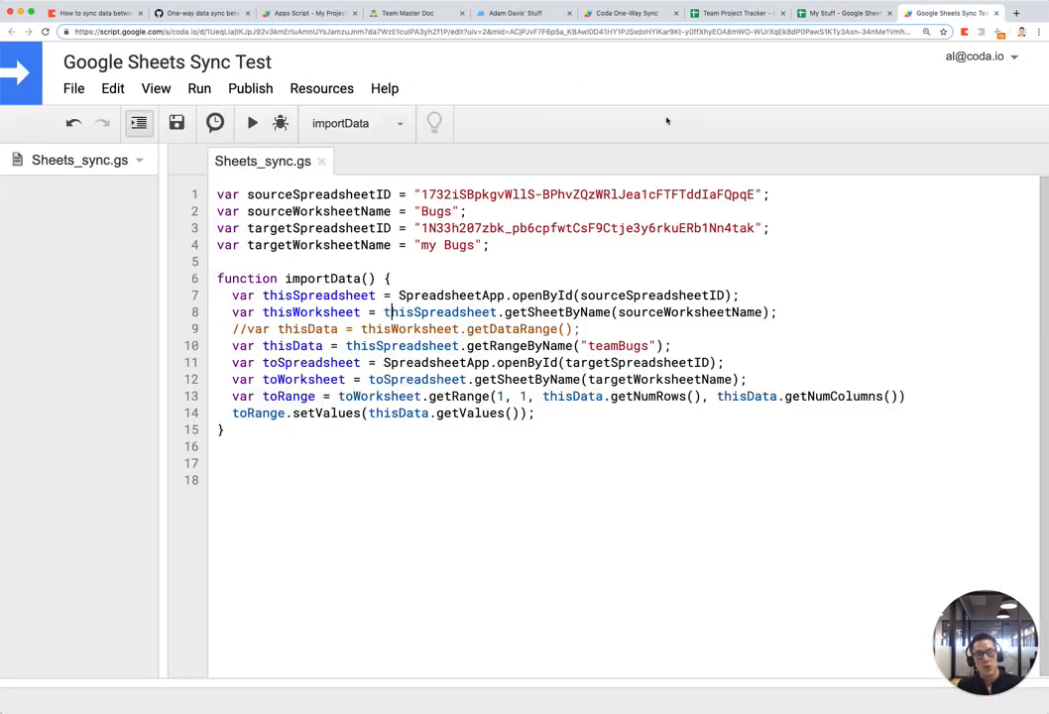
click(255, 124)
click(852, 14)
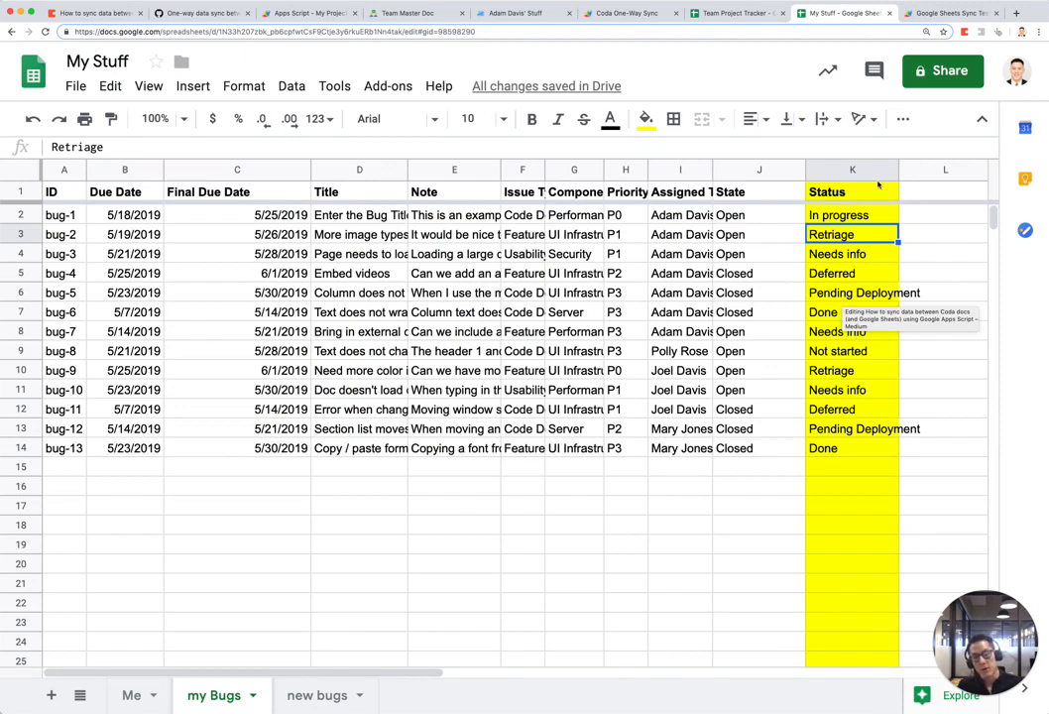
double_click(850, 237)
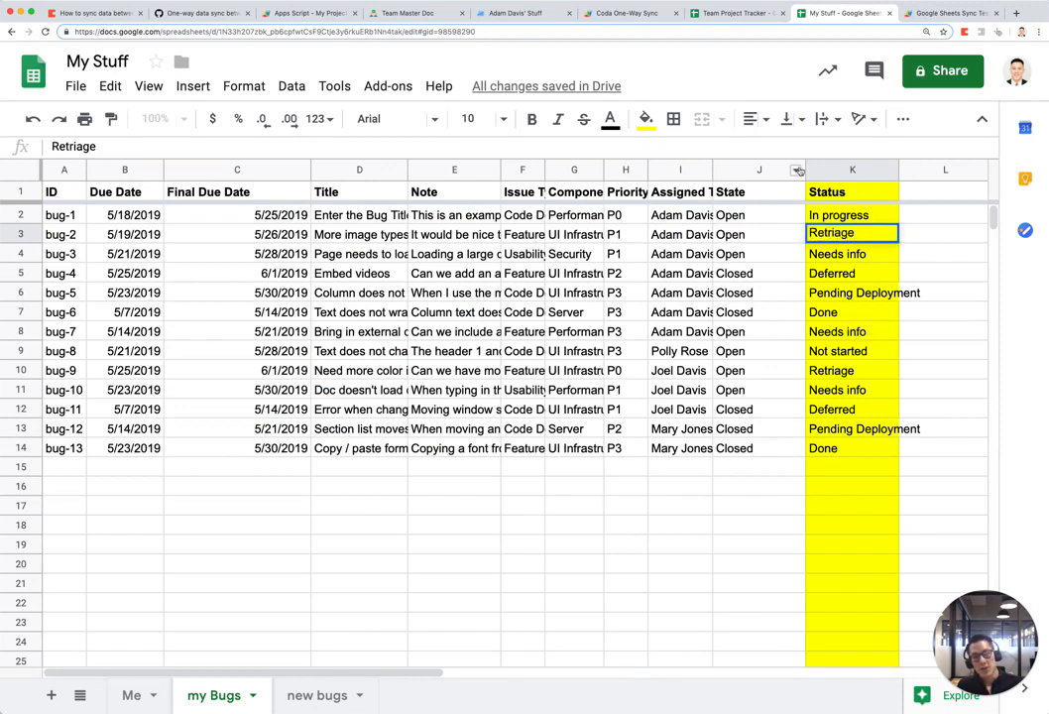
drag(804, 168, 770, 168)
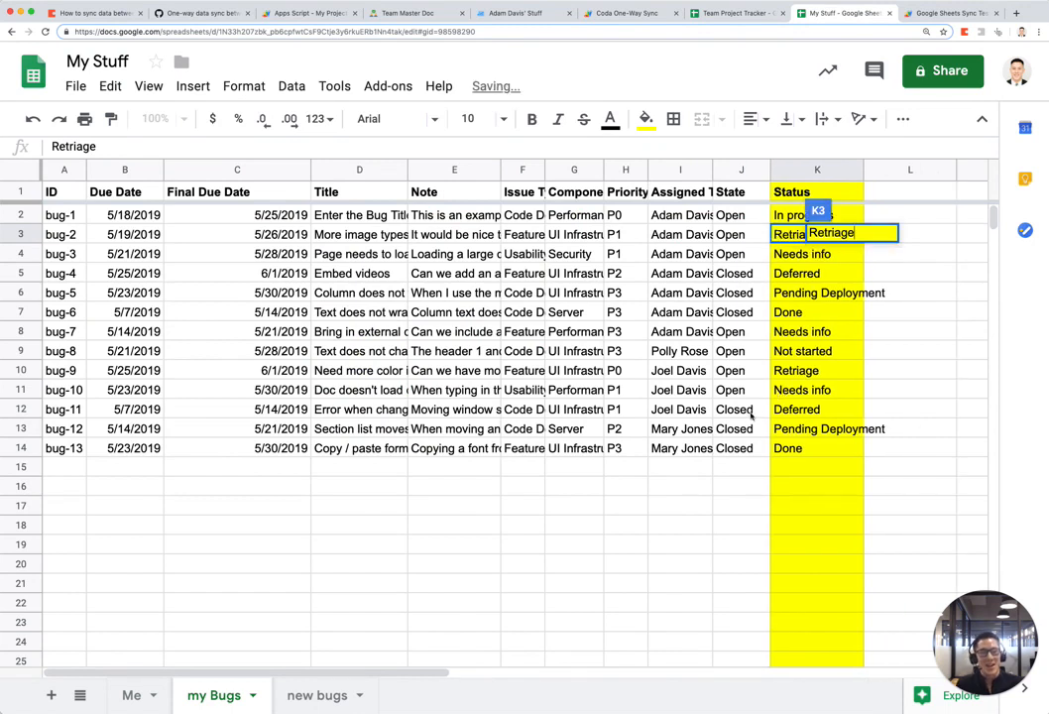
click(734, 412)
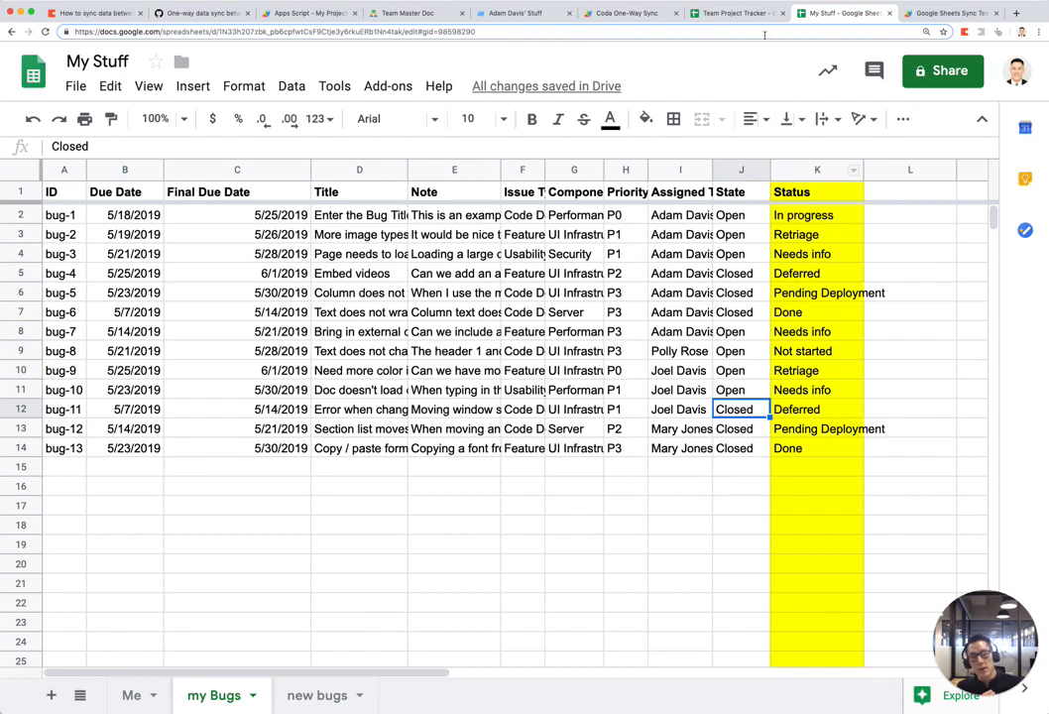
Step: Compare with Team Project Tracker, then open My Stuff's new bugs sheet
click(734, 13)
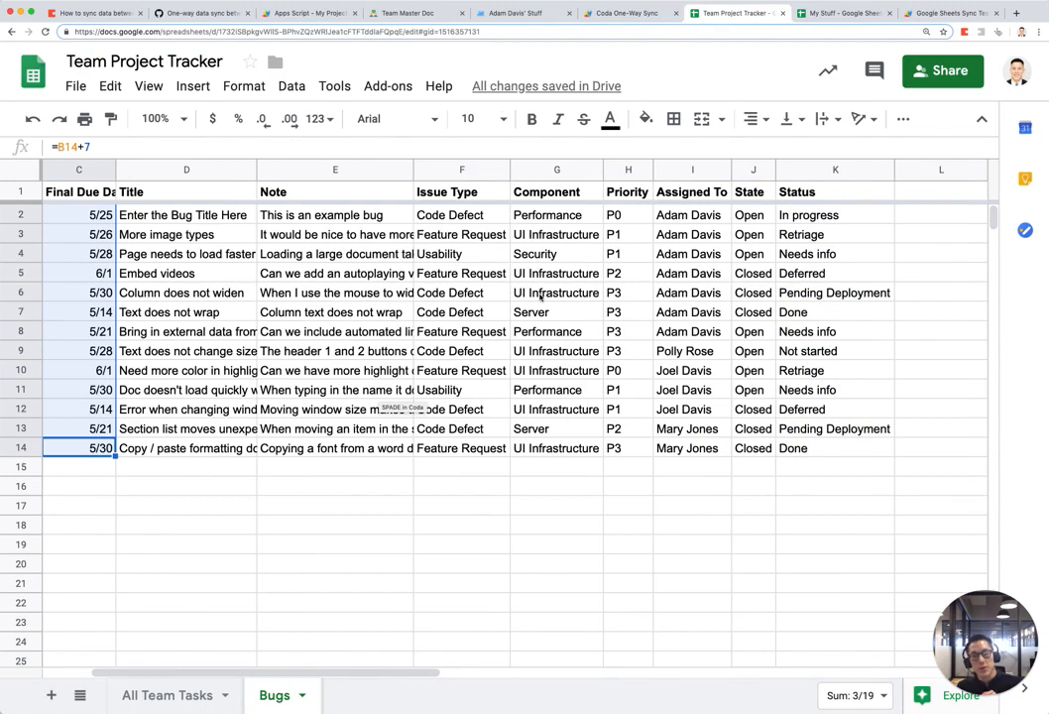
click(823, 13)
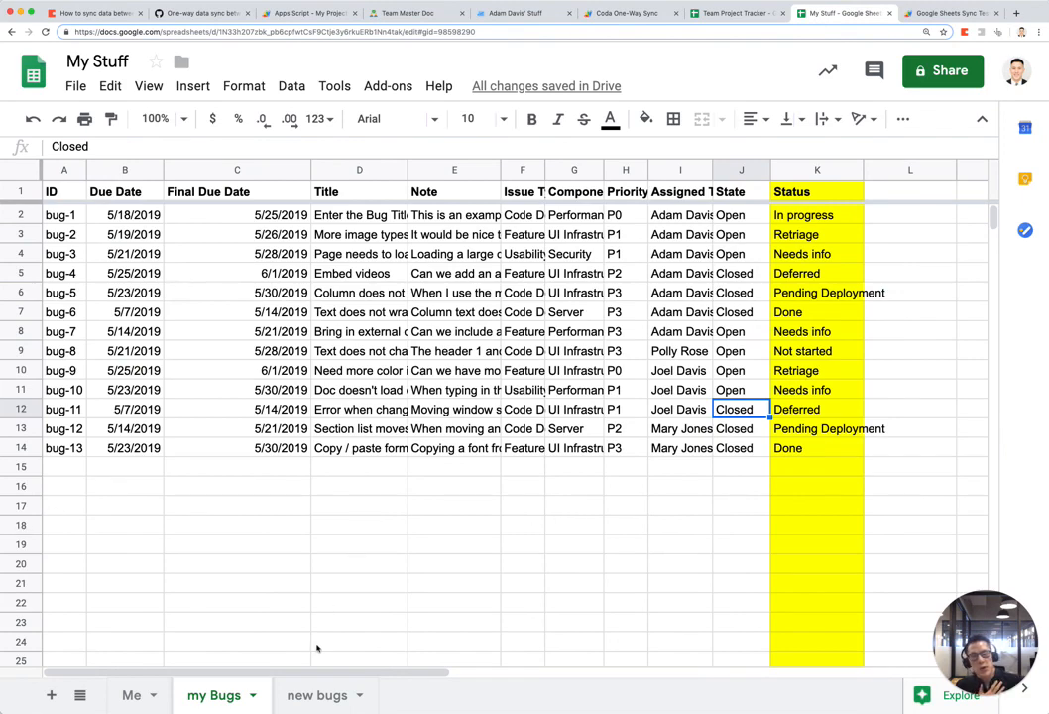
click(310, 700)
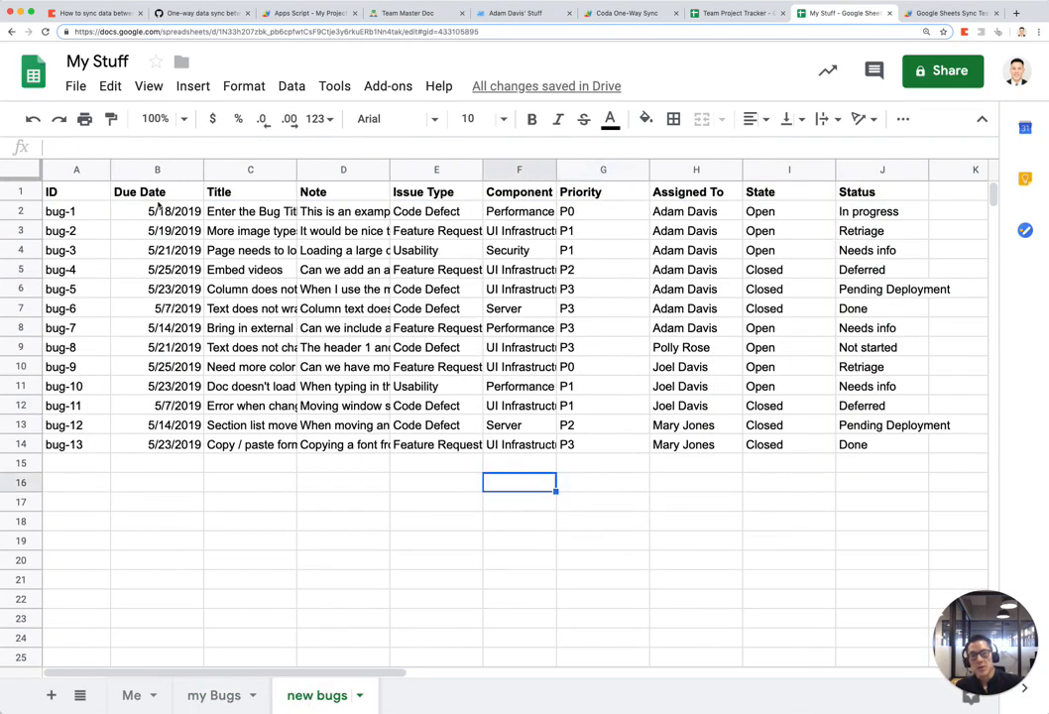
Step: On the Me sheet, delete the old query table in A1:G13 and reselect A1
click(99, 192)
click(132, 697)
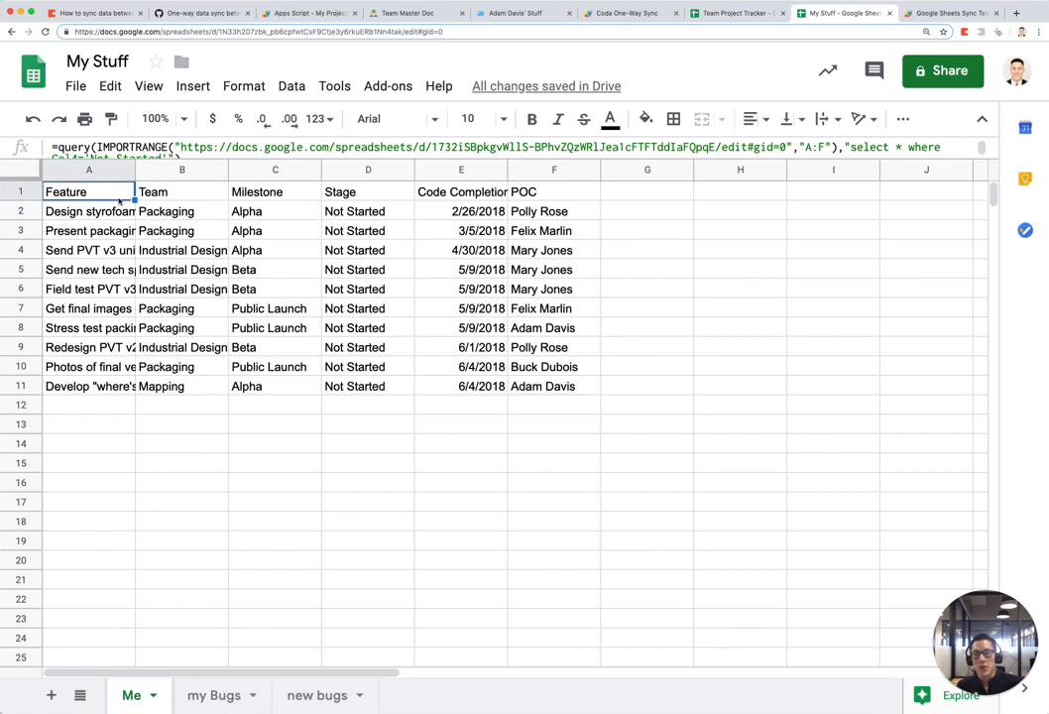
shift+click(613, 429)
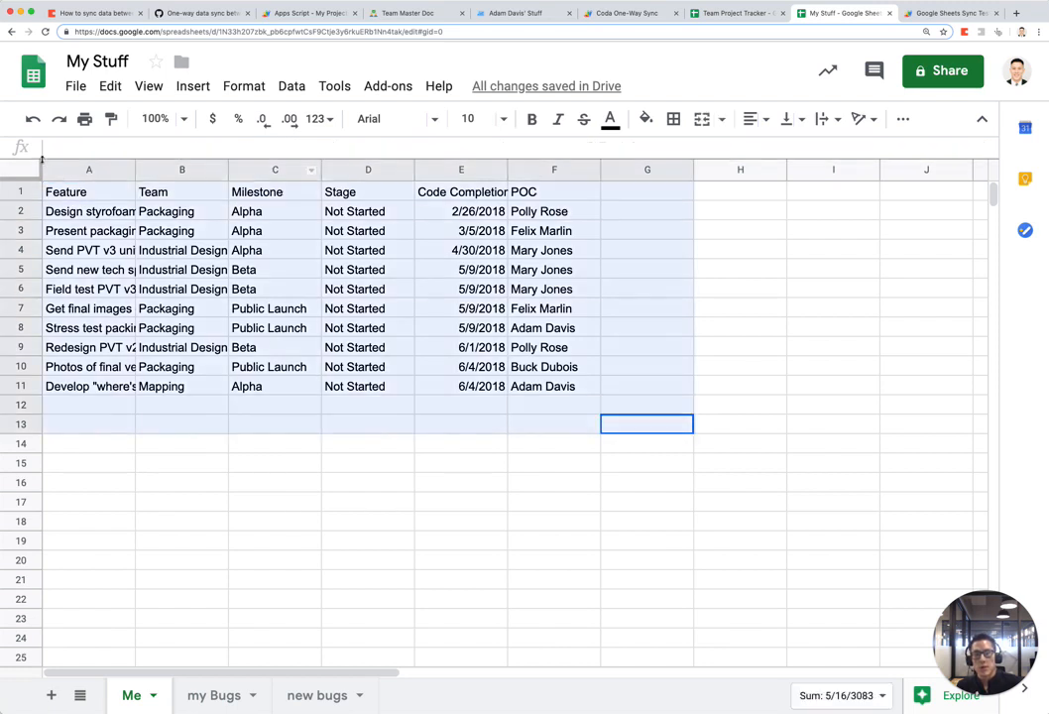
key(Delete)
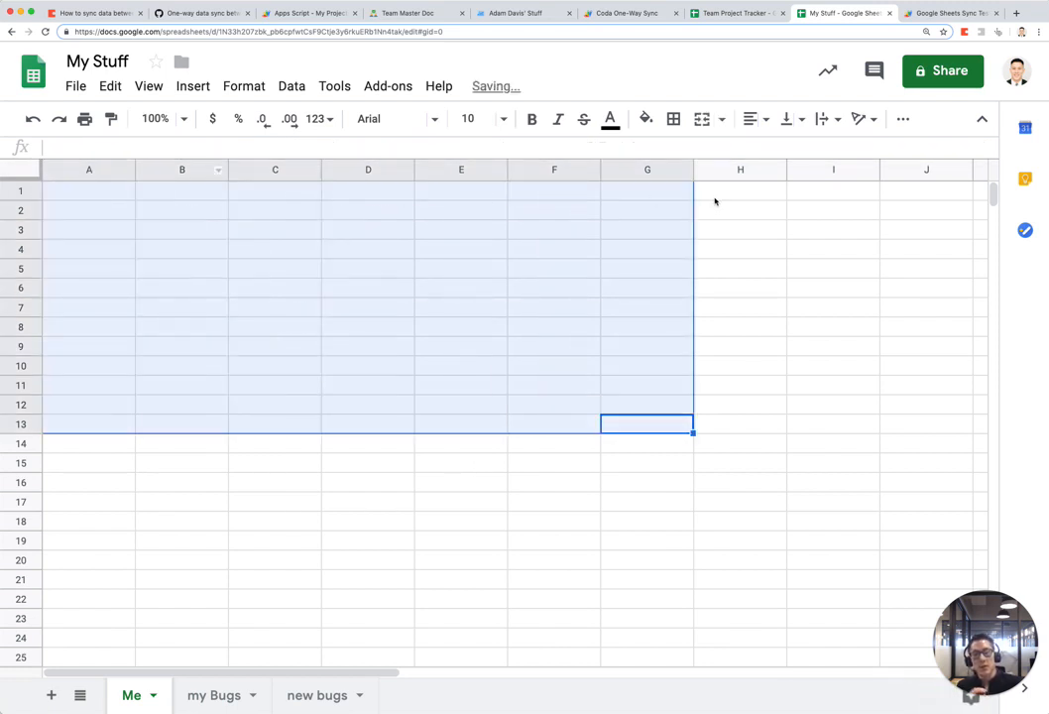
click(98, 197)
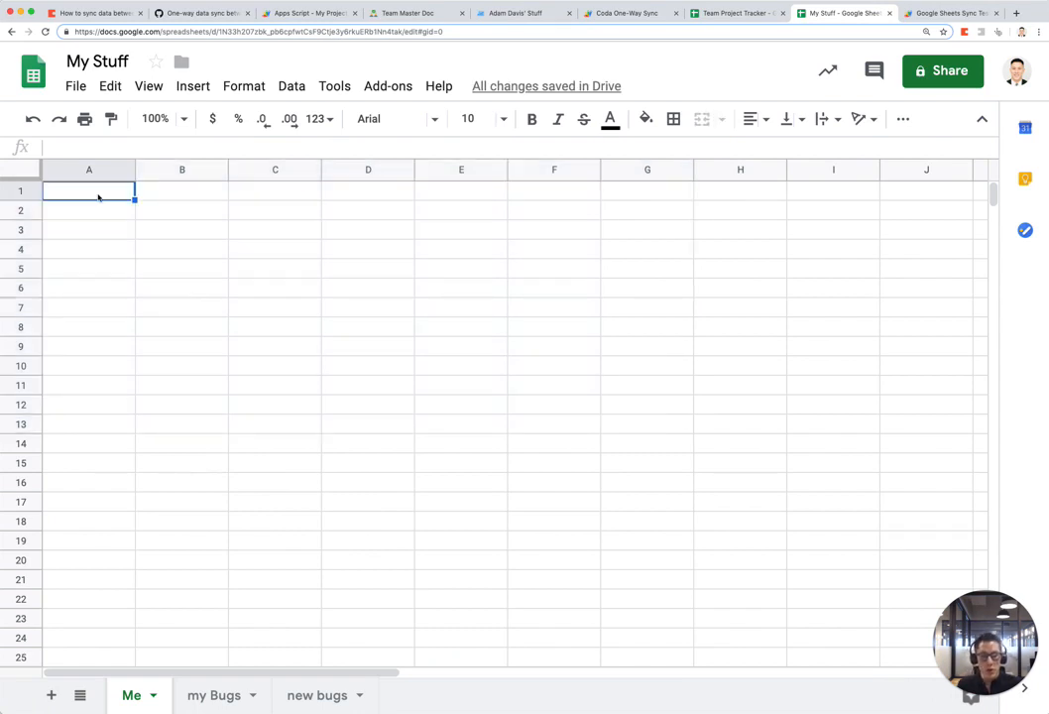
Step: Start an IMPORTRANGE formula in cell A1 of the Me sheet
text(=import)
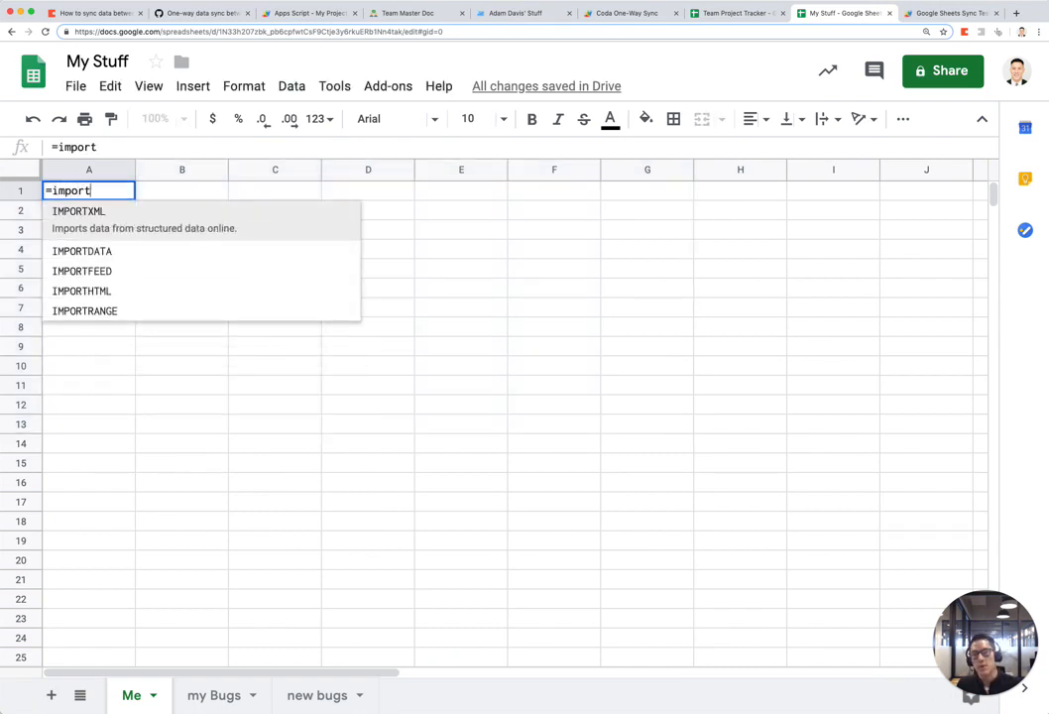
text(rage()
key(BackSpace)
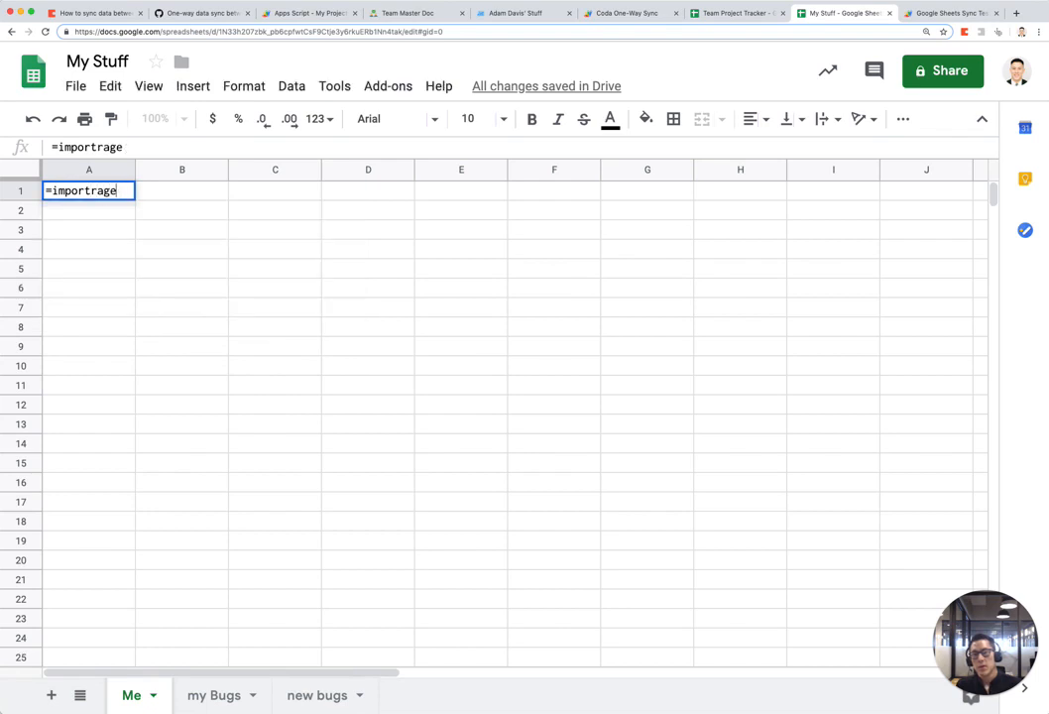
key(Escape)
key(super+equal)
key(super+equal)
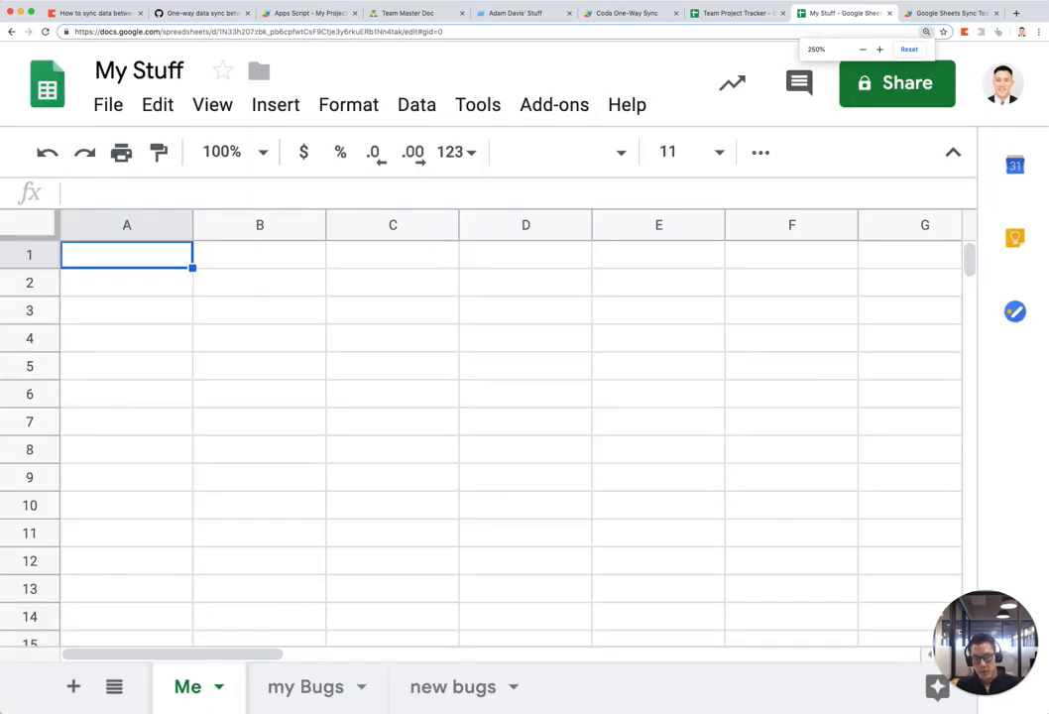
text(=impo)
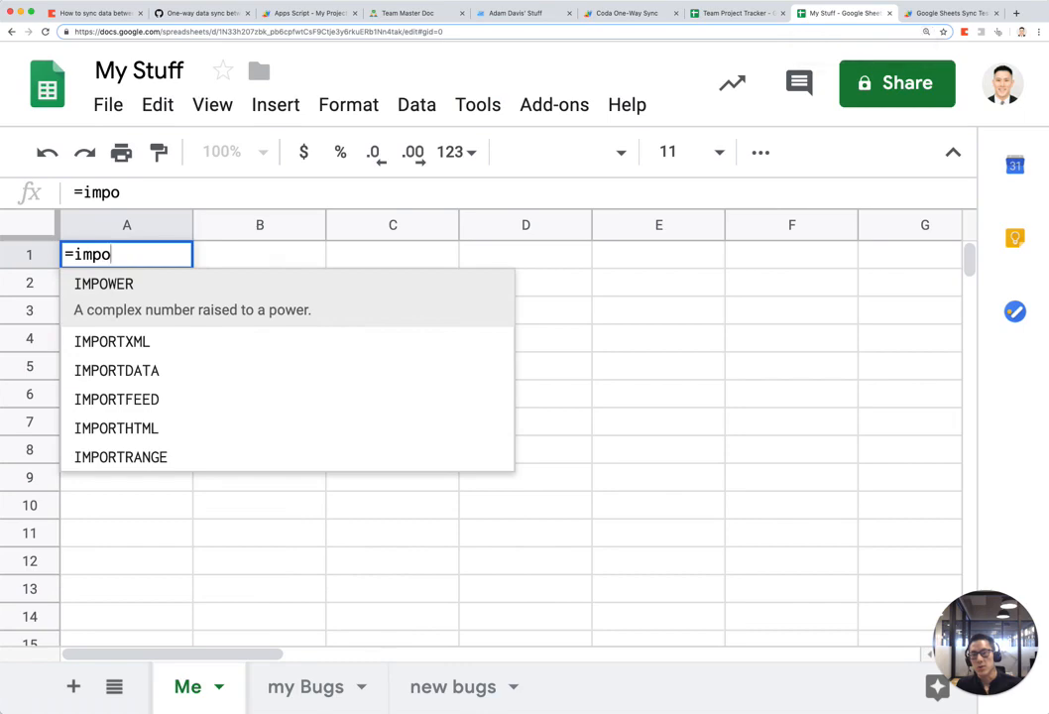
key(Down)
key(Down)
key(Down)
key(Down)
key(Tab)
key(BackSpace)
key(BackSpace)
key(BackSpace)
key(BackSpace)
key(BackSpace)
key(BackSpace)
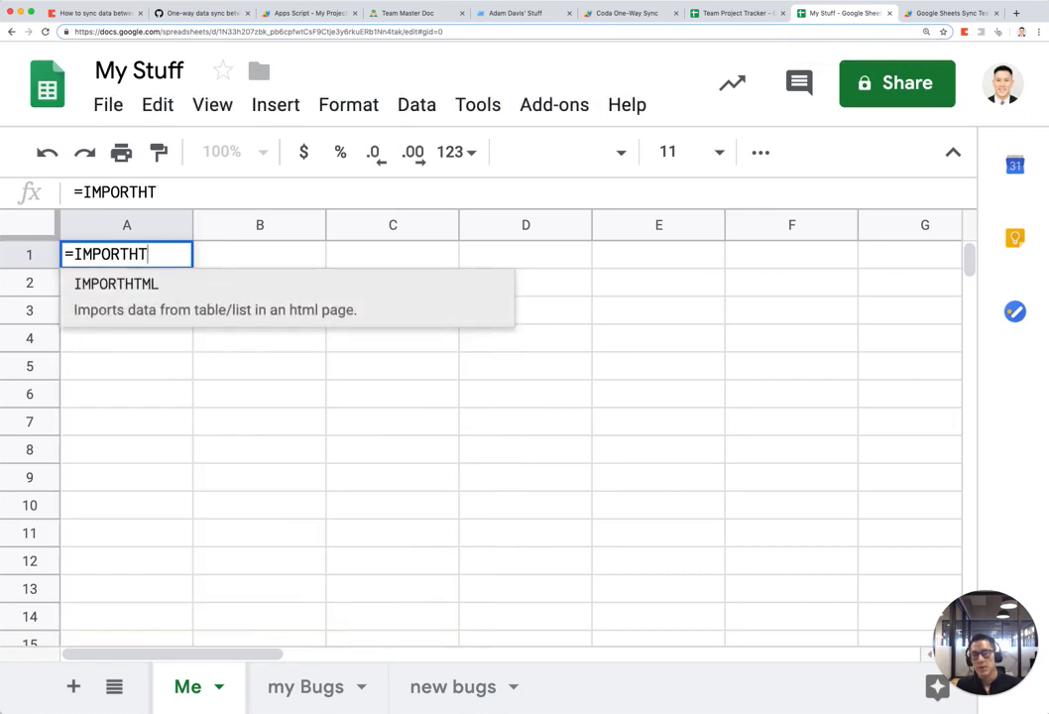
key(Down)
key(Down)
key(Down)
key(Down)
key(Tab)
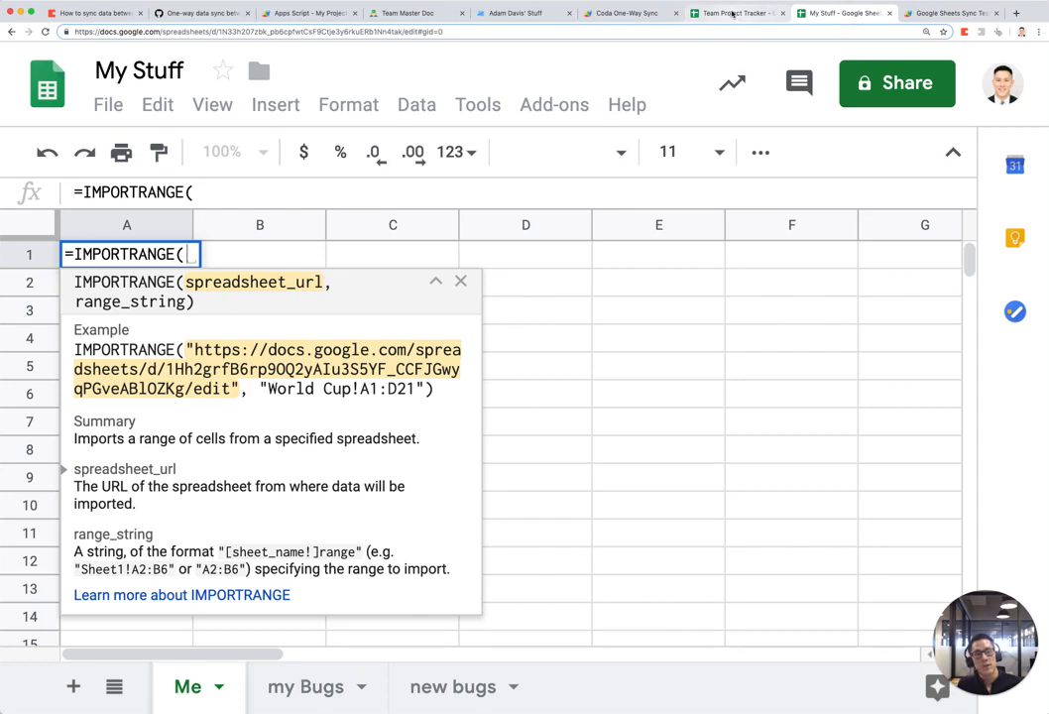
Step: Copy the Team Project Tracker spreadsheet URL while viewing its All Team Tasks sheet
click(731, 13)
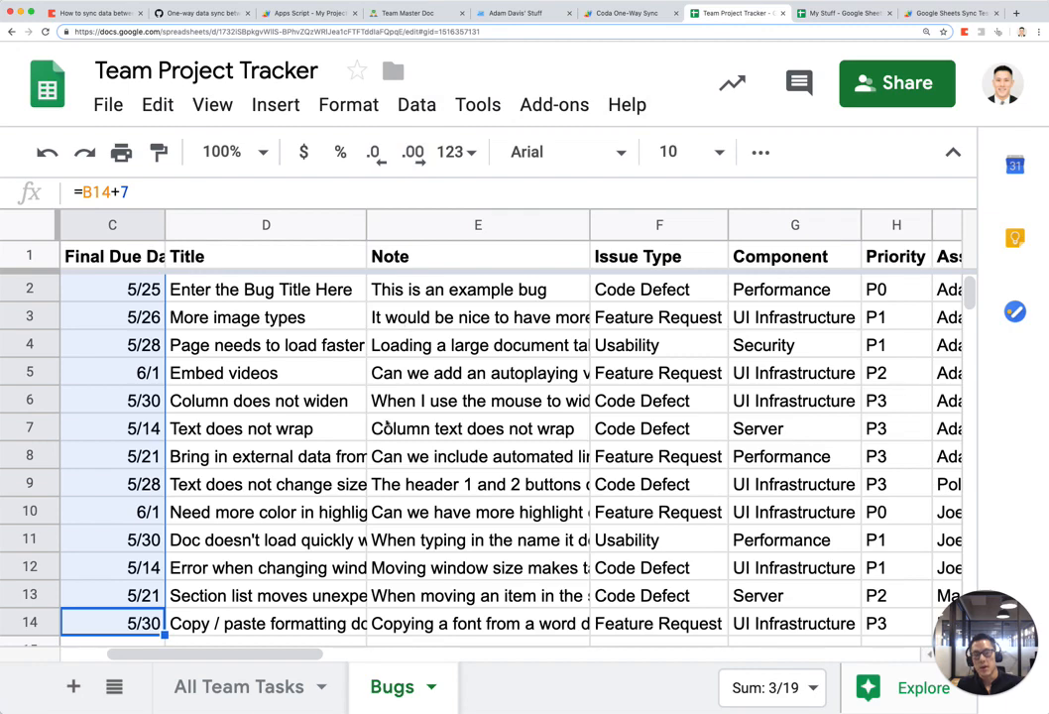
click(387, 455)
key(super+minus)
key(super+minus)
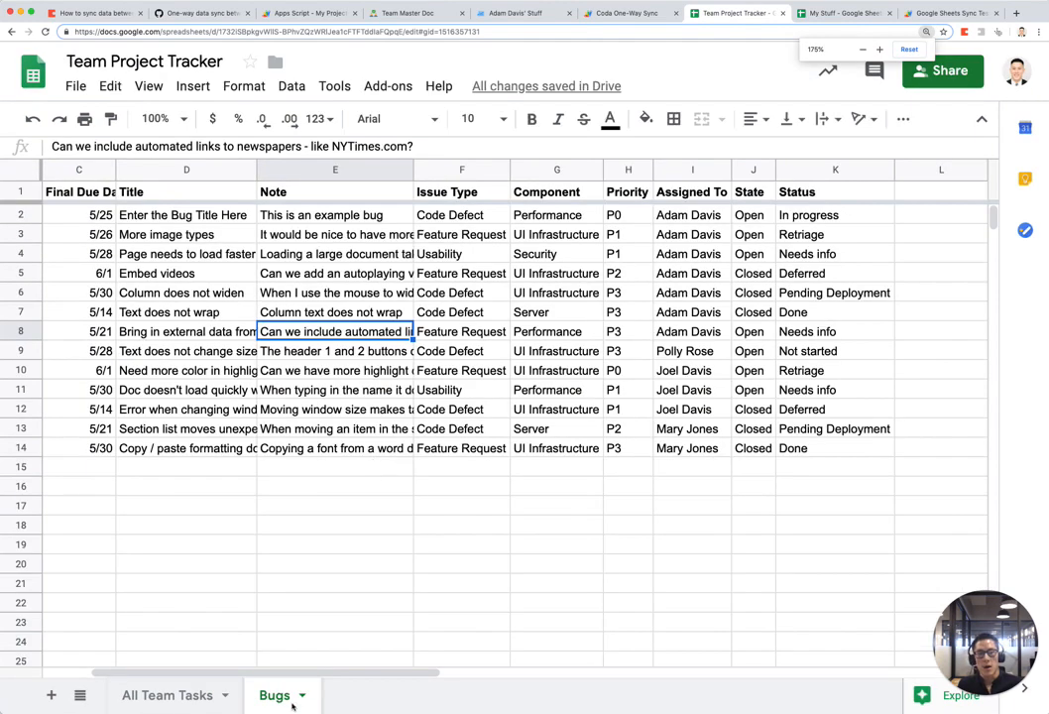
click(198, 695)
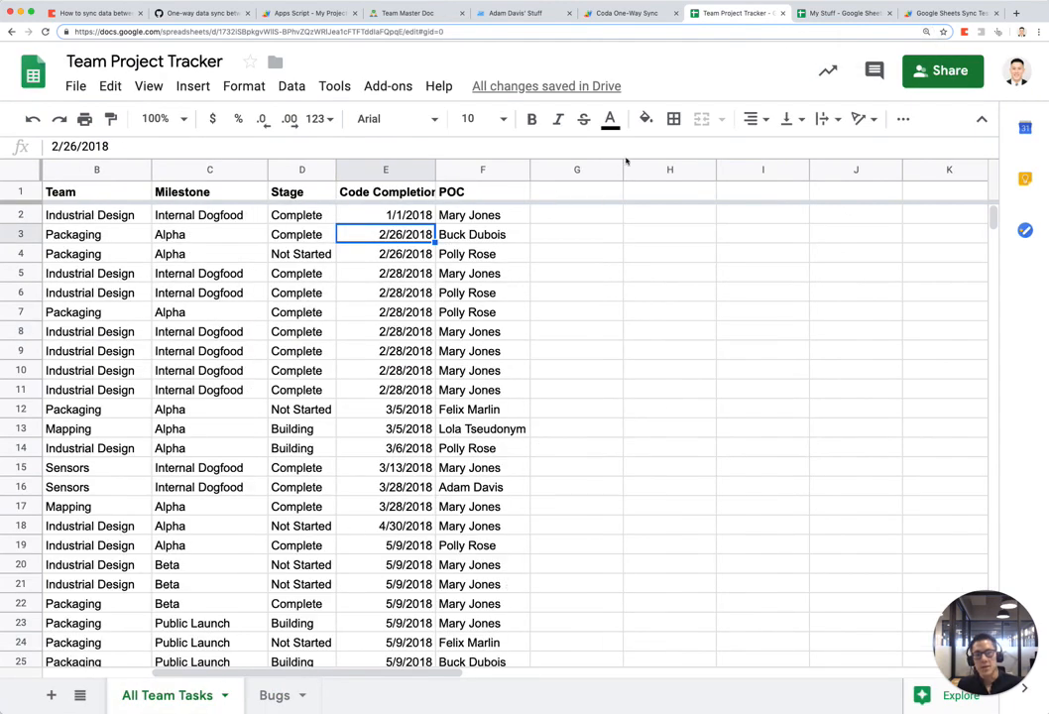
key(ctrl+Tab)
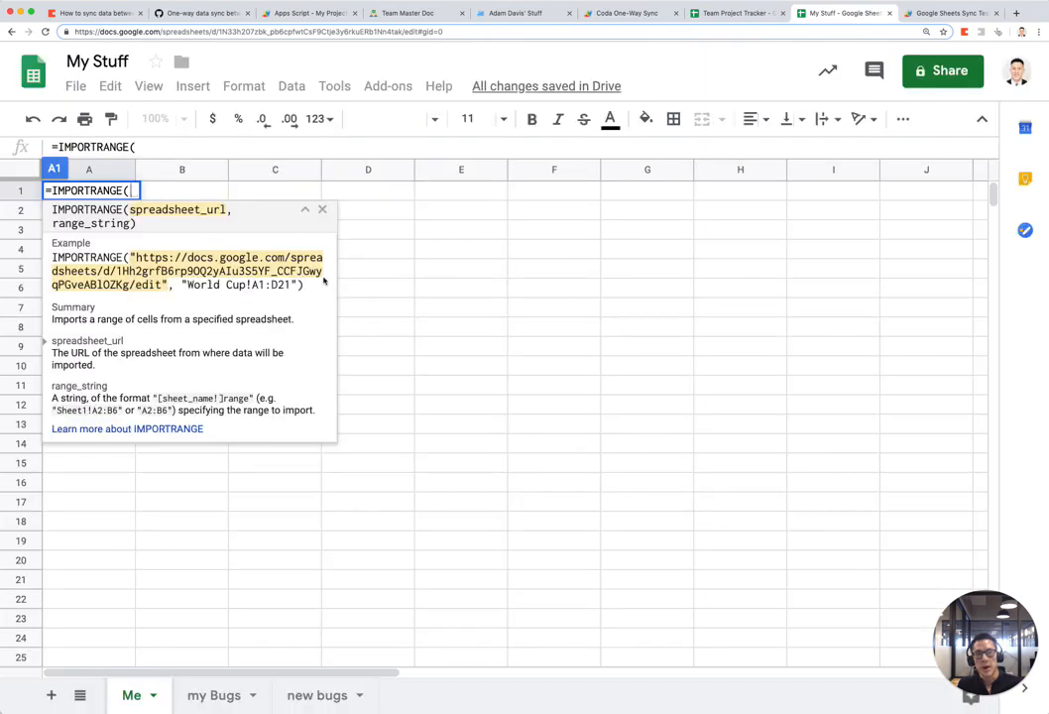
click(734, 12)
click(201, 33)
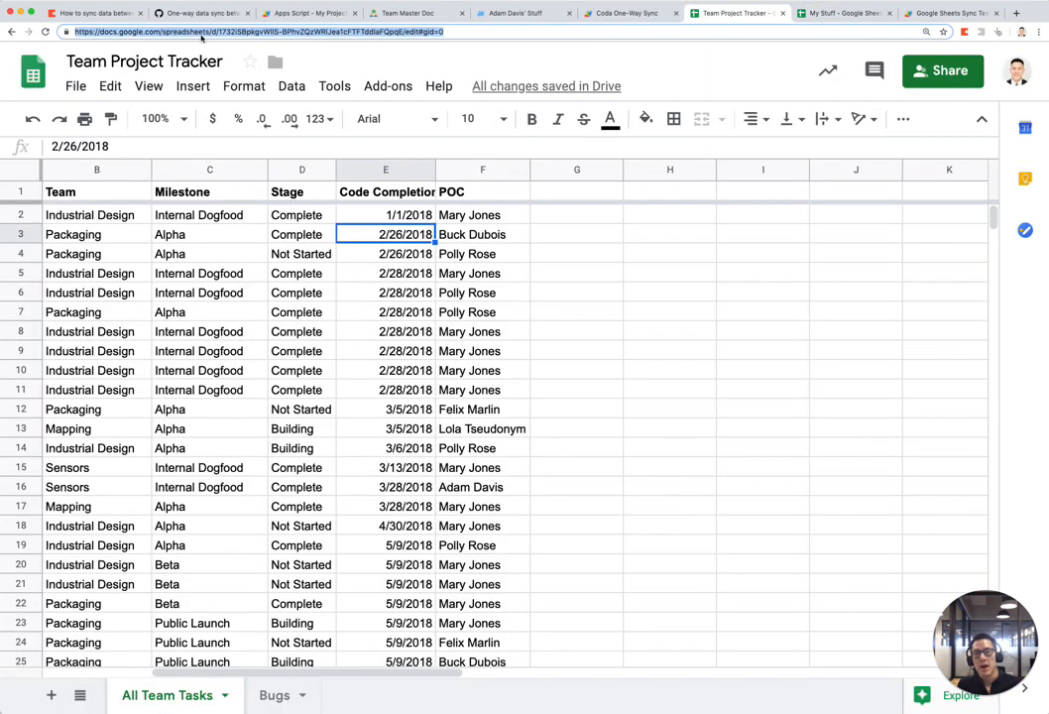
scroll(149, 256, left, 3)
click(149, 254)
drag(372, 171, 303, 170)
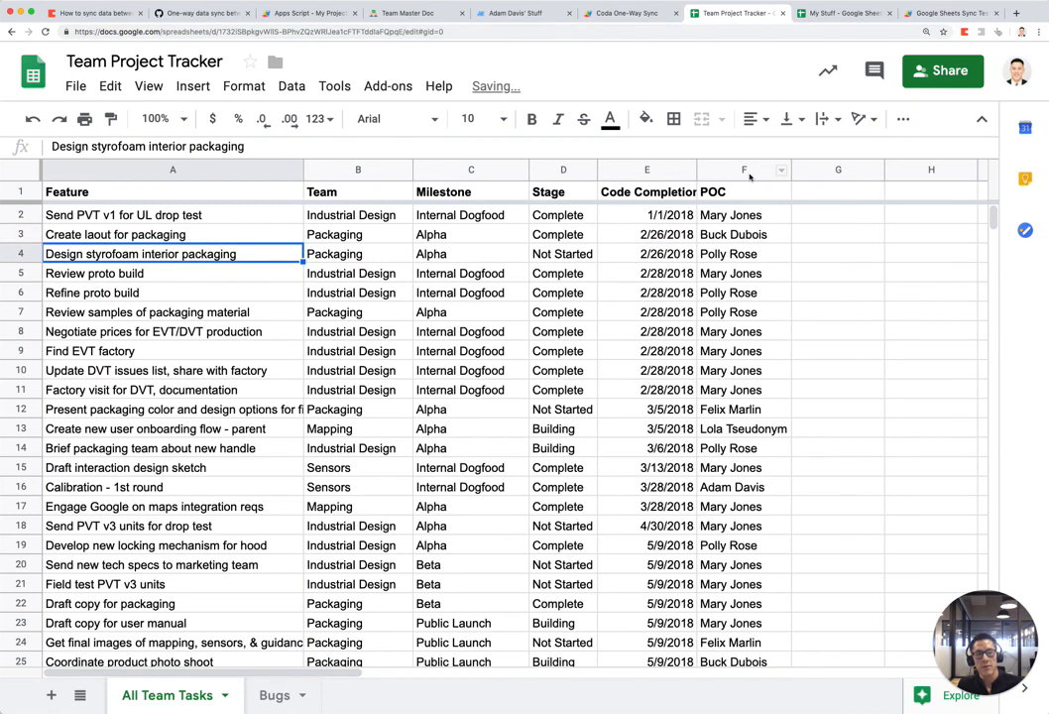
click(843, 13)
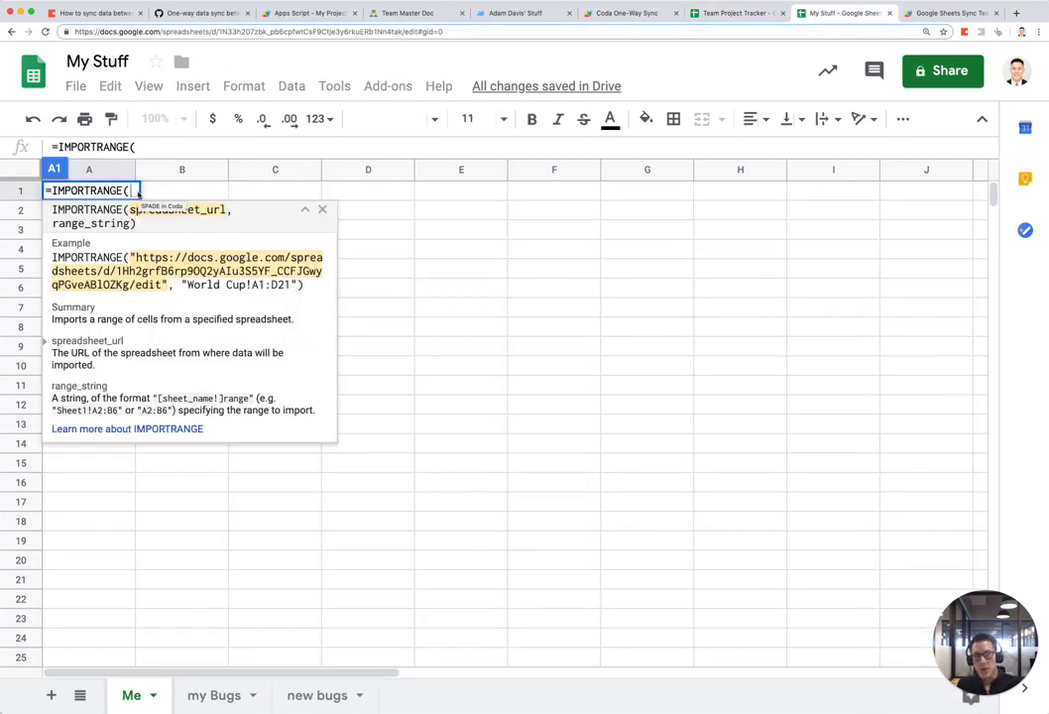
Step: Complete and enter the formula as IMPORTRANGE(tracker URL, "All Team Tasks!A1:F10")
text(")
text(")
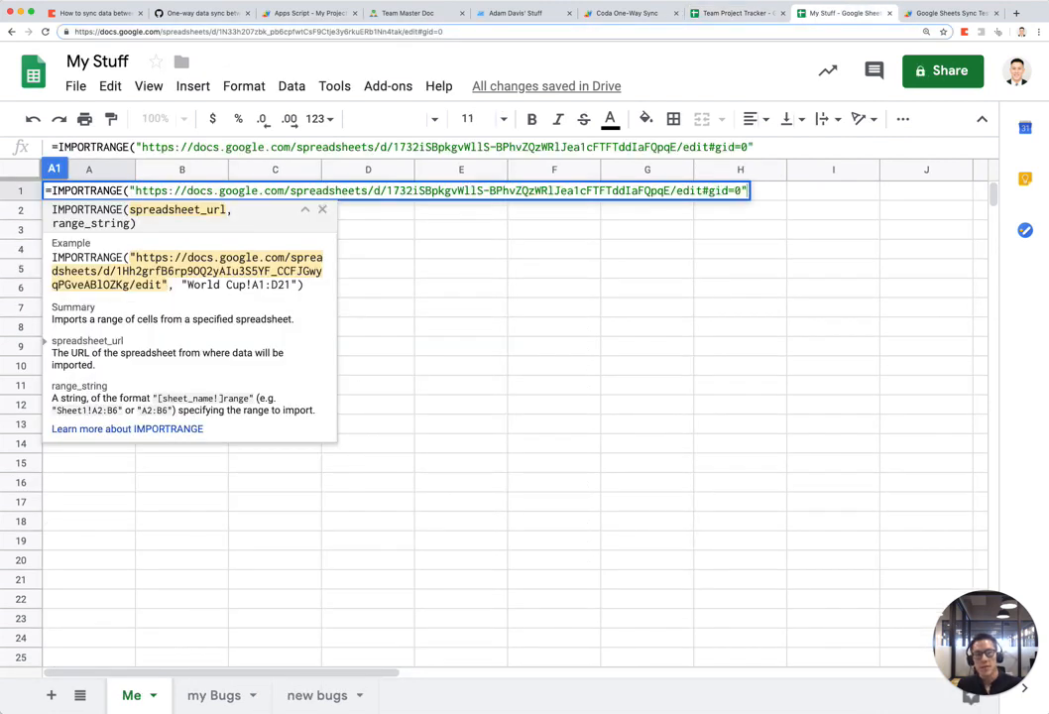
text(, )
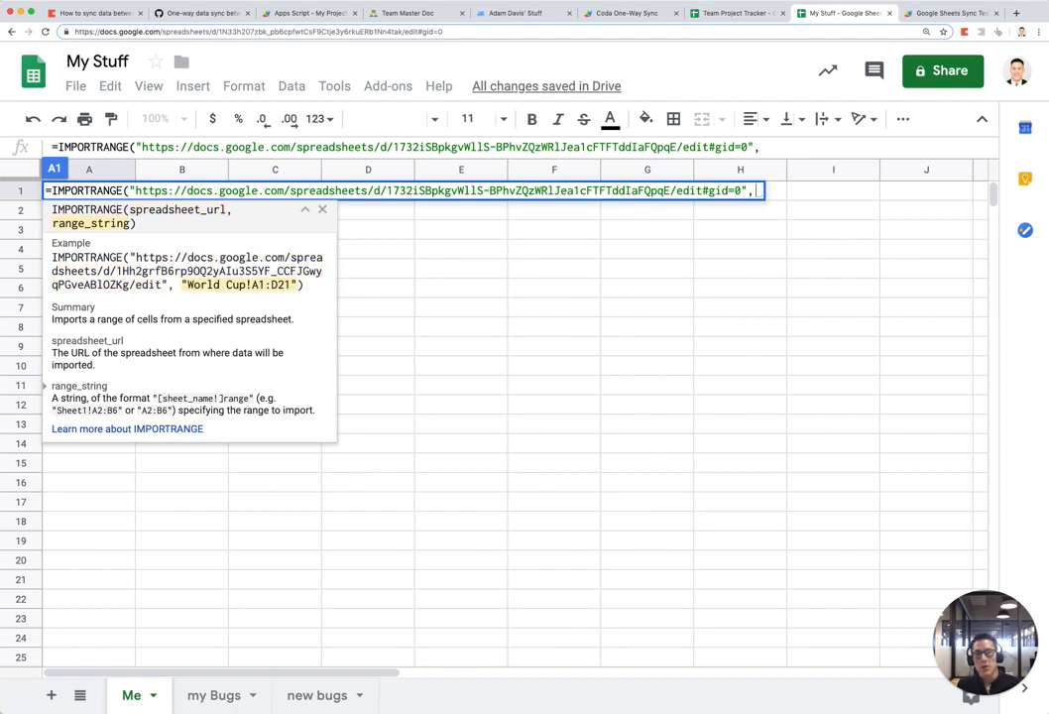
text(")
key(ctrl+shift+Tab)
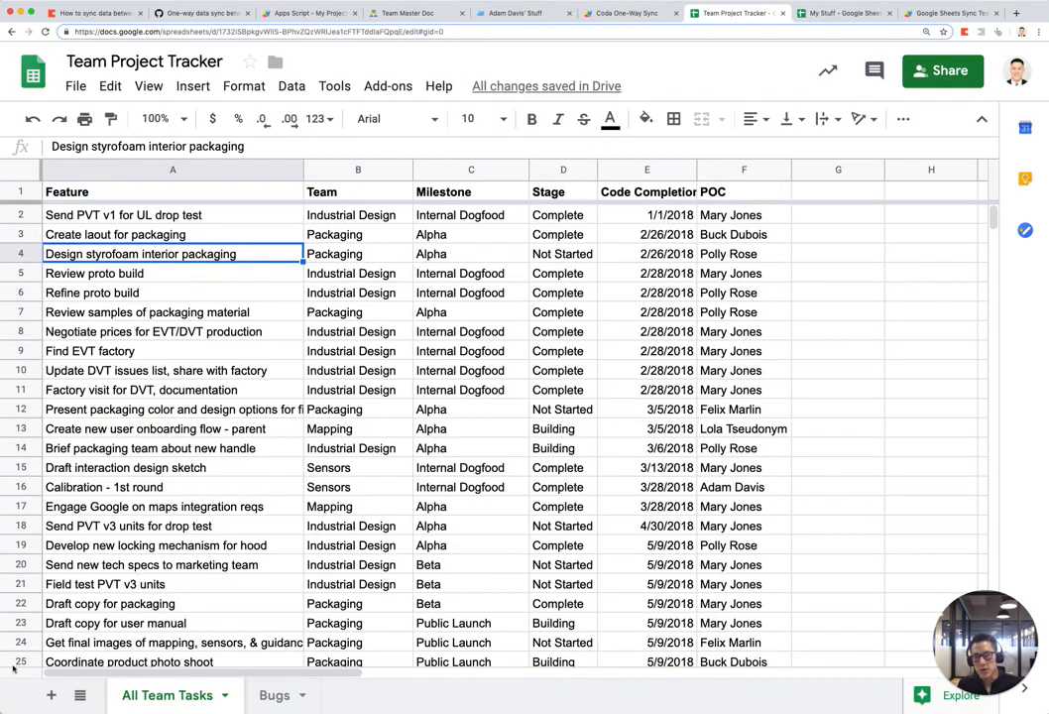
key(ctrl+Tab)
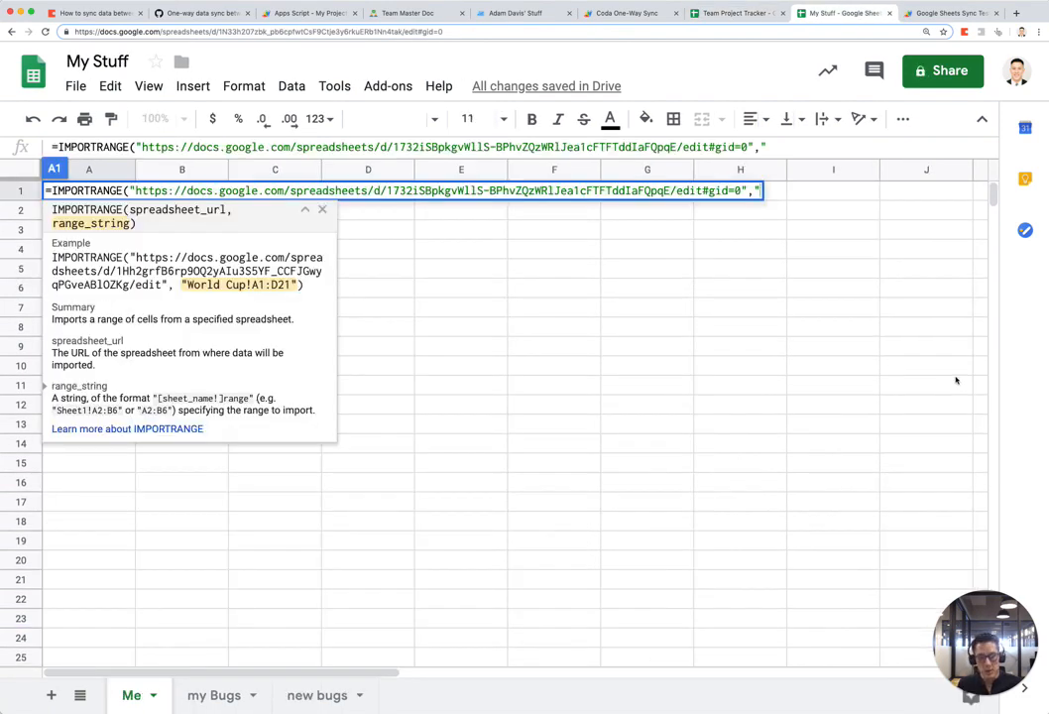
text(All Team Tasks)
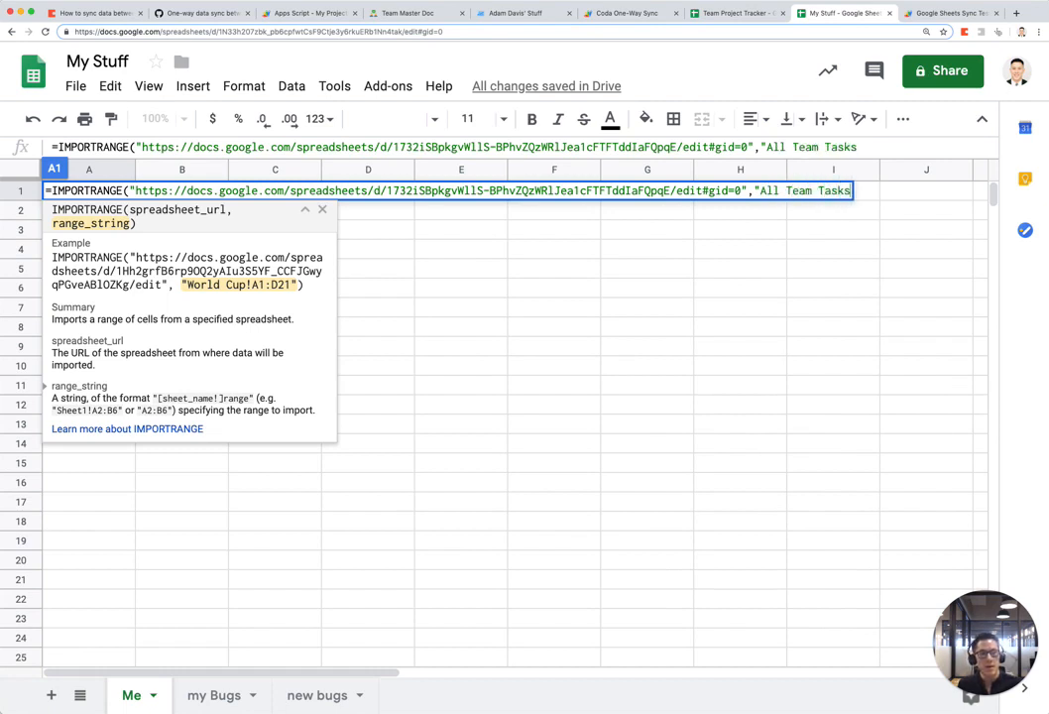
text(!)
text(A)
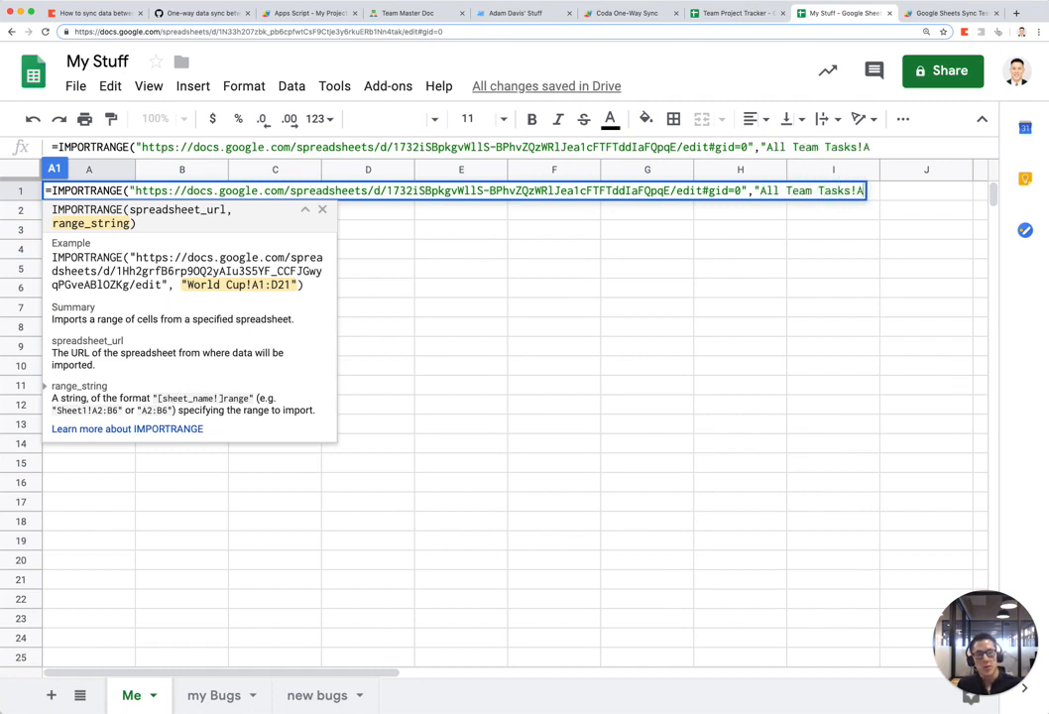
text(1:)
key(ctrl+shift+Tab)
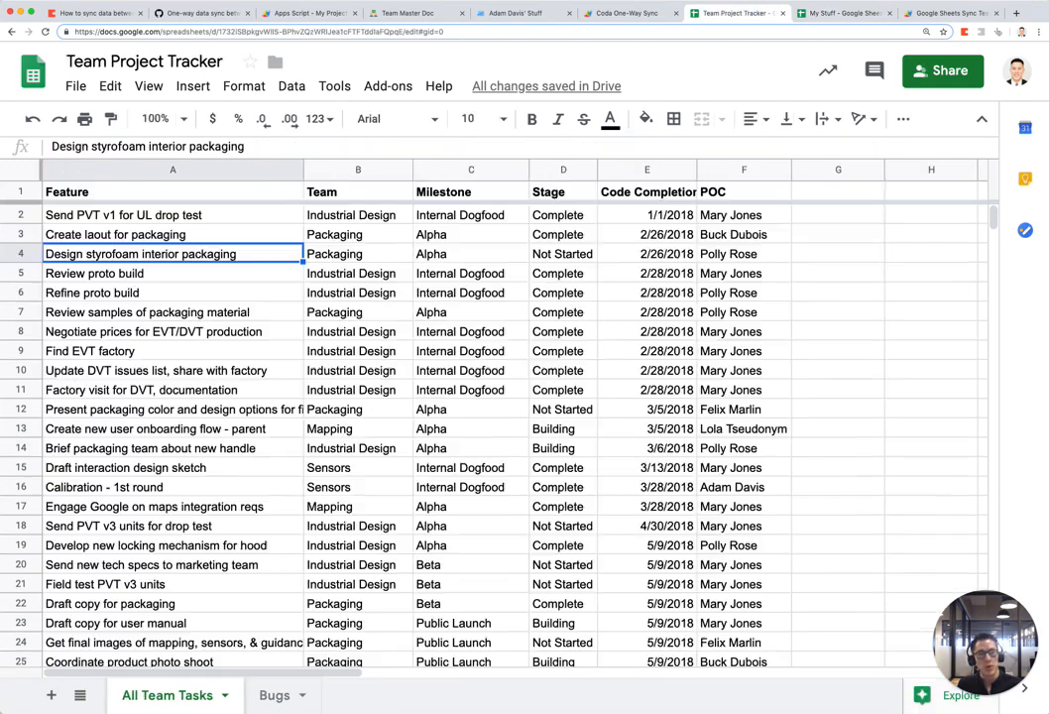
key(ctrl+Tab)
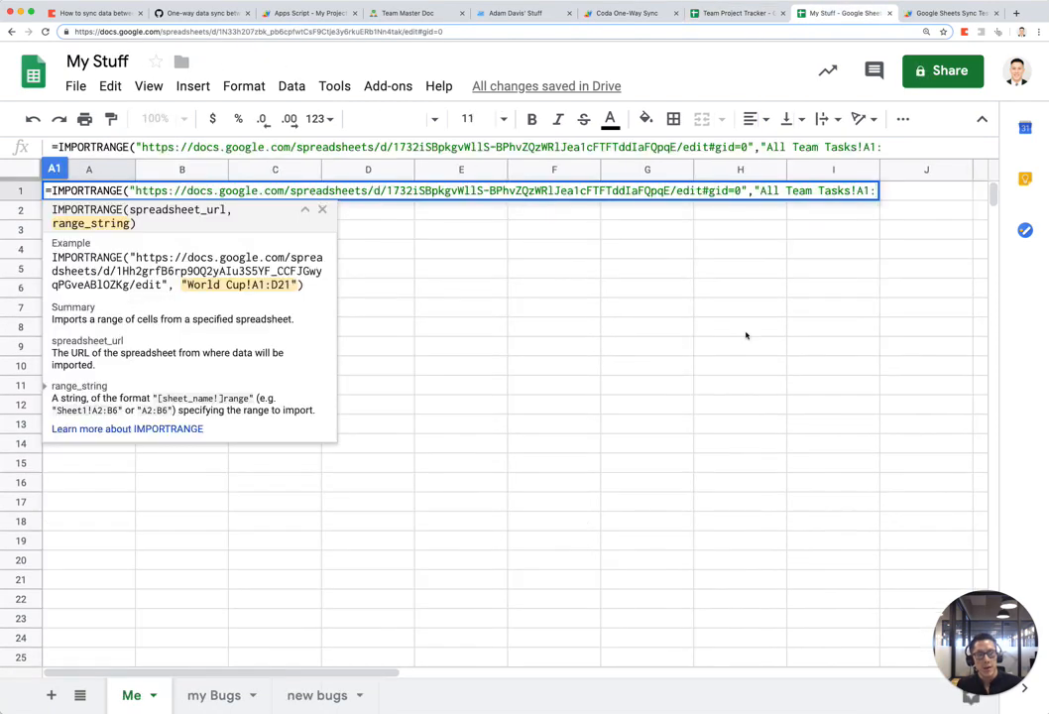
text(F10")
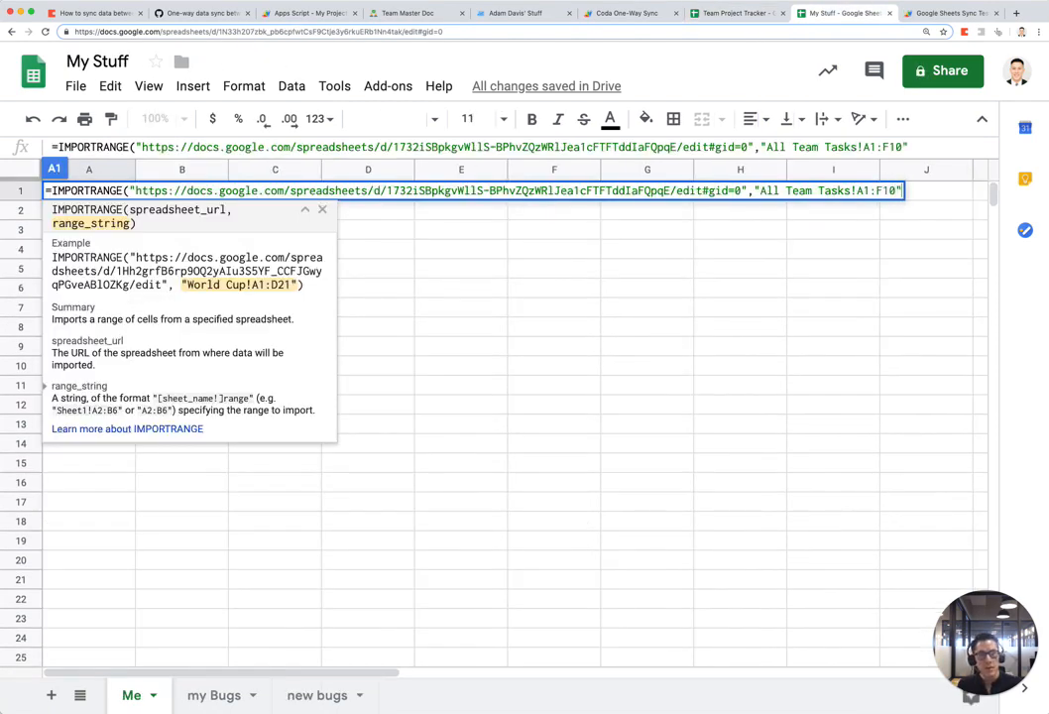
text())
key(Return)
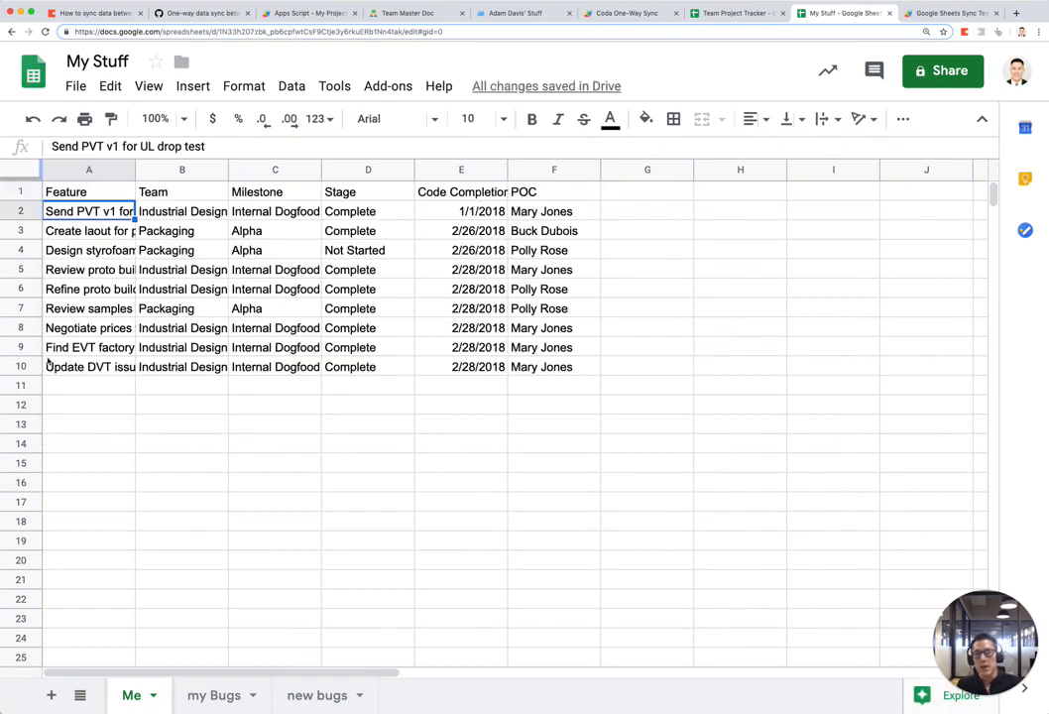
Step: Freeze the imported header row and make it bold
drag(28, 178, 29, 203)
drag(69, 192, 557, 202)
key(super+b)
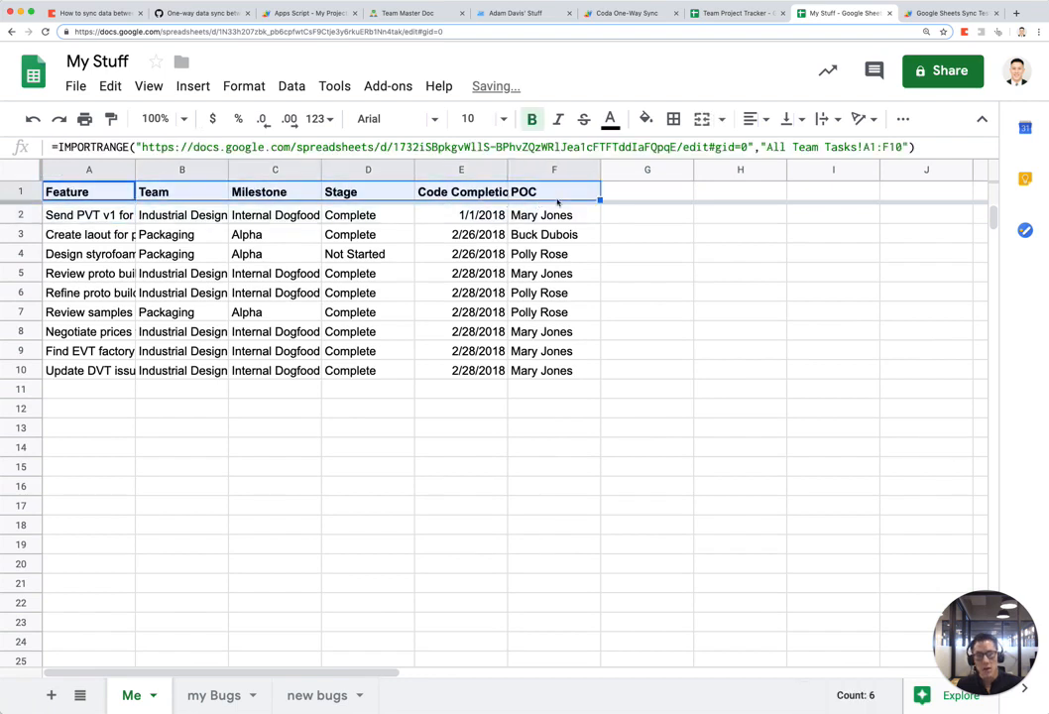
click(514, 376)
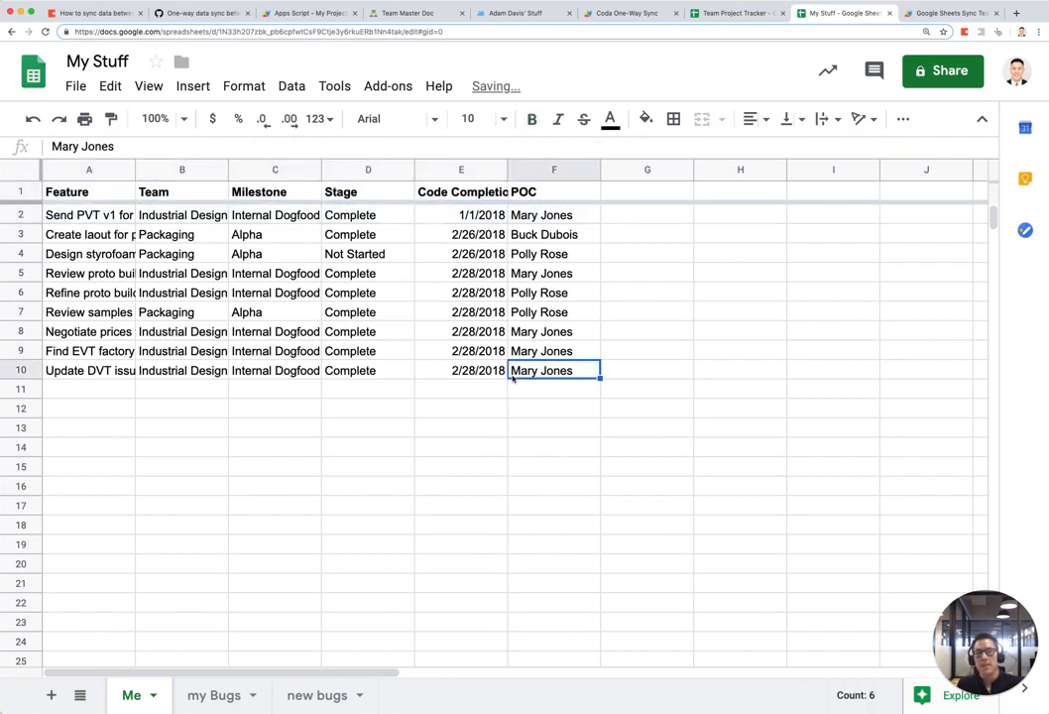
click(117, 194)
double_click(117, 195)
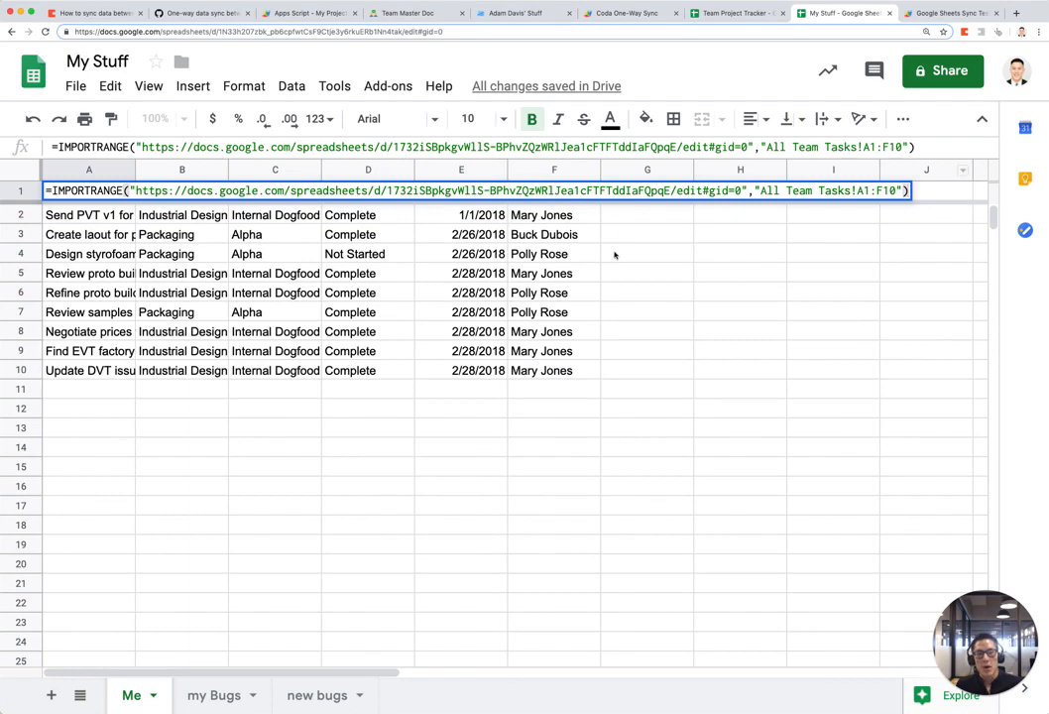
key(Escape)
Step: Change the import range to whole columns A:F so every task through Bug fixes appears
click(734, 13)
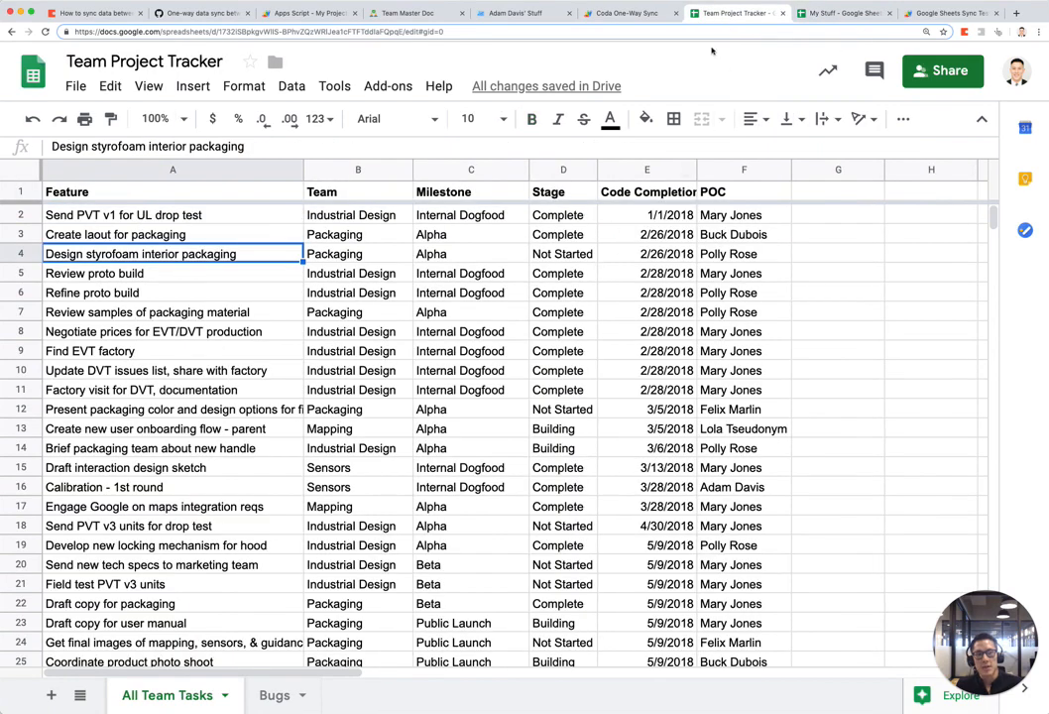
scroll(209, 424, down, 5)
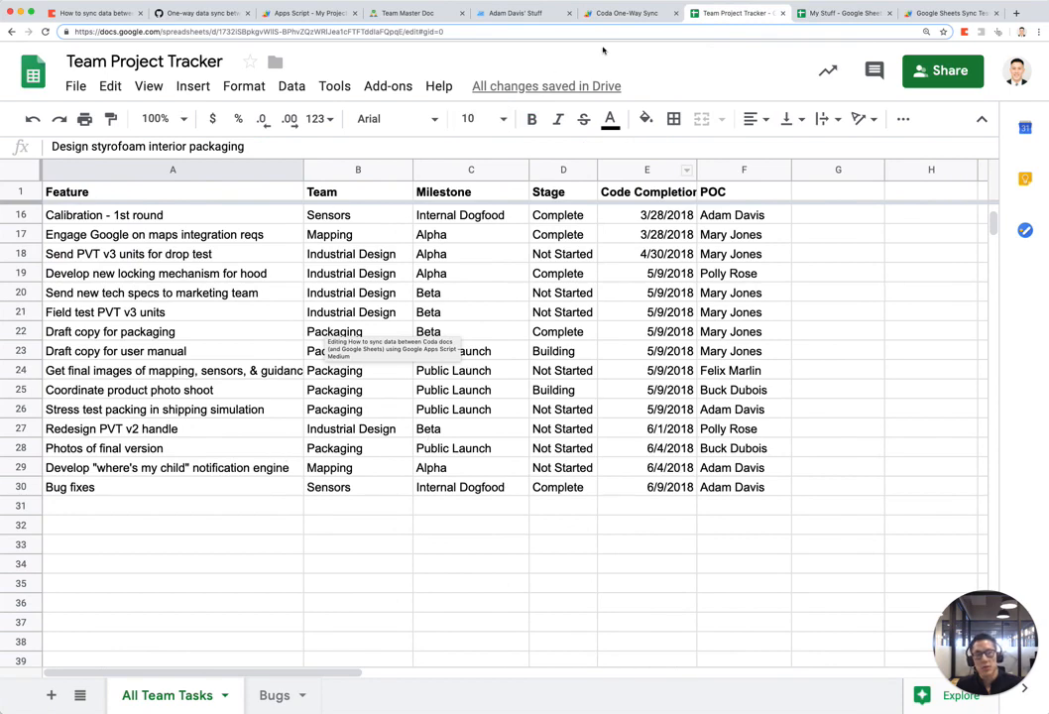
click(853, 13)
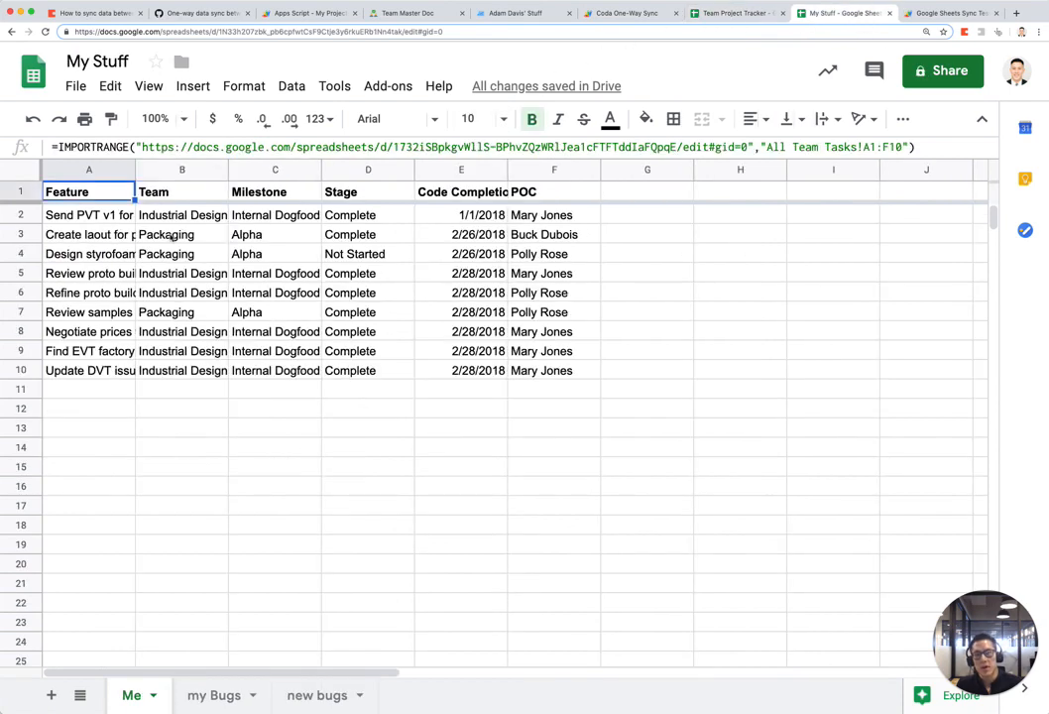
double_click(119, 193)
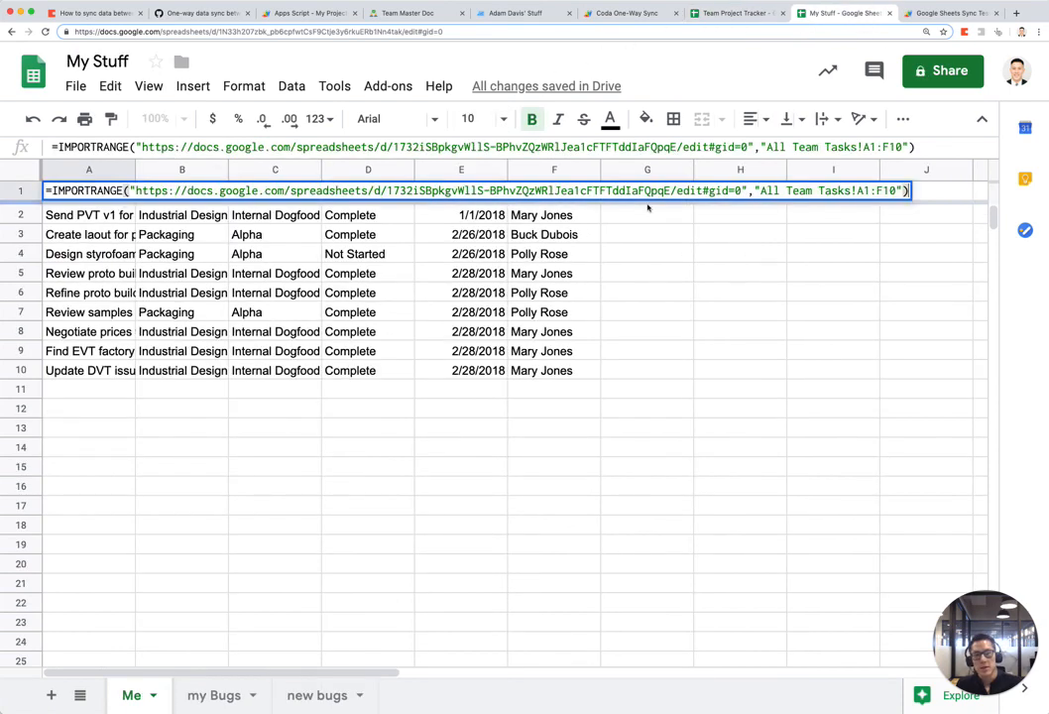
click(872, 191)
key(Delete)
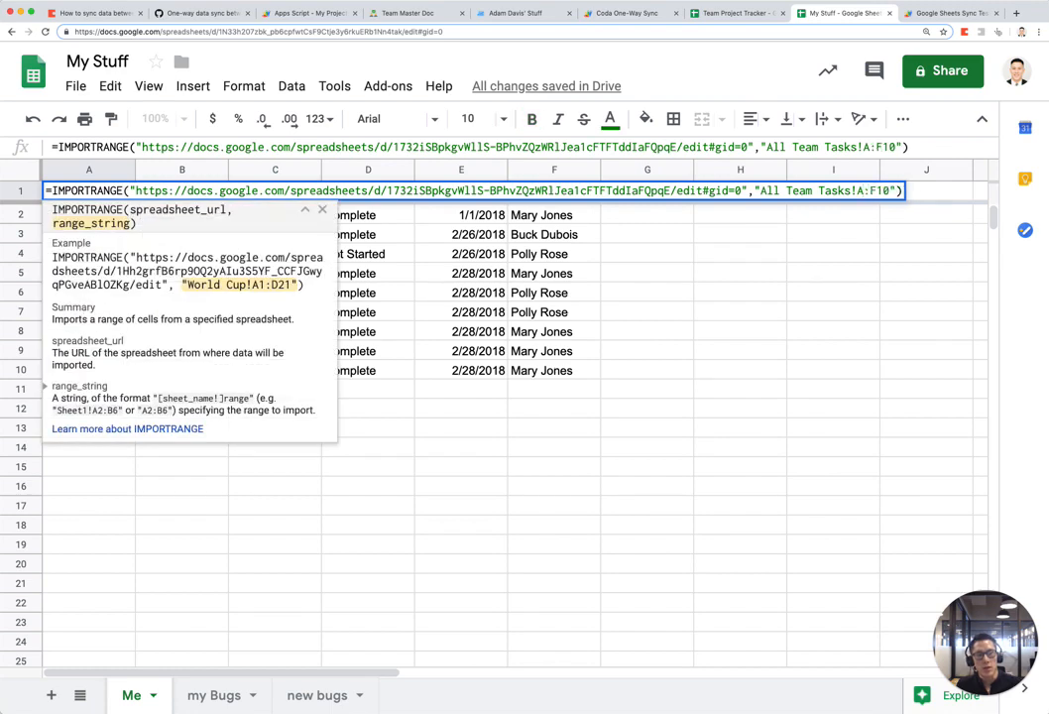
key(Delete)
key(Delete)
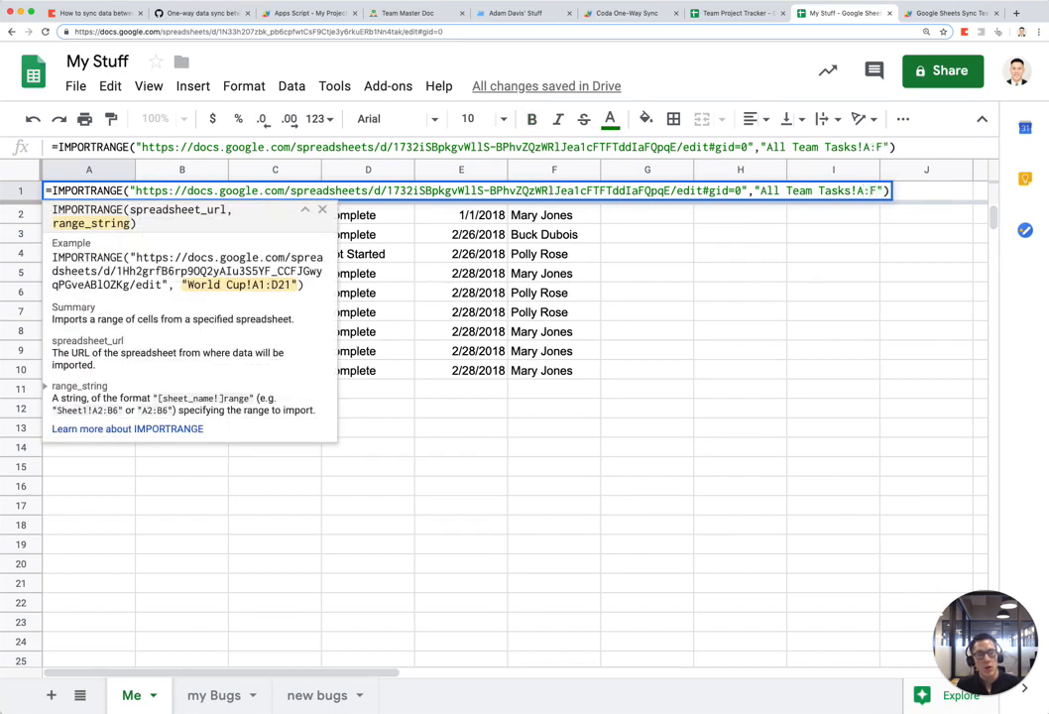
key(Return)
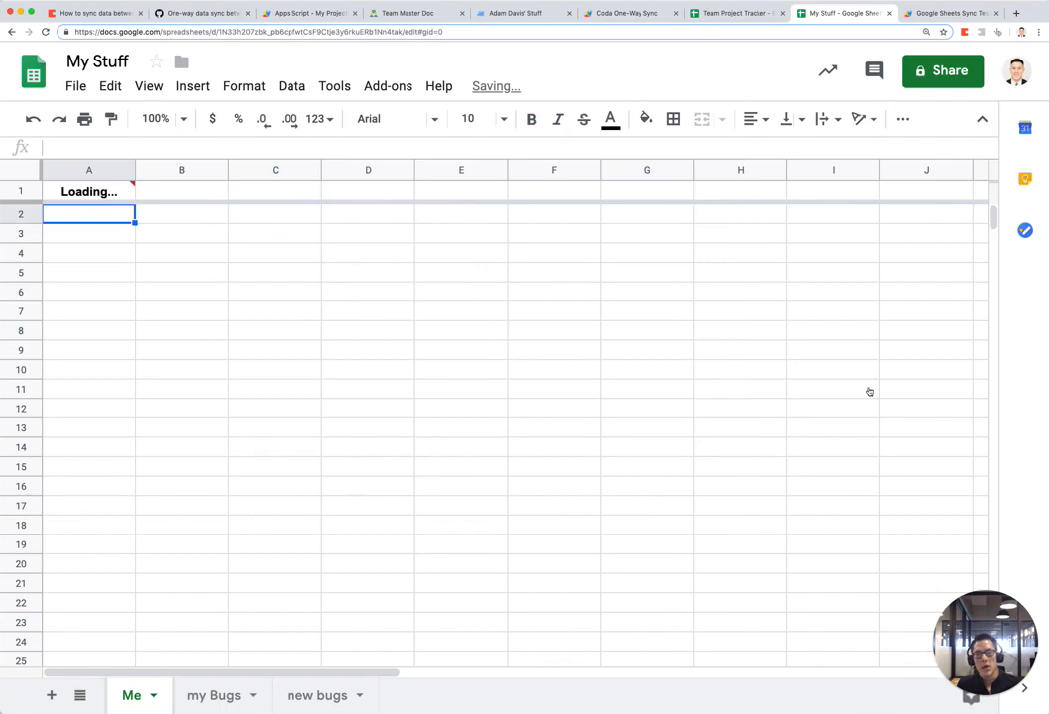
scroll(319, 538, down, 5)
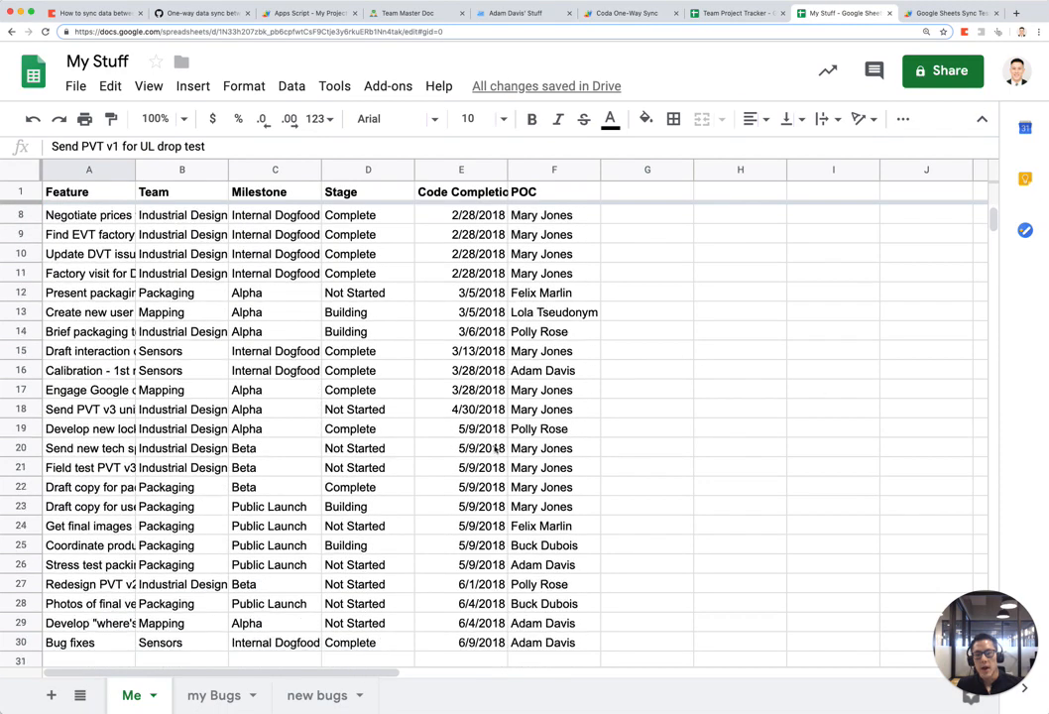
click(105, 528)
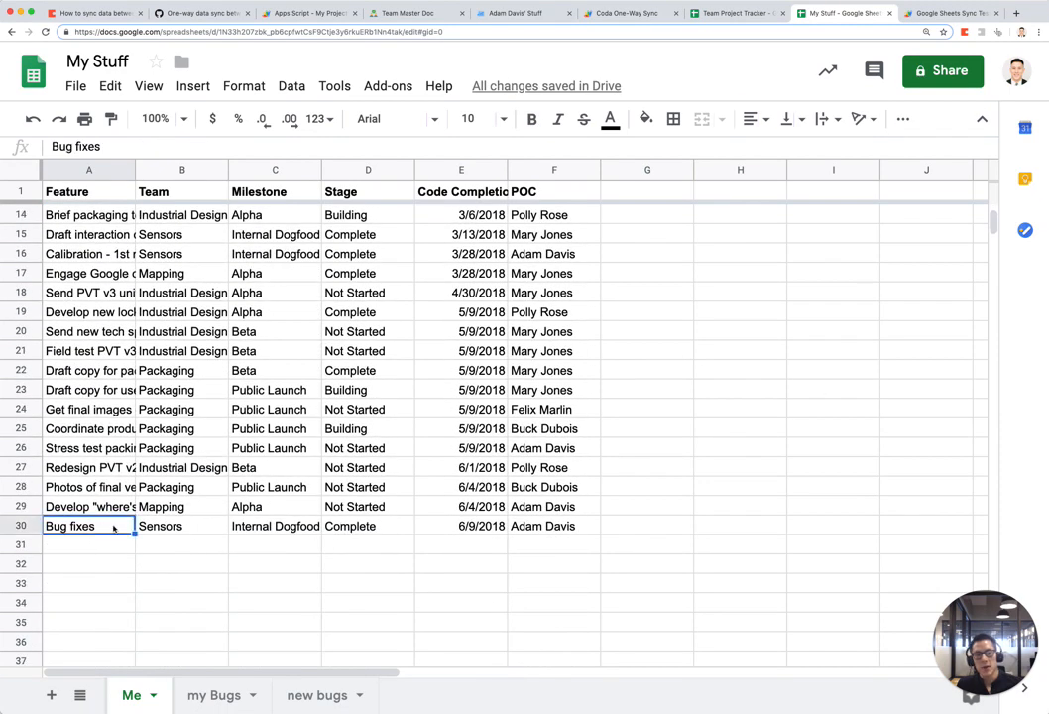
key(ctrl+shift+Tab)
Step: Add the task 'build mobile prototype' below the last tracker row and check it in My Stuff
click(103, 493)
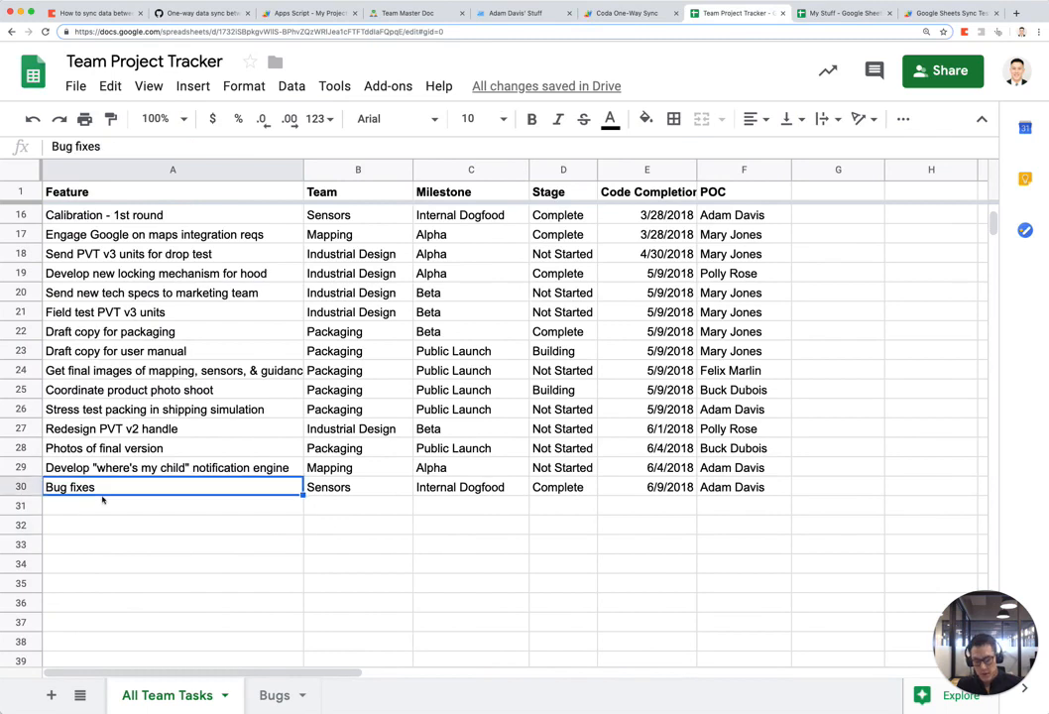
key(Down)
text(build mo)
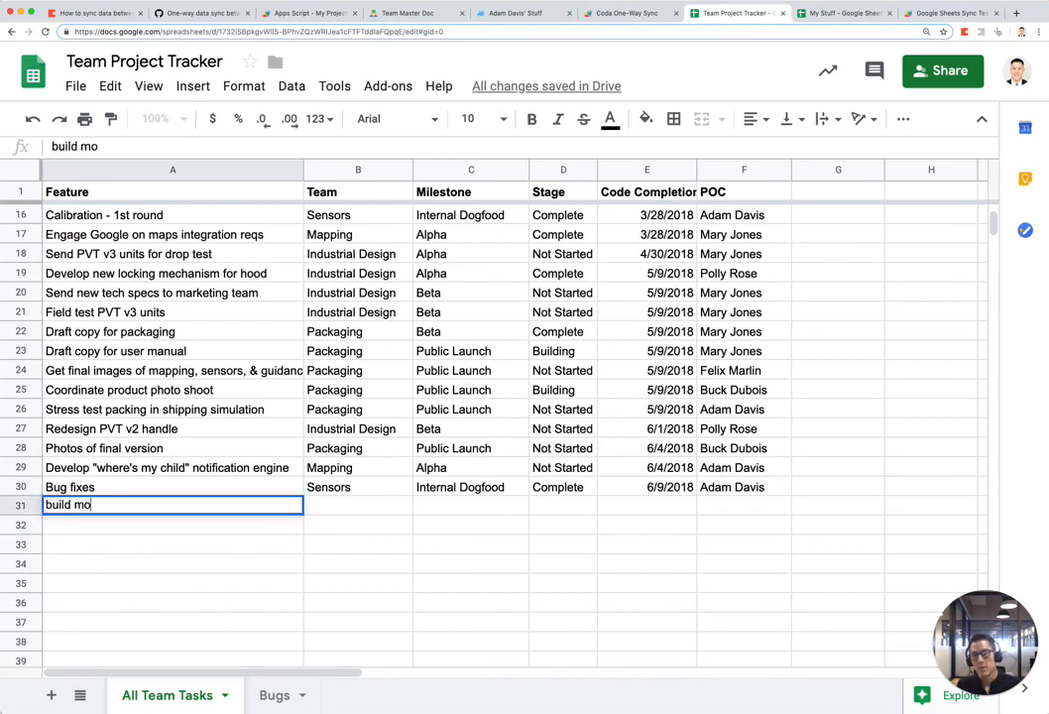
text(bile prototype)
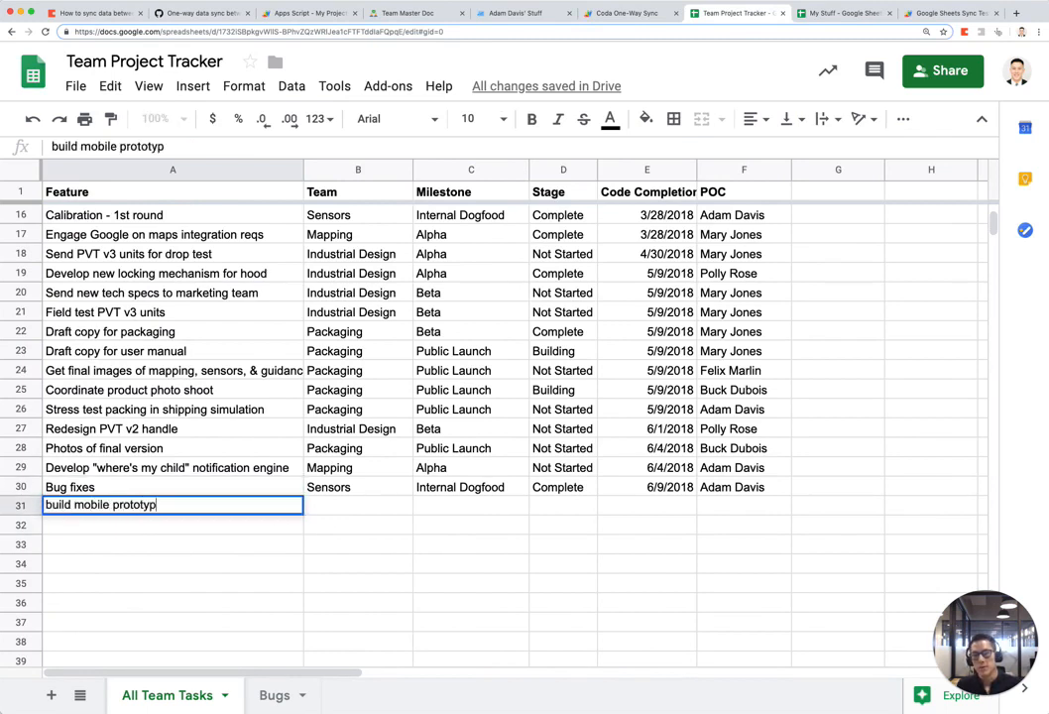
key(Return)
key(Up)
key(ctrl+Tab)
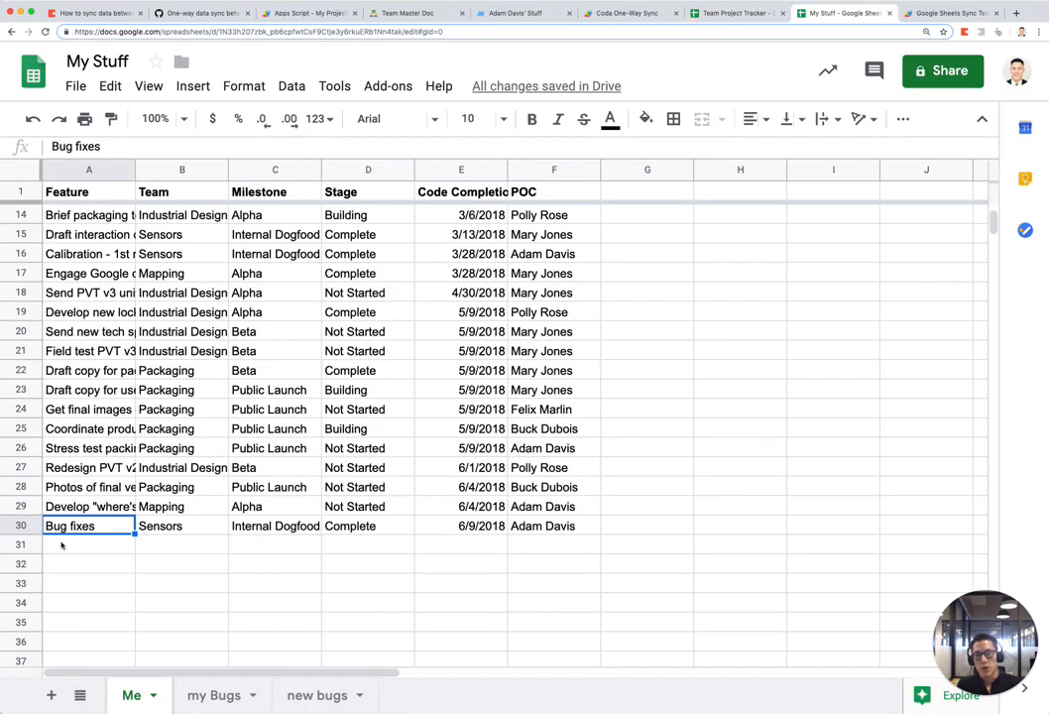
click(238, 569)
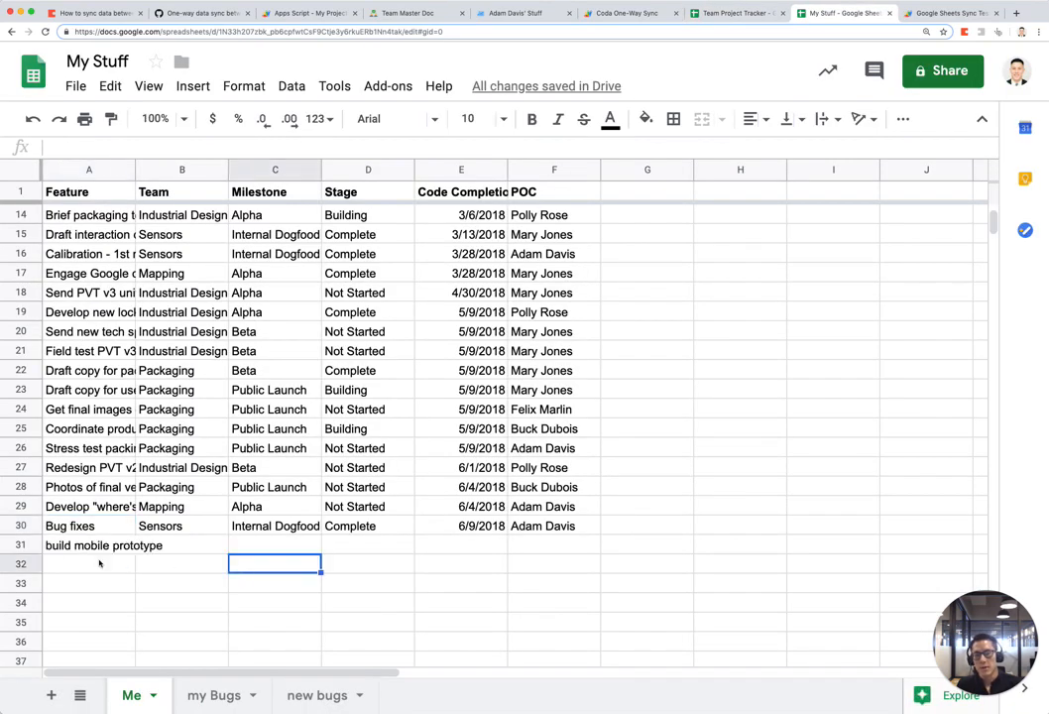
click(87, 549)
key(ctrl+shift+Tab)
Step: Give the new task team Mapping, milestone Alpha and stage Not Started
click(359, 469)
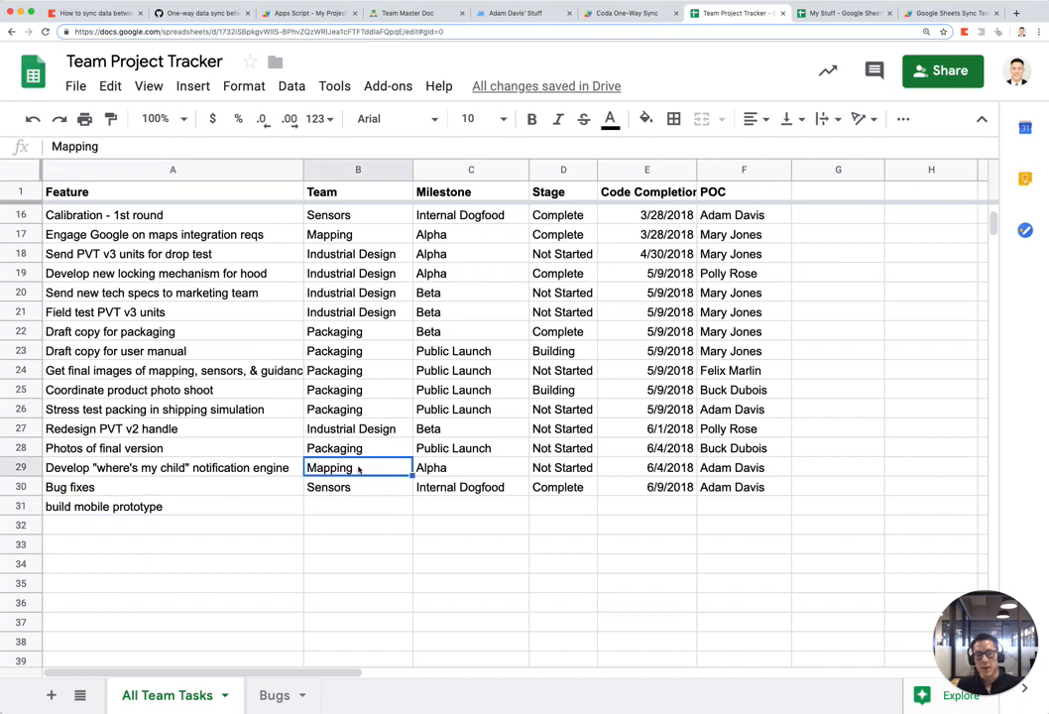
key(super+c)
key(Down)
key(Down)
key(Down)
key(Up)
key(super+v)
key(Up)
key(Up)
key(Right)
key(super+c)
key(Down)
key(Down)
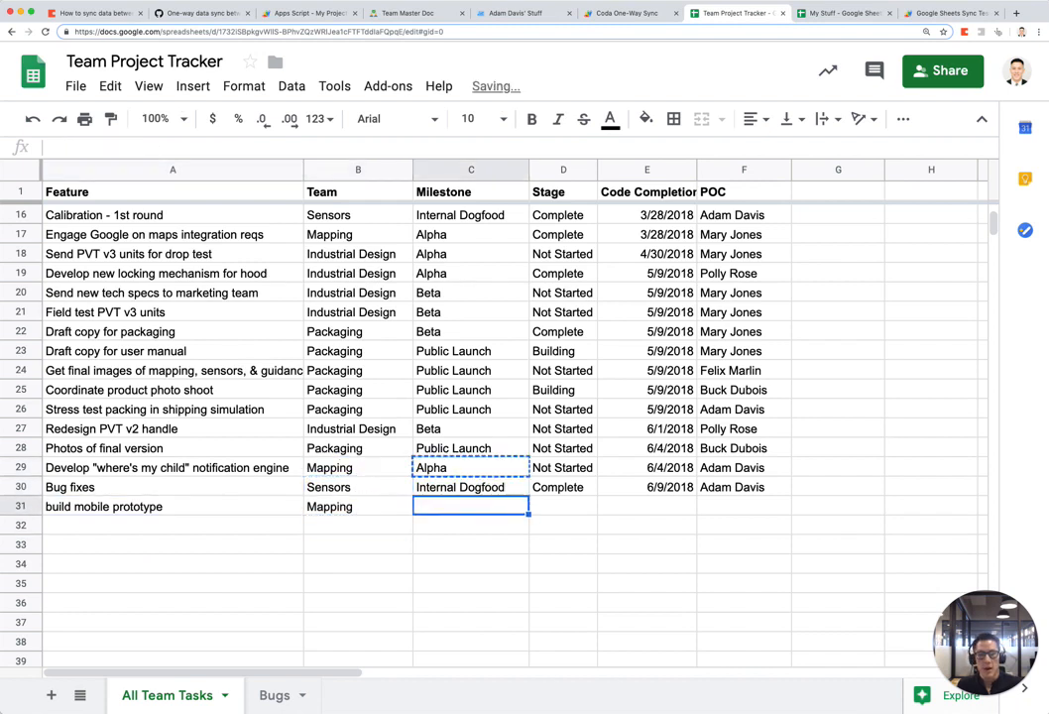
key(super+v)
key(Right)
key(Up)
key(Up)
key(super+c)
key(Down)
key(Down)
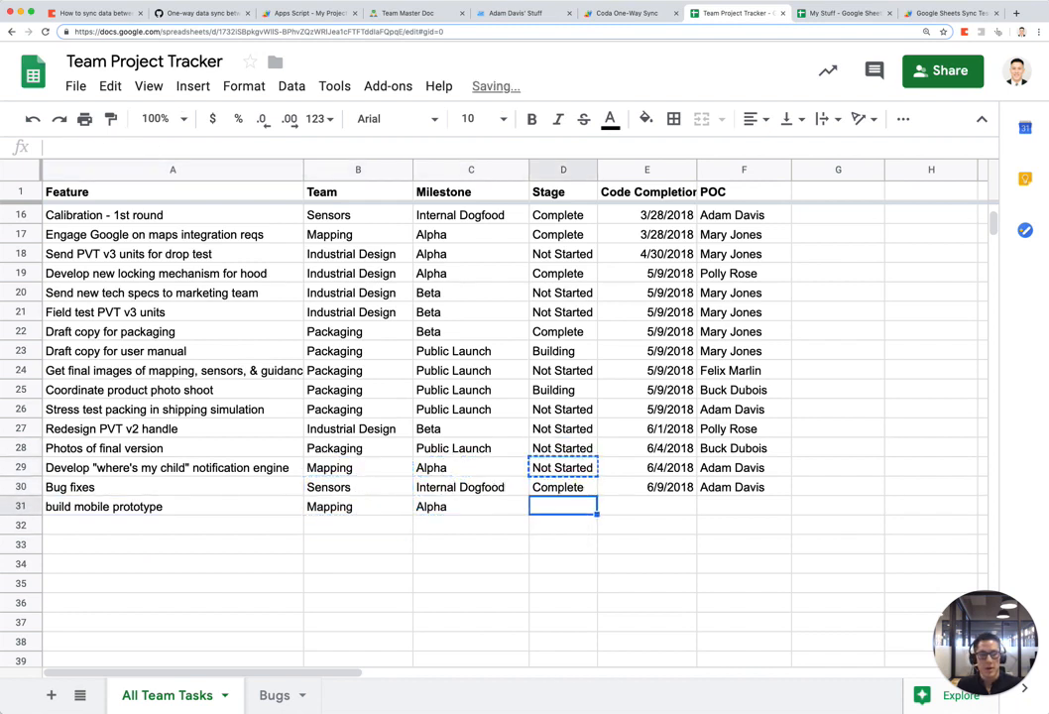
key(super+v)
Step: Set its completion date to 7/1/2019, copy in row 29's POC, and confirm the synced row
key(Right)
text(7/1/2019)
key(Return)
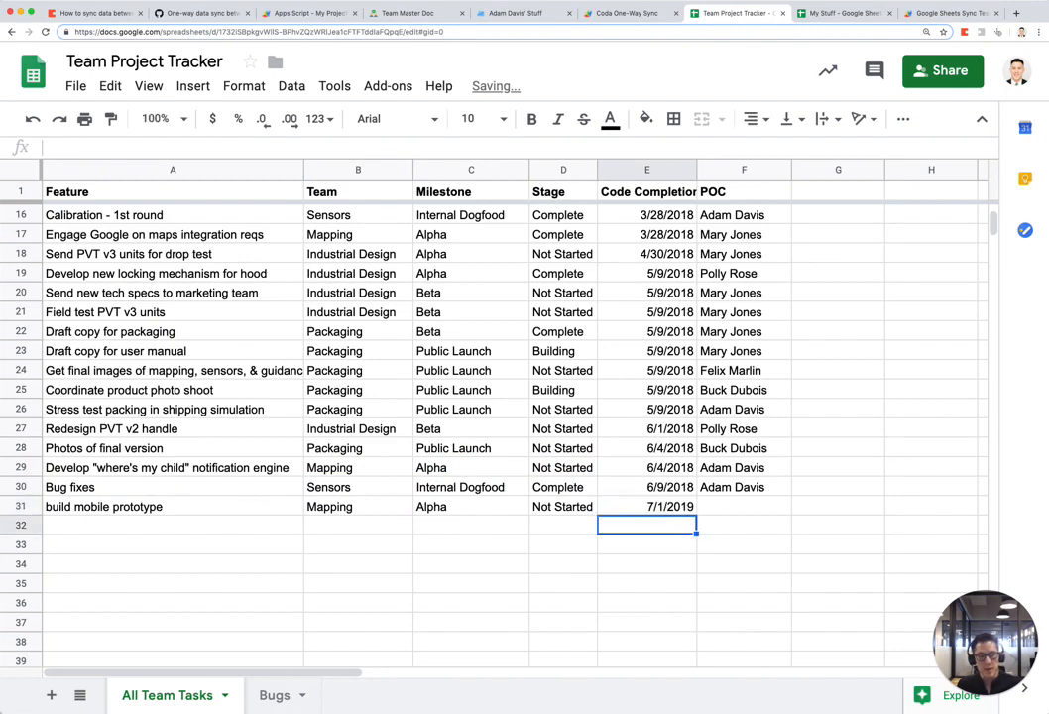
key(Up)
key(Up)
key(Right)
key(Up)
key(super+c)
key(Down)
key(Down)
key(super+v)
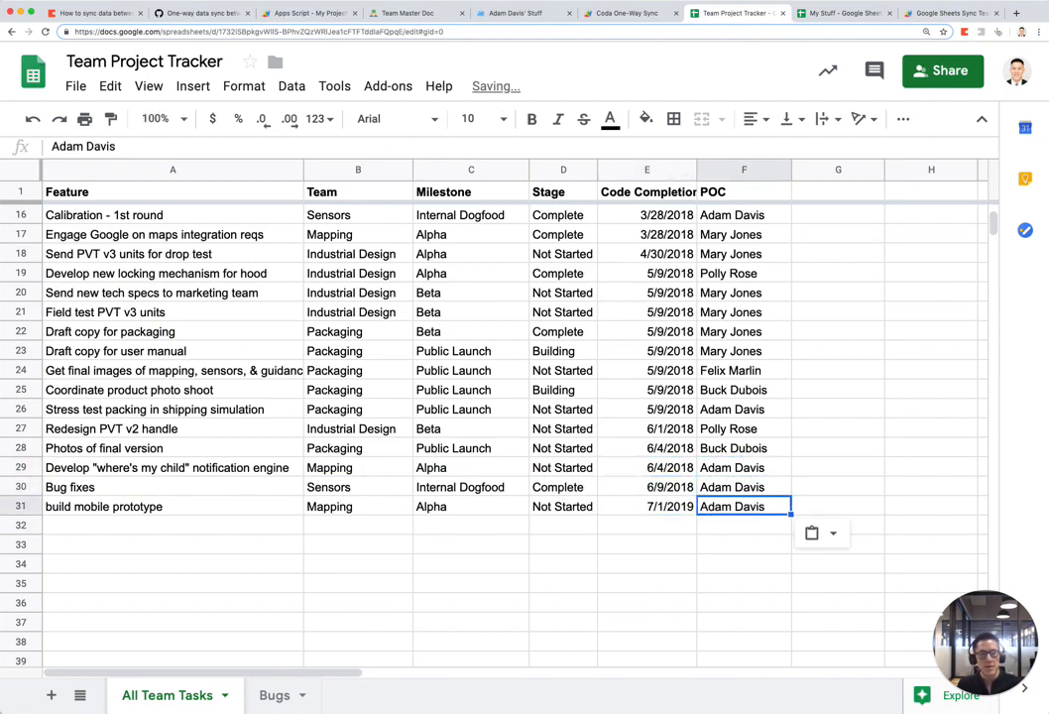
click(344, 488)
key(ctrl+Tab)
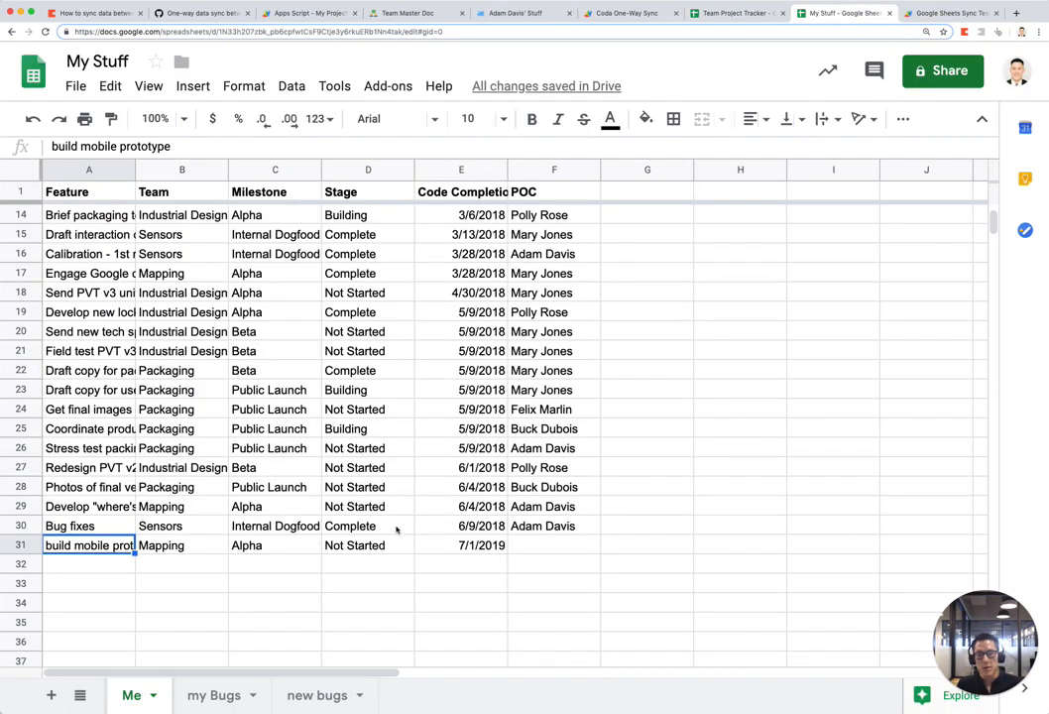
click(554, 533)
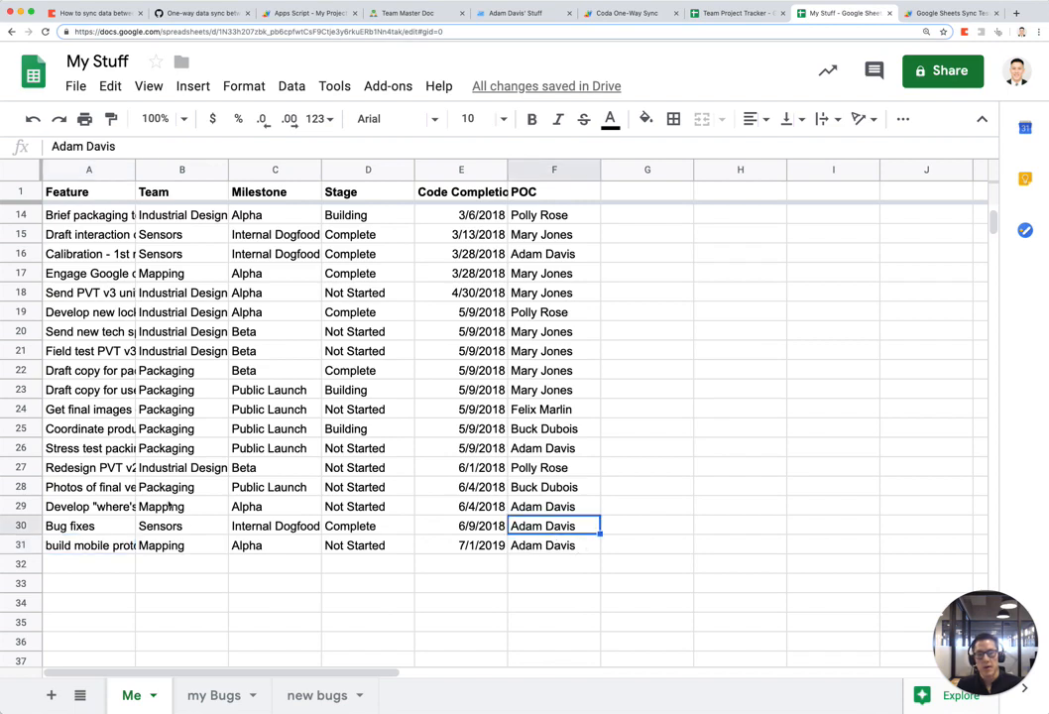
scroll(142, 418, up, 4)
Step: Inspect the A1 import formula, then test clearing D12's imported stage and undo each change
click(104, 193)
double_click(104, 192)
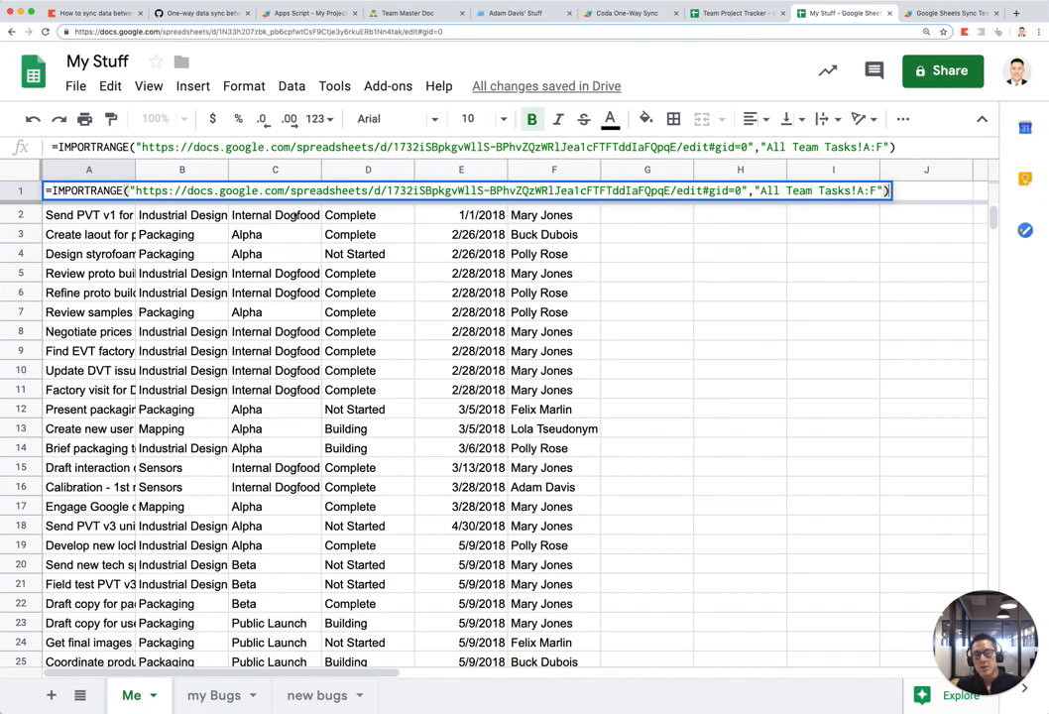
key(Escape)
click(381, 410)
key(BackSpace)
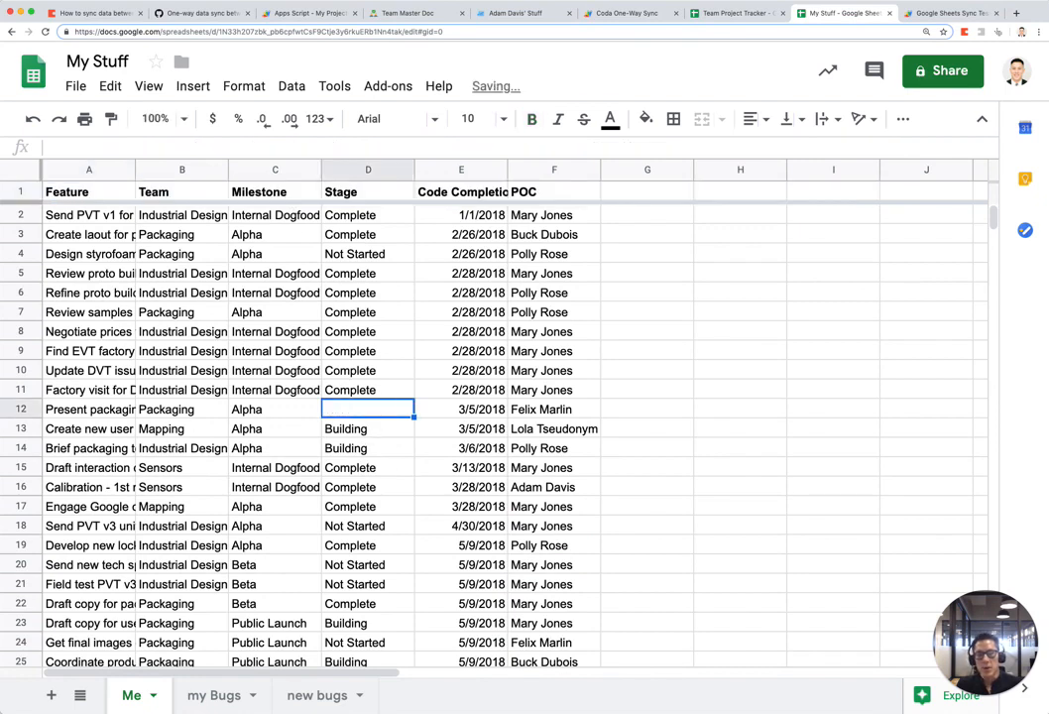
key(super+z)
key(BackSpace)
key(super+z)
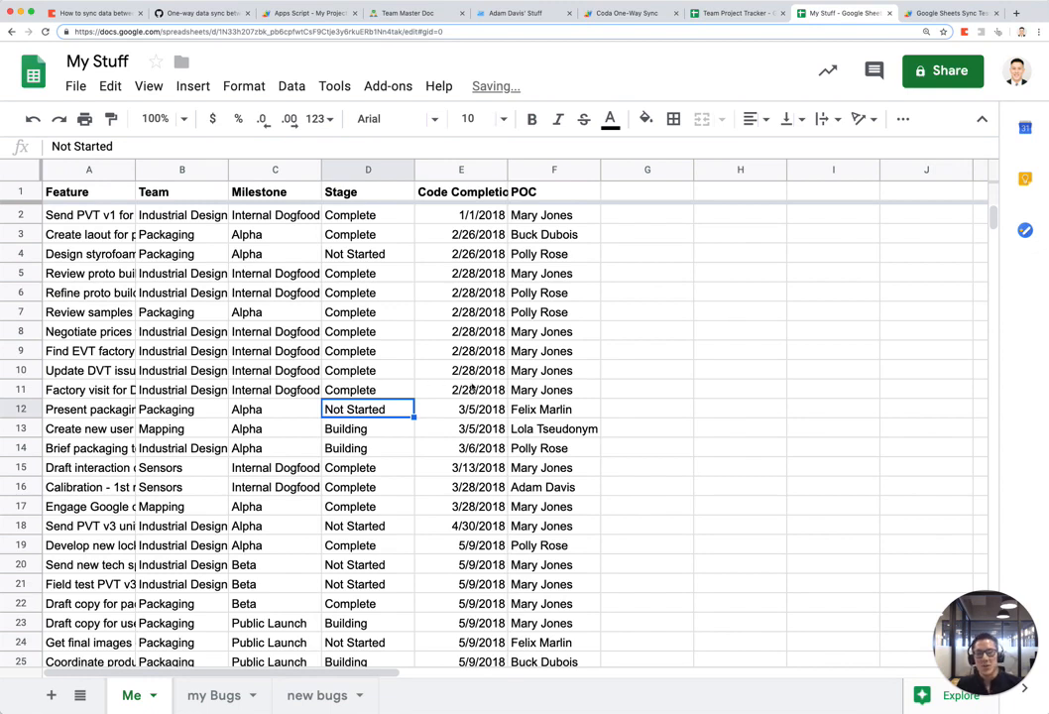
Step: Fill columns A through F with yellow
click(106, 171)
drag(106, 170, 557, 170)
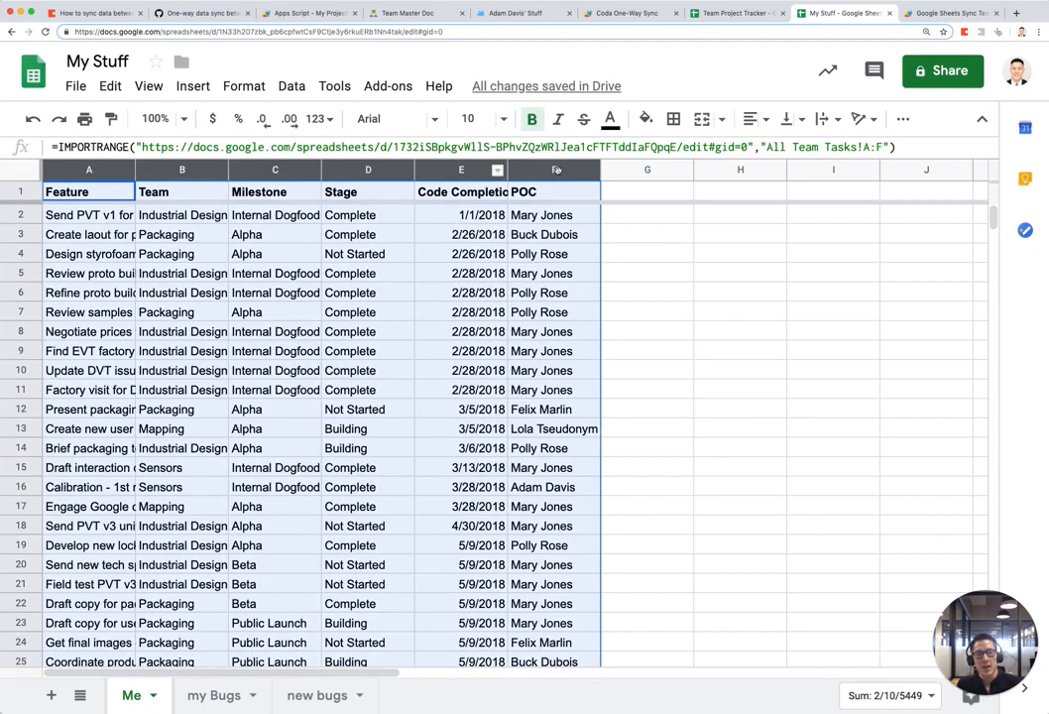
click(645, 118)
click(699, 204)
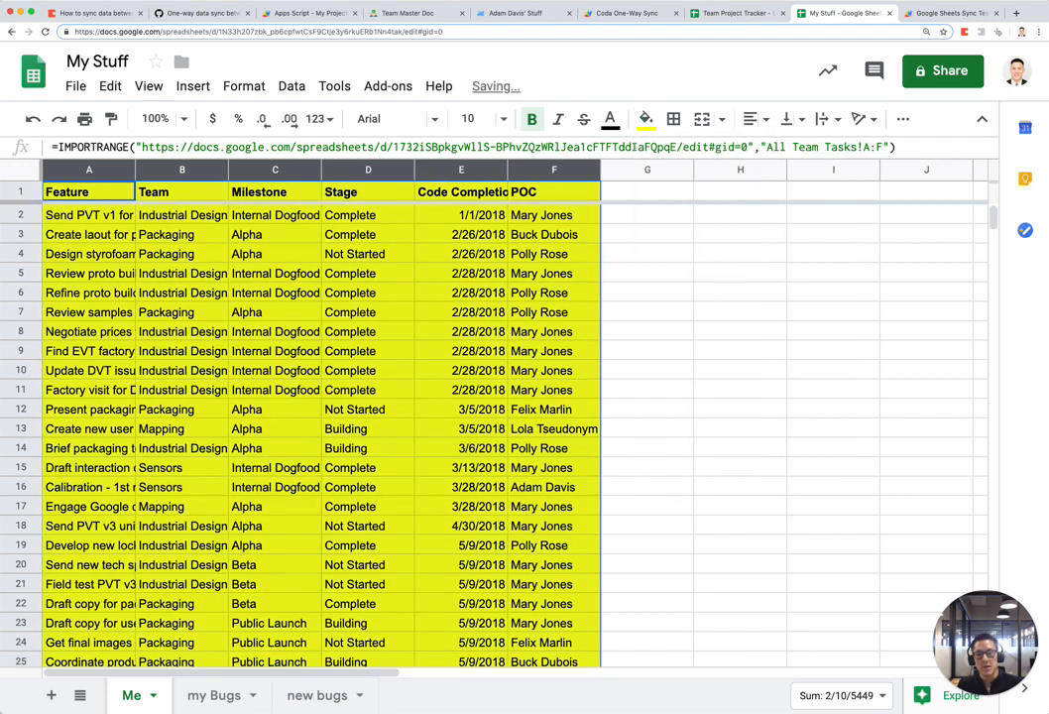
click(663, 195)
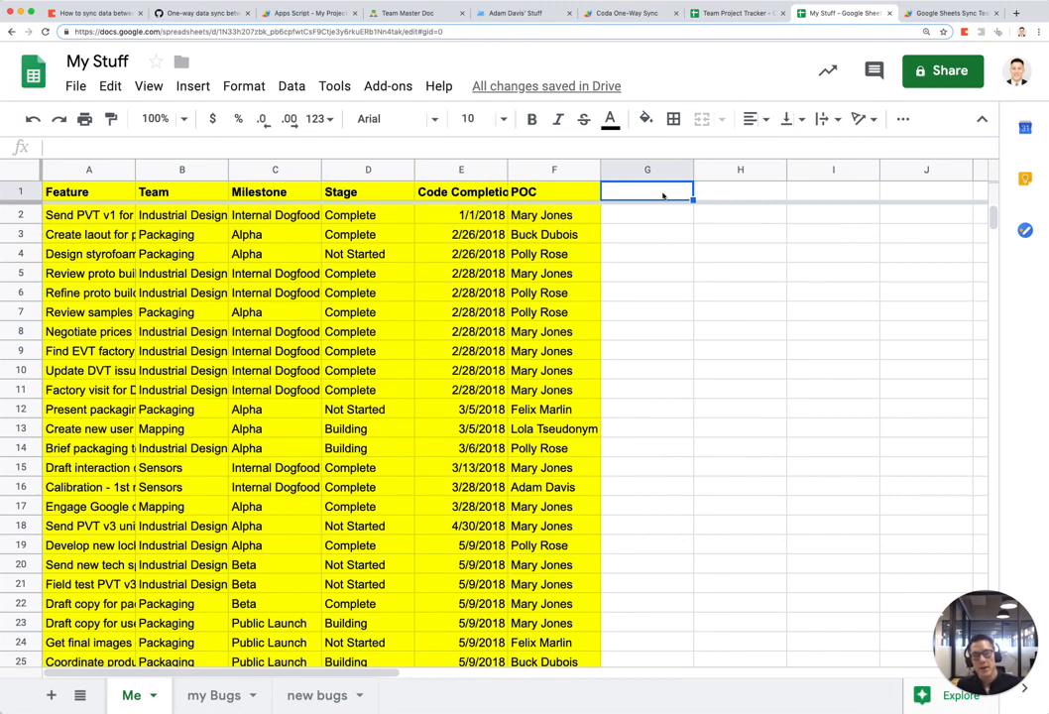
Step: Enter the bold heading 'Custom formula' in G1
text(Custom fur)
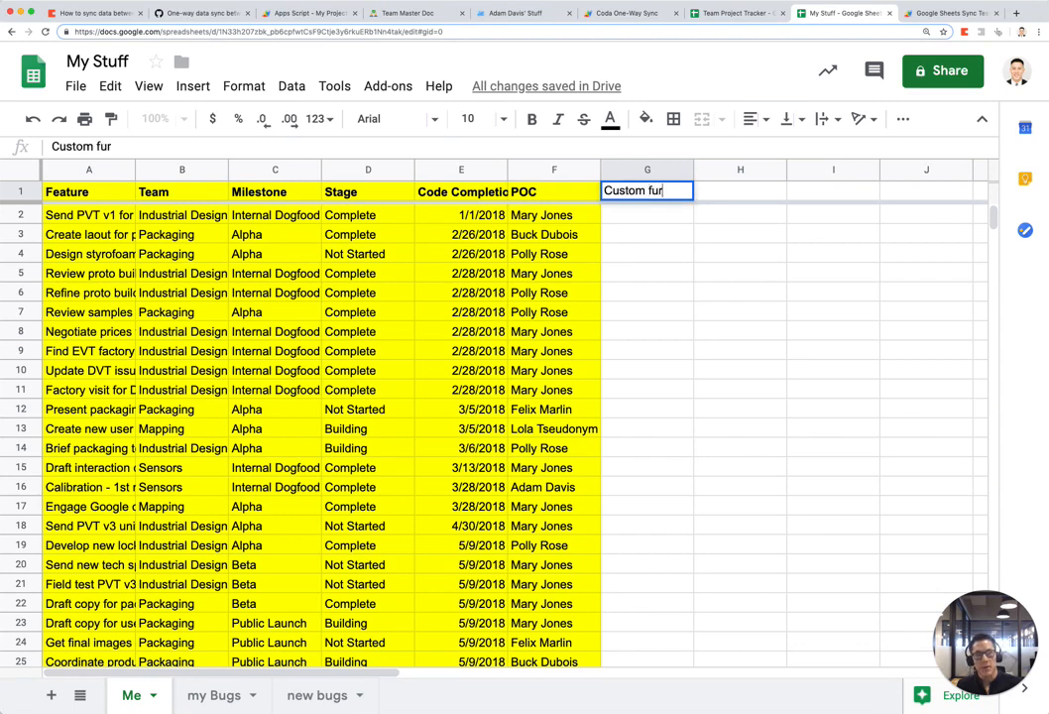
key(BackSpace)
key(BackSpace)
text(ormula)
key(Return)
key(Up)
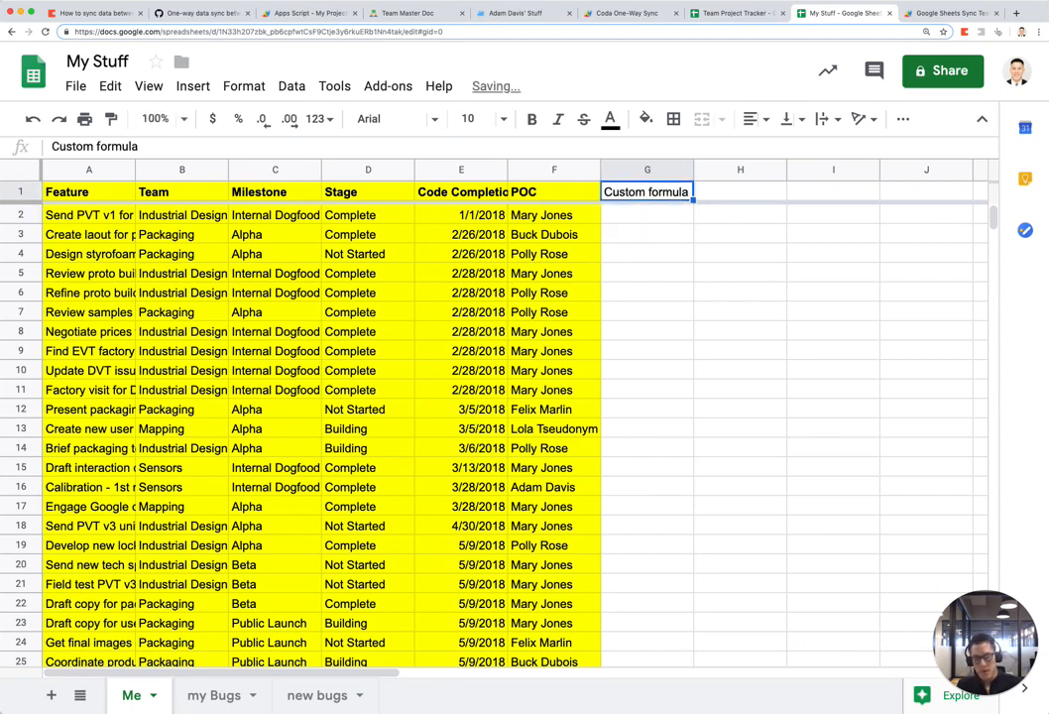
key(super+b)
key(Down)
Step: Enter =left(F2,4) in G2 and paste it down through G31
text(=left()
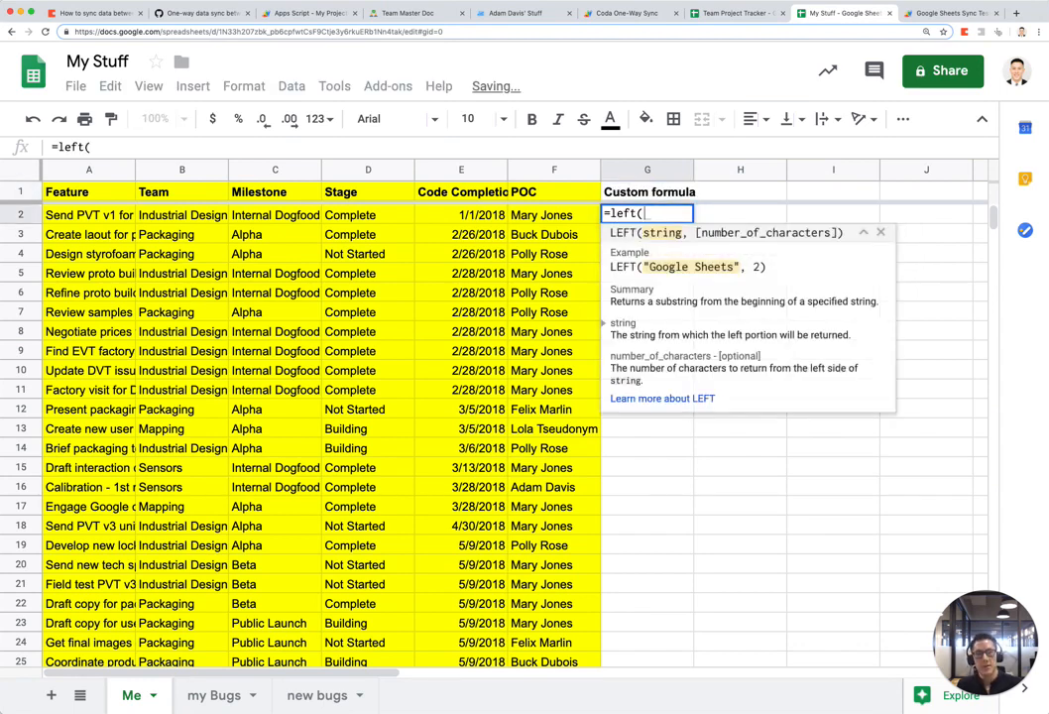
key(Left)
text(,)
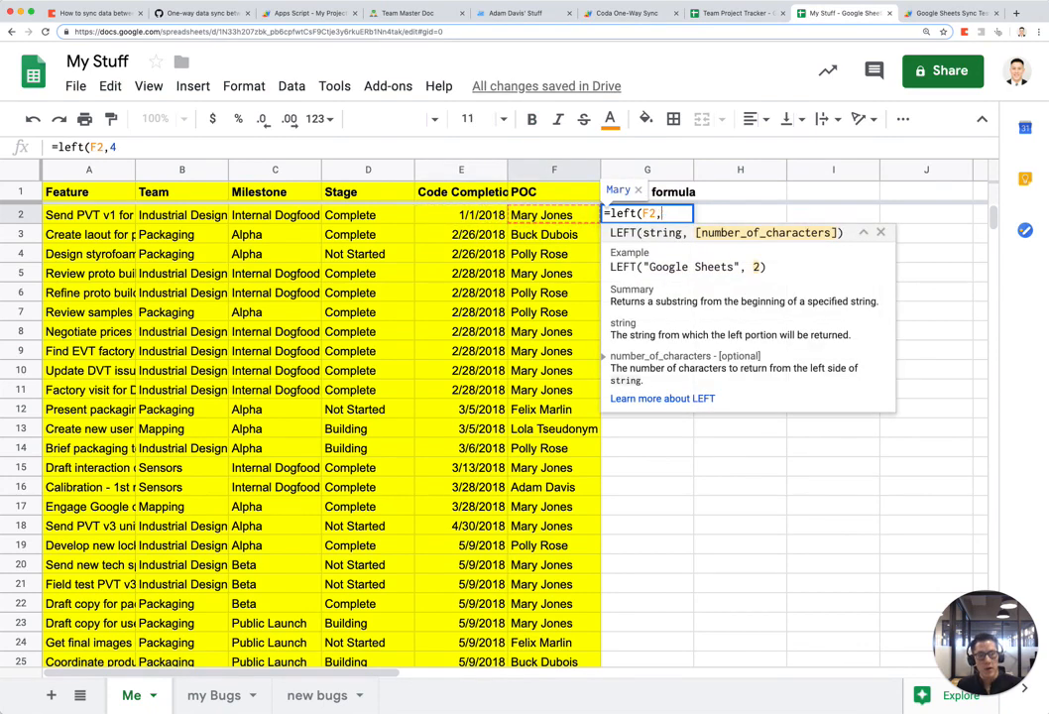
text(4))
key(Return)
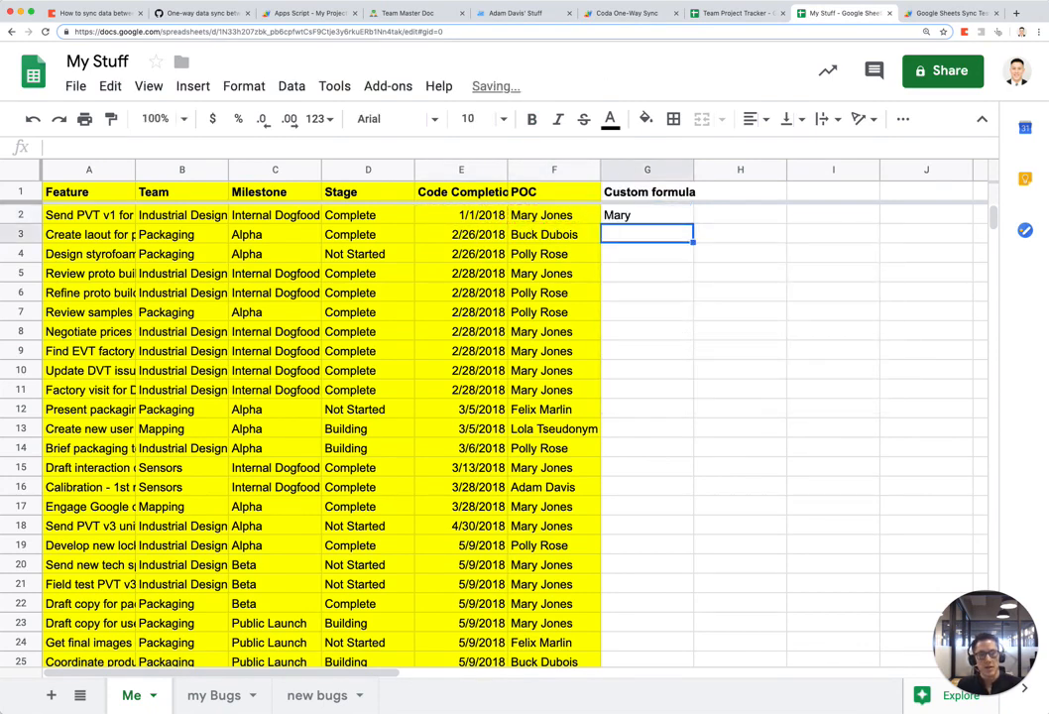
key(Up)
key(super+c)
key(Left)
key(super+Down)
key(Right)
key(super+shift+Up)
key(super+v)
key(super+Up)
key(Down)
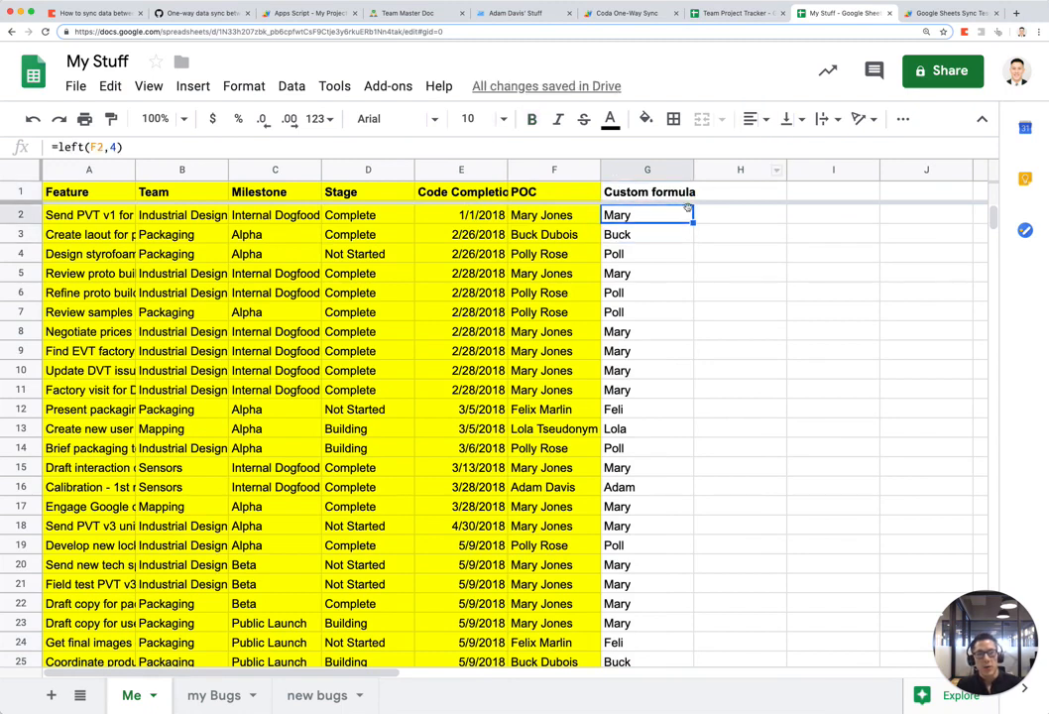
Step: Undo an accidental move of the G2 formula and recheck its contents
drag(689, 206, 681, 197)
click(667, 208)
key(super+z)
key(Return)
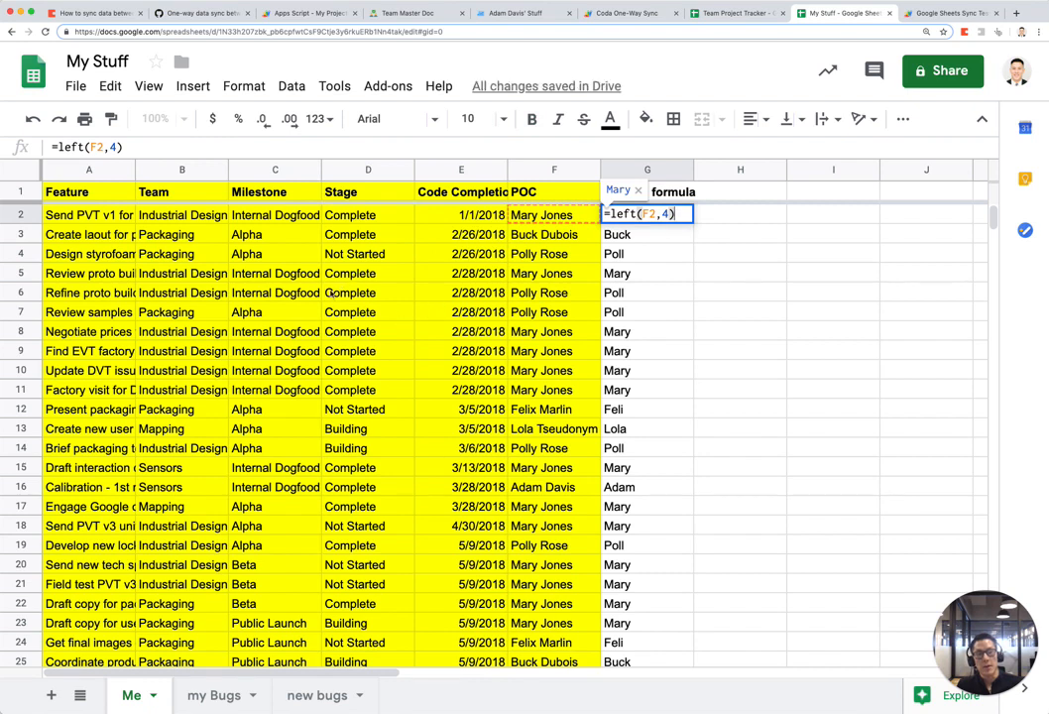
key(Escape)
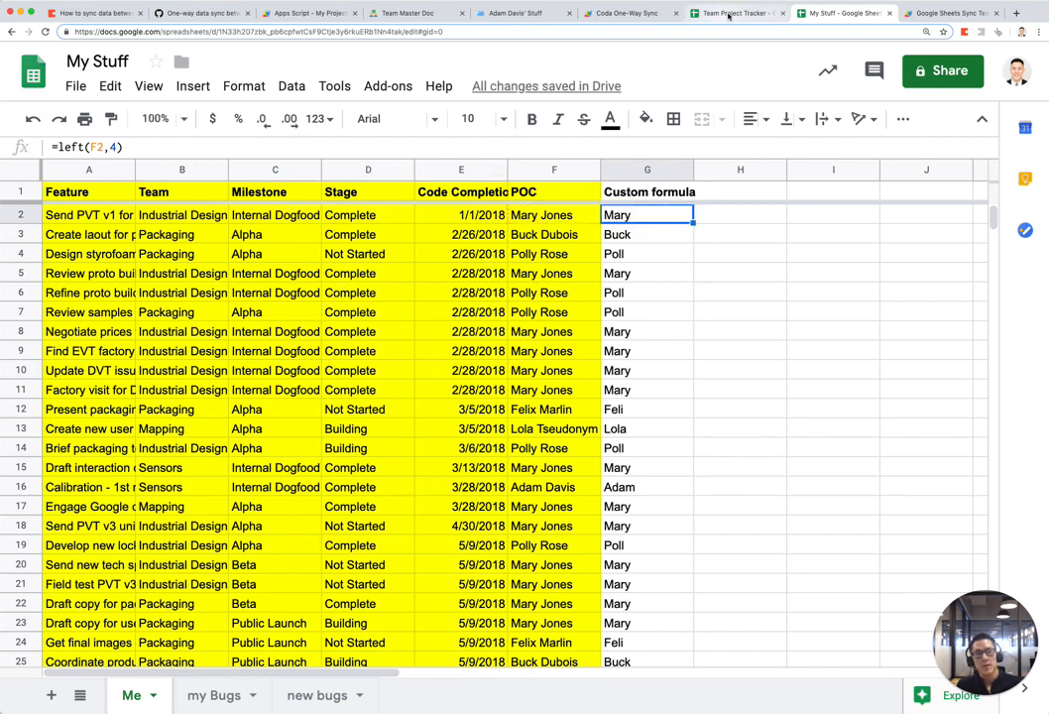
click(729, 15)
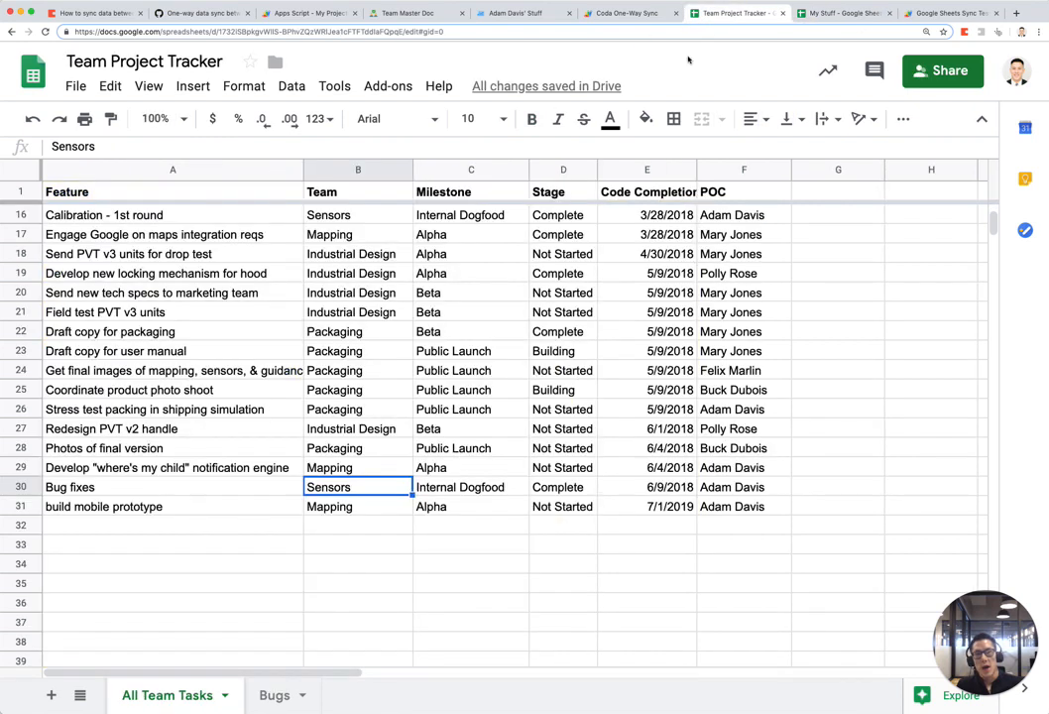
Step: Insert a new column right of Team and title it 'Due Date'
right_click(358, 171)
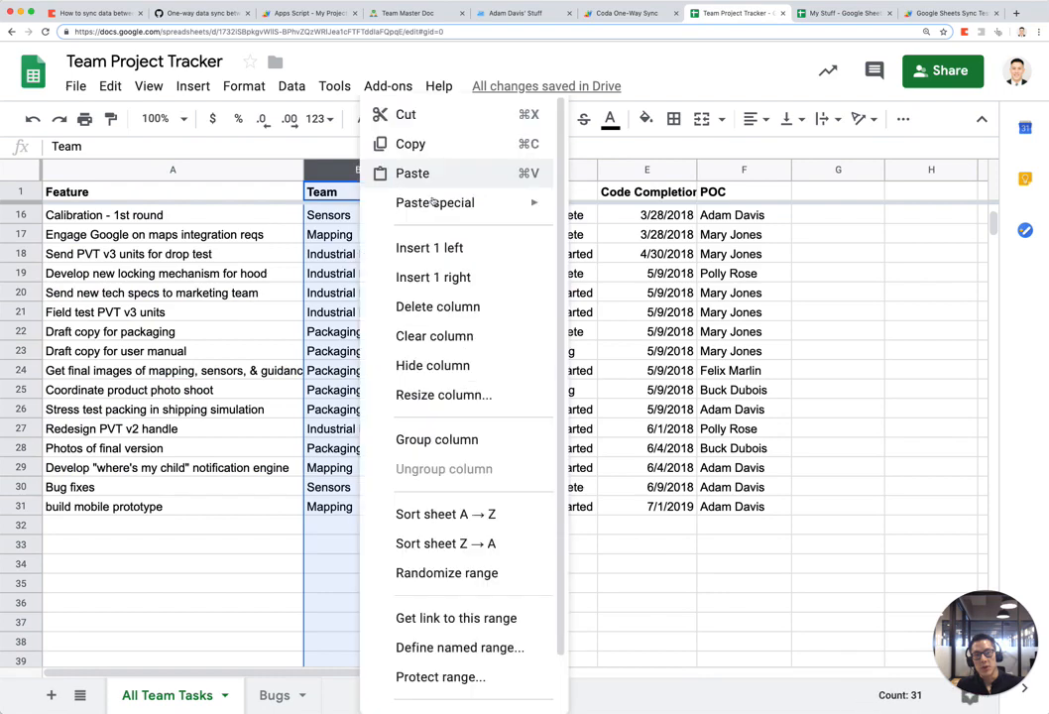
click(466, 275)
click(462, 193)
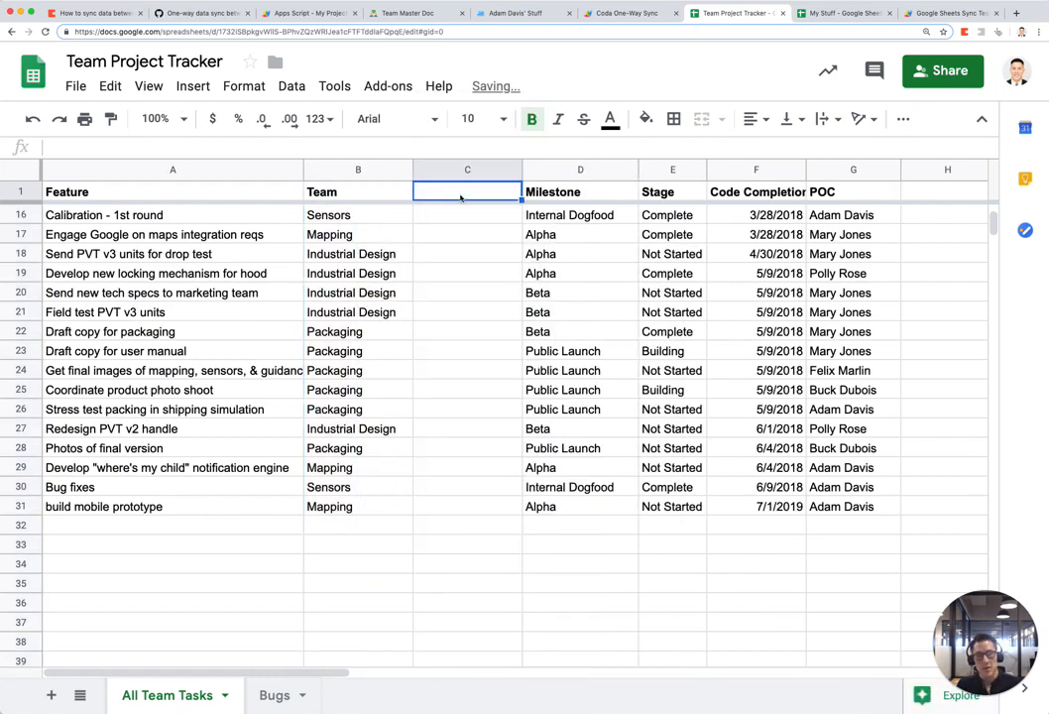
text(Du)
text(te)
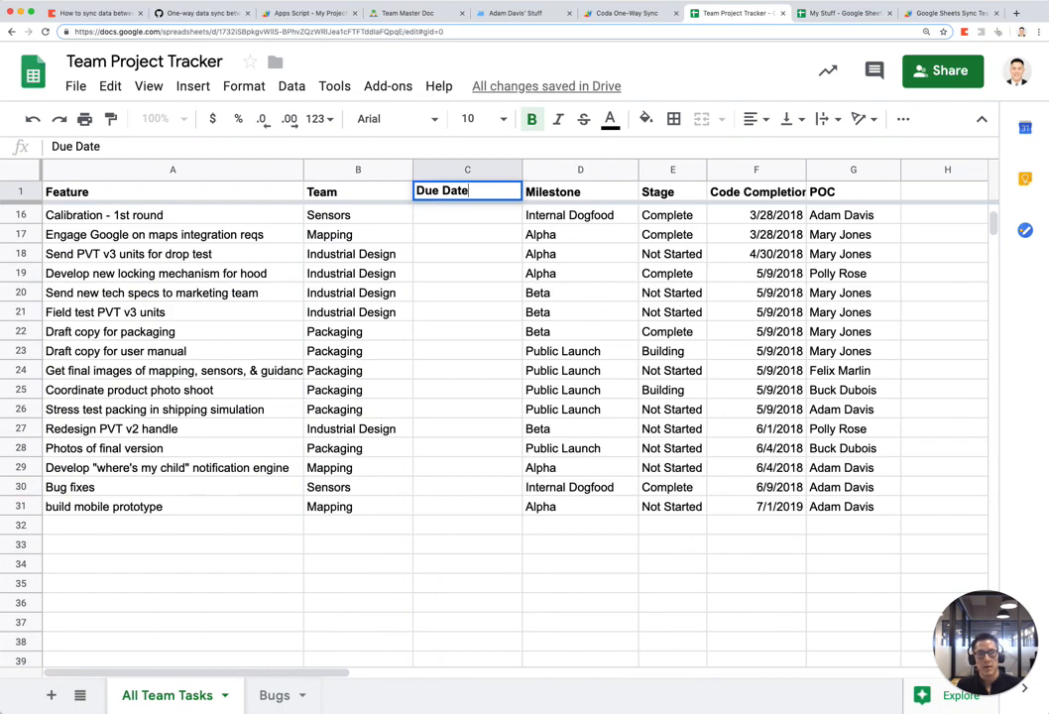
key(BackSpace)
key(BackSpace)
text(te)
key(Return)
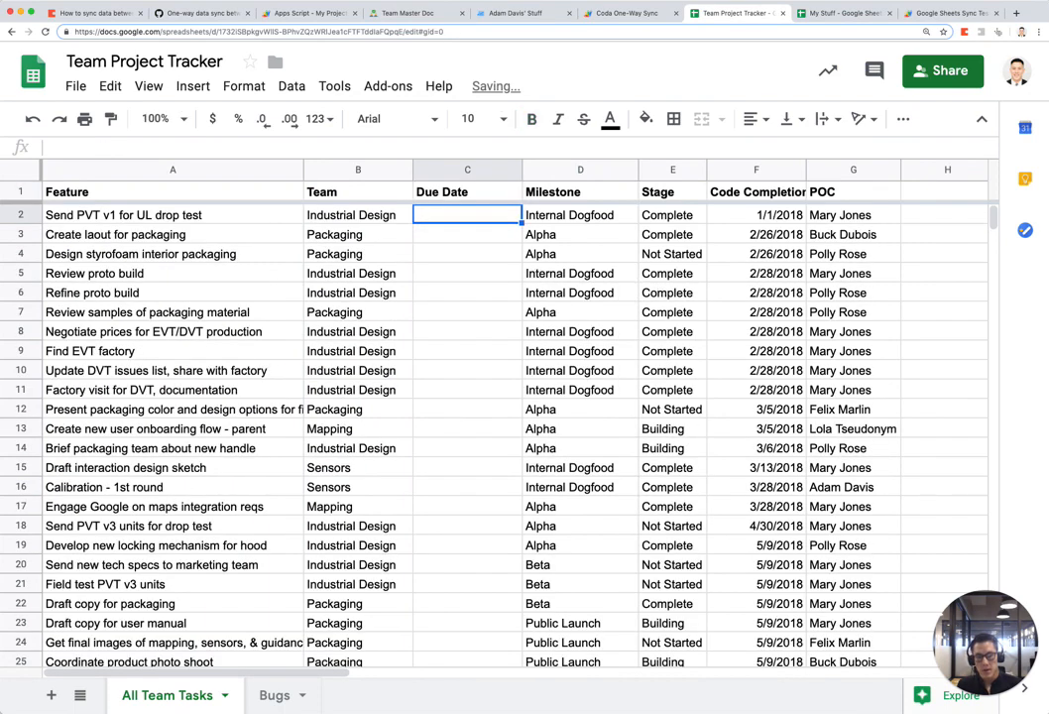
Step: Enter 5/16 in C2, fill it down the Due Date column, and return to My Stuff
text(5/16)
key(Return)
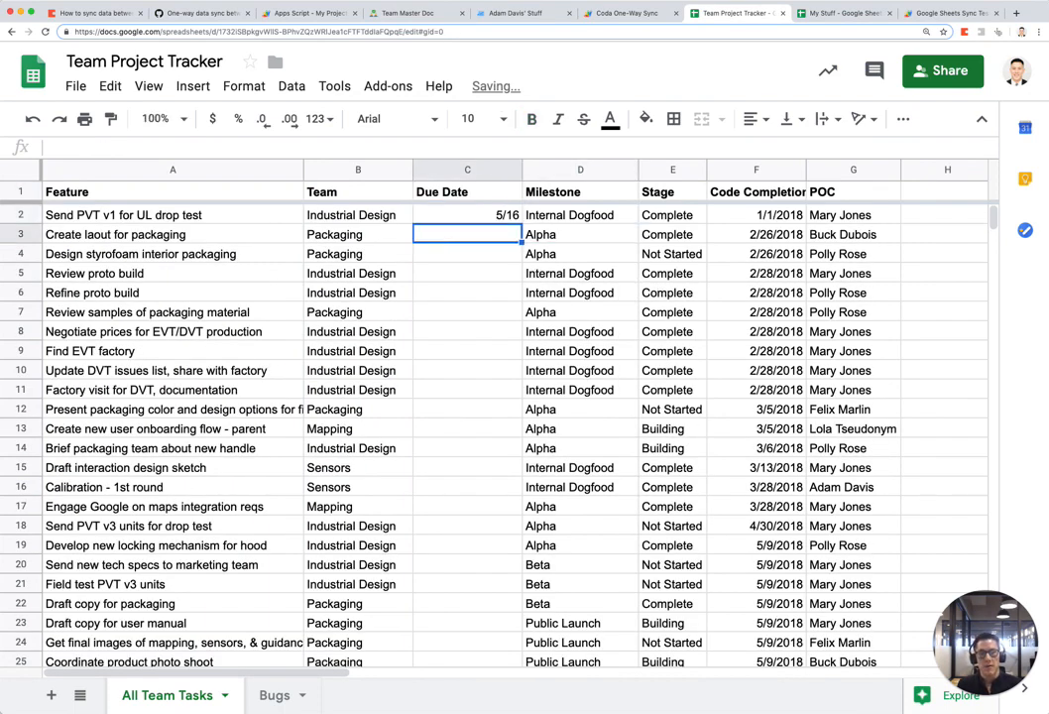
key(Left)
key(super+Down)
key(Right)
key(super+shift+Up)
key(super+d)
key(Up)
key(super+Up)
key(Down)
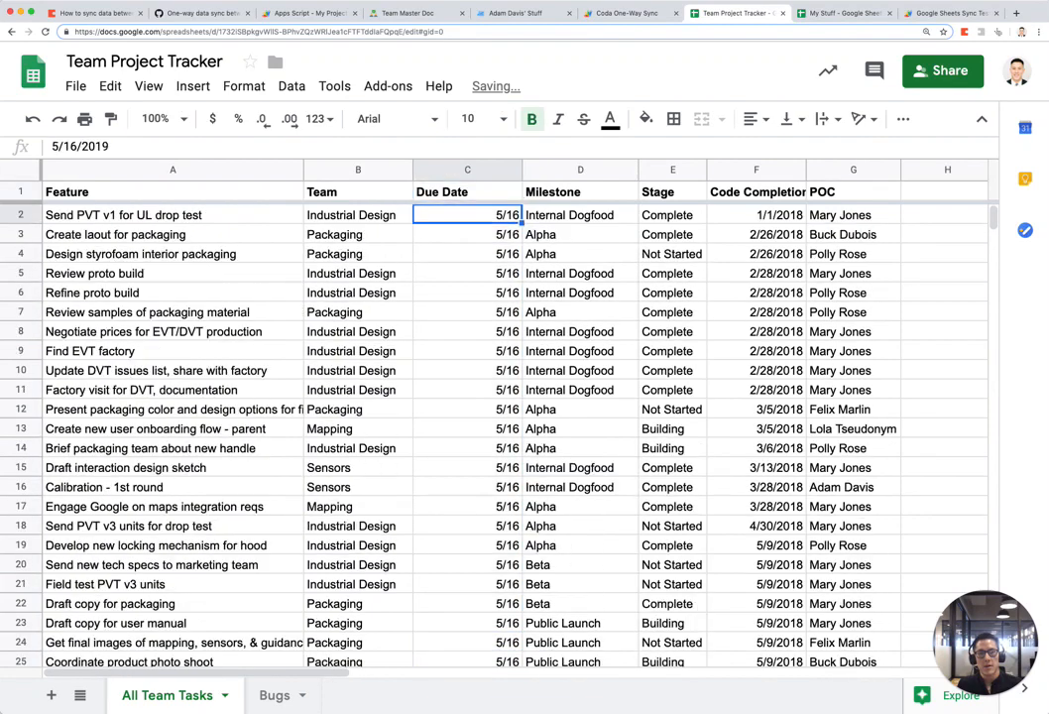
key(ctrl+Tab)
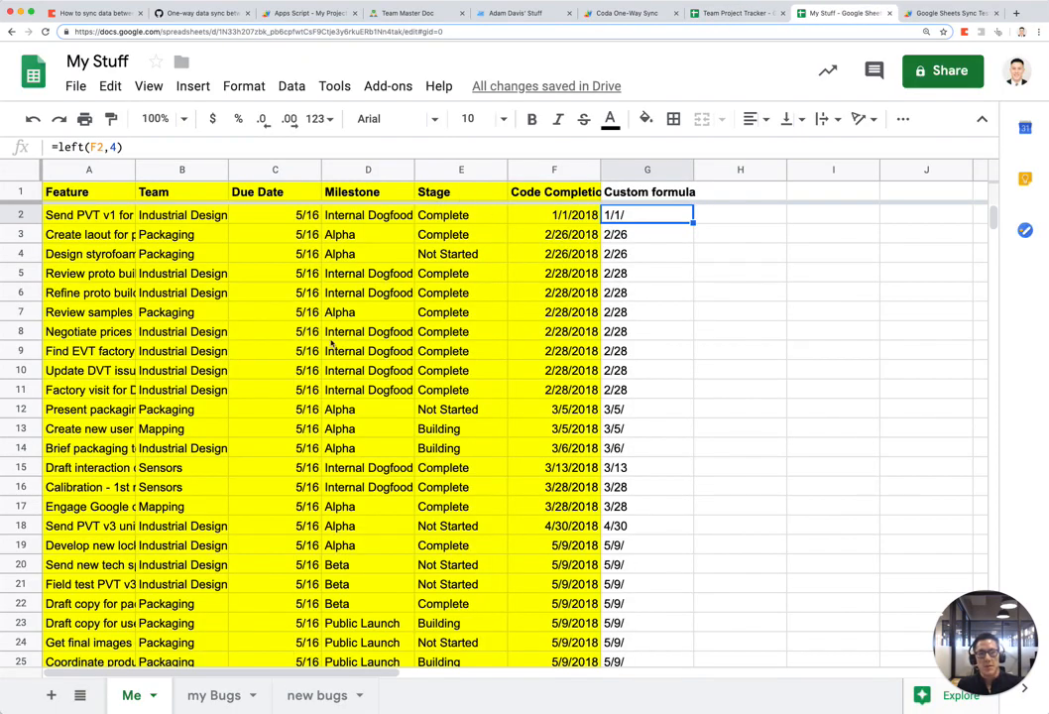
key(Return)
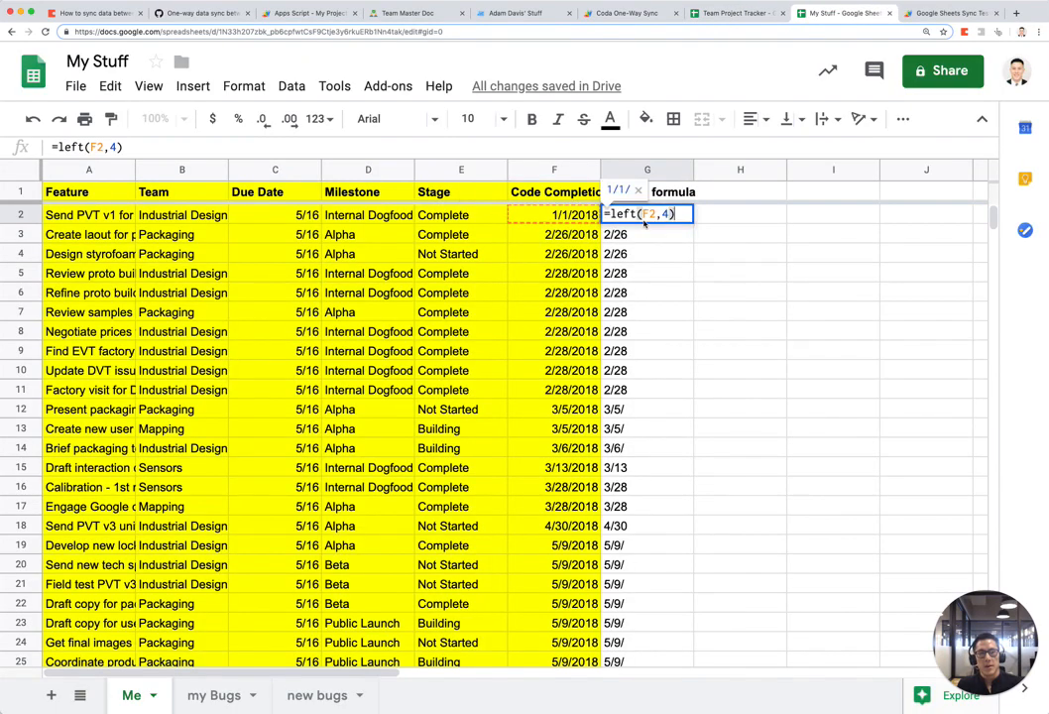
key(Escape)
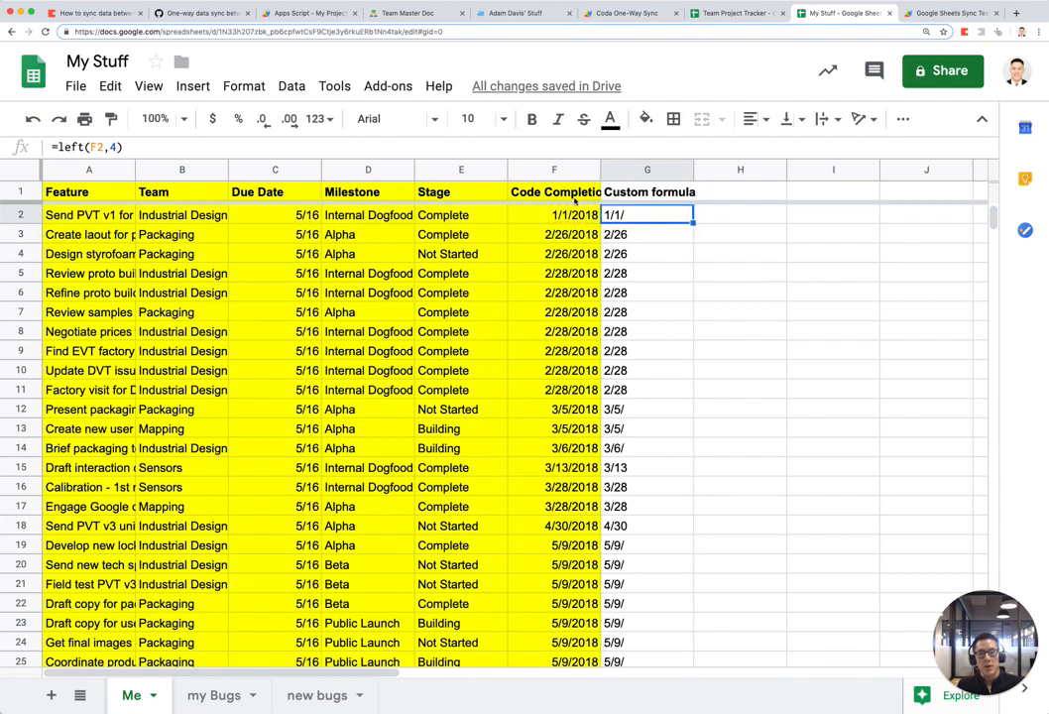
click(139, 190)
key(ctrl+v)
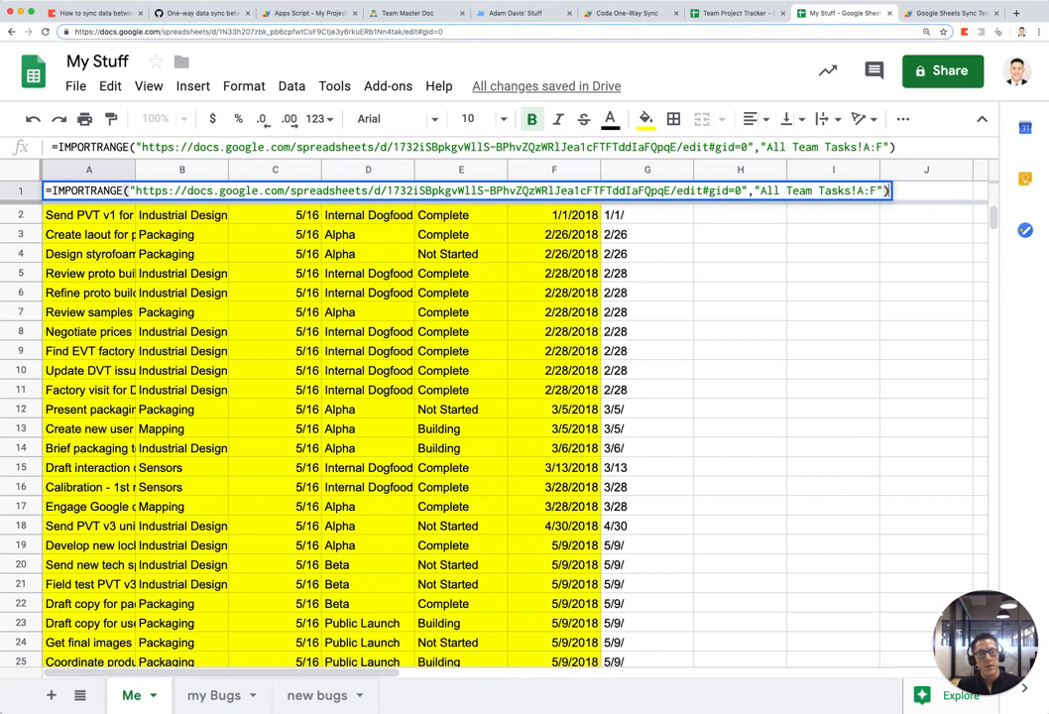
key(Return)
key(ctrl+shift+Tab)
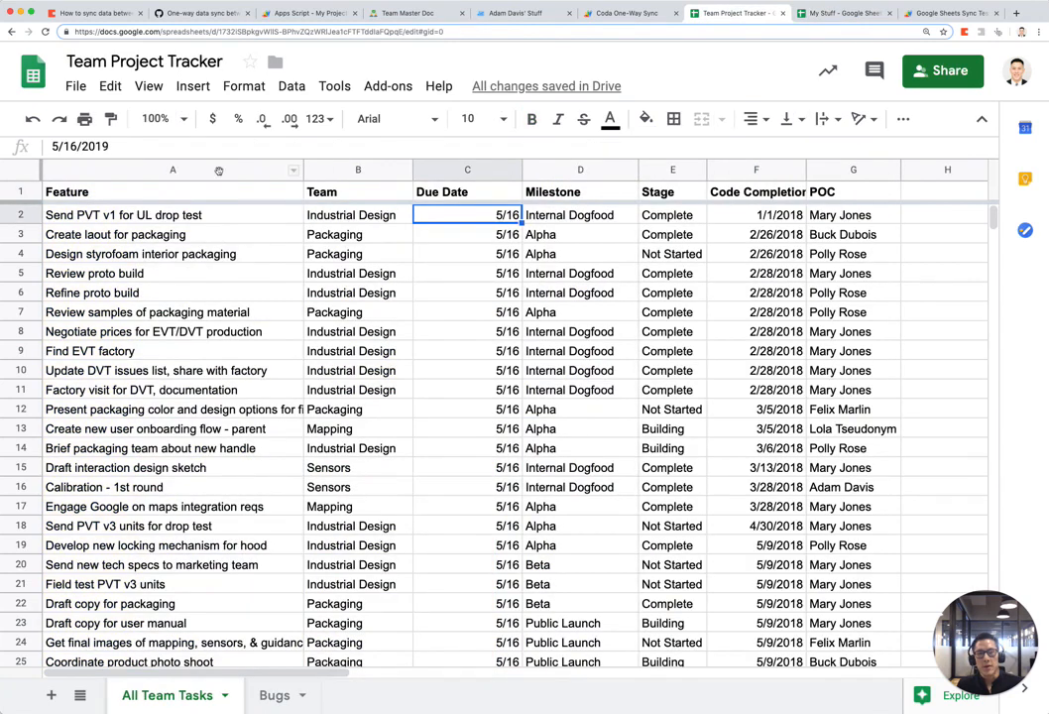
drag(219, 171, 754, 170)
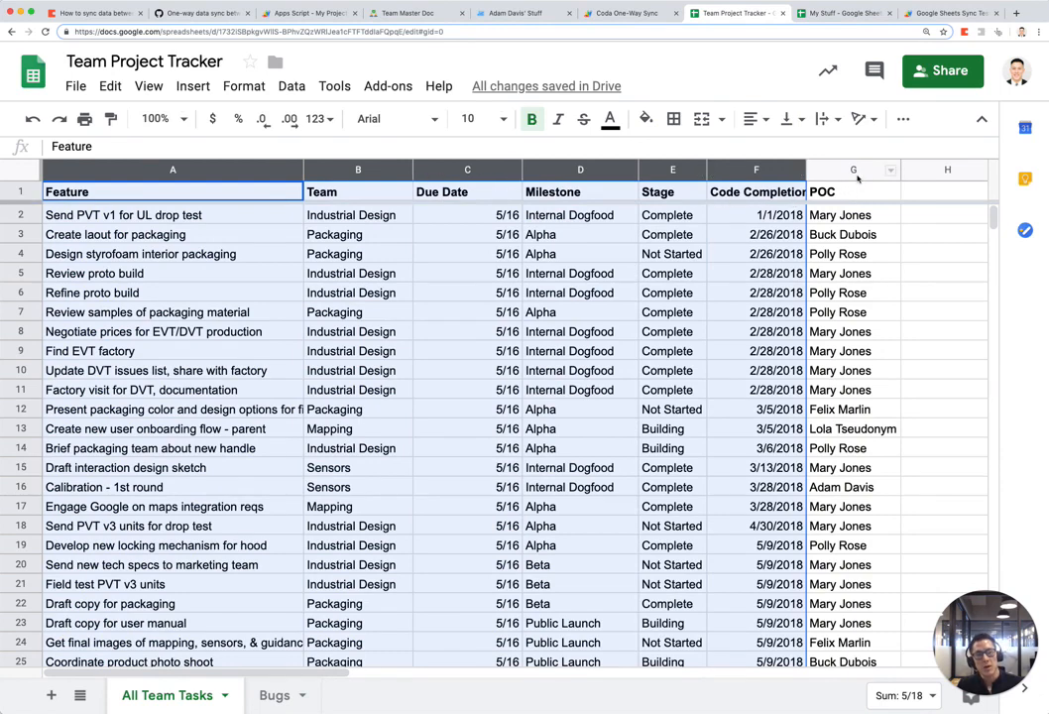
key(ctrl+Tab)
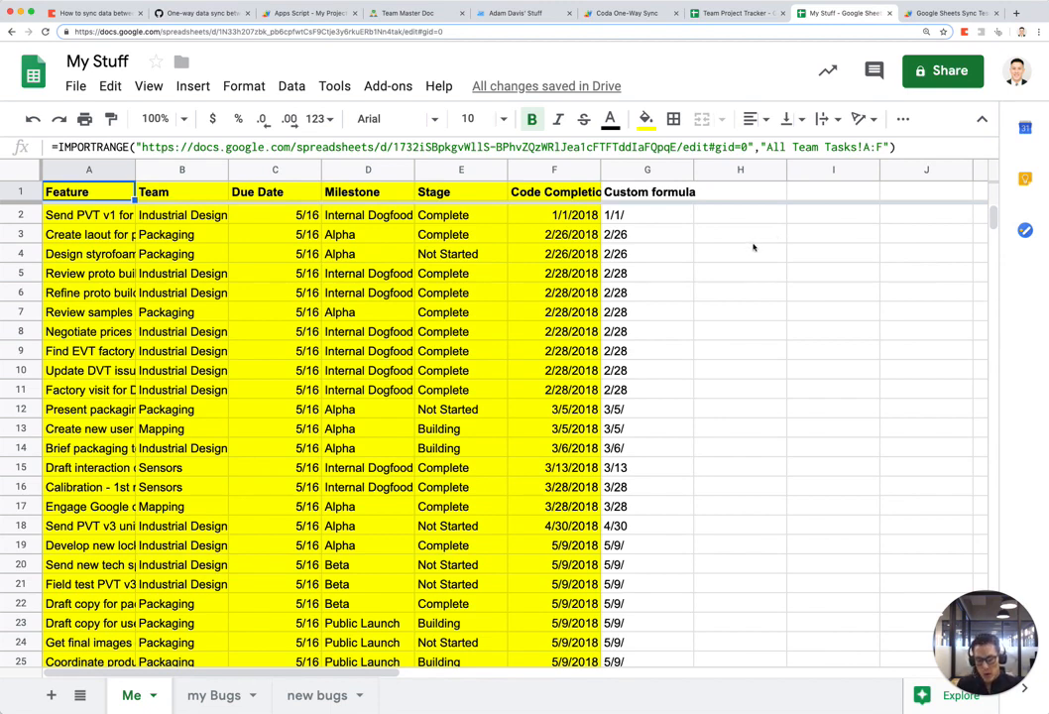
Step: Undo the custom column and yellow fill back to the plain IMPORTRANGE import in A1
key(super+z)
key(super+z)
key(super+z)
key(super+z)
key(super+z)
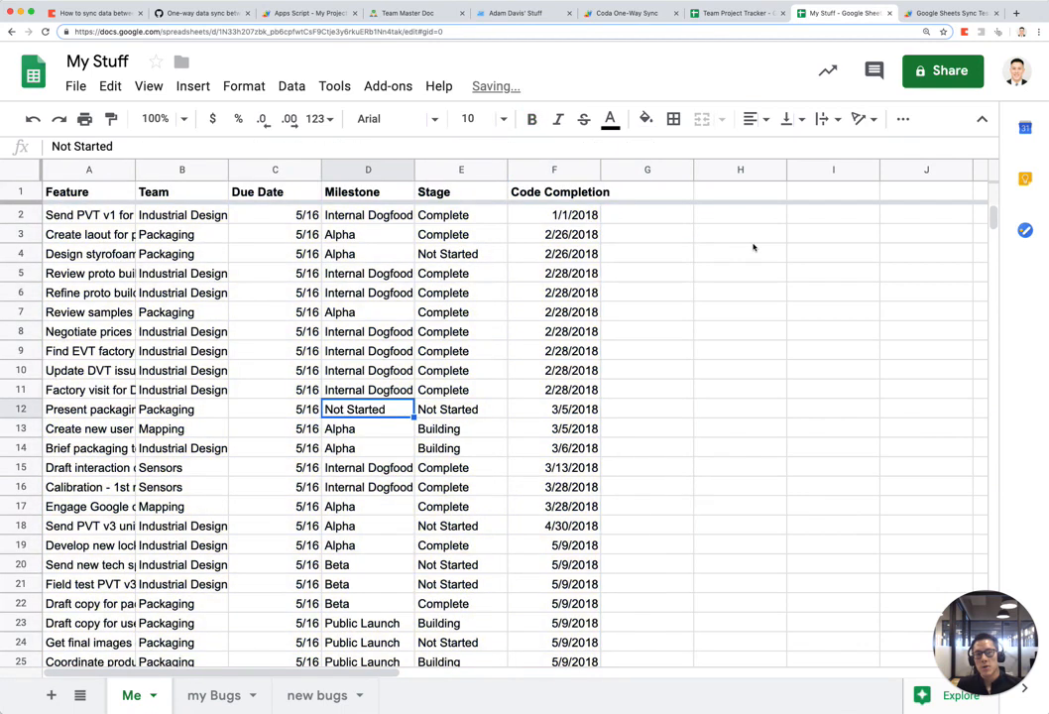
key(super+z)
key(super+z)
key(super+z)
key(super+z)
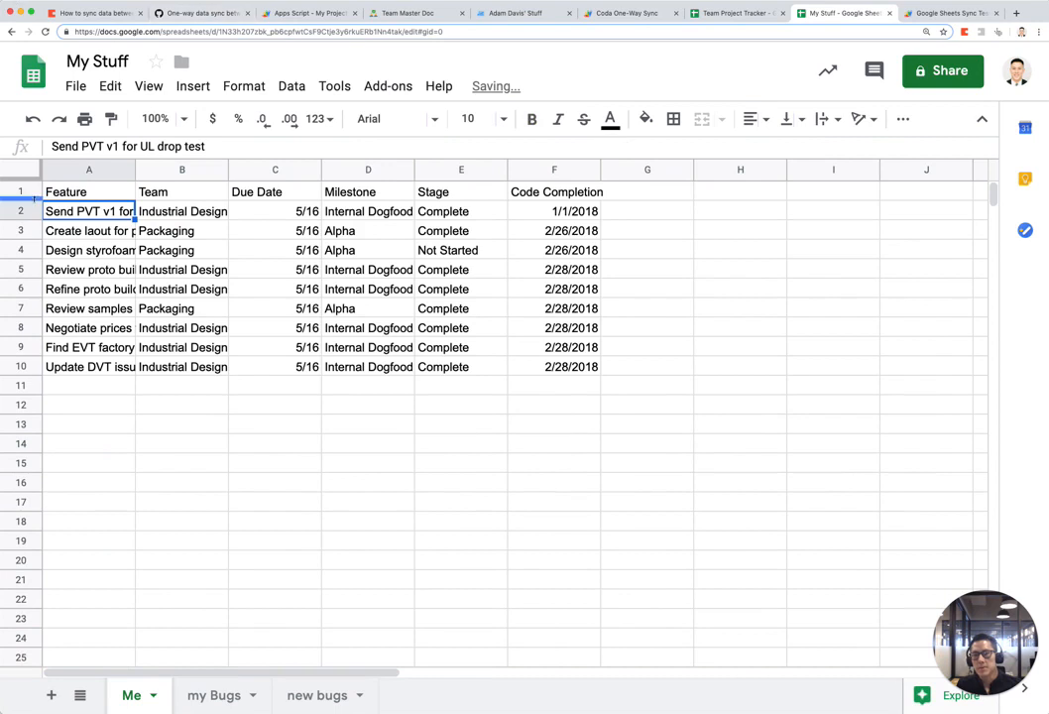
click(62, 193)
double_click(61, 192)
key(Escape)
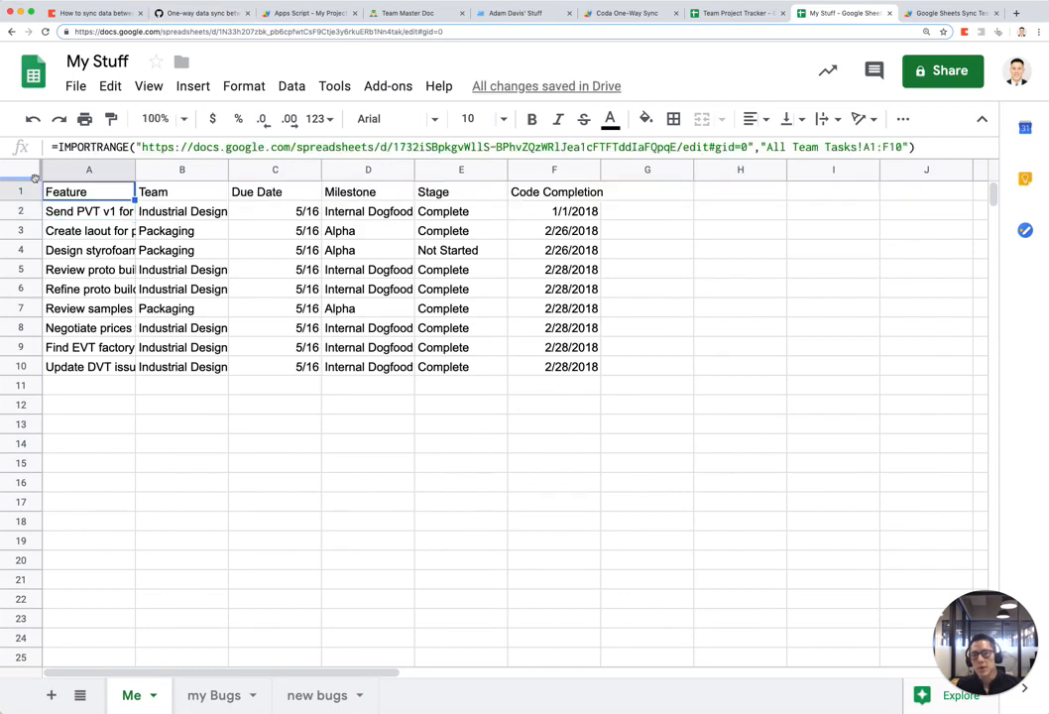
Step: Freeze the header row, then remove the old IMPORTRANGE formula and its imported data
drag(35, 176, 516, 191)
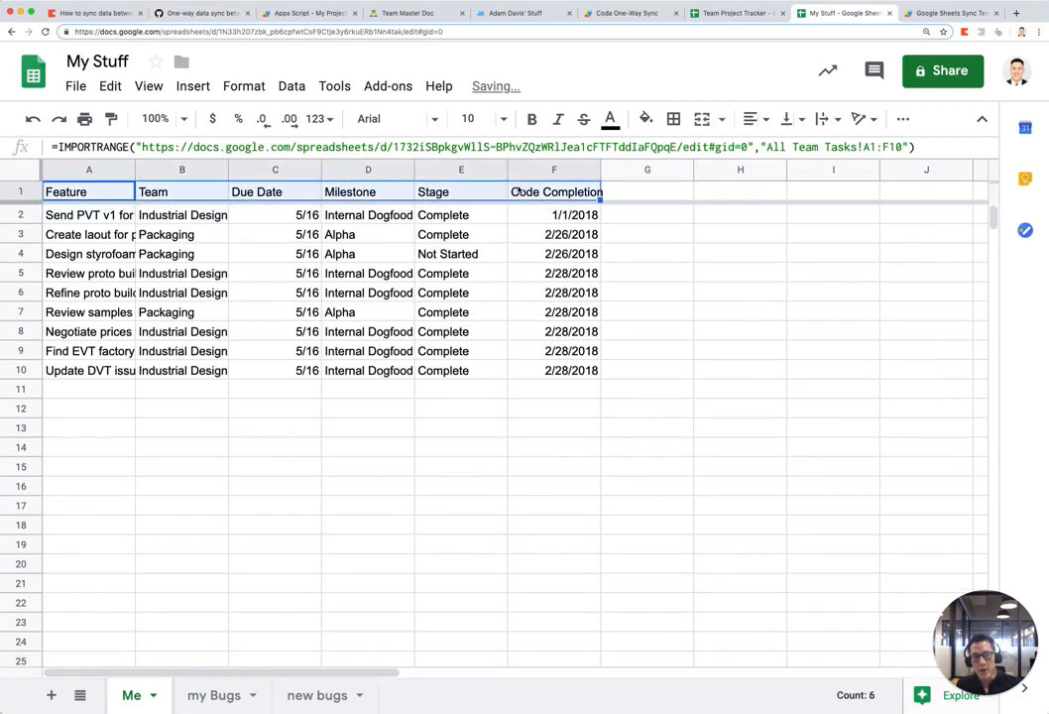
double_click(103, 193)
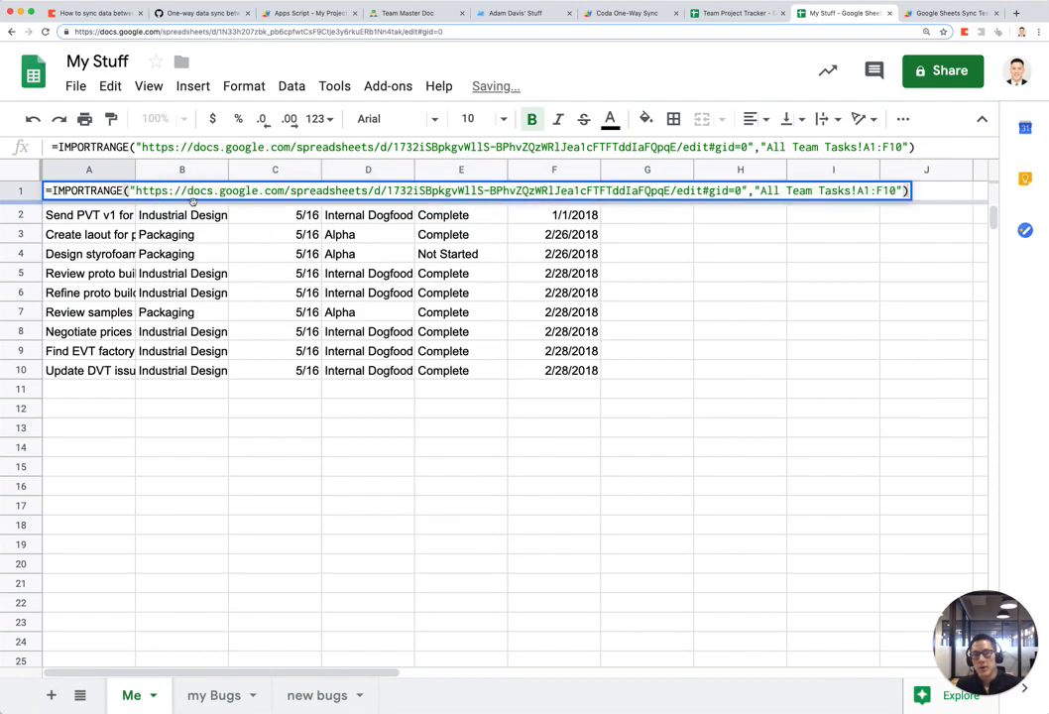
key(Escape)
key(super+z)
key(super+z)
key(super+z)
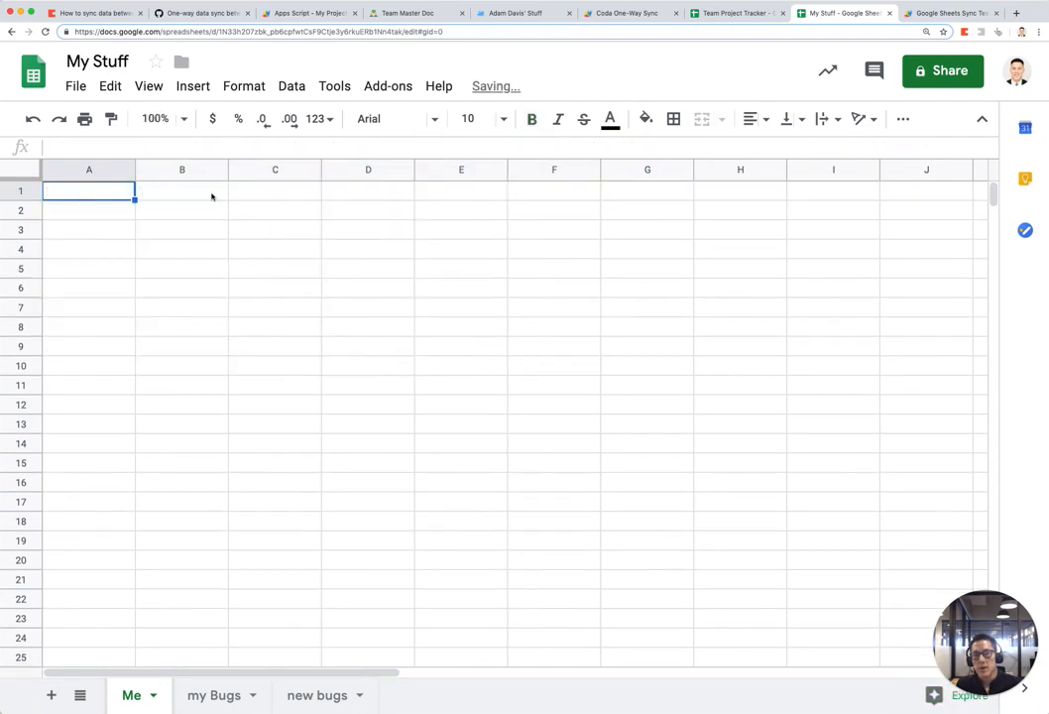
Step: Put the QUERY(IMPORTRANGE) formula filtering Col4='Not Started' in A1 and compare with Team Project Tracker
key(super+shift+z)
double_click(119, 191)
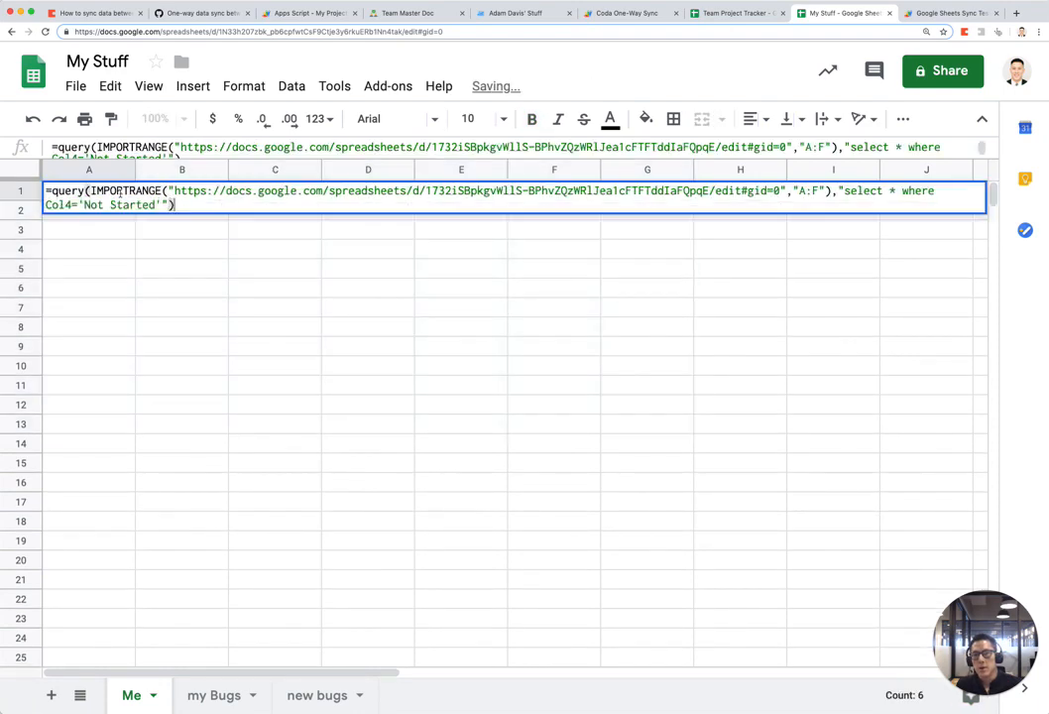
key(Escape)
key(alt+Down)
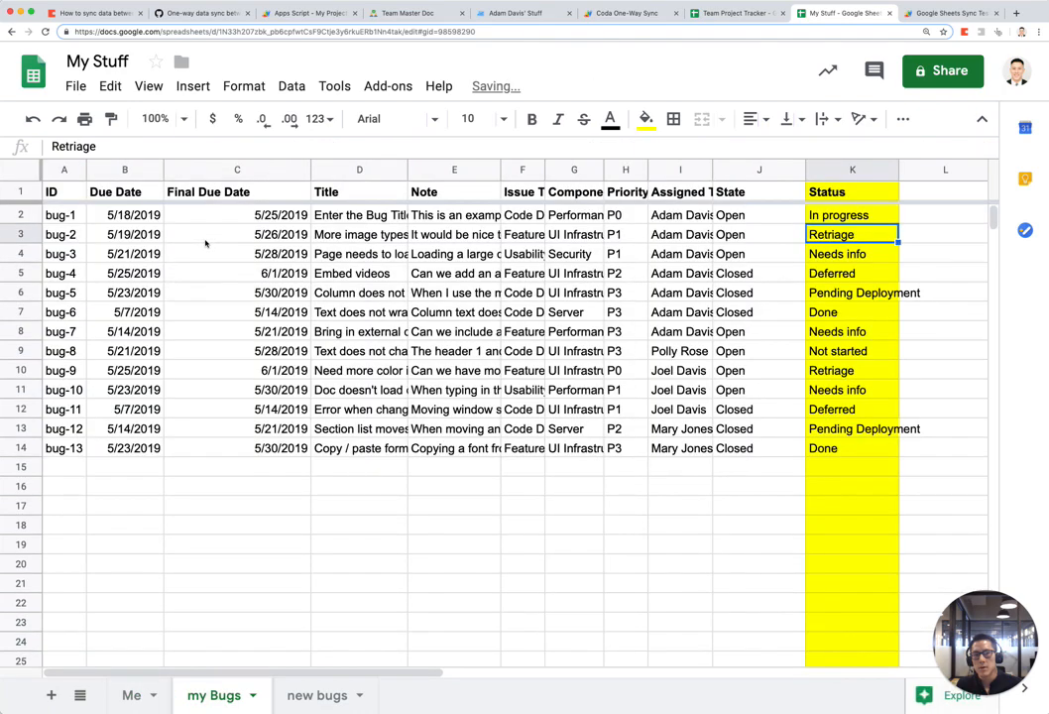
click(762, 20)
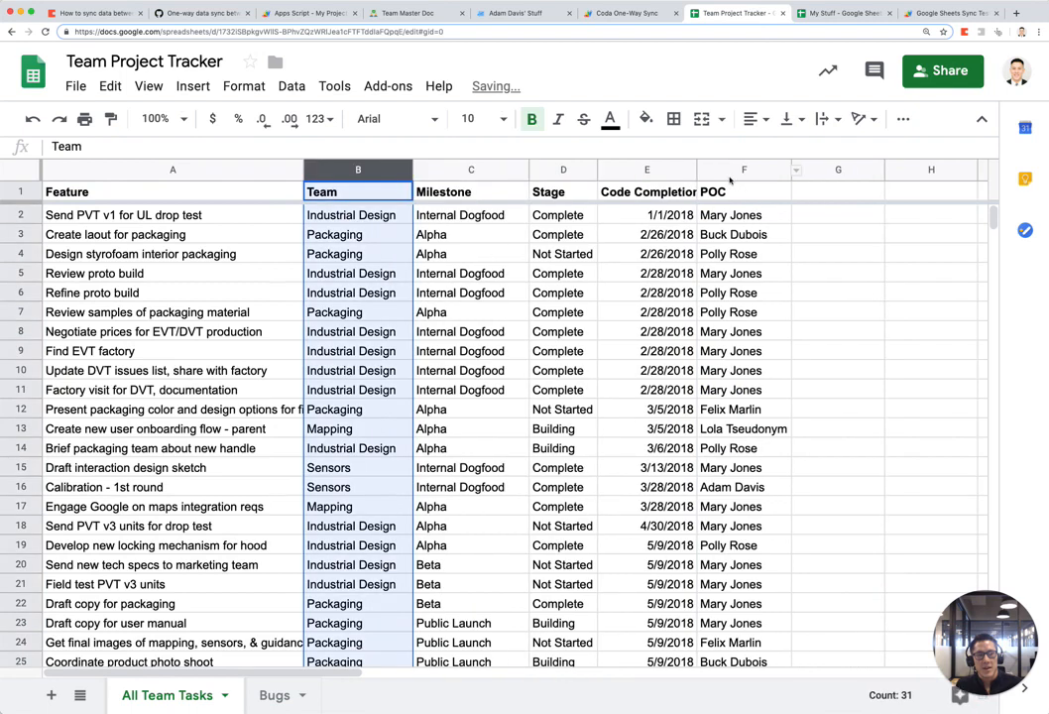
click(842, 13)
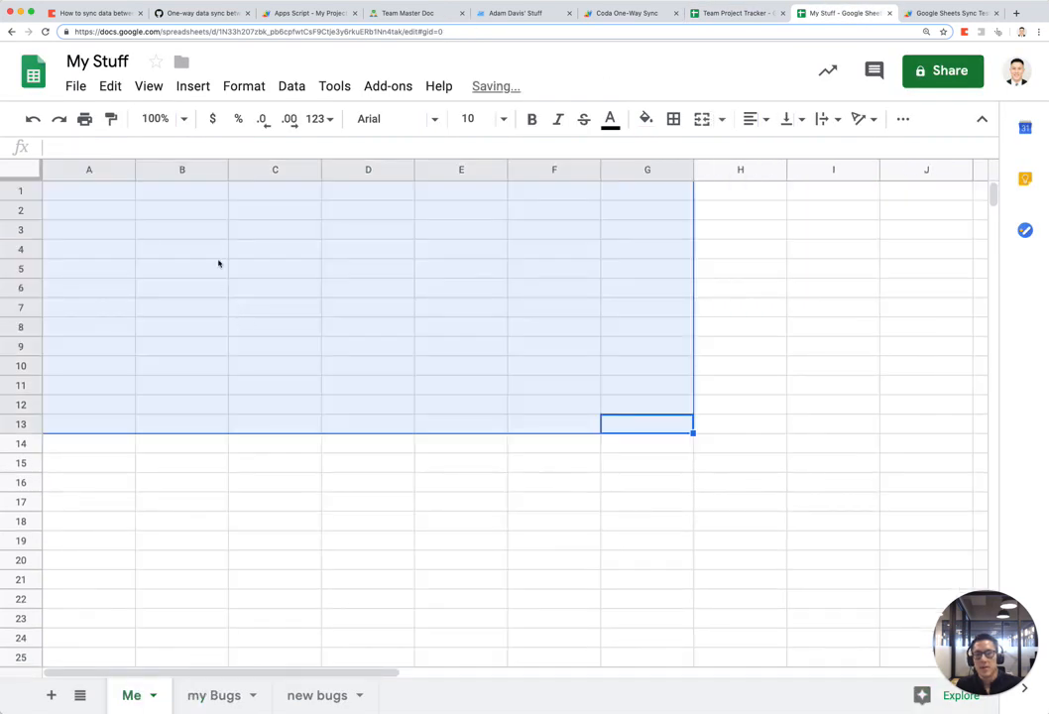
Step: Freeze row 1 of the query results and make header row A1:F1 bold
double_click(48, 192)
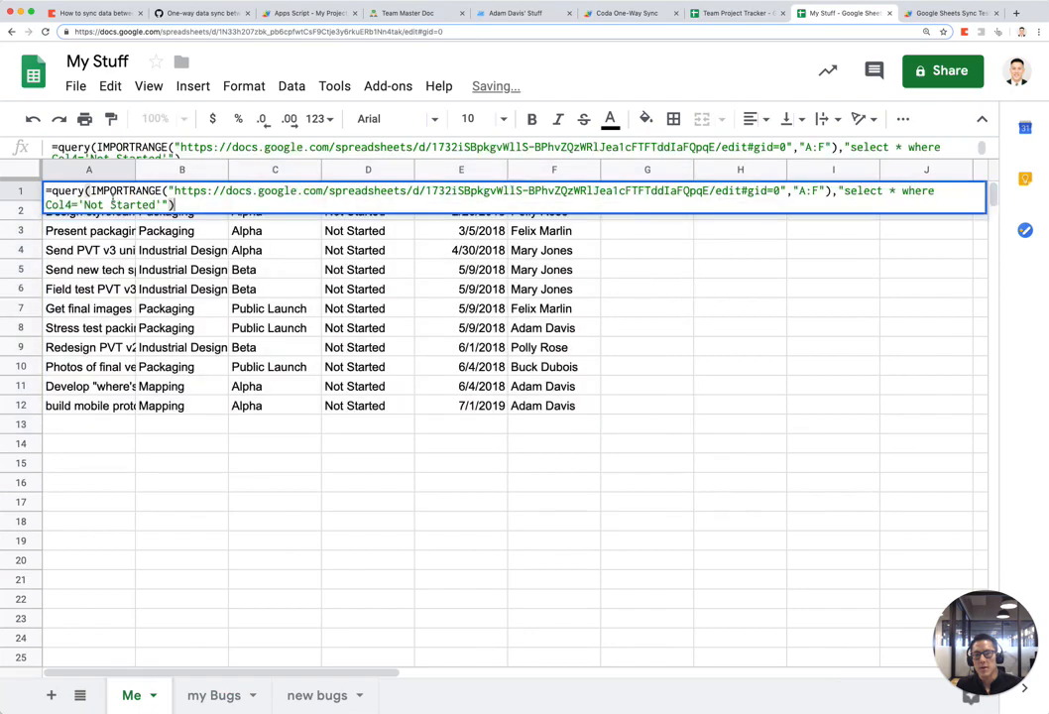
key(Escape)
drag(36, 179, 590, 203)
click(95, 170)
click(89, 215)
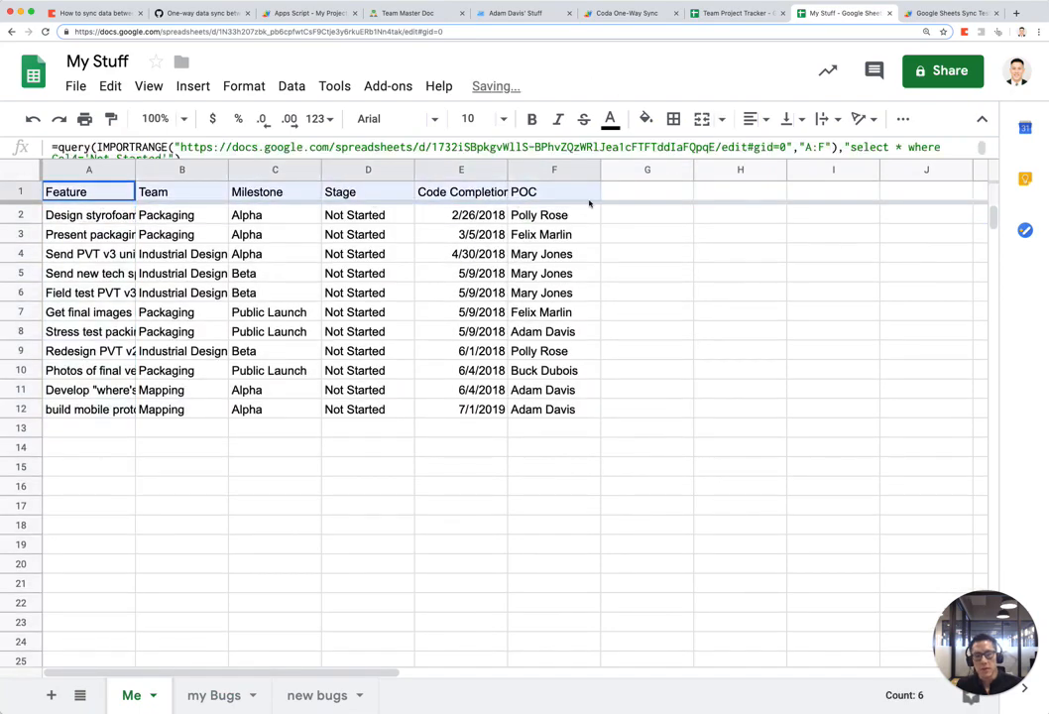
key(super+n)
key(super+w)
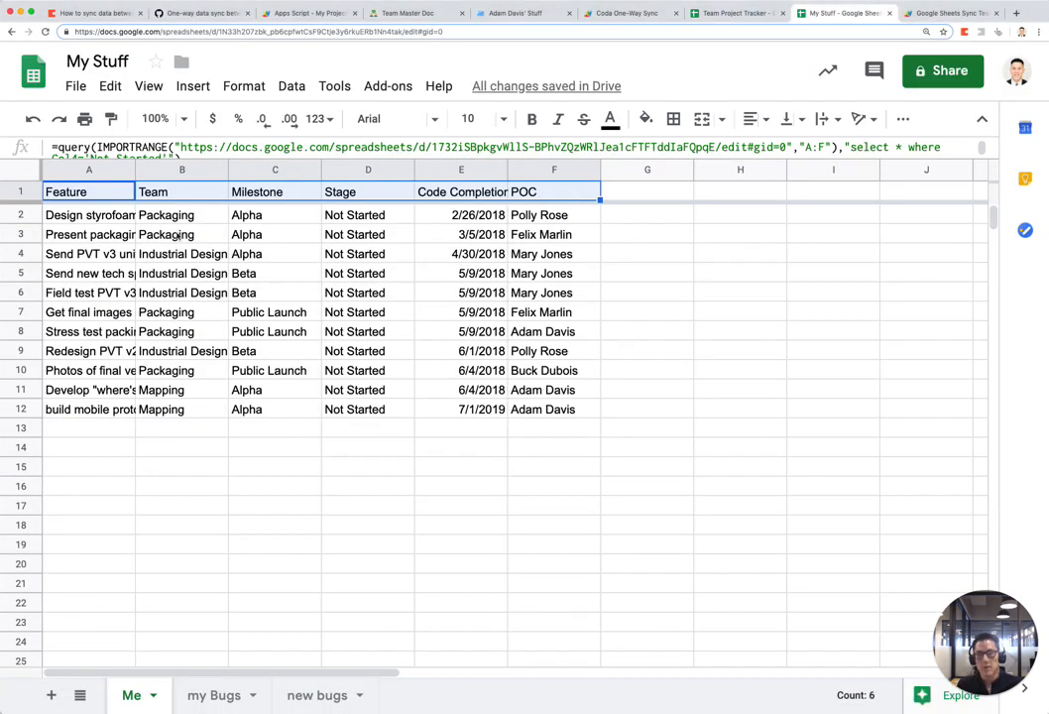
key(super+b)
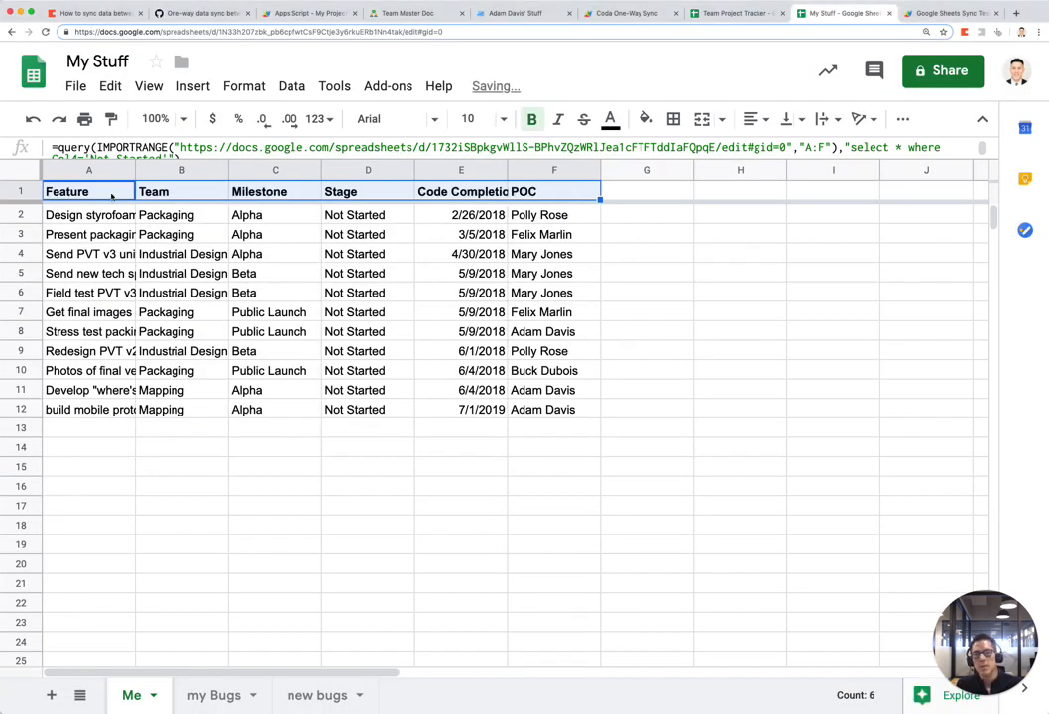
Step: Review the A1 formula's QUERY part and source spreadsheet URL, leaving it unchanged
double_click(112, 196)
drag(91, 191, 60, 189)
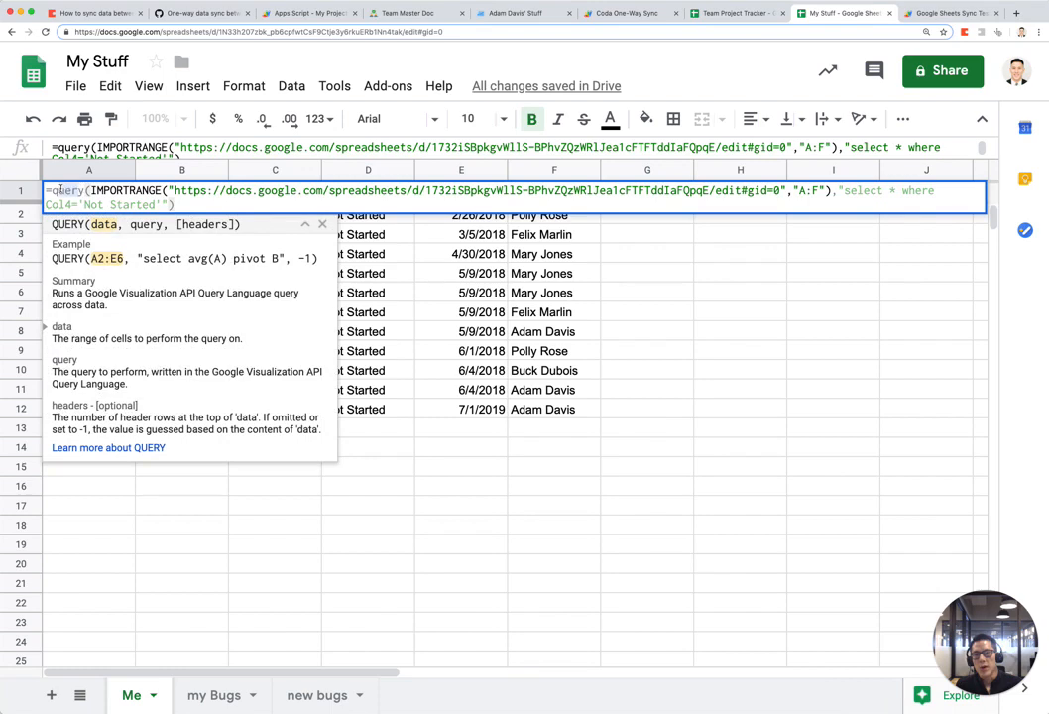
click(275, 192)
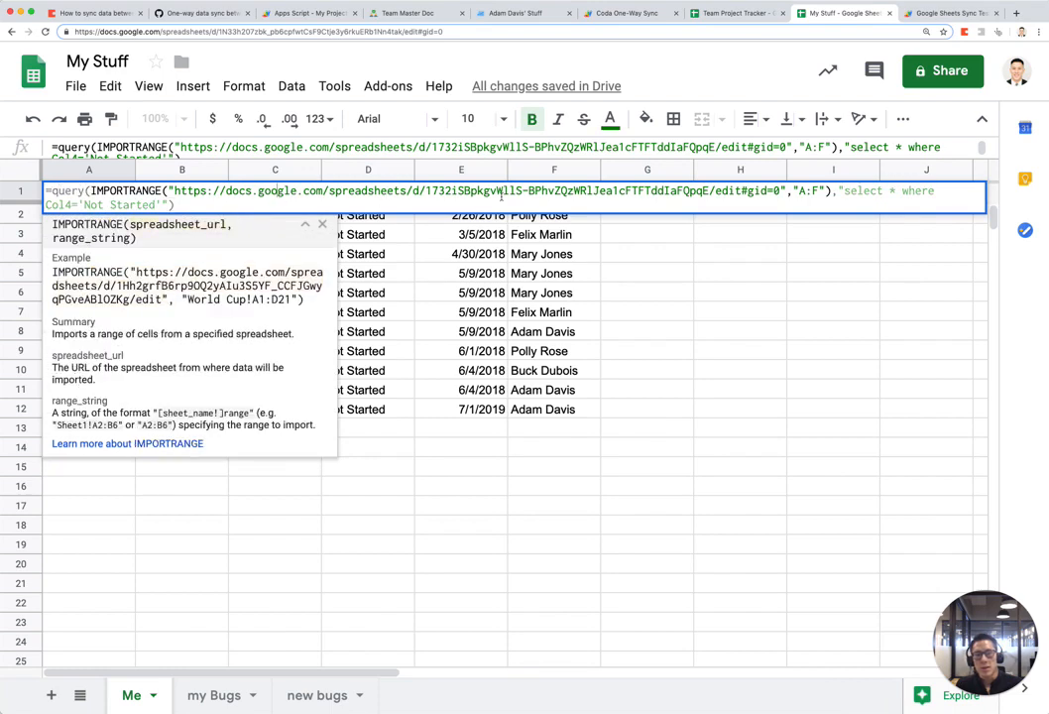
click(911, 197)
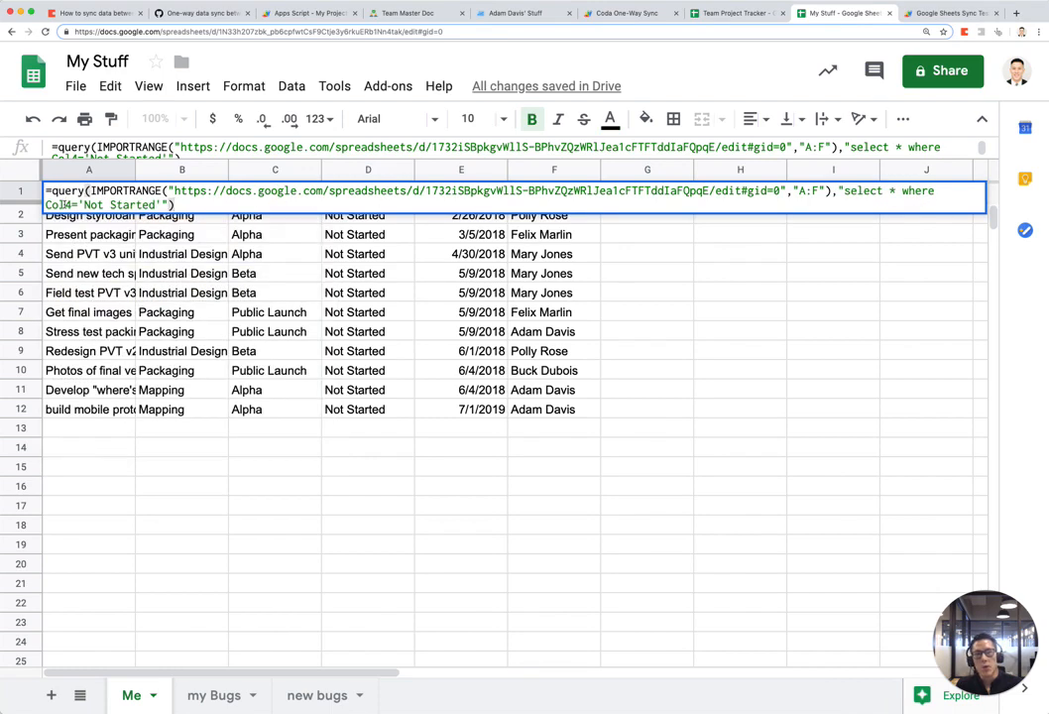
key(ctrl+shift+Tab)
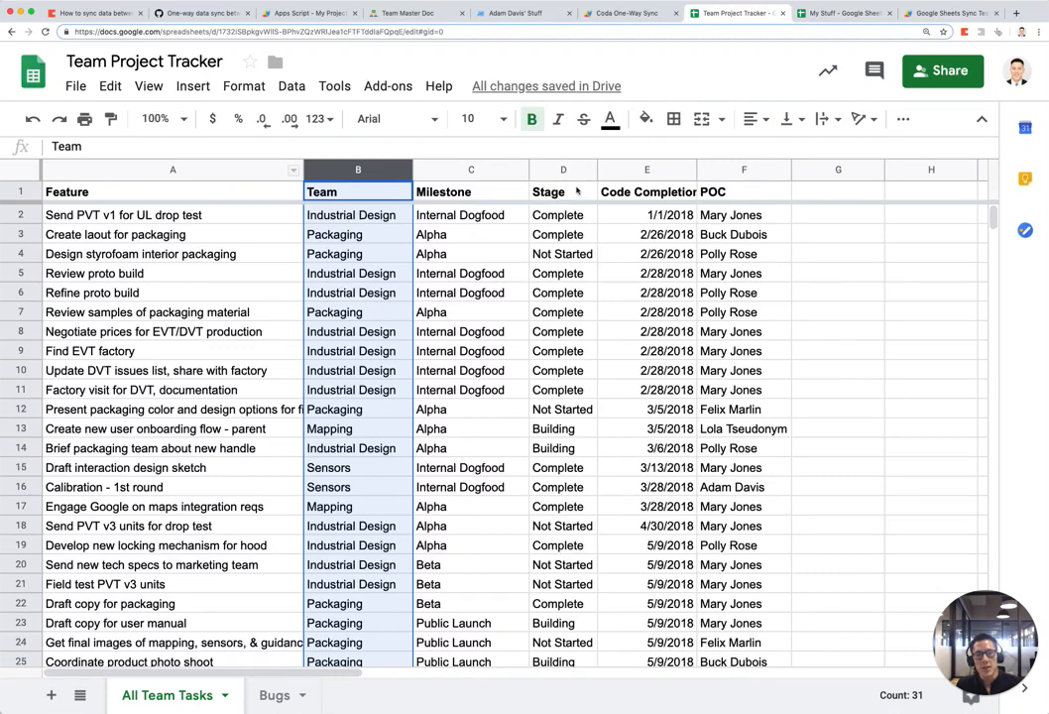
key(ctrl+Tab)
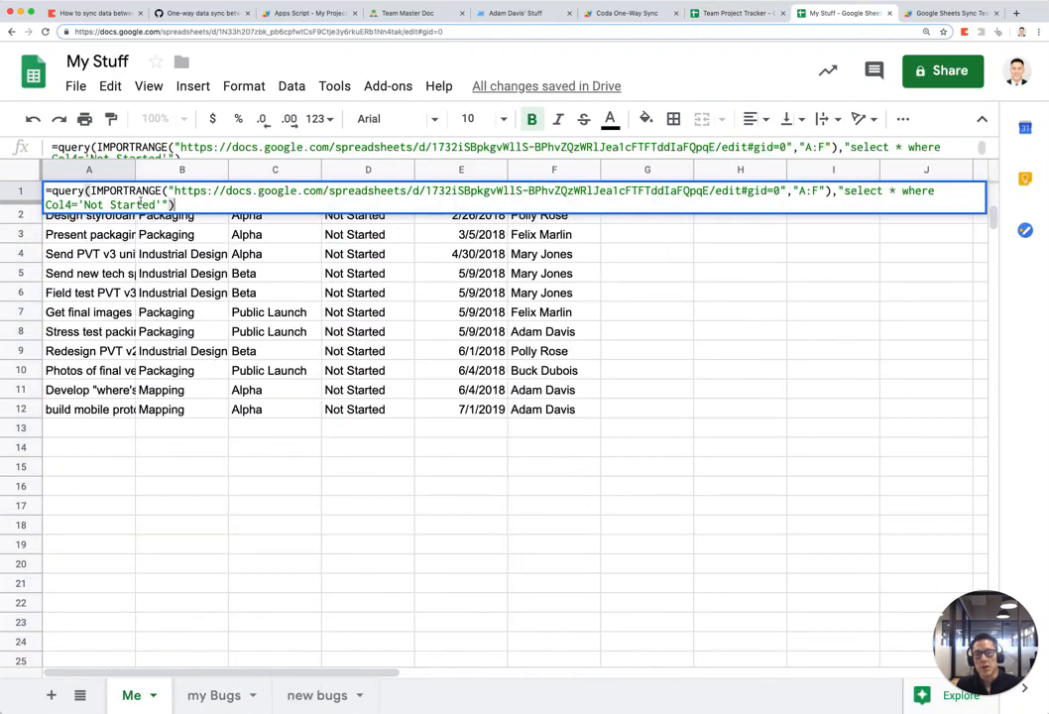
key(Escape)
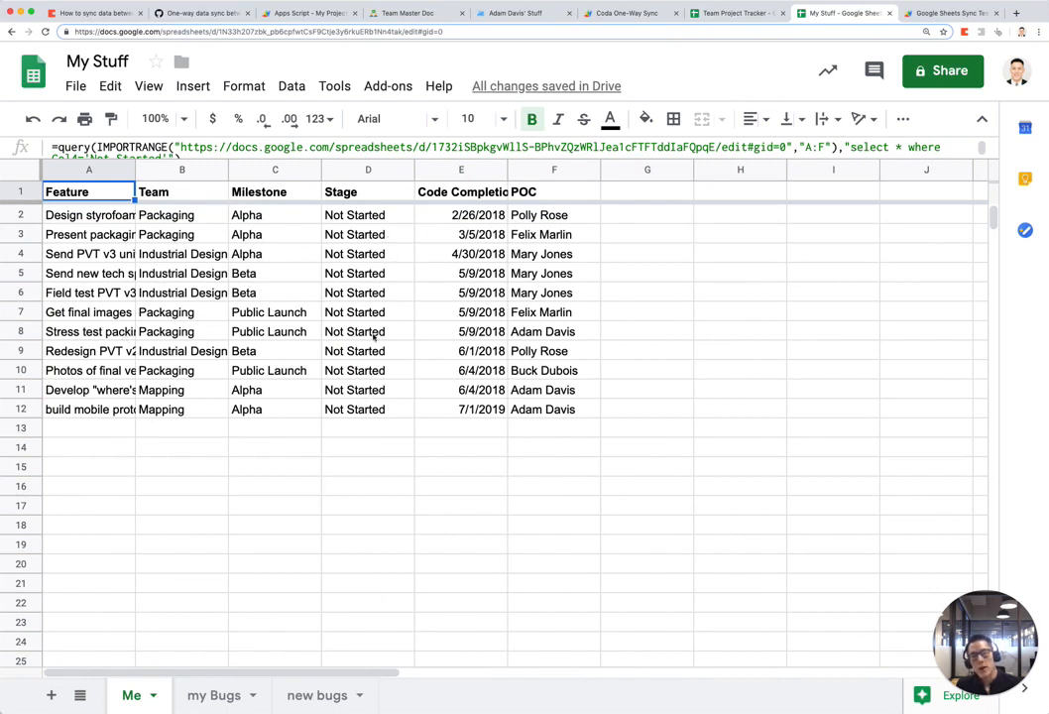
click(380, 234)
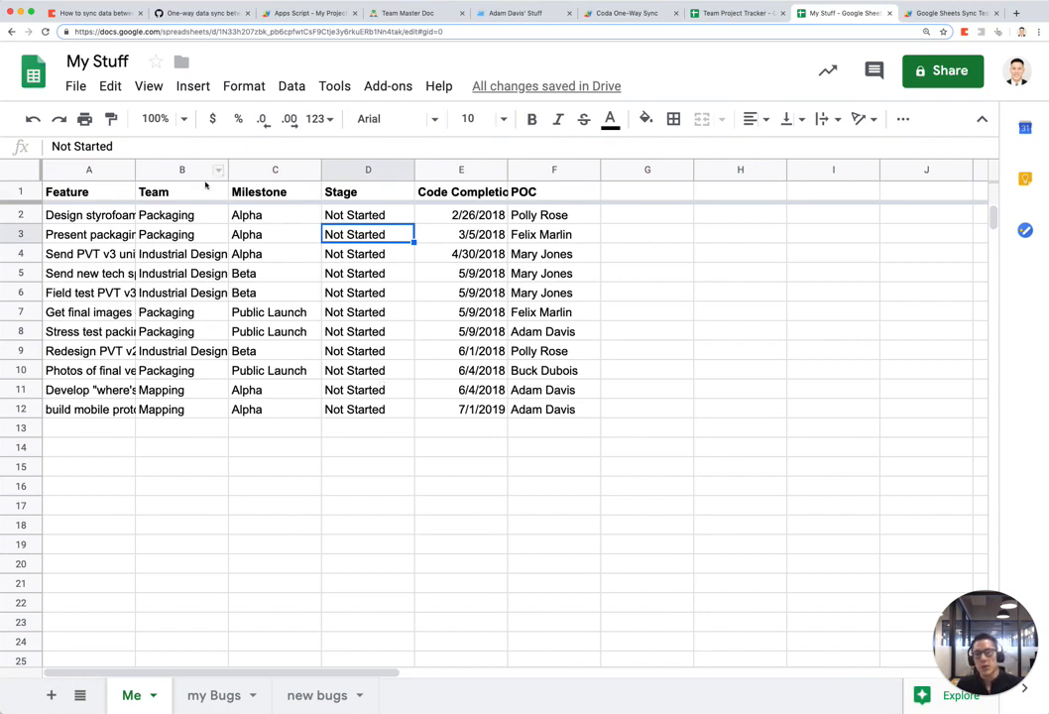
double_click(88, 191)
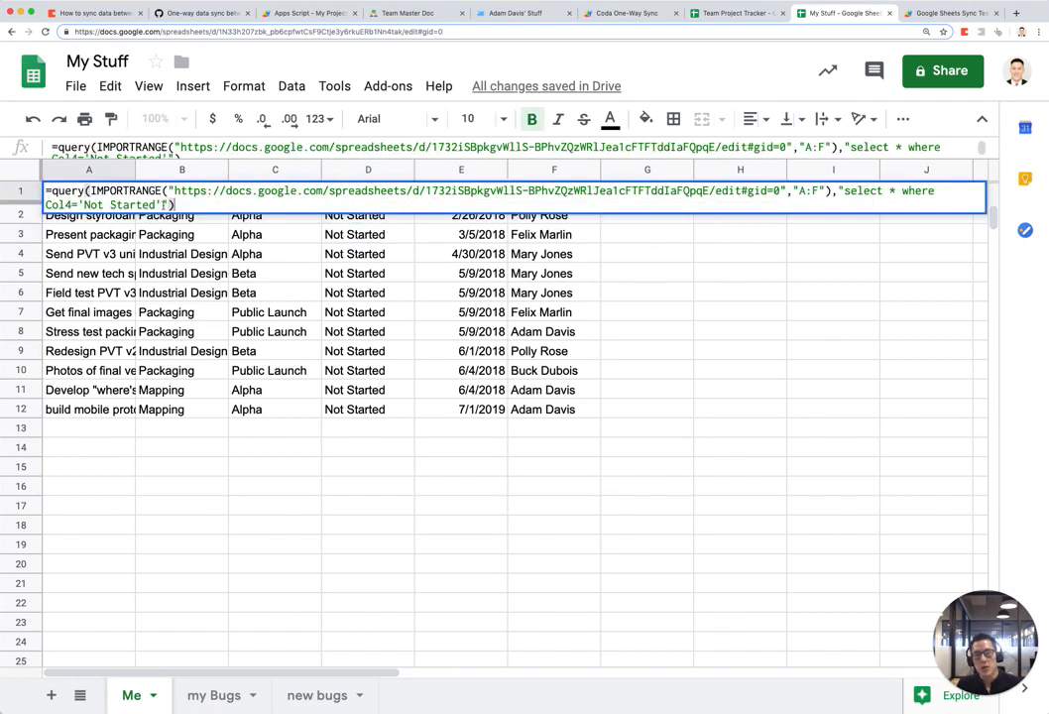
drag(161, 204, 844, 194)
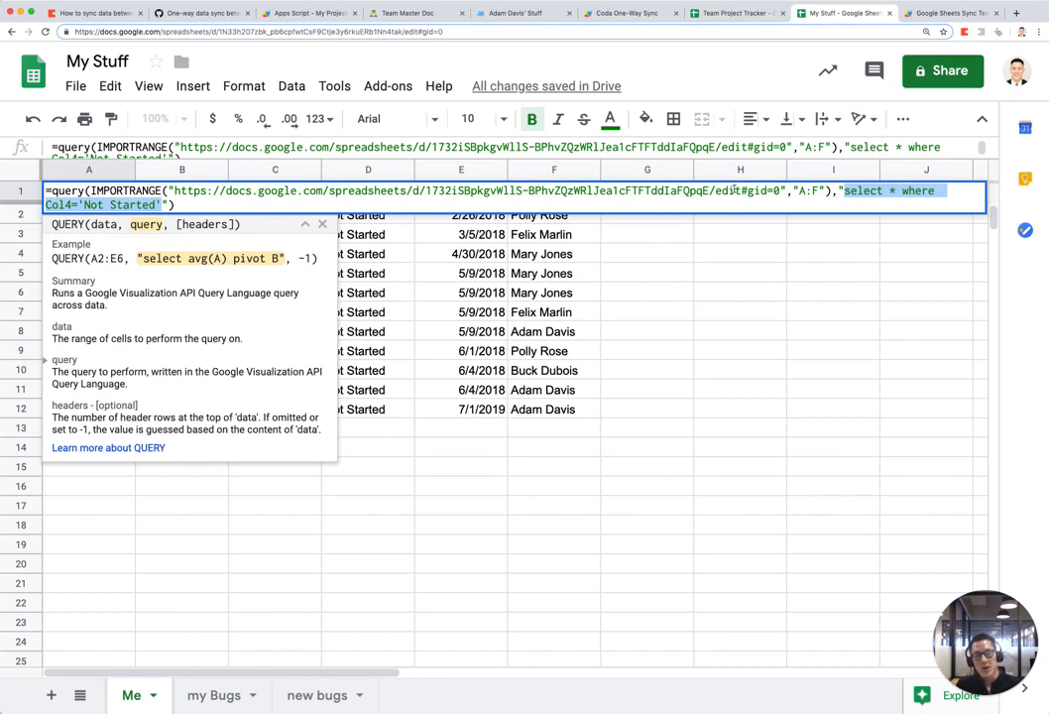
key(Escape)
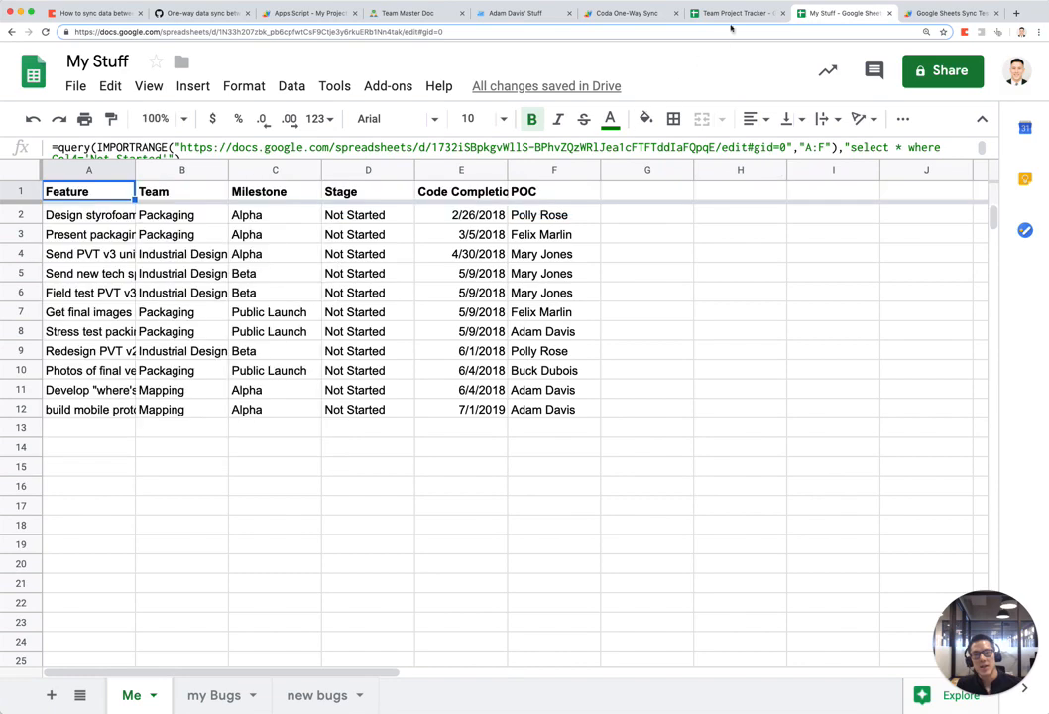
click(412, 13)
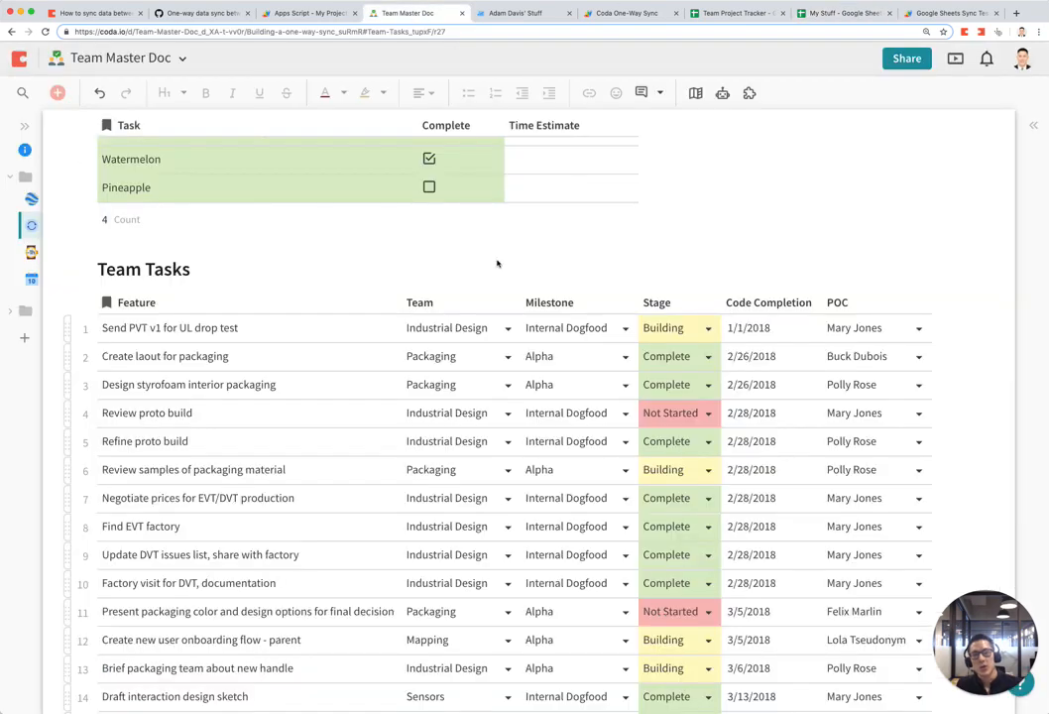
click(507, 13)
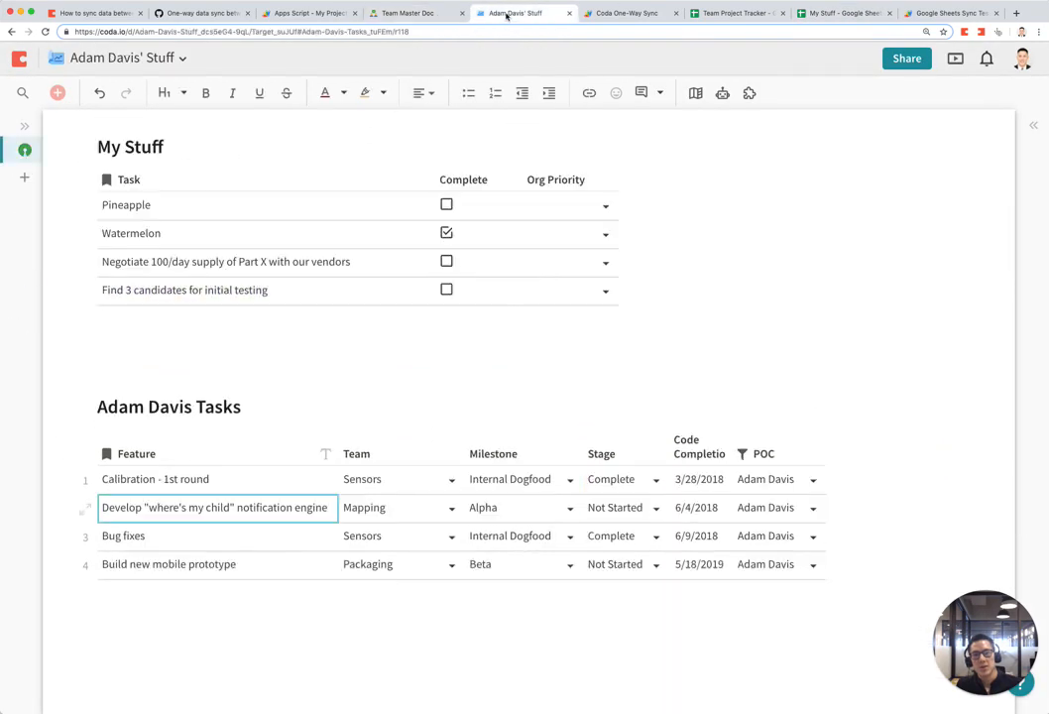
click(741, 13)
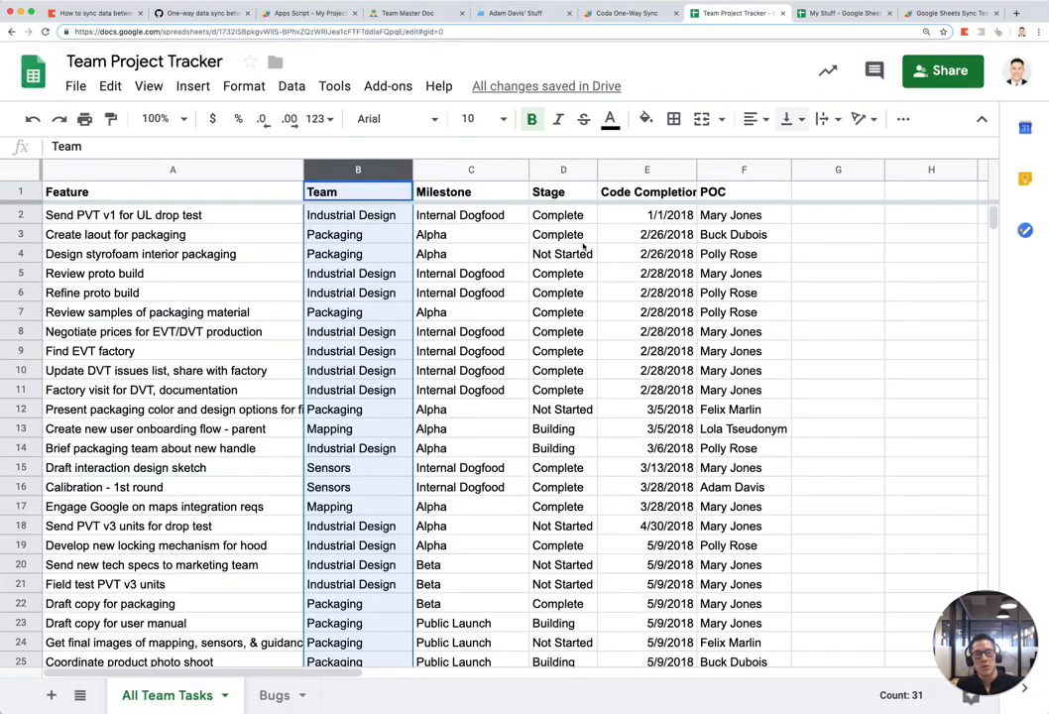
click(841, 13)
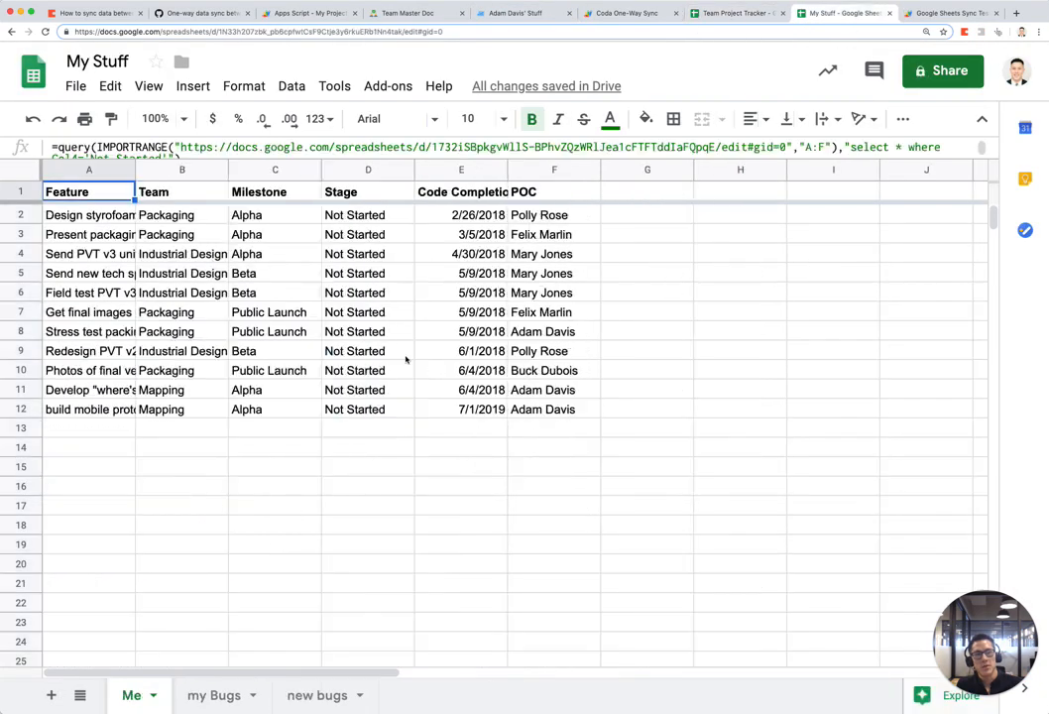